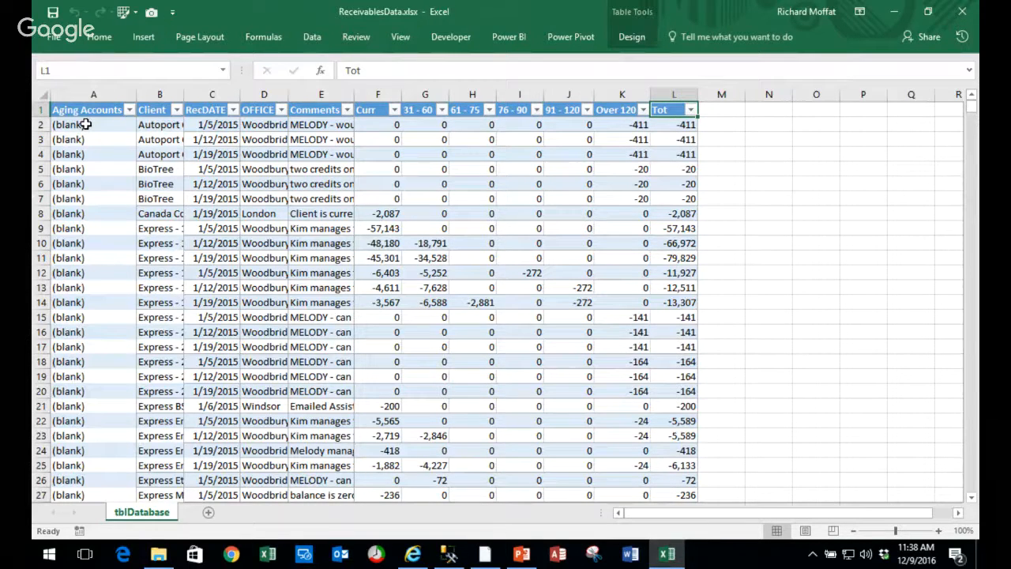
- Examine the receivables table's column headings, going from Tot back to Aging Accounts
{"action": "key", "text": "Left"}
{"action": "key", "text": "Left"}
{"action": "key", "text": "Left"}
{"action": "key", "text": "Left"}
{"action": "key", "text": "Left"}
{"action": "key", "text": "Left"}
{"action": "key", "text": "Left"}
{"action": "key", "text": "Left"}
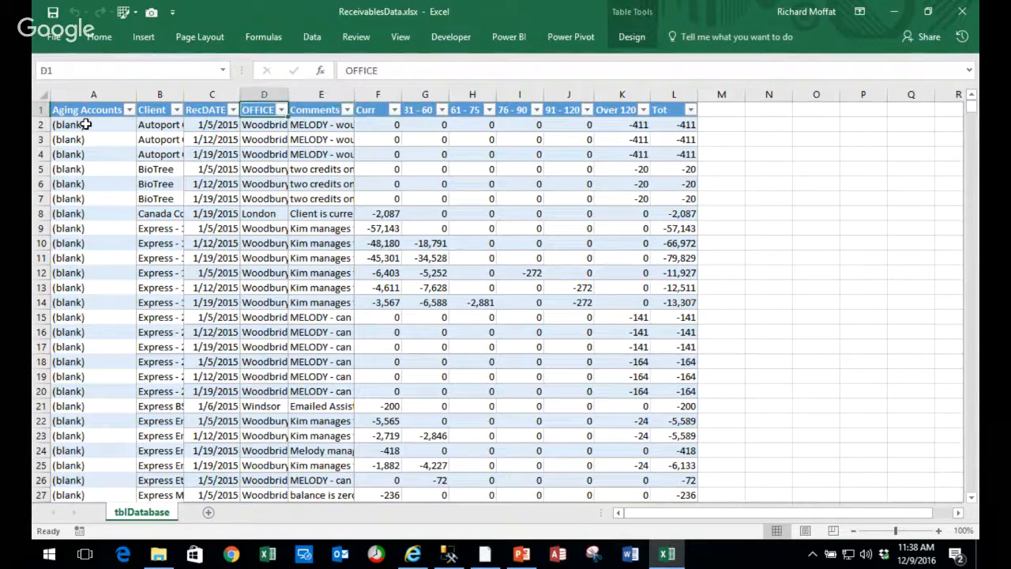
{"action": "key", "text": "Left"}
{"action": "key", "text": "Left"}
{"action": "key", "text": "Left"}
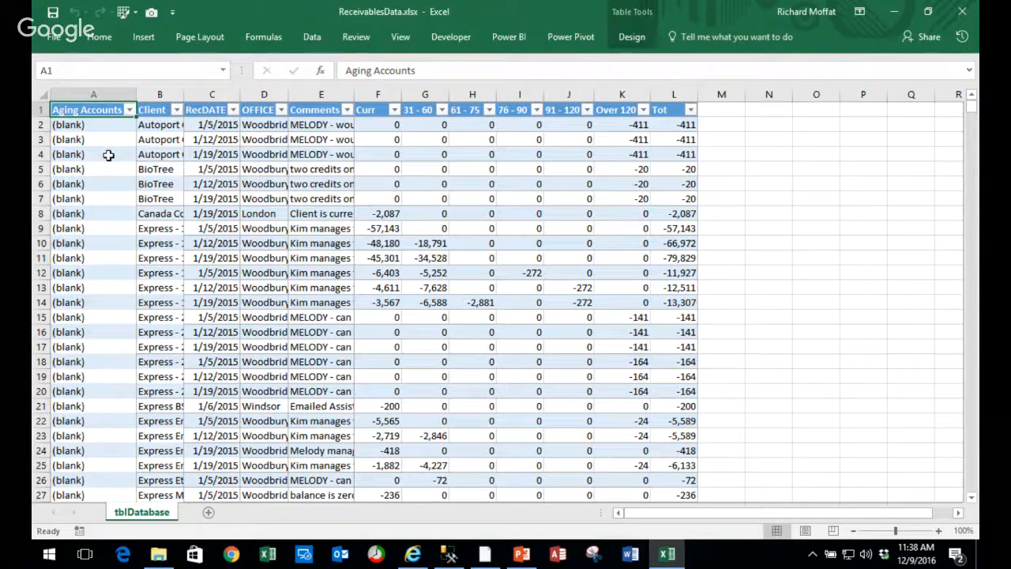
- Convert the receivables table back to a normal range and confirm the conversion
{"action": "left_click", "coordinate": [108, 155]}
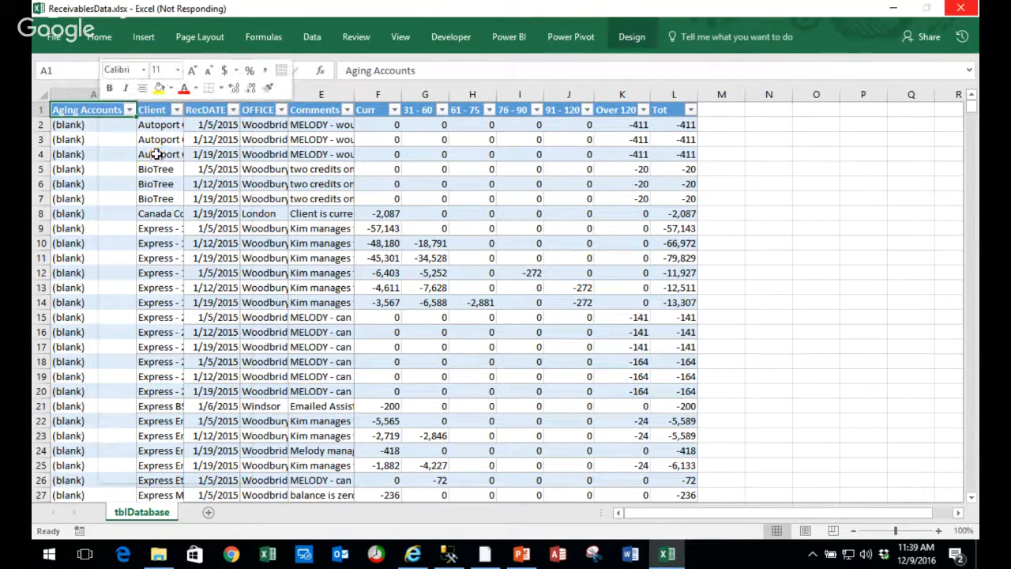
{"action": "left_click", "coordinate": [350, 184]}
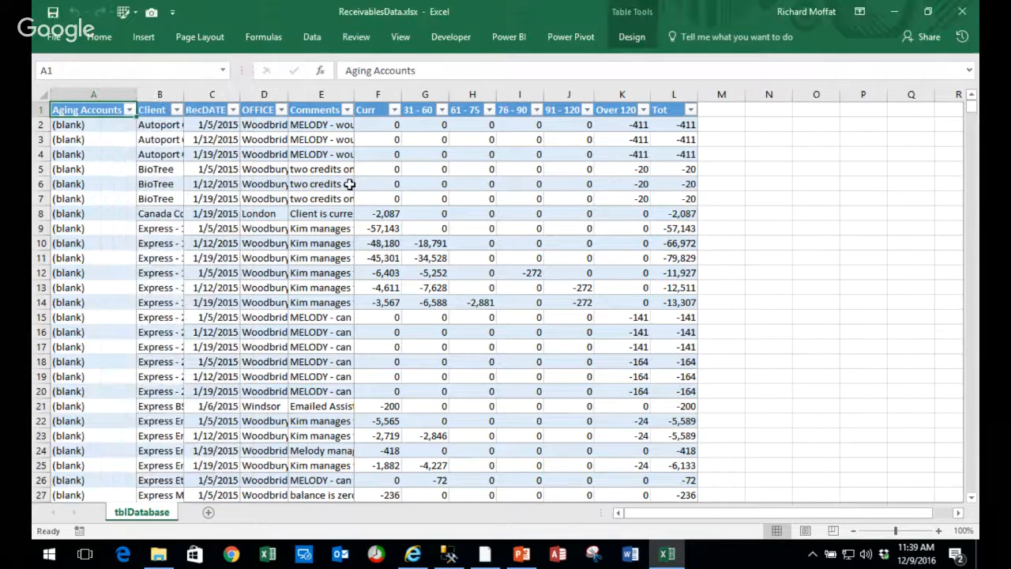
{"action": "right_click", "coordinate": [98, 111]}
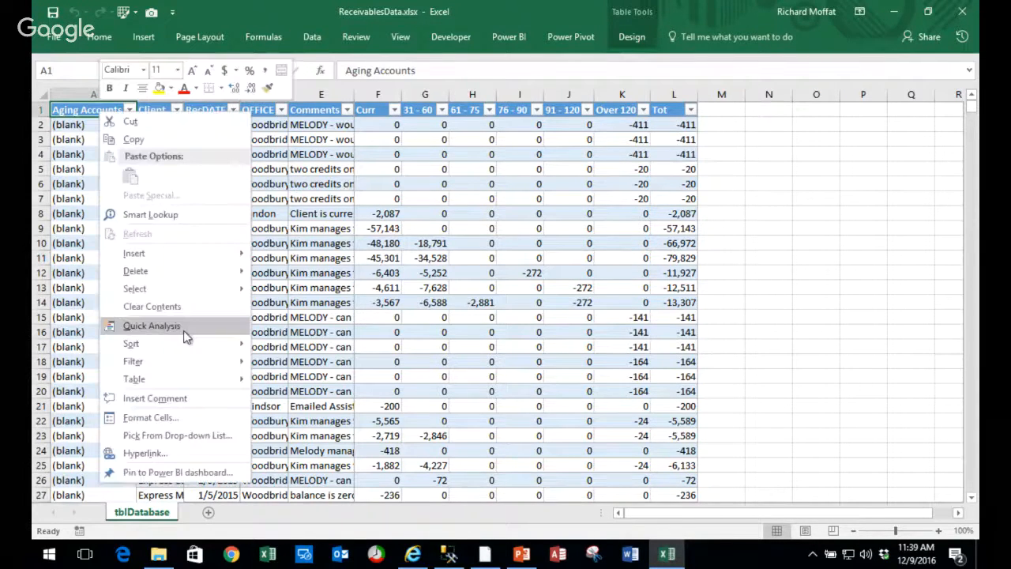
{"action": "mouse_move", "coordinate": [181, 380]}
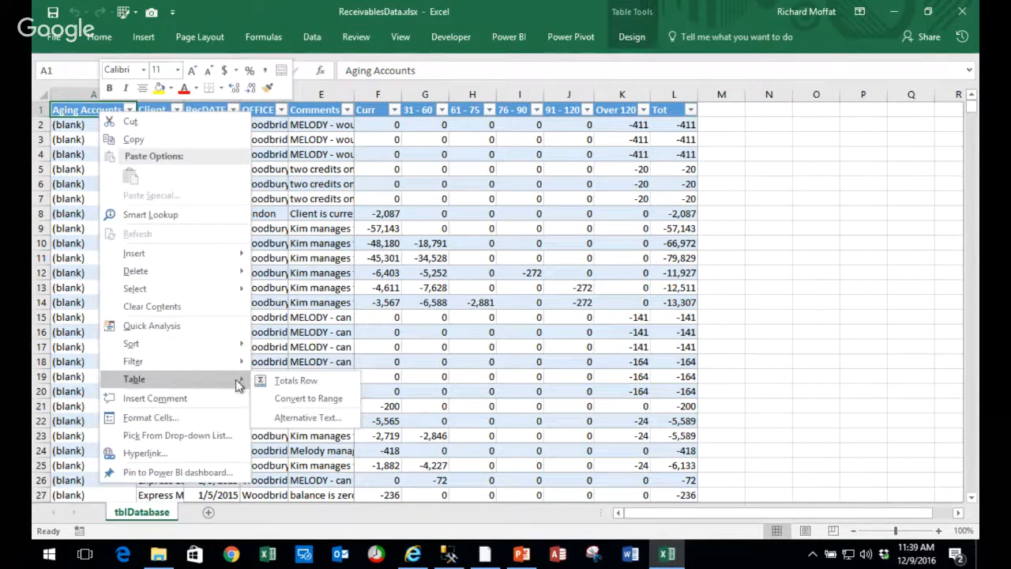
{"action": "left_click", "coordinate": [307, 403]}
{"action": "key", "text": "Return"}
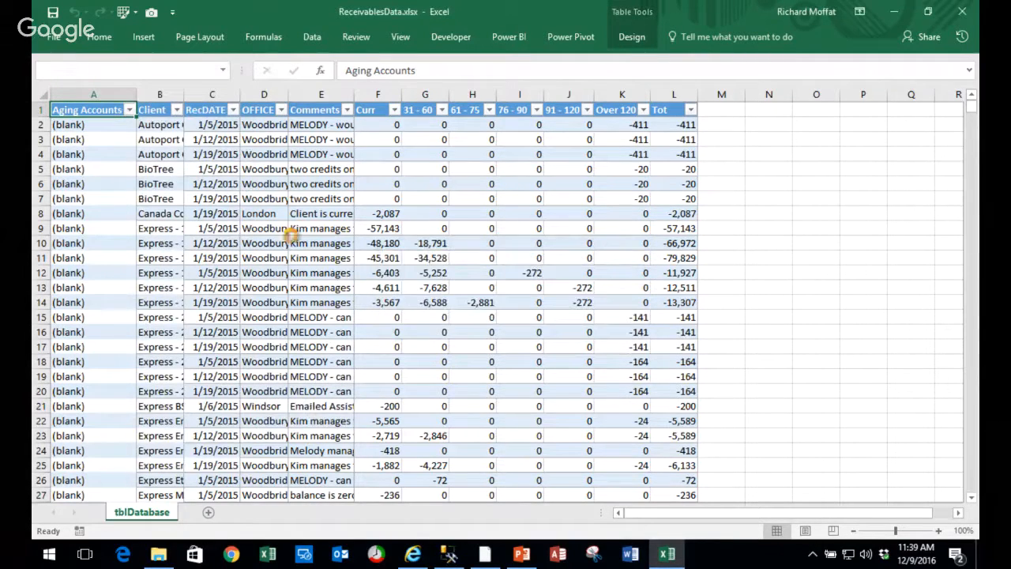
- Clear all formats from the entire tblDatabase worksheet while keeping its contents
{"action": "left_click", "coordinate": [42, 97]}
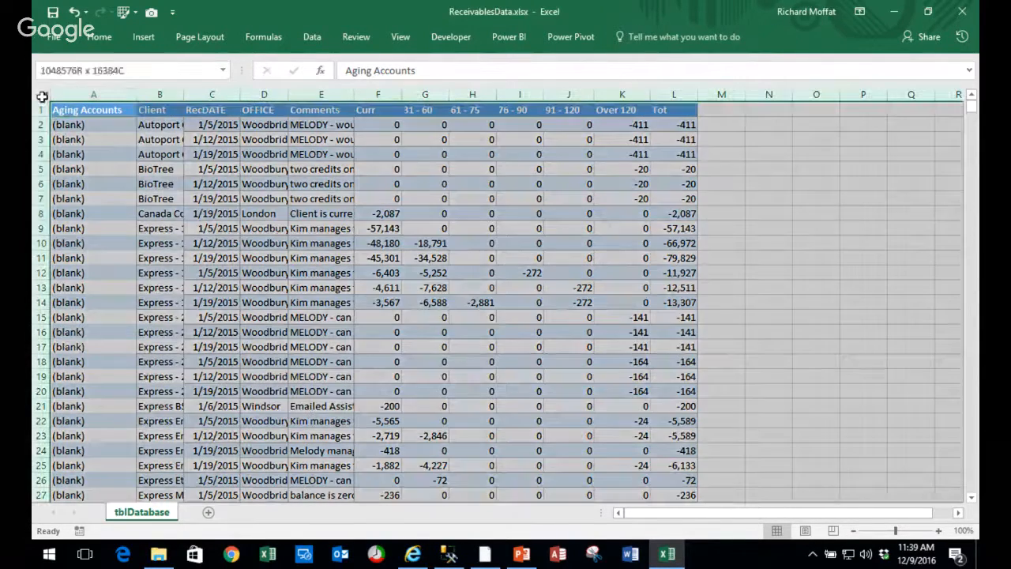
{"action": "left_click", "coordinate": [100, 38]}
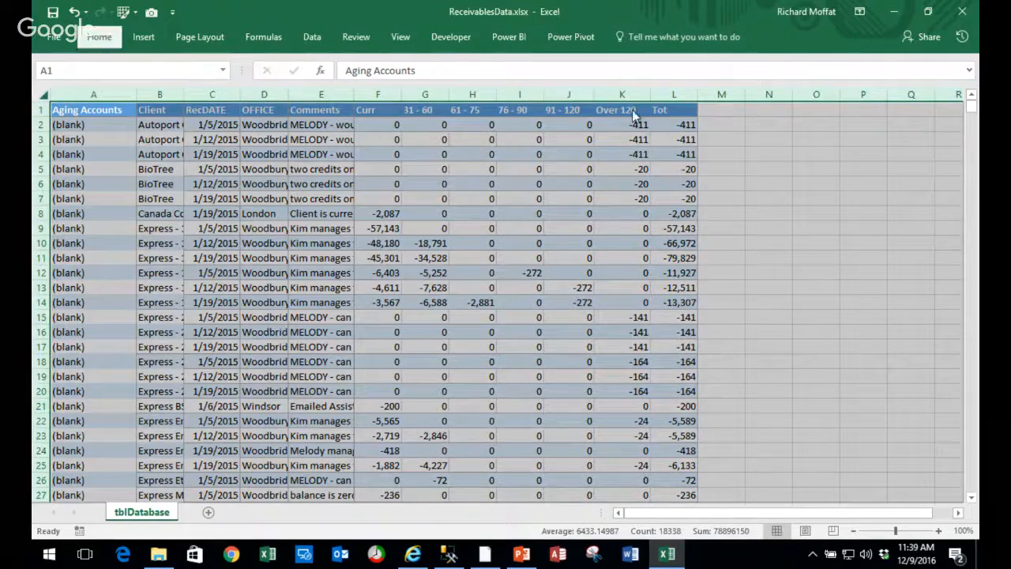
{"action": "left_click", "coordinate": [765, 96]}
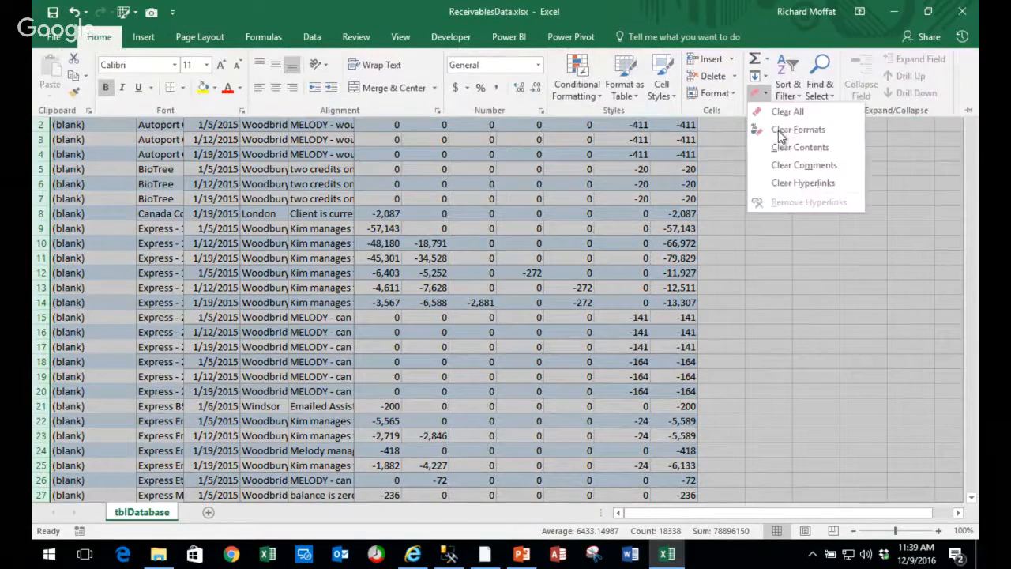
{"action": "left_click", "coordinate": [779, 129]}
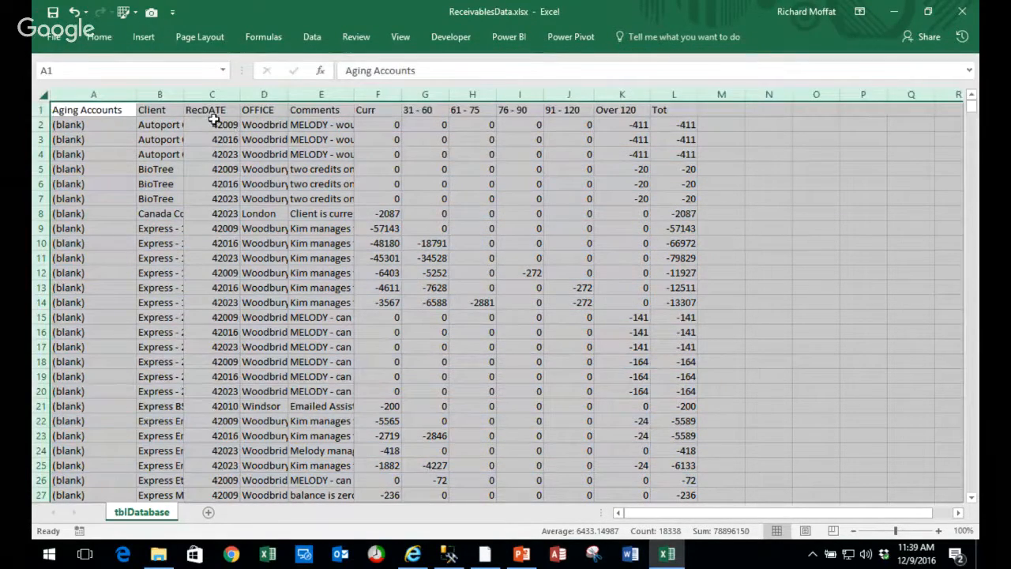
- Apply the Date number format to all values in the RecDATE column from C2 down to the last row
{"action": "left_click", "coordinate": [214, 123]}
{"action": "key", "text": "ctrl+shift+Down"}
{"action": "scroll", "coordinate": [213, 140], "scroll_direction": "down", "scroll_amount": 1}
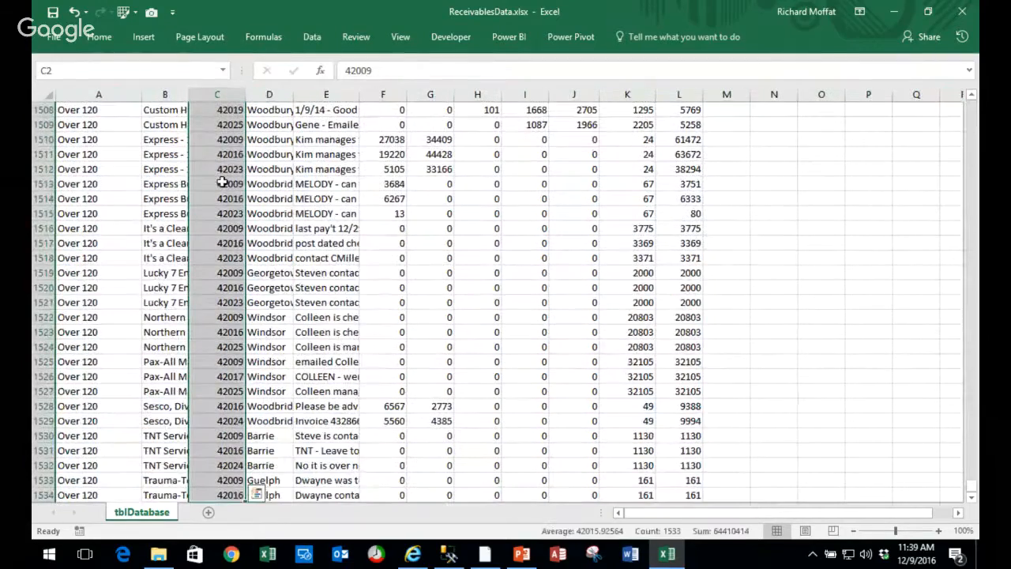
{"action": "right_click", "coordinate": [223, 184]}
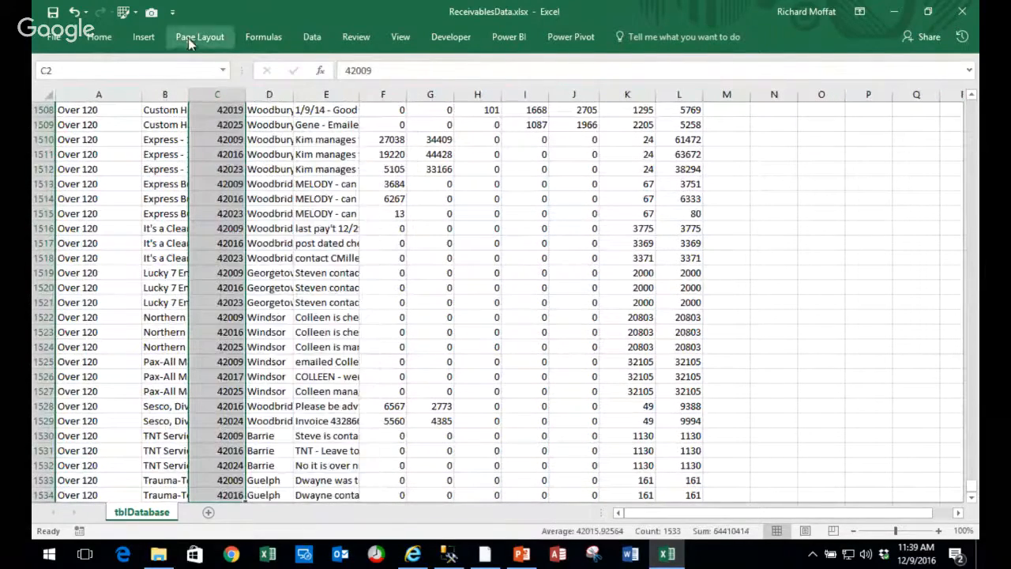
{"action": "right_click", "coordinate": [189, 37]}
{"action": "left_click", "coordinate": [229, 102]}
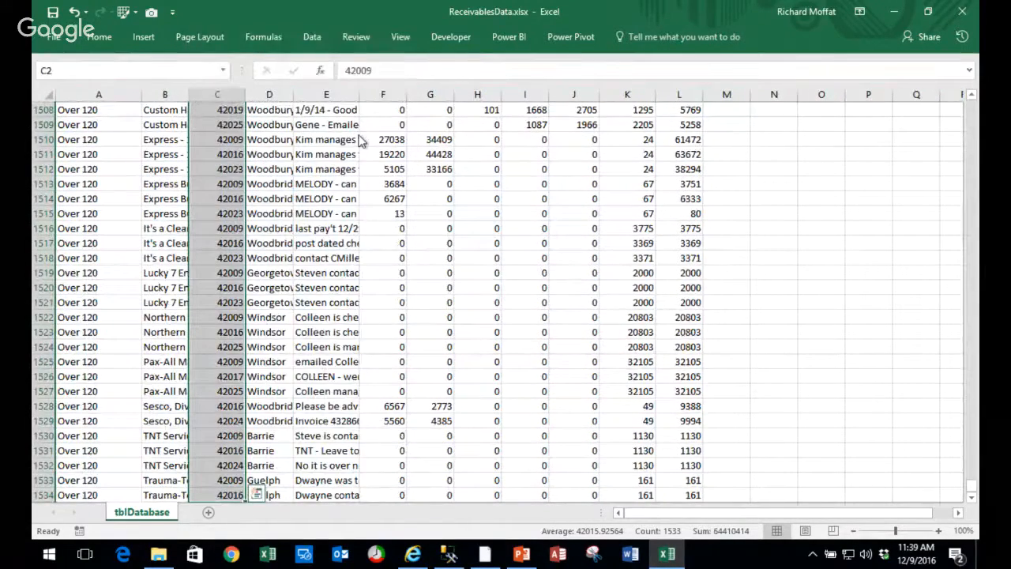
{"action": "key", "text": "ctrl+F1"}
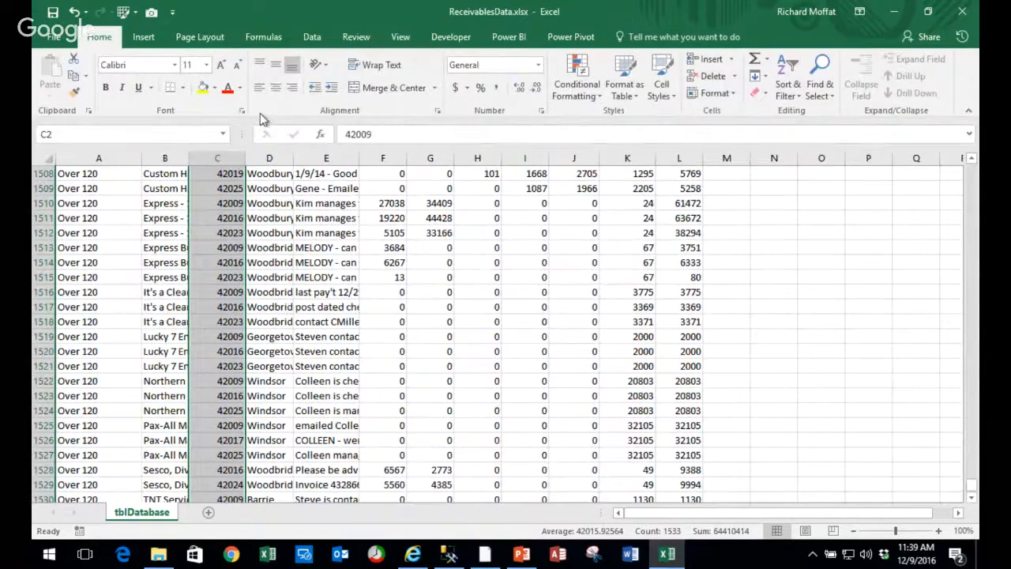
{"action": "right_click", "coordinate": [217, 218]}
{"action": "scroll", "coordinate": [350, 299], "scroll_direction": "up", "scroll_amount": 2}
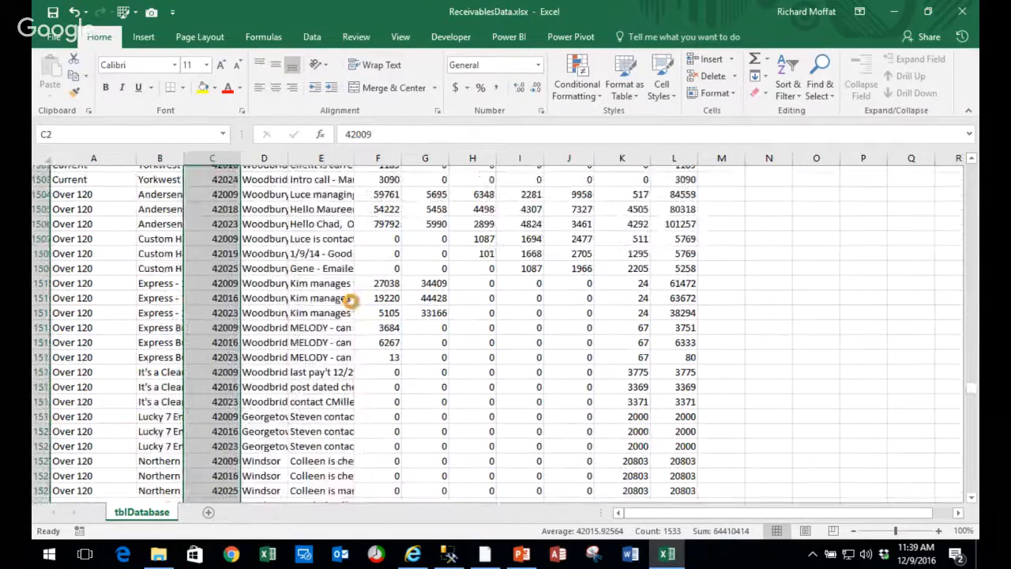
{"action": "key", "text": "ctrl+BackSpace"}
{"action": "key", "text": "ctrl+1"}
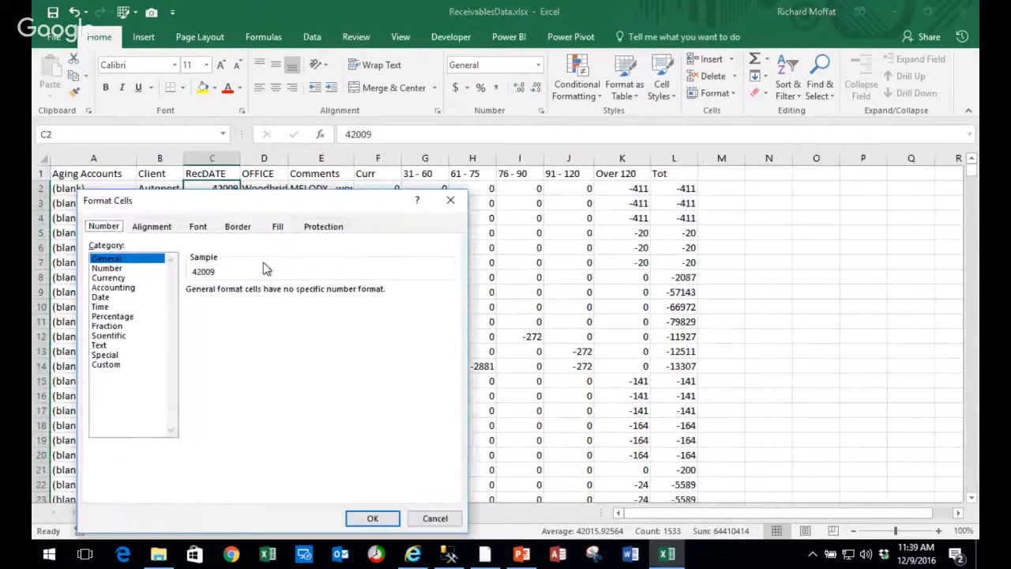
{"action": "left_click", "coordinate": [118, 289]}
{"action": "left_click", "coordinate": [117, 296]}
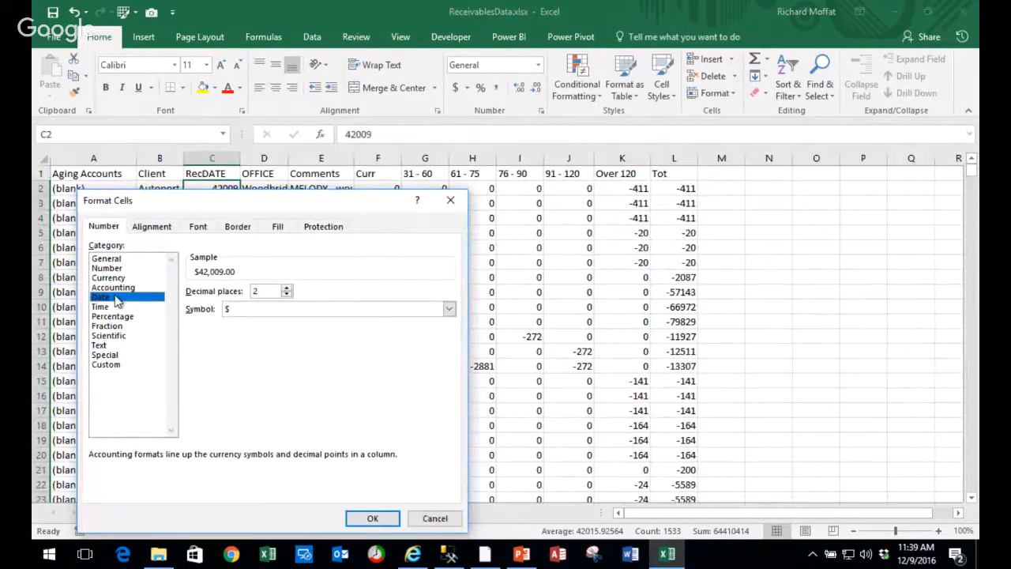
{"action": "left_click", "coordinate": [372, 518]}
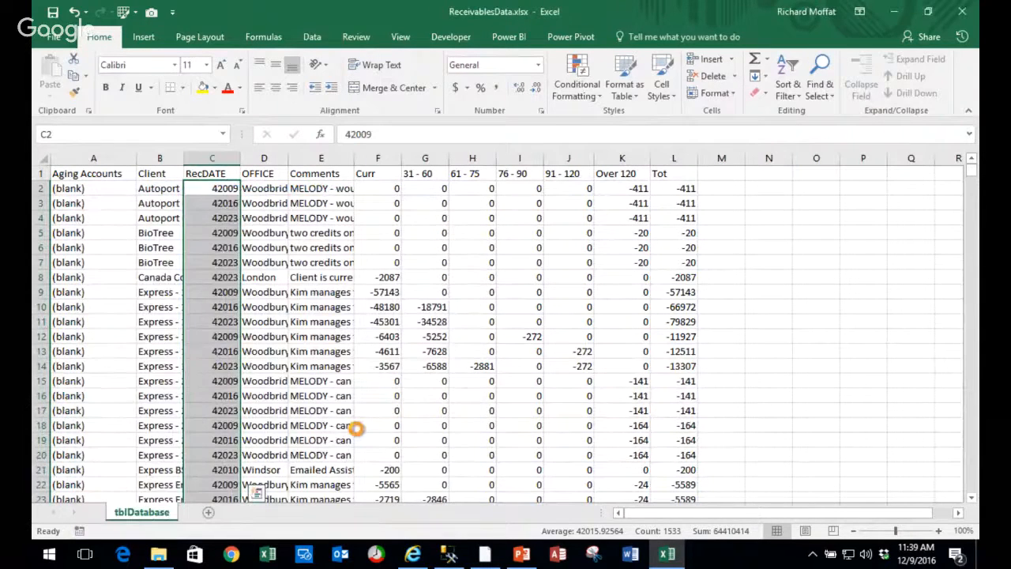
{"action": "left_click", "coordinate": [264, 247]}
{"action": "left_click", "coordinate": [90, 195]}
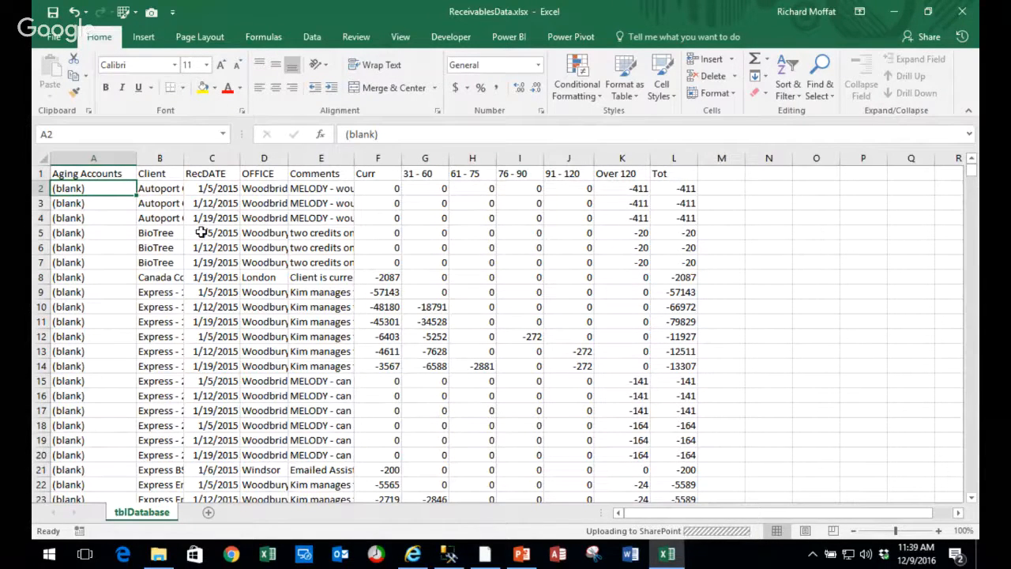
{"action": "left_click", "coordinate": [324, 233]}
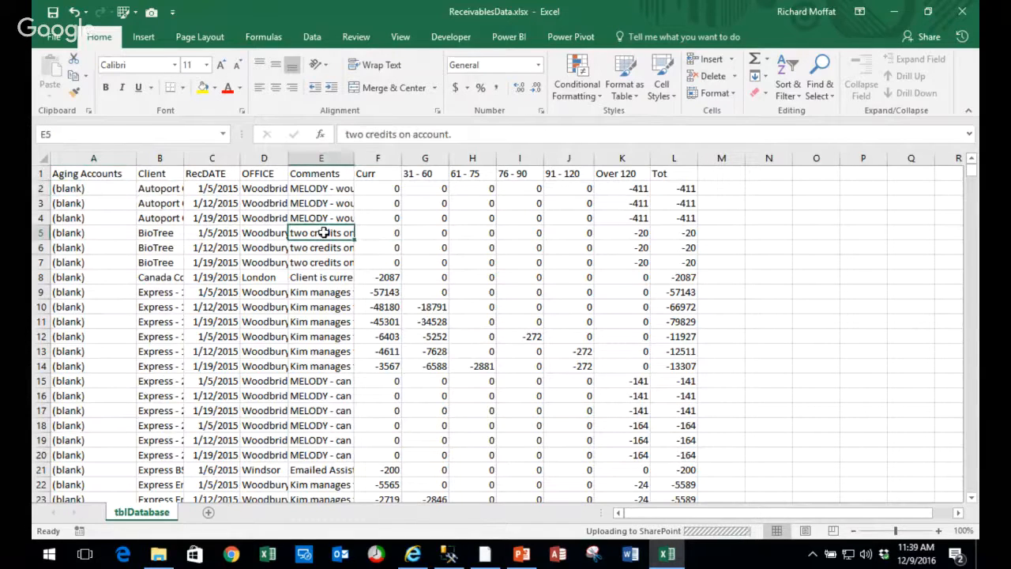
{"action": "left_click", "coordinate": [429, 218]}
{"action": "left_click", "coordinate": [296, 207]}
{"action": "left_click", "coordinate": [219, 206]}
{"action": "left_click", "coordinate": [150, 204]}
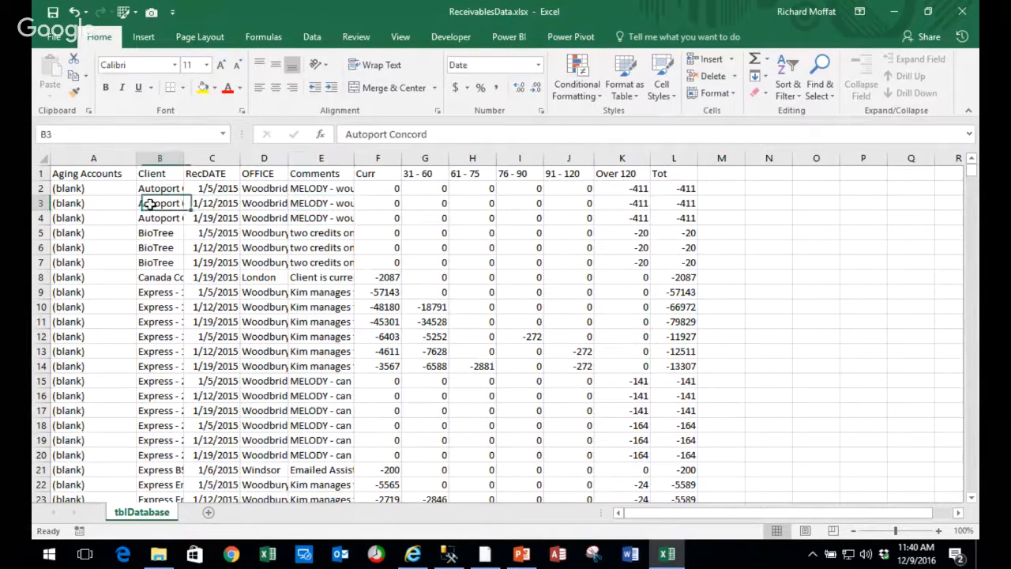
- Widen the Client column so that the client names can be read in full, without leaving it excessively wide
{"action": "double_click", "coordinate": [184, 158]}
{"action": "left_click", "coordinate": [189, 222]}
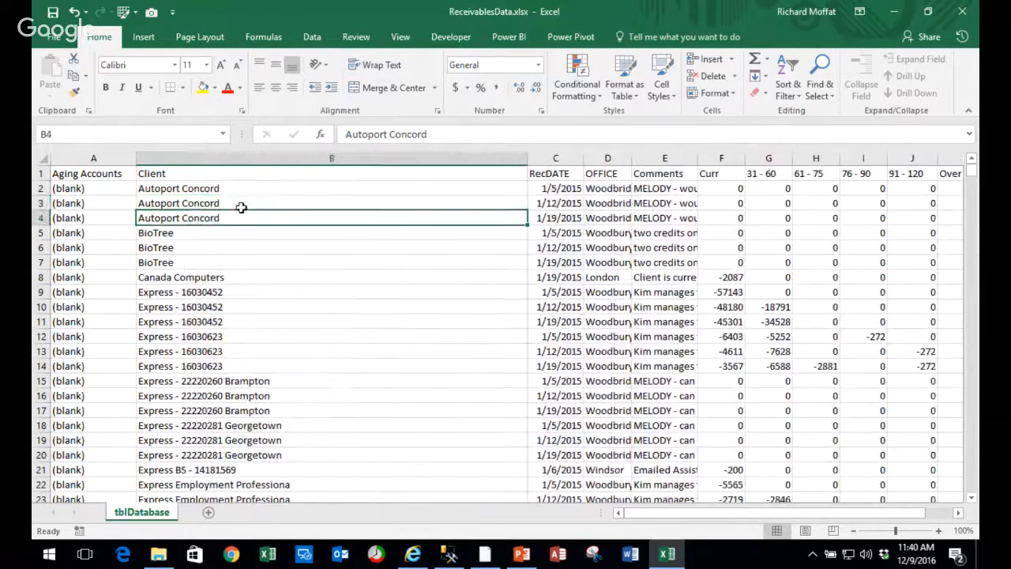
{"action": "left_click_drag", "start_coordinate": [530, 165], "coordinate": [359, 162]}
{"action": "left_click", "coordinate": [345, 207]}
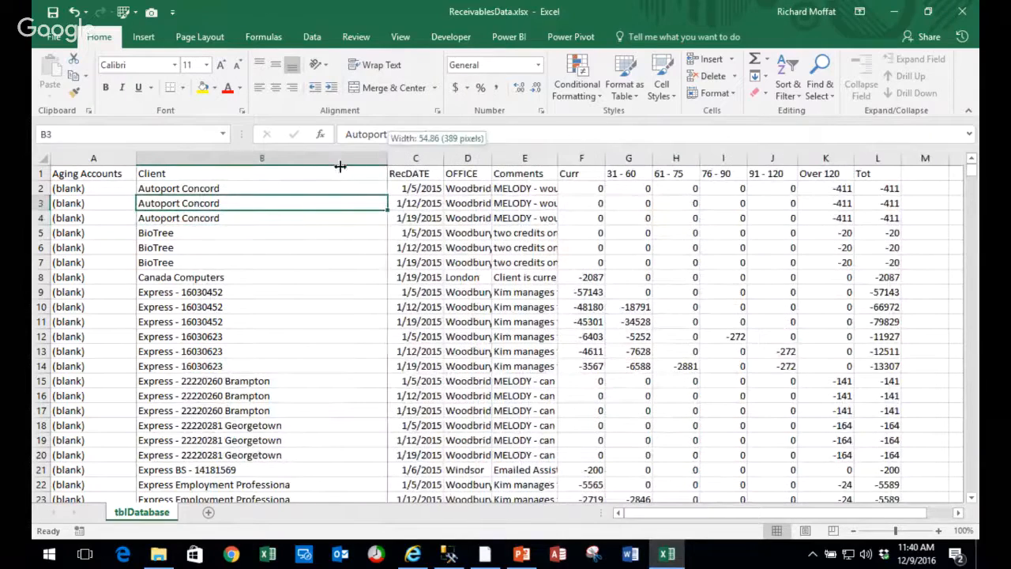
- Create a table from the data range $A$1:$L$1534, treating the first row as headers
{"action": "left_click", "coordinate": [325, 173]}
{"action": "key", "text": "Down"}
{"action": "key", "text": "Down"}
{"action": "key", "text": "Down"}
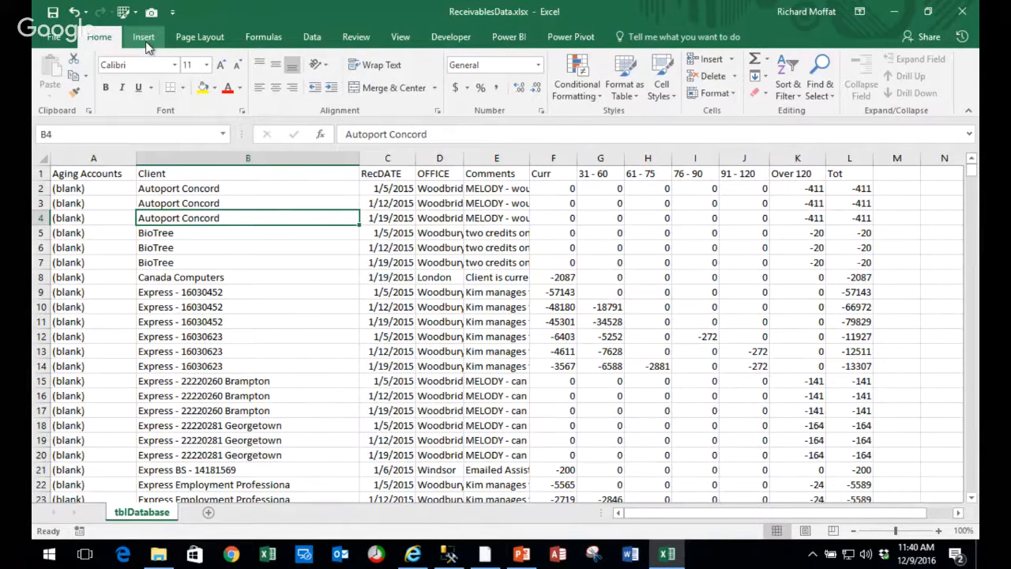
{"action": "left_click", "coordinate": [144, 37]}
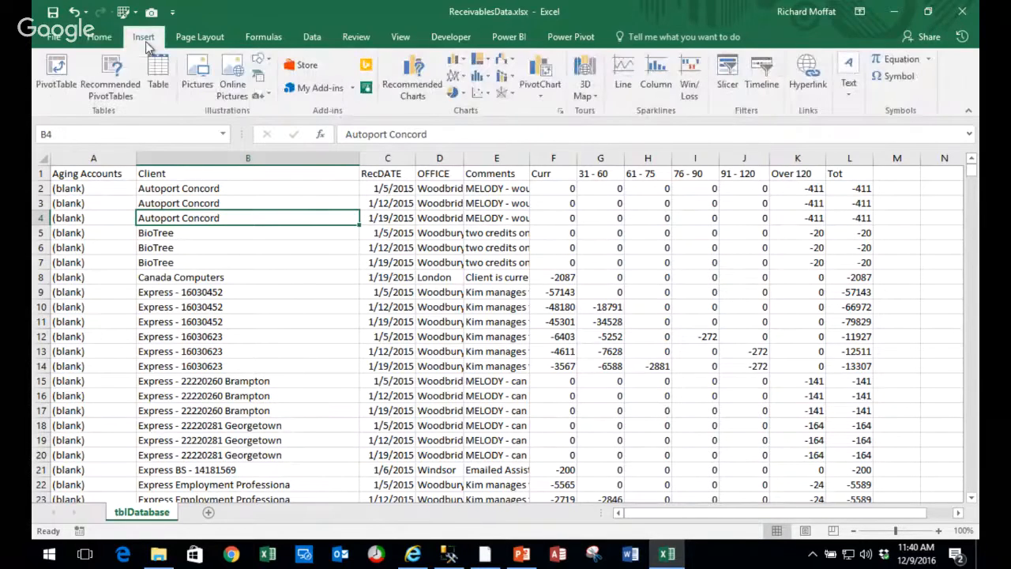
{"action": "left_click", "coordinate": [158, 79]}
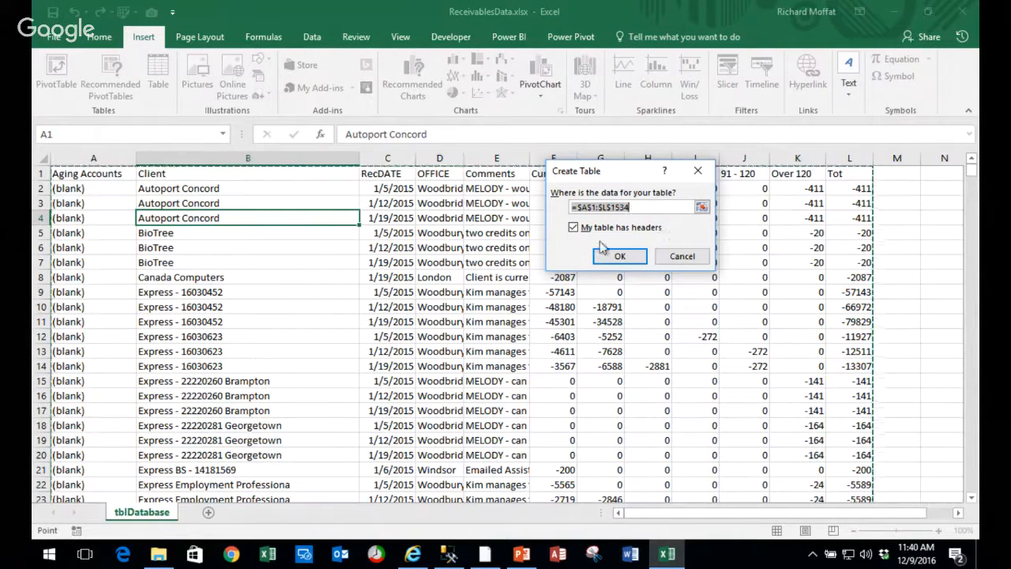
{"action": "left_click", "coordinate": [575, 229]}
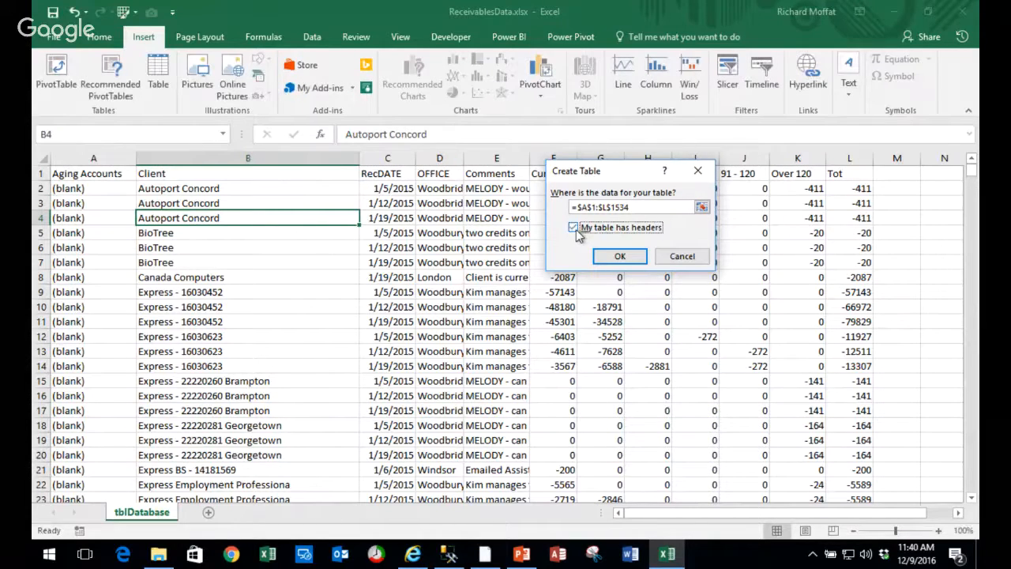
{"action": "left_click", "coordinate": [618, 257]}
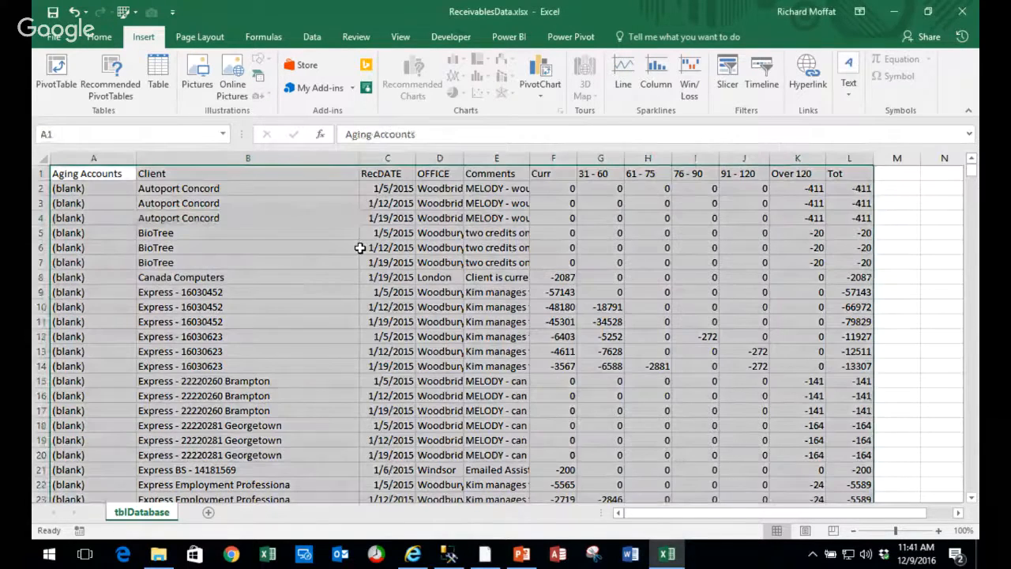
{"action": "left_click", "coordinate": [280, 223]}
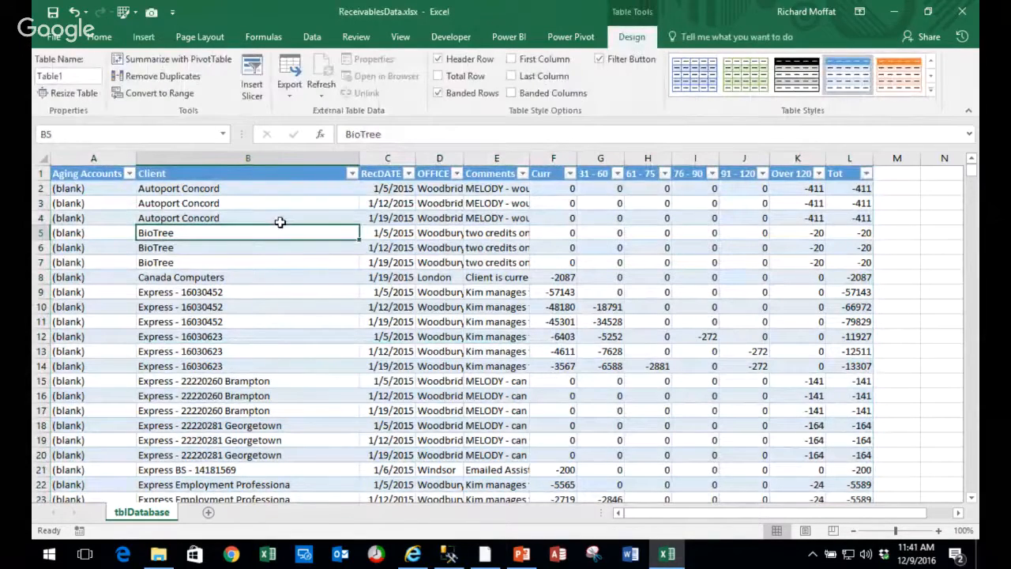
{"action": "left_click", "coordinate": [283, 275]}
{"action": "left_click", "coordinate": [266, 231]}
{"action": "double_click", "coordinate": [266, 232]}
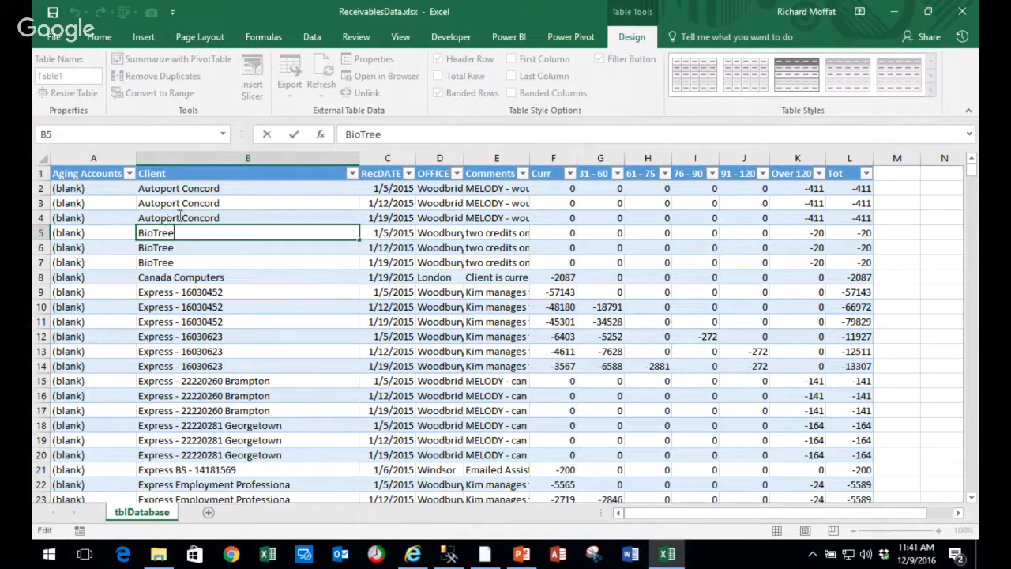
{"action": "key", "text": "Escape"}
{"action": "left_click", "coordinate": [121, 203]}
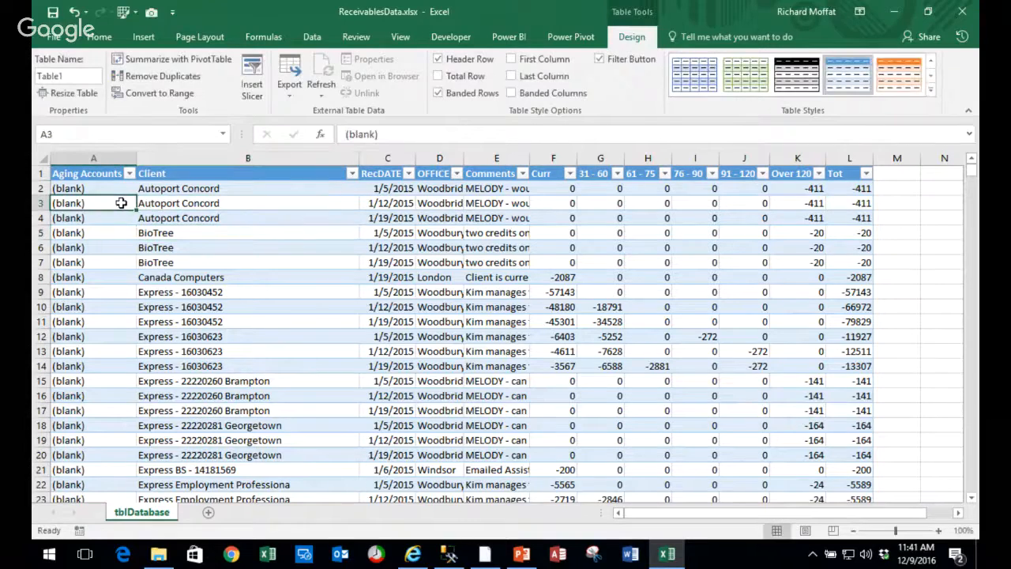
- Rename the new table as tblData
{"action": "left_click", "coordinate": [70, 75]}
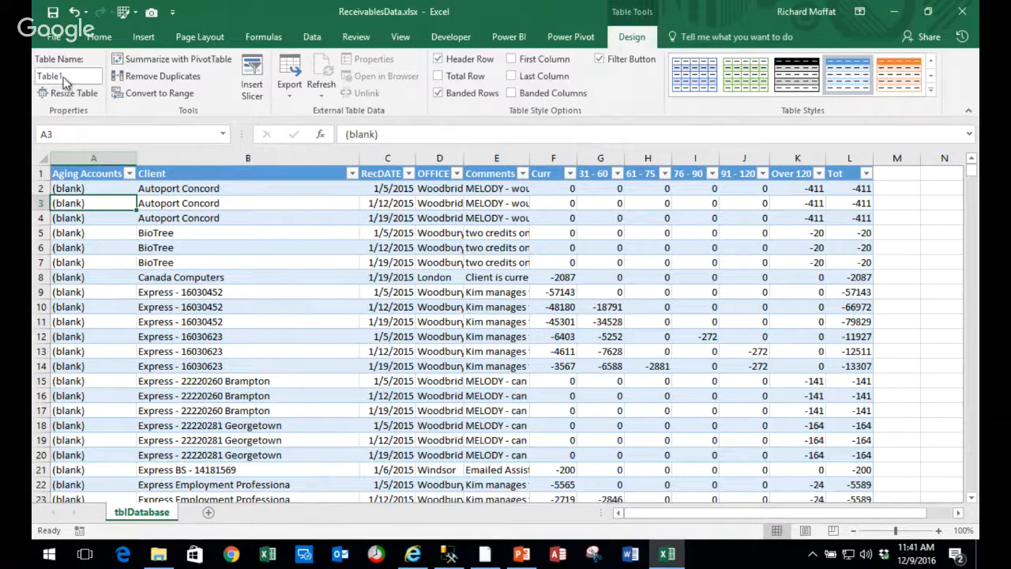
{"action": "left_click", "coordinate": [72, 93]}
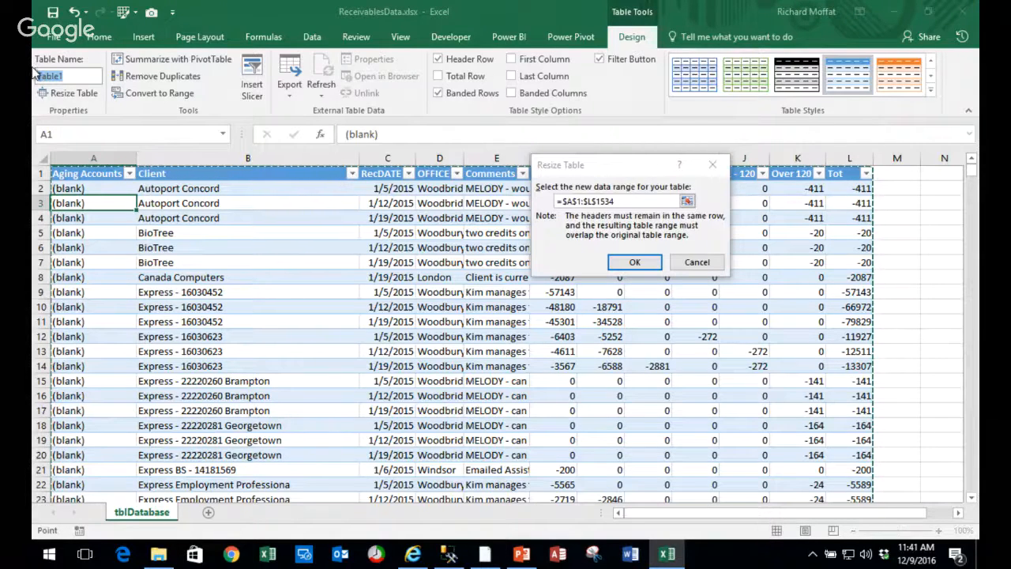
{"action": "left_click", "coordinate": [709, 262]}
{"action": "left_click", "coordinate": [70, 75]}
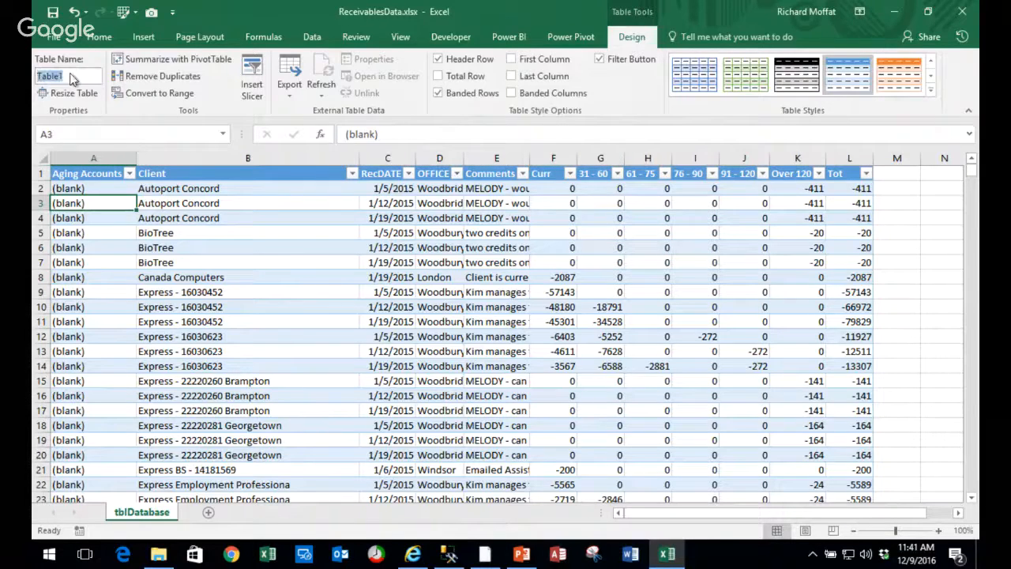
{"action": "type", "text": "tb"}
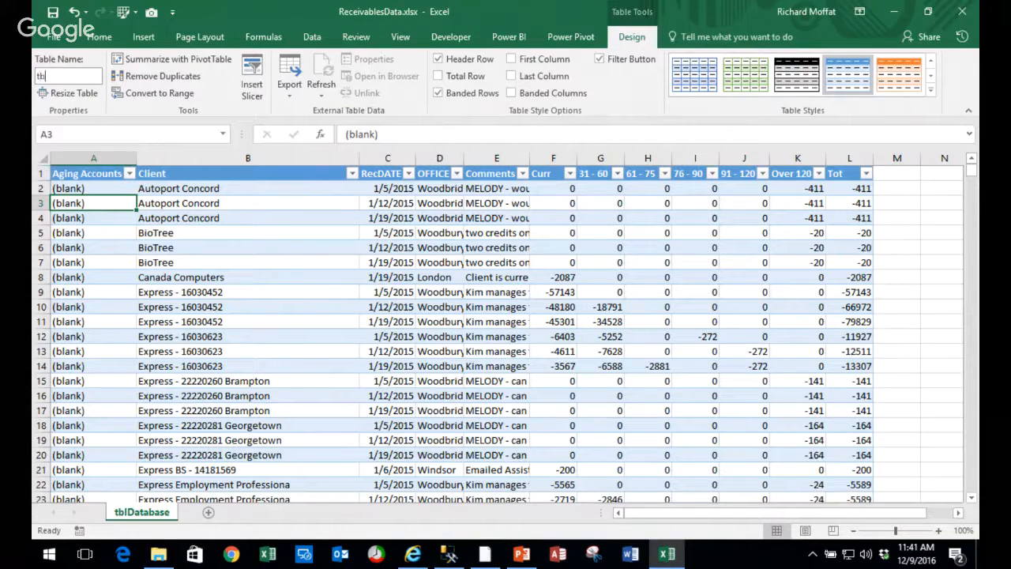
{"action": "type", "text": "lS"}
{"action": "type", "text": "ata"}
{"action": "left_click", "coordinate": [154, 233]}
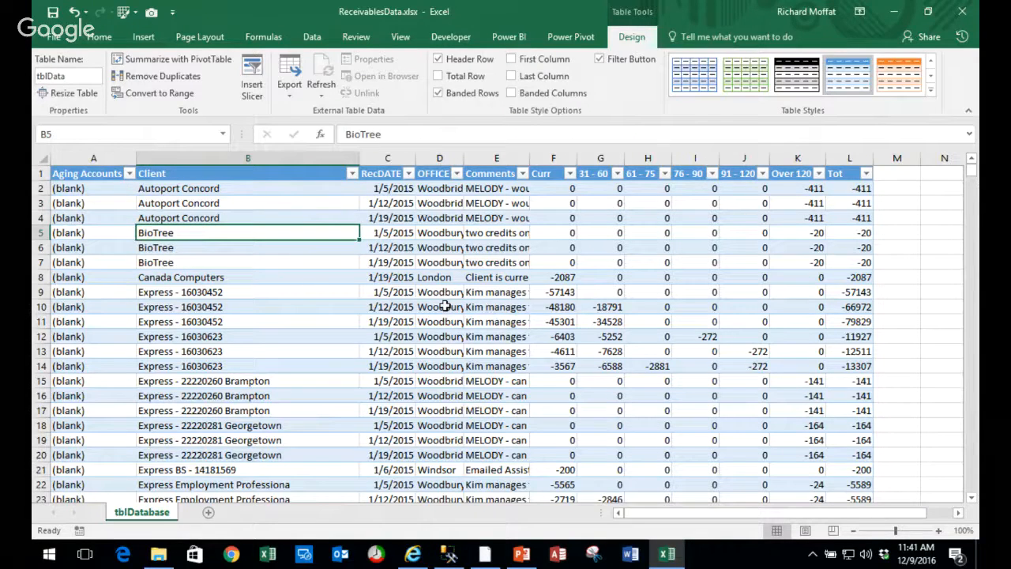
- Go to the end of tblData and check the range it covers in the Resize Table settings, leaving it as is
{"action": "left_click", "coordinate": [110, 264]}
{"action": "key", "text": "ctrl+Down"}
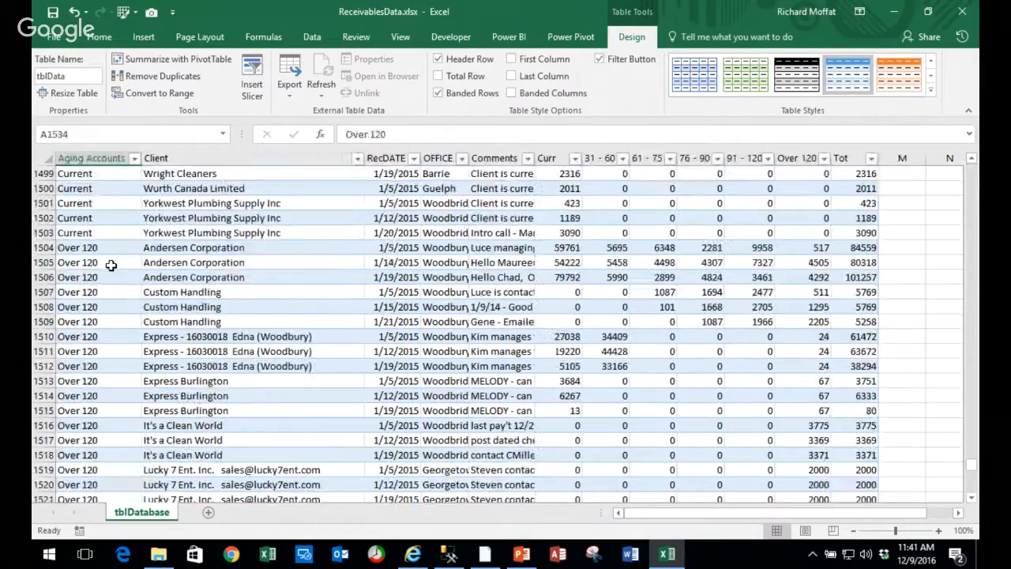
{"action": "key", "text": "Down"}
{"action": "key", "text": "Down"}
{"action": "key", "text": "Up"}
{"action": "key", "text": "Up"}
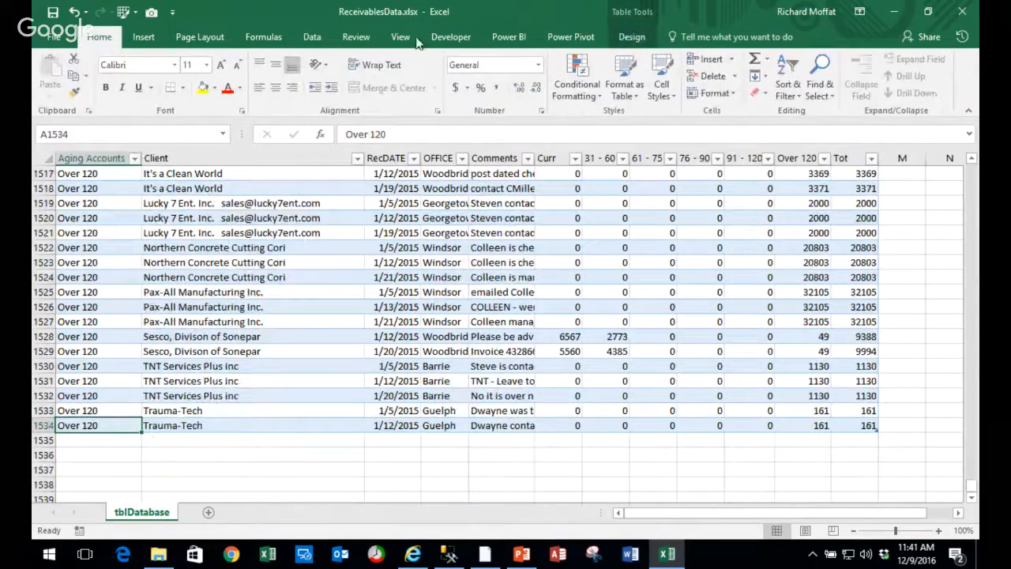
{"action": "left_click", "coordinate": [632, 37]}
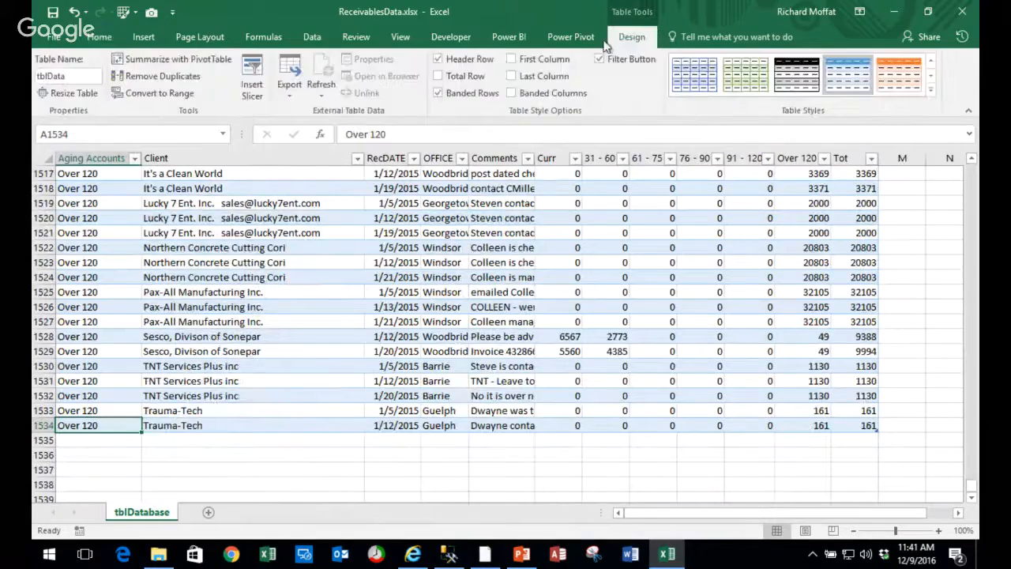
{"action": "left_click", "coordinate": [75, 94]}
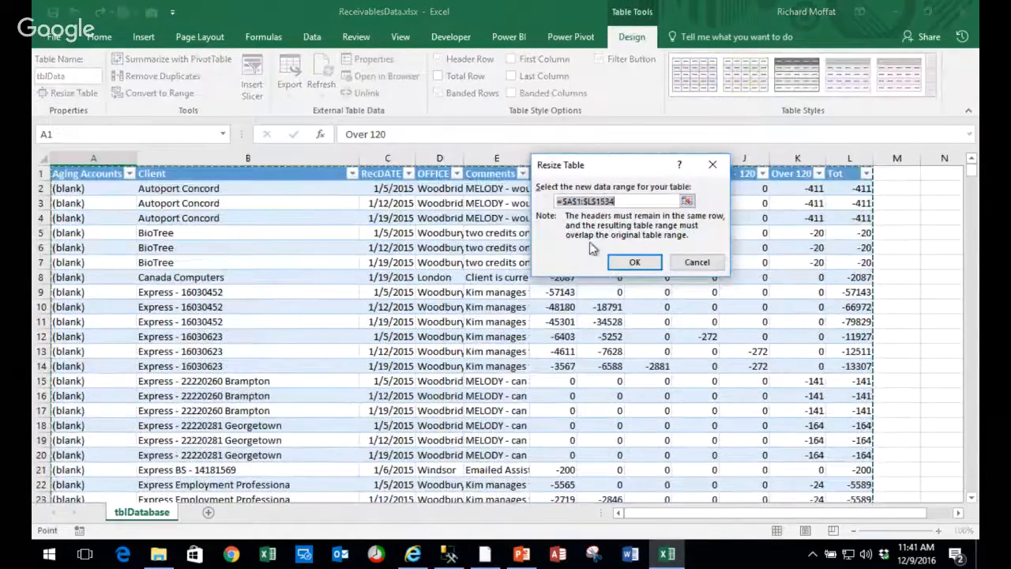
{"action": "left_click", "coordinate": [697, 261]}
- Add a record directly below the table's last row with Aging Accounts asdad, Client asdsad and RecDATE 1/12/2016
{"action": "left_click", "coordinate": [98, 381]}
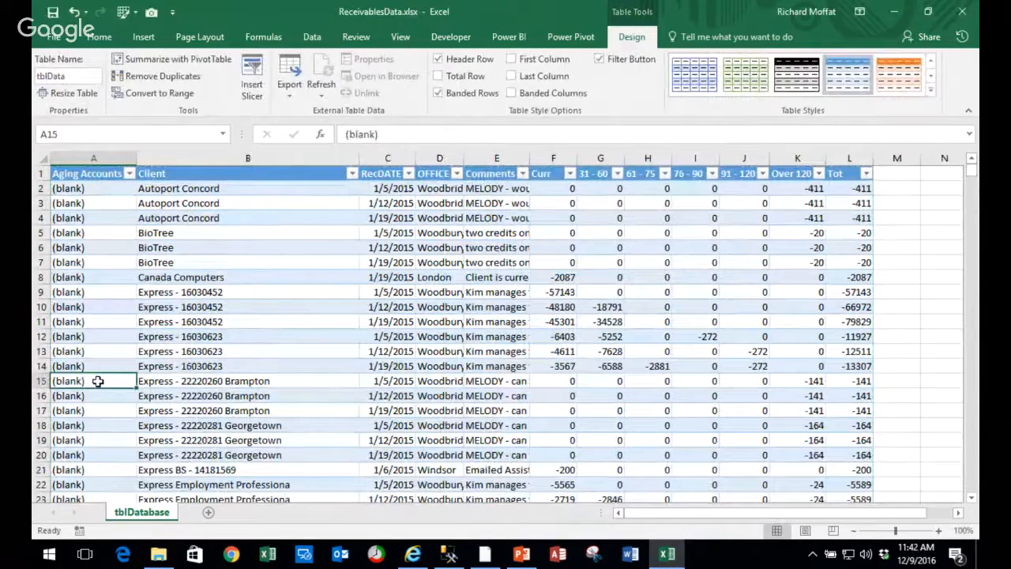
{"action": "key", "text": "ctrl+Down"}
{"action": "key", "text": "Down"}
{"action": "key", "text": "Down"}
{"action": "key", "text": "Down"}
{"action": "key", "text": "Down"}
{"action": "key", "text": "Down"}
{"action": "key", "text": "Up"}
{"action": "key", "text": "Up"}
{"action": "key", "text": "Up"}
{"action": "key", "text": "Up"}
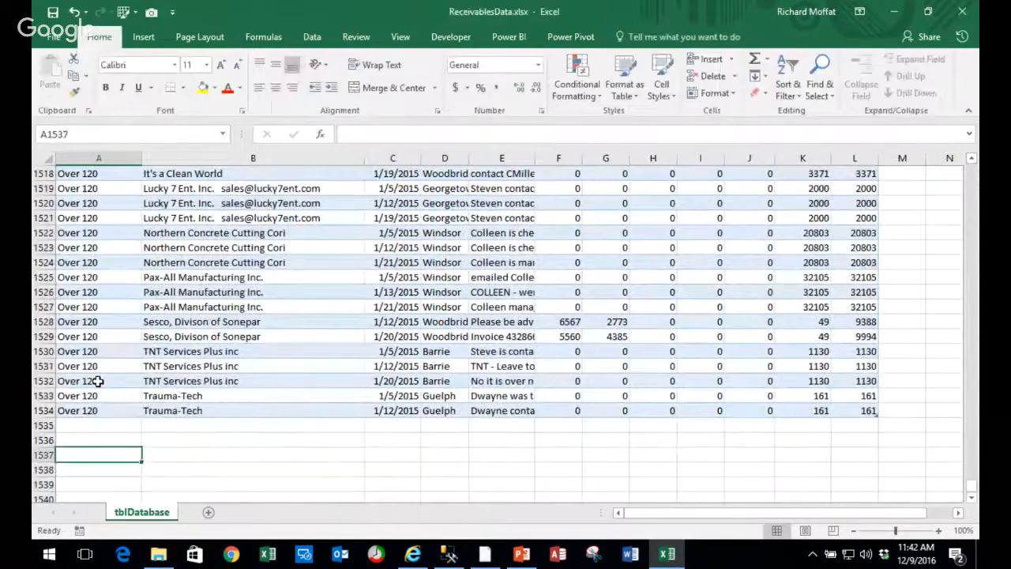
{"action": "type", "text": "asdad"}
{"action": "key", "text": "Tab"}
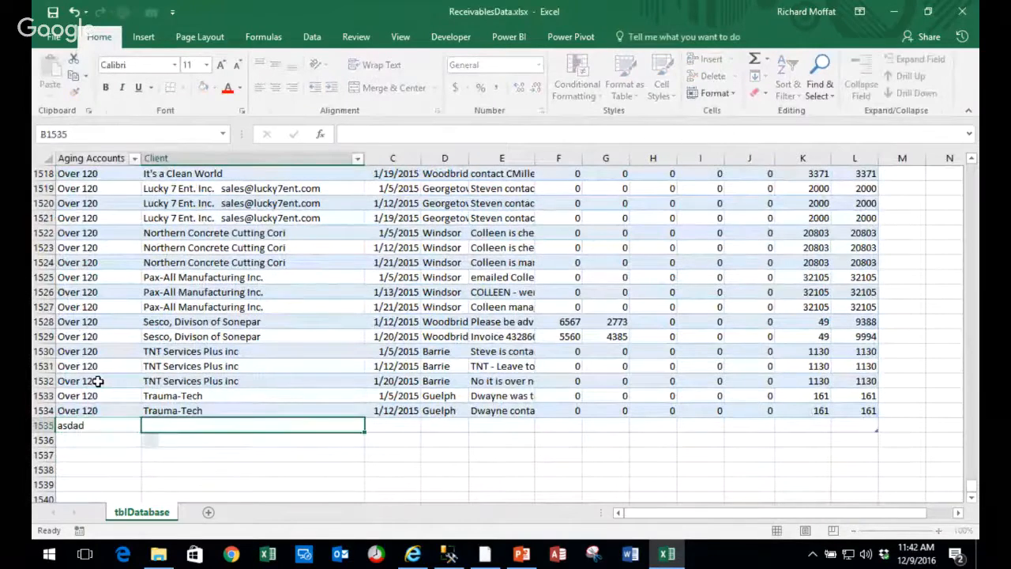
{"action": "type", "text": "asdsad"}
{"action": "key", "text": "Tab"}
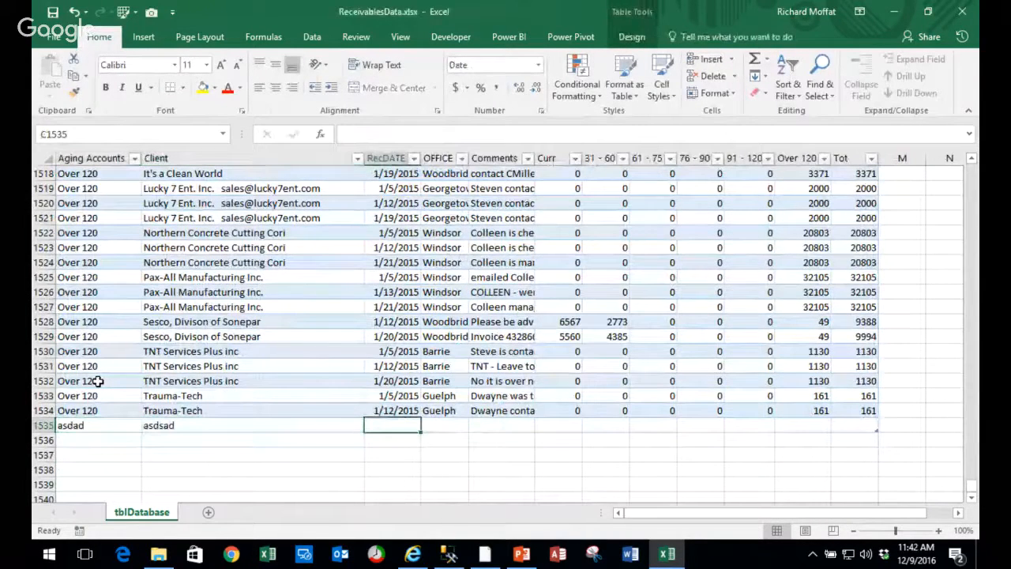
{"action": "type", "text": "1/12/2016"}
{"action": "key", "text": "Return"}
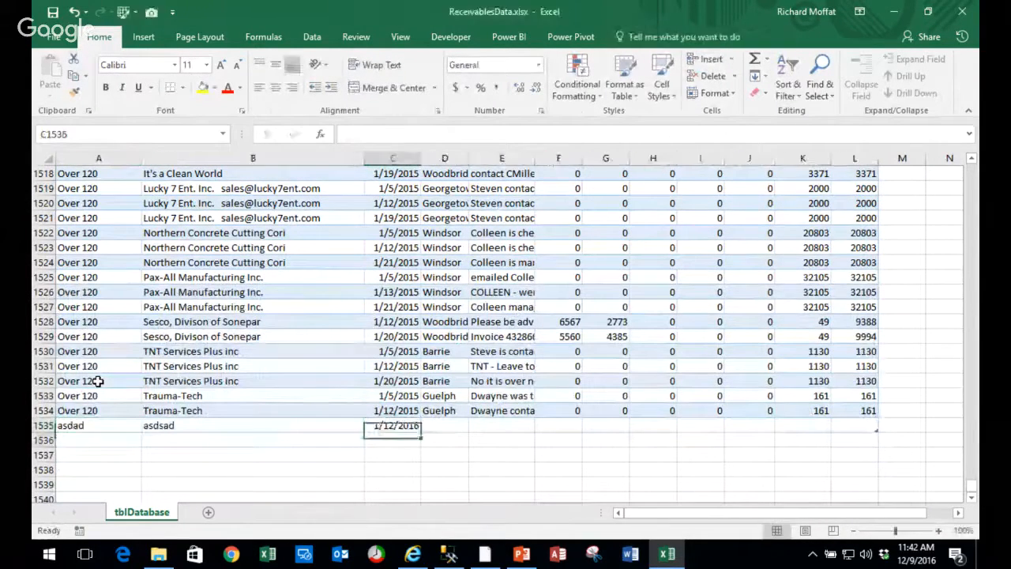
- Fill in the Comments cell of the new record in row 1535 with a first name
{"action": "key", "text": "Up"}
{"action": "key", "text": "Left"}
{"action": "key", "text": "Left"}
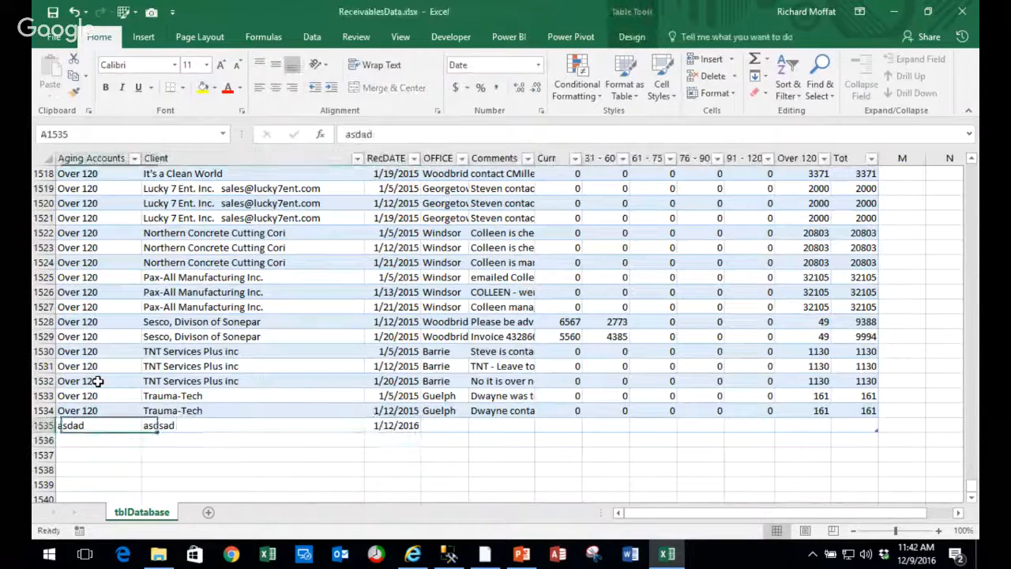
{"action": "key", "text": "Right"}
{"action": "key", "text": "Right"}
{"action": "key", "text": "Right"}
{"action": "key", "text": "Right"}
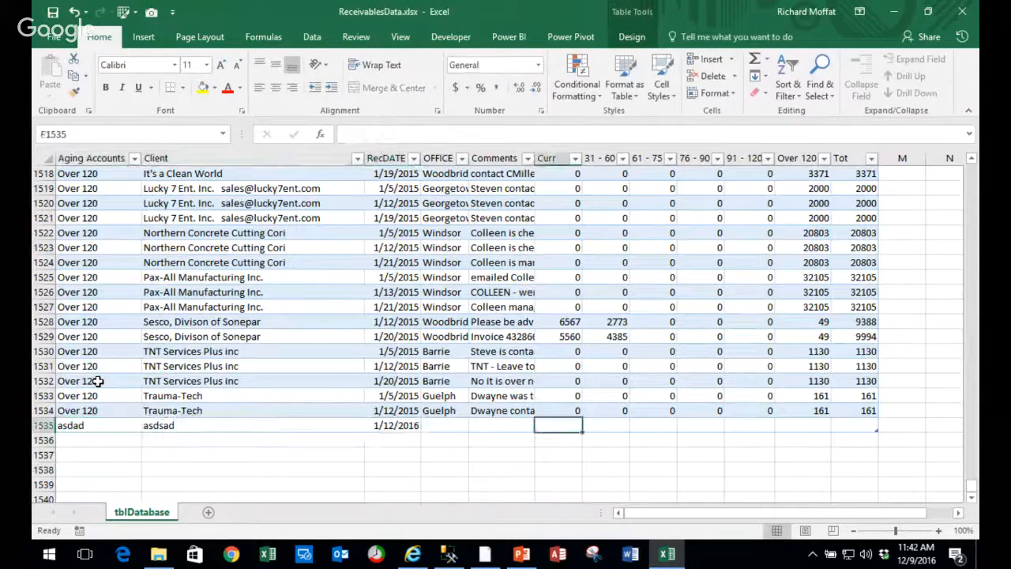
{"action": "key", "text": "Right"}
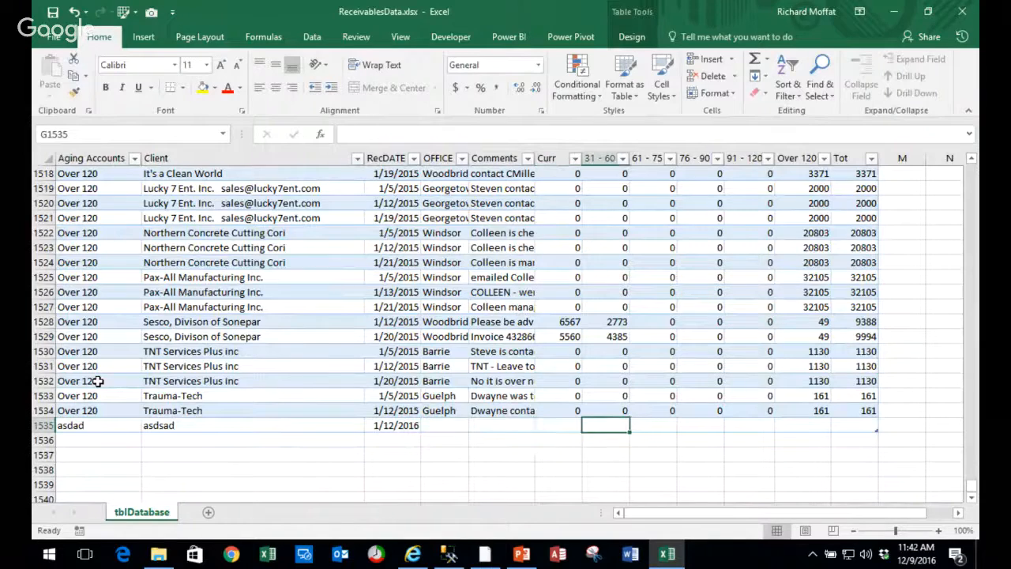
{"action": "key", "text": "Left"}
{"action": "key", "text": "Left"}
{"action": "key", "text": "Left"}
{"action": "key", "text": "Left"}
{"action": "key", "text": "Left"}
{"action": "key", "text": "Right"}
{"action": "key", "text": "Right"}
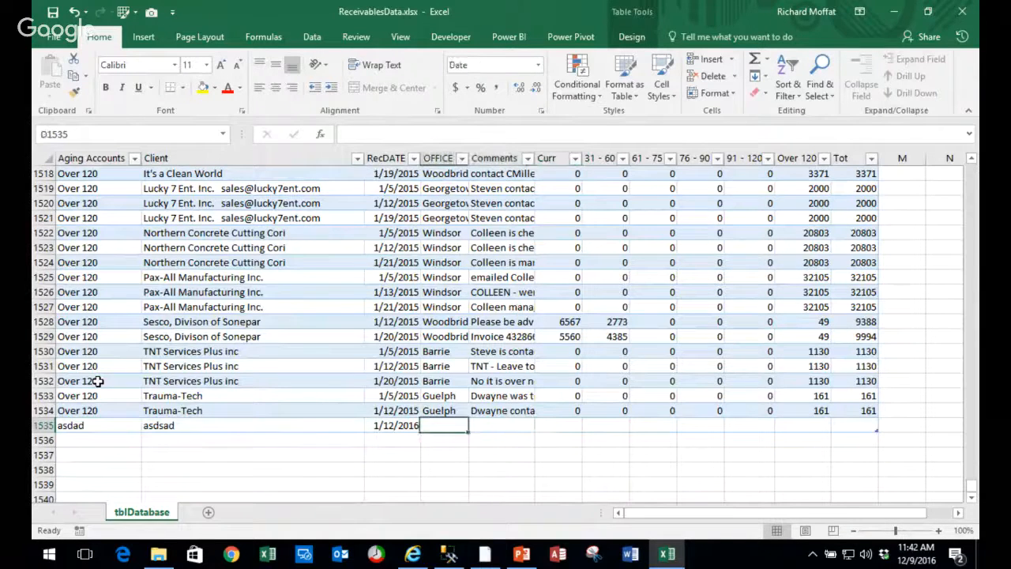
{"action": "key", "text": "Right"}
{"action": "type", "text": "Dc"}
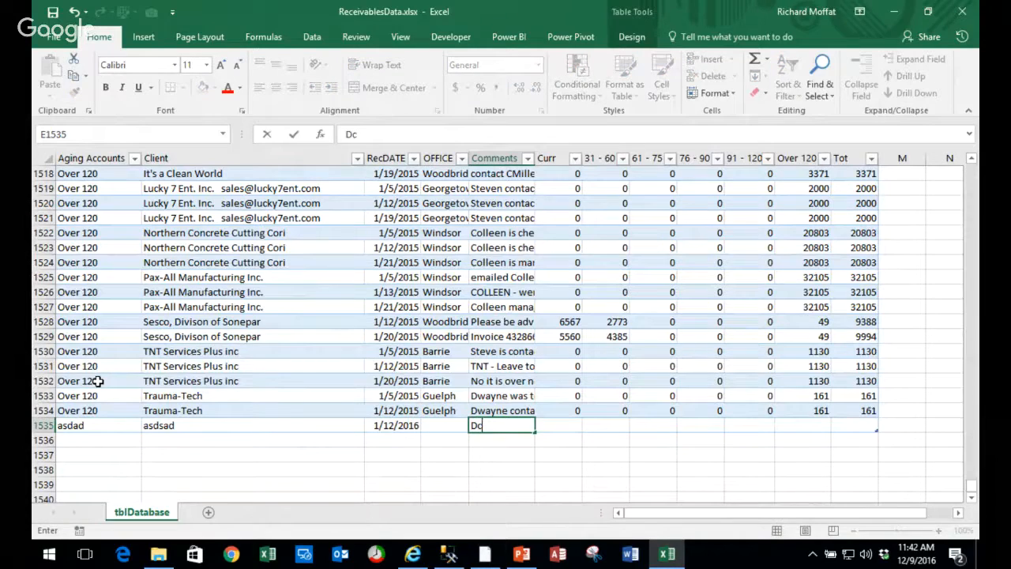
{"action": "key", "text": "BackSpace"}
{"action": "type", "text": "ick"}
{"action": "key", "text": "Return"}
{"action": "key", "text": "Up"}
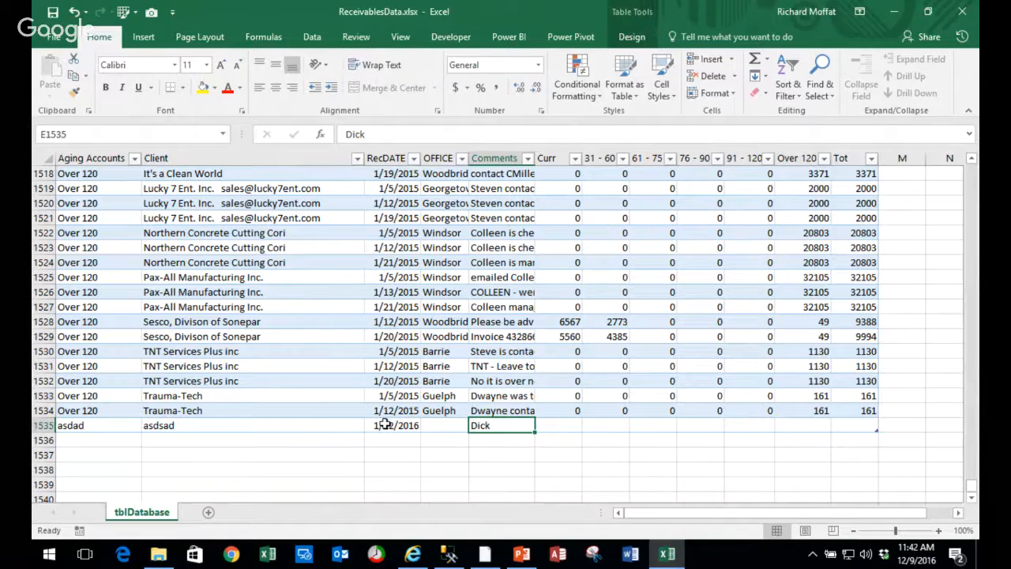
- Check in the Resize Table settings whether the range of tblData includes the added record, without resizing it
{"action": "left_click", "coordinate": [414, 428]}
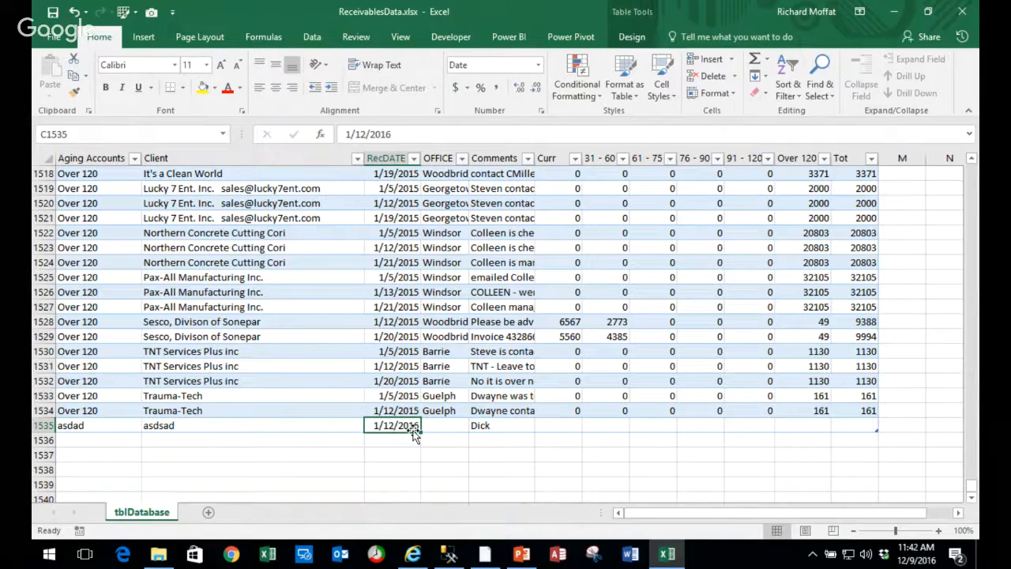
{"action": "left_click", "coordinate": [338, 471]}
{"action": "left_click", "coordinate": [95, 439]}
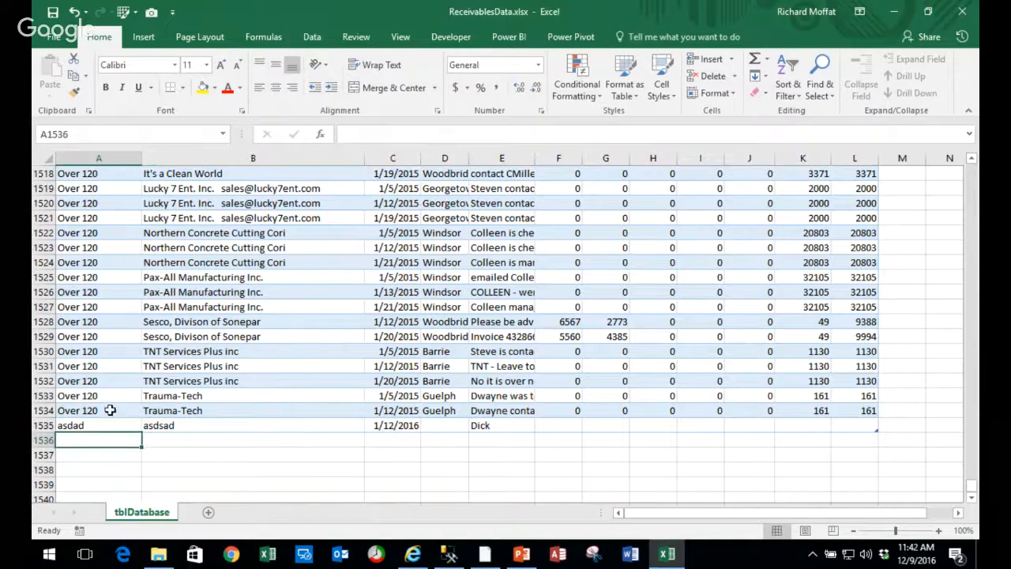
{"action": "left_click", "coordinate": [101, 426]}
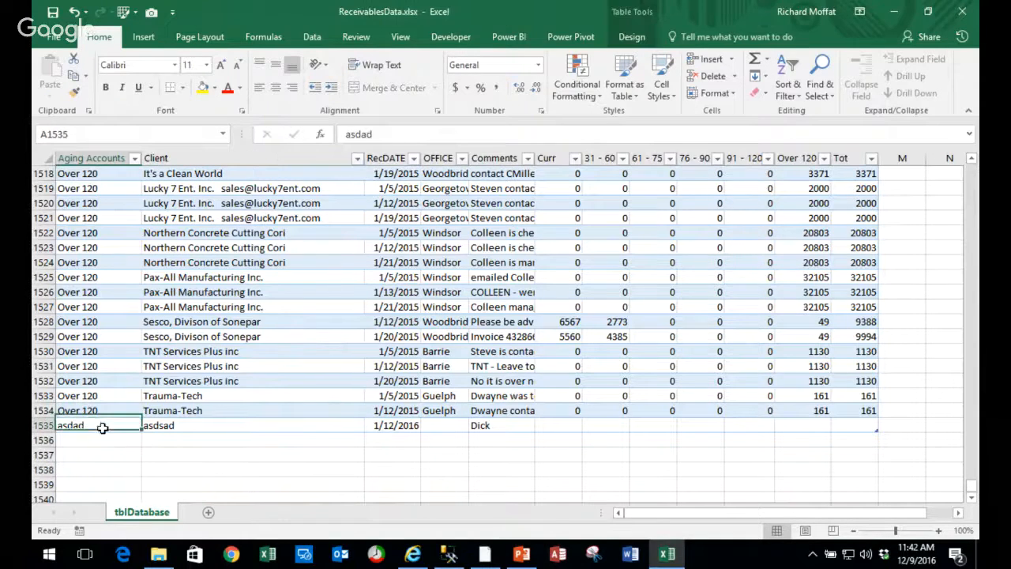
{"action": "left_click", "coordinate": [632, 36]}
{"action": "left_click", "coordinate": [93, 94]}
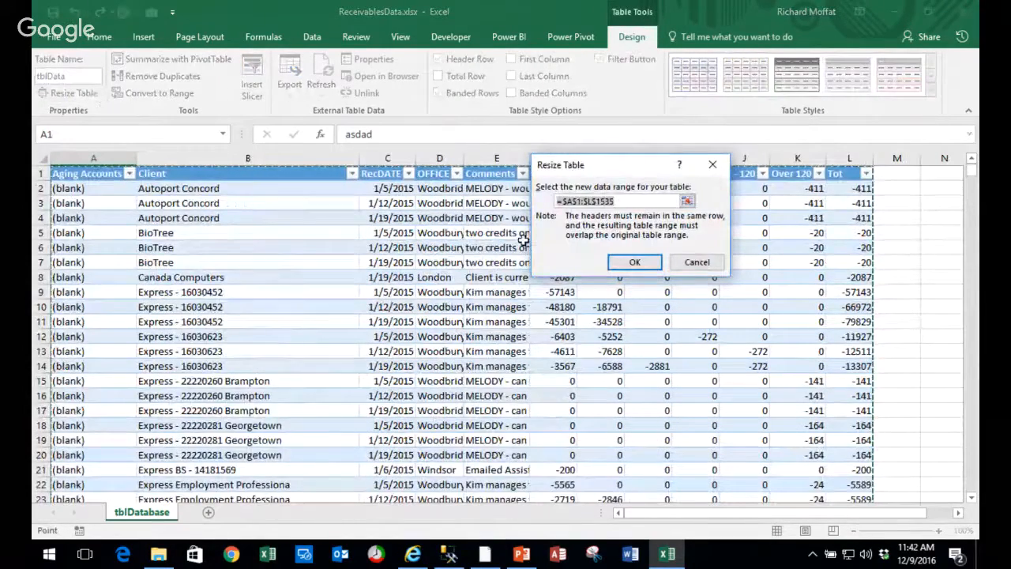
{"action": "left_click", "coordinate": [619, 202]}
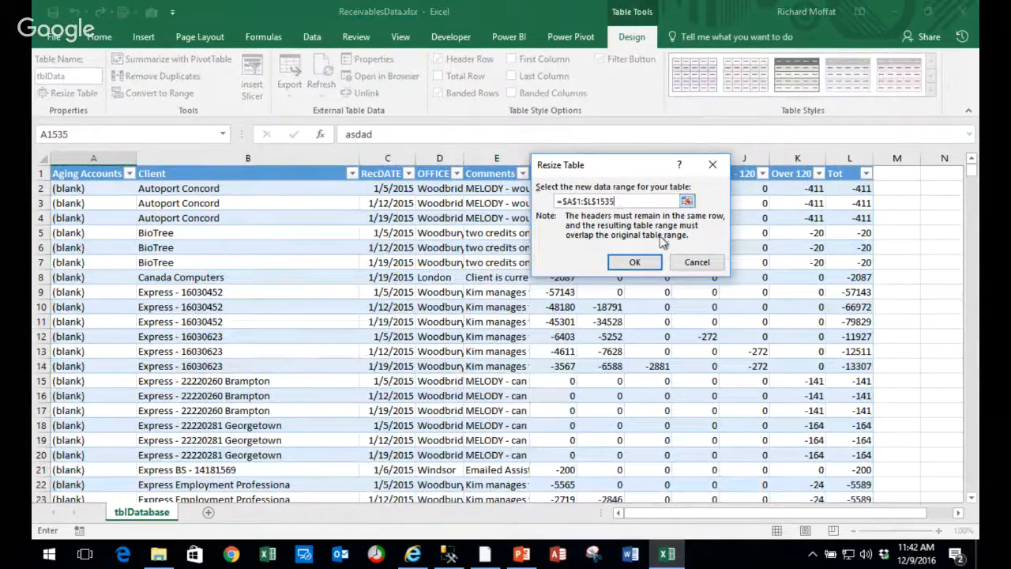
{"action": "left_click", "coordinate": [699, 264]}
- Examine the end of tblData, comparing the cells inside the table with the empty cells below it
{"action": "left_click", "coordinate": [109, 260]}
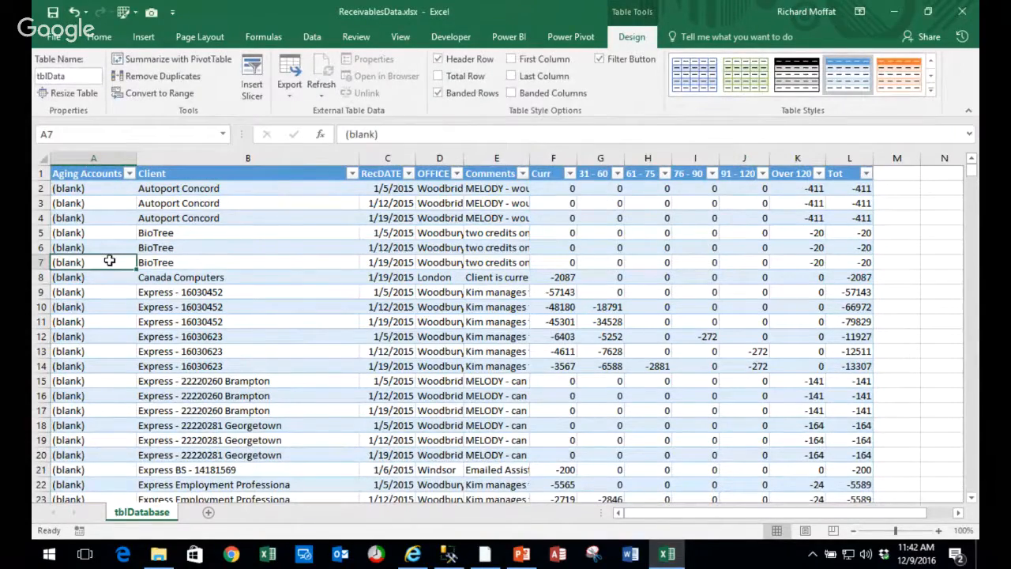
{"action": "key", "text": "ctrl+Down"}
{"action": "key", "text": "Down"}
{"action": "key", "text": "Down"}
{"action": "key", "text": "Down"}
{"action": "key", "text": "Down"}
{"action": "key", "text": "Down"}
{"action": "key", "text": "Down"}
{"action": "key", "text": "Down"}
{"action": "key", "text": "Down"}
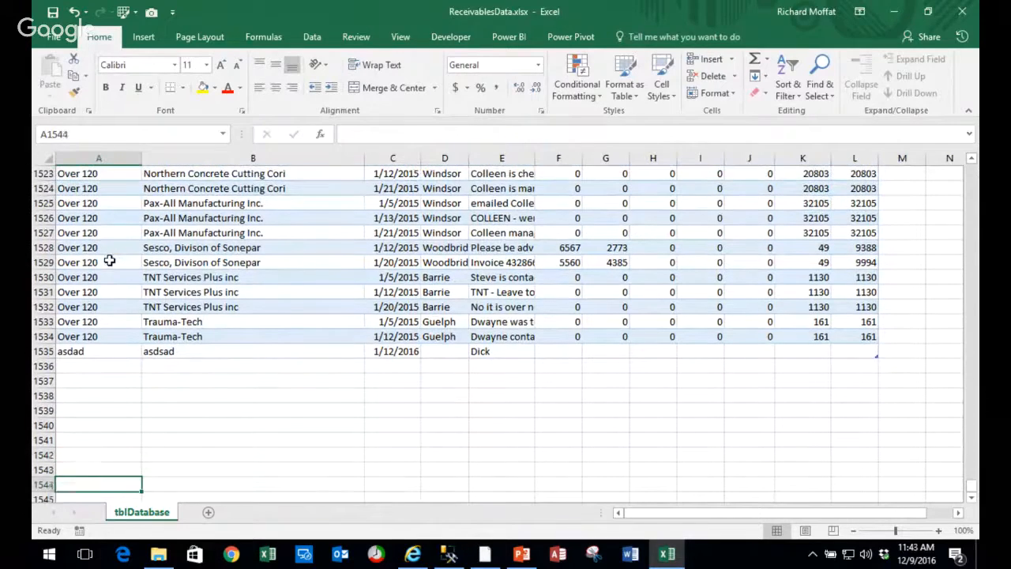
{"action": "key", "text": "Up"}
{"action": "key", "text": "Up"}
{"action": "key", "text": "Up"}
{"action": "key", "text": "Up"}
{"action": "key", "text": "Up"}
{"action": "key", "text": "Up"}
{"action": "key", "text": "Up"}
{"action": "key", "text": "Up"}
{"action": "key", "text": "Up"}
{"action": "key", "text": "Up"}
{"action": "key", "text": "Up"}
{"action": "key", "text": "Up"}
{"action": "key", "text": "Down"}
{"action": "key", "text": "Down"}
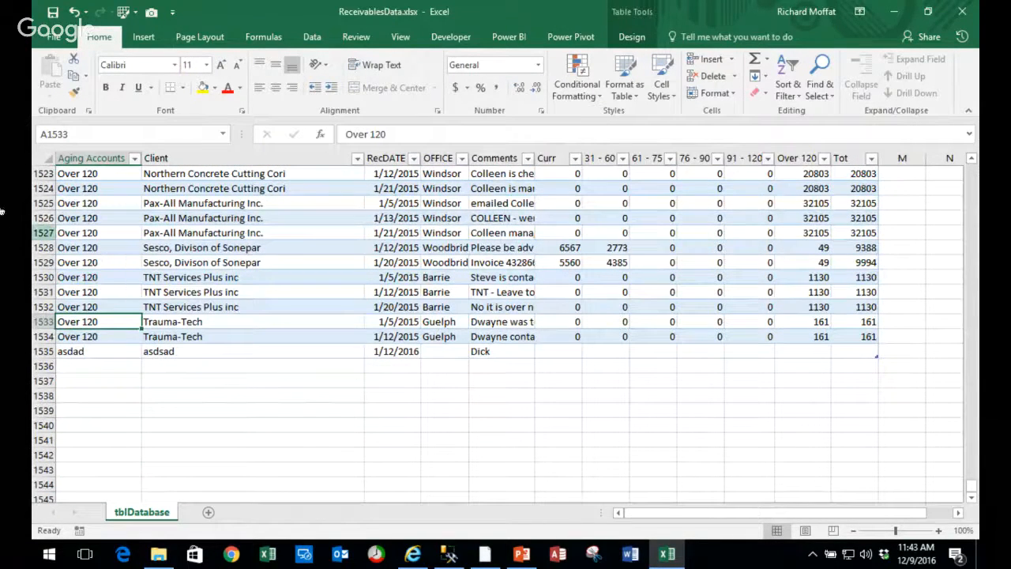
- Select the Aging Accounts cells in rows 1526 to 1529 and examine the available table delete options without deleting anything
{"action": "left_click_drag", "start_coordinate": [41, 217], "coordinate": [43, 261]}
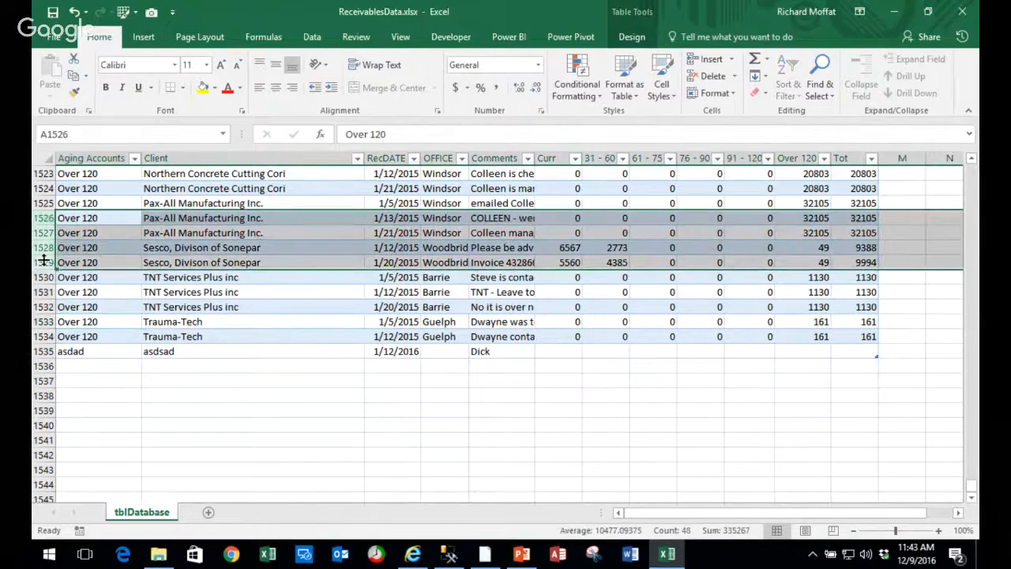
{"action": "left_click", "coordinate": [209, 233]}
{"action": "left_click", "coordinate": [101, 218]}
{"action": "left_click_drag", "start_coordinate": [101, 218], "coordinate": [99, 262]}
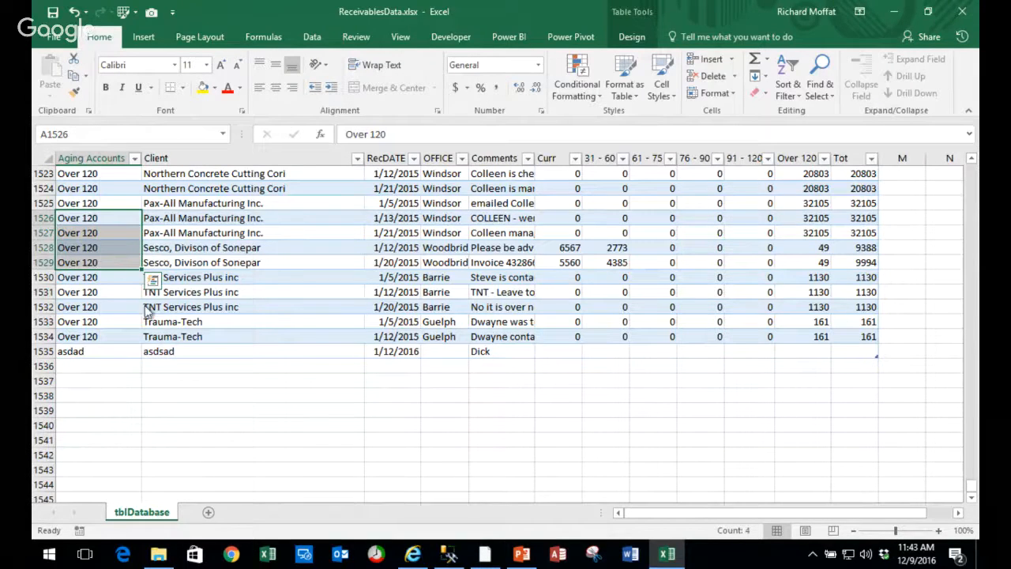
{"action": "right_click", "coordinate": [108, 264]}
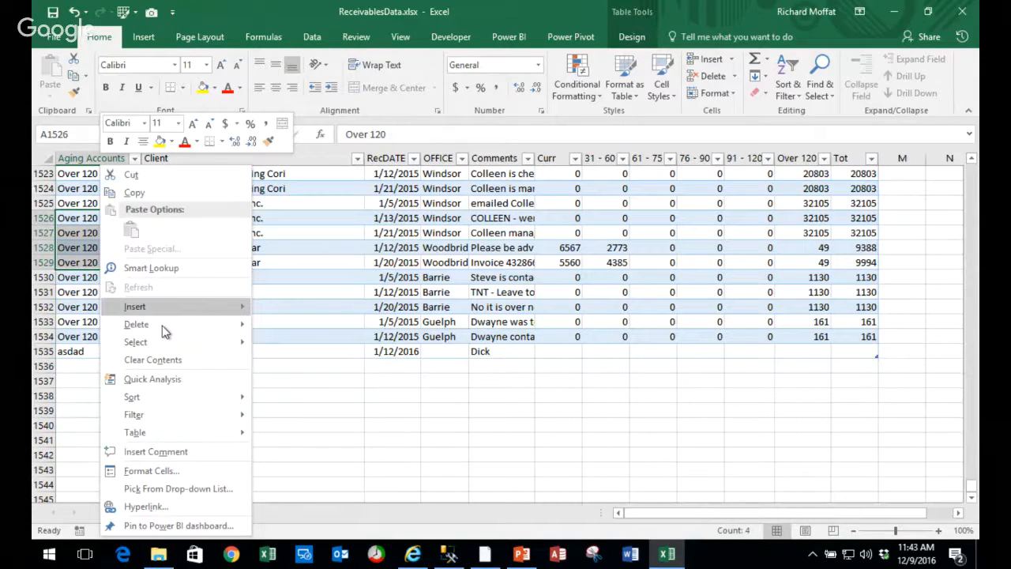
{"action": "mouse_move", "coordinate": [163, 325]}
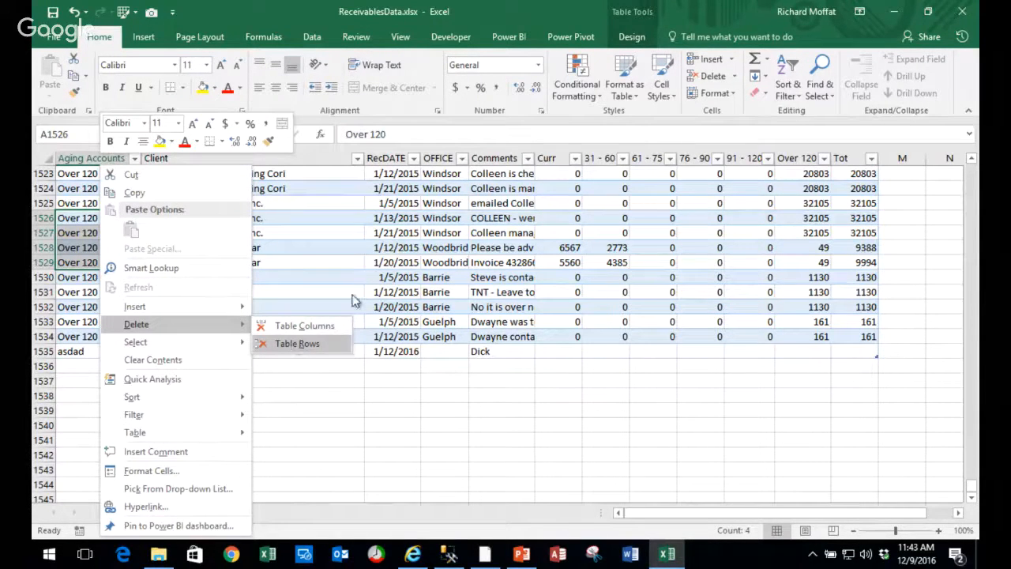
{"action": "key", "text": "Escape"}
{"action": "key", "text": "Escape"}
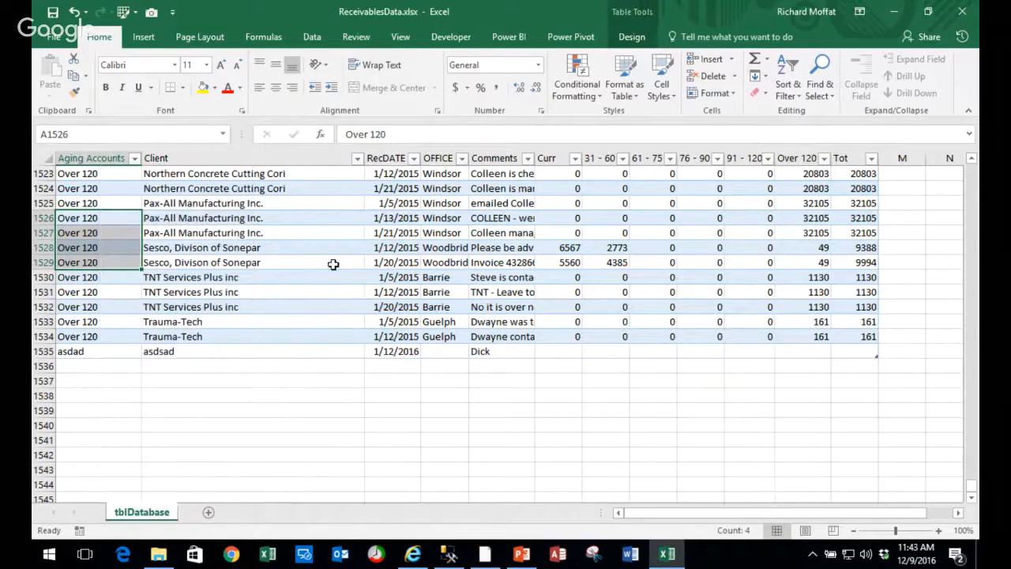
- Return to the top of the table, at the 31 - 60 column of the first records
{"action": "left_click", "coordinate": [397, 245]}
{"action": "key", "text": "ctrl+Up"}
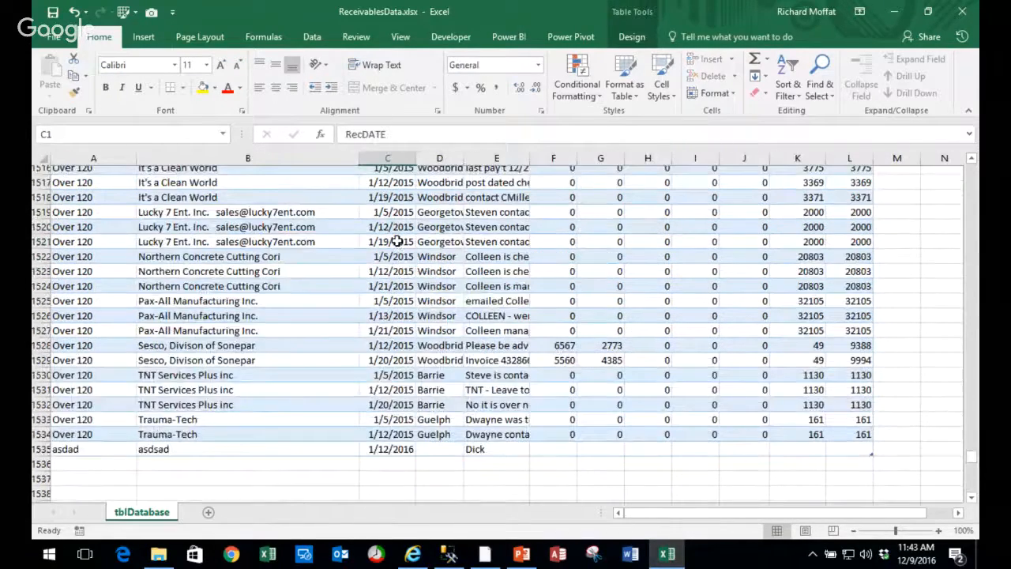
{"action": "key", "text": "Down"}
{"action": "key", "text": "Right"}
{"action": "key", "text": "Down"}
{"action": "key", "text": "Right"}
{"action": "key", "text": "Right"}
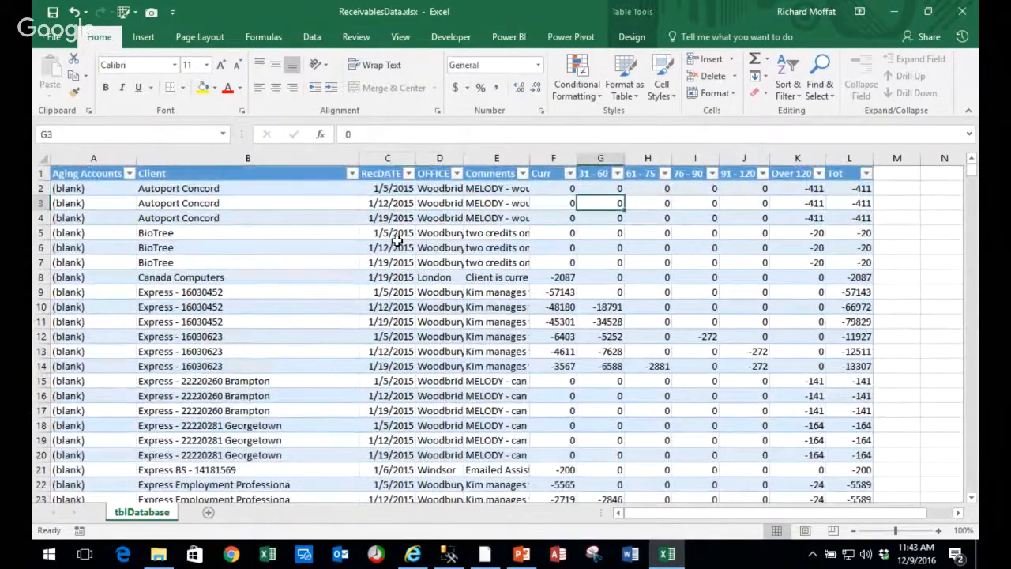
{"action": "key", "text": "Right"}
{"action": "key", "text": "Right"}
{"action": "key", "text": "Right"}
{"action": "key", "text": "Right"}
{"action": "key", "text": "Right"}
{"action": "key", "text": "Right"}
{"action": "key", "text": "Right"}
{"action": "key", "text": "Right"}
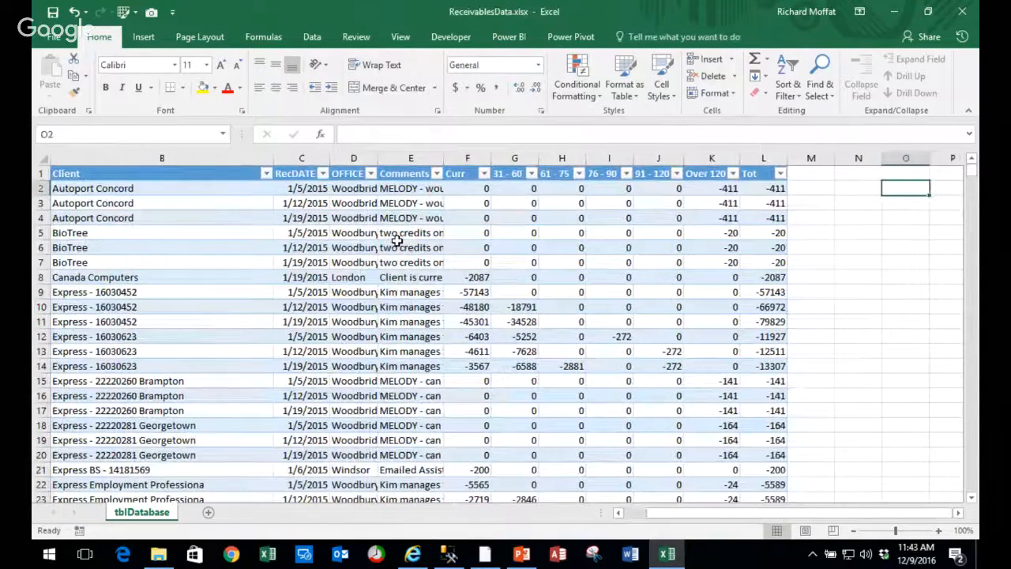
{"action": "key", "text": "Up"}
{"action": "key", "text": "Left"}
{"action": "type", "text": "="}
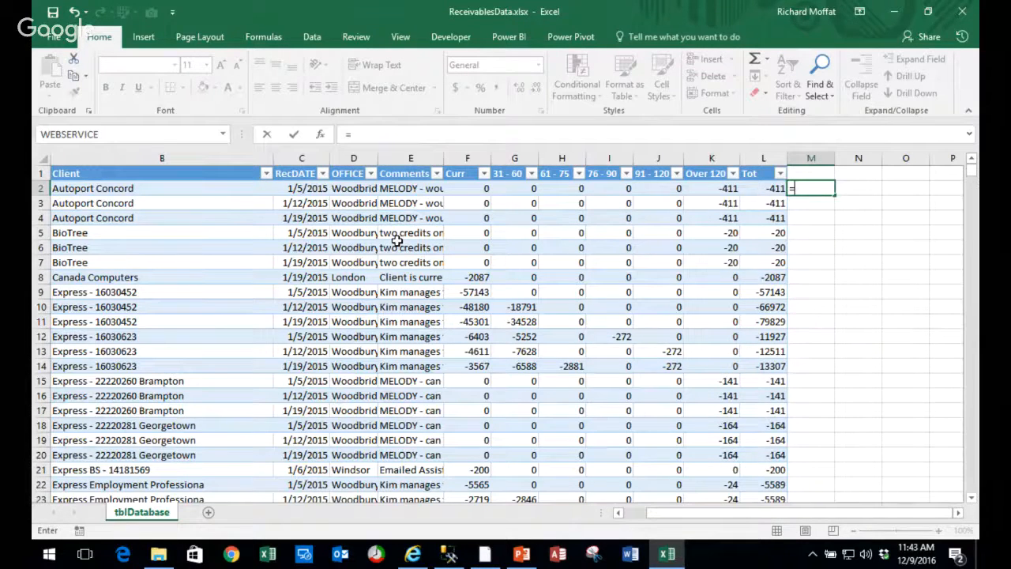
{"action": "key", "text": "Left"}
{"action": "key", "text": "Left"}
{"action": "key", "text": "Left"}
{"action": "key", "text": "Left"}
{"action": "key", "text": "Left"}
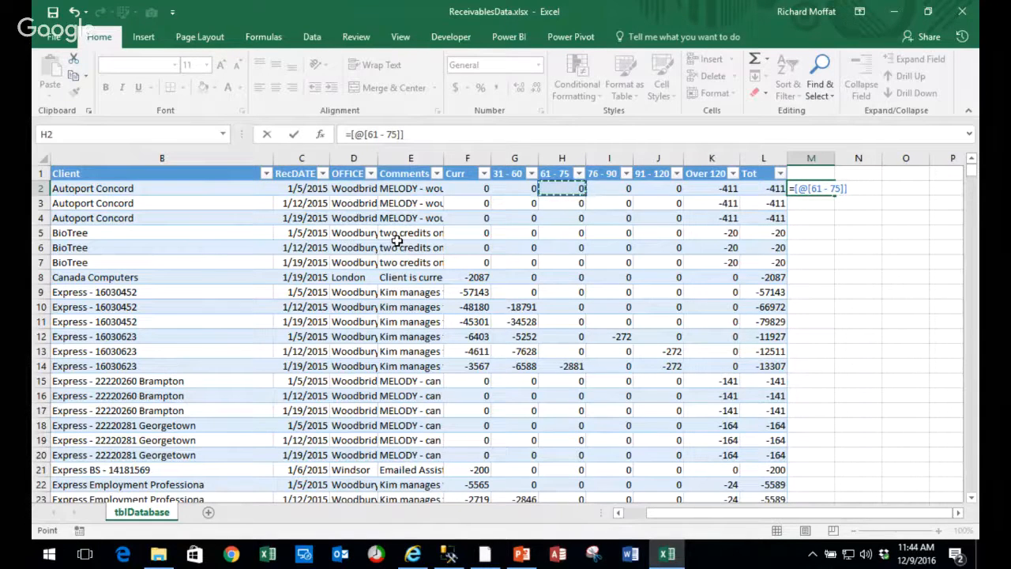
{"action": "key", "text": "Left"}
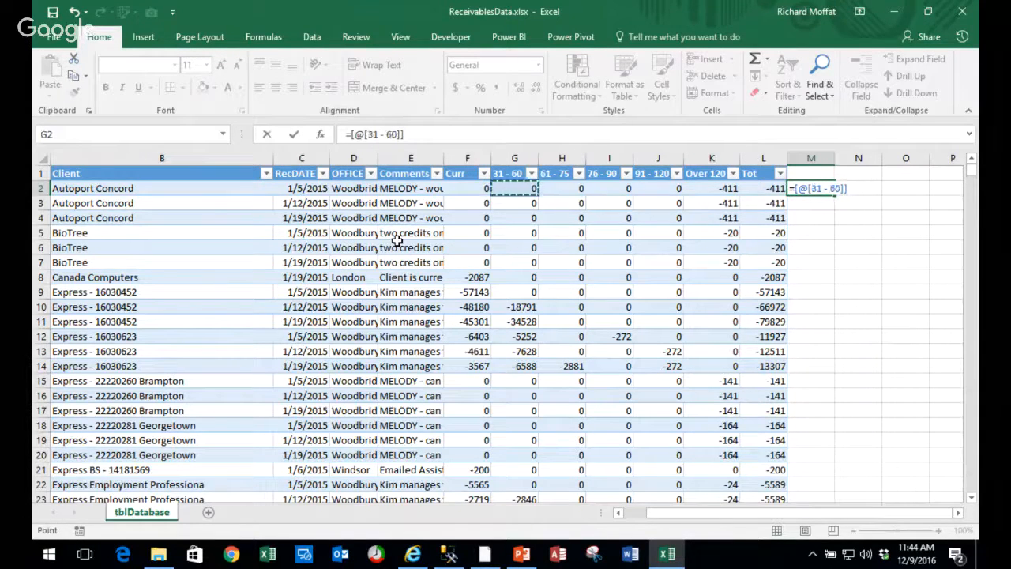
{"action": "key", "text": "Left"}
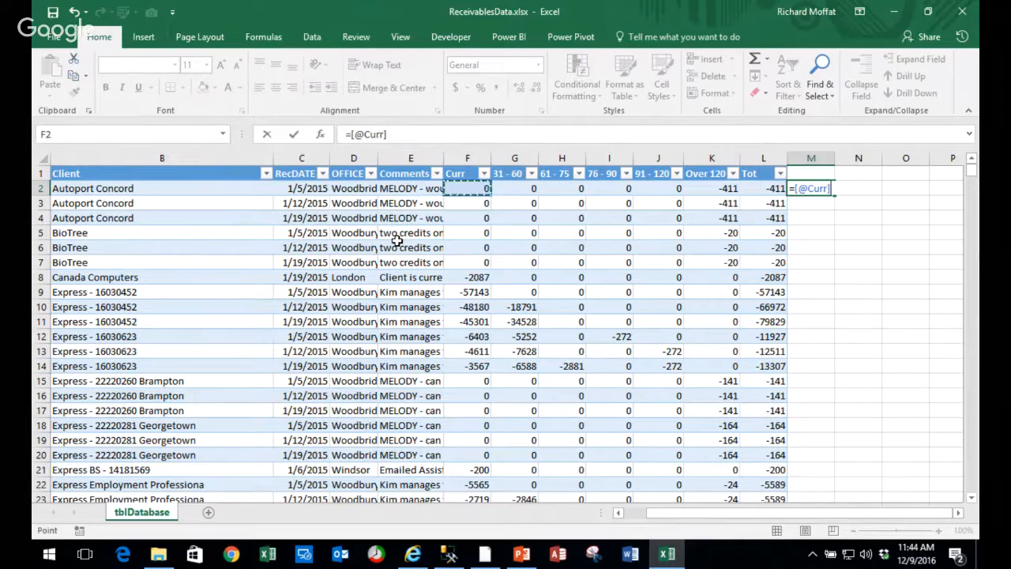
{"action": "key", "text": "Return"}
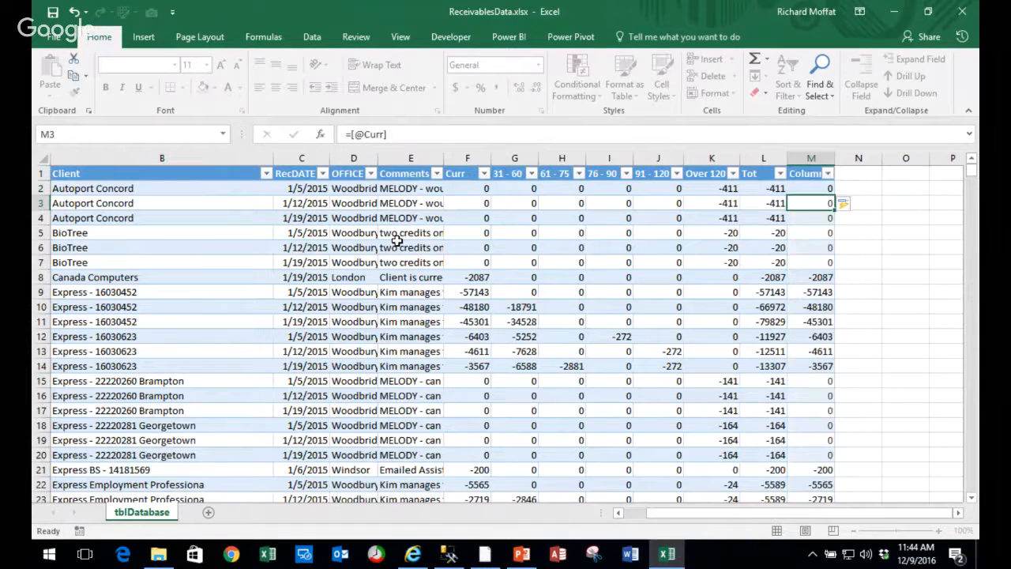
{"action": "left_click", "coordinate": [817, 187]}
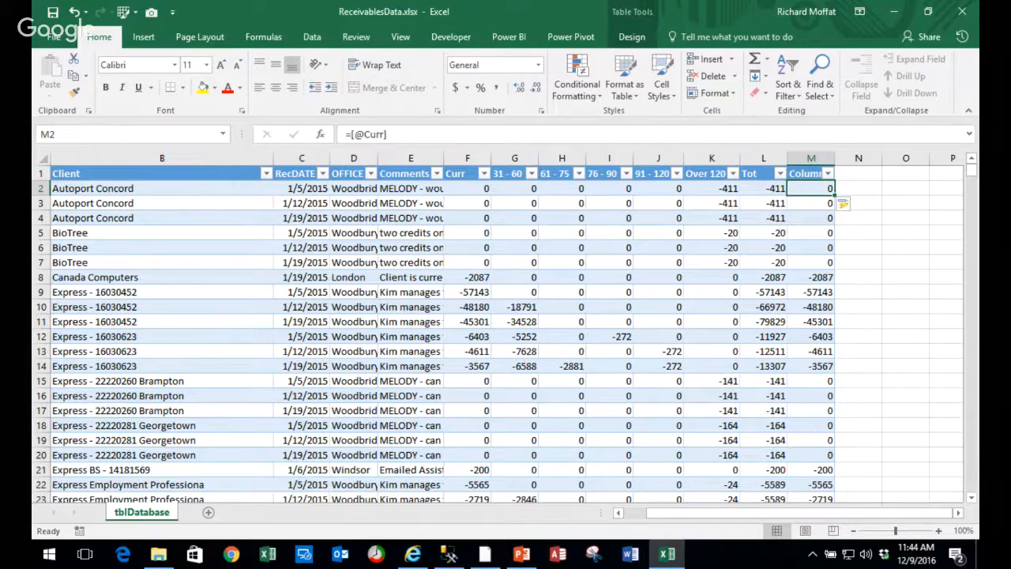
{"action": "left_click", "coordinate": [415, 138]}
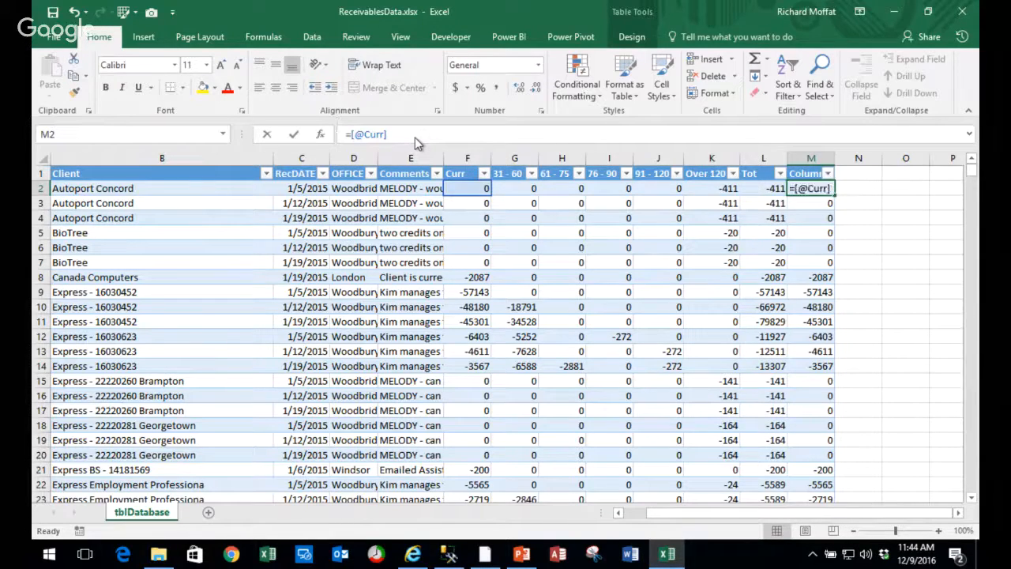
{"action": "type", "text": "*10"}
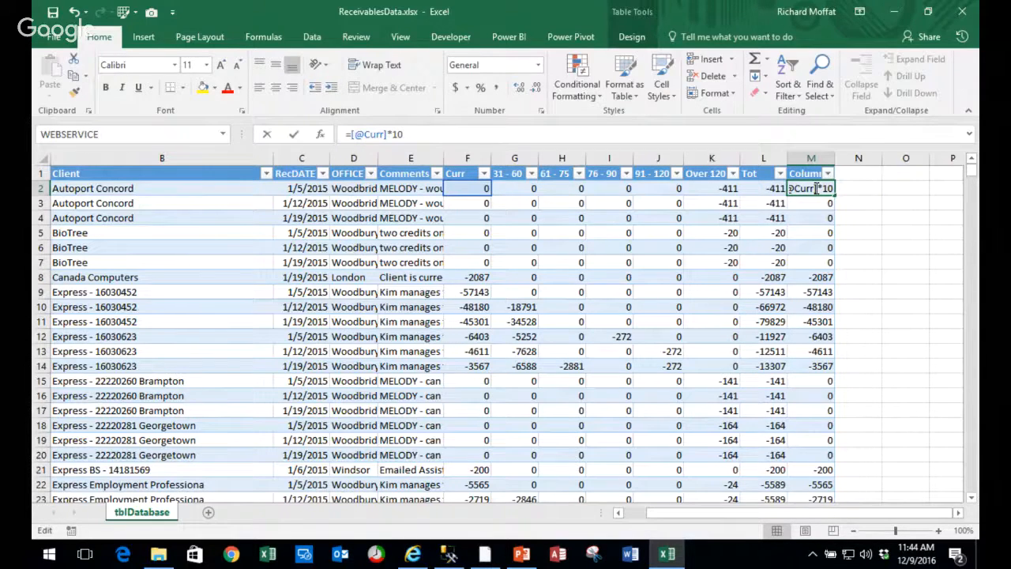
{"action": "key", "text": "Tab"}
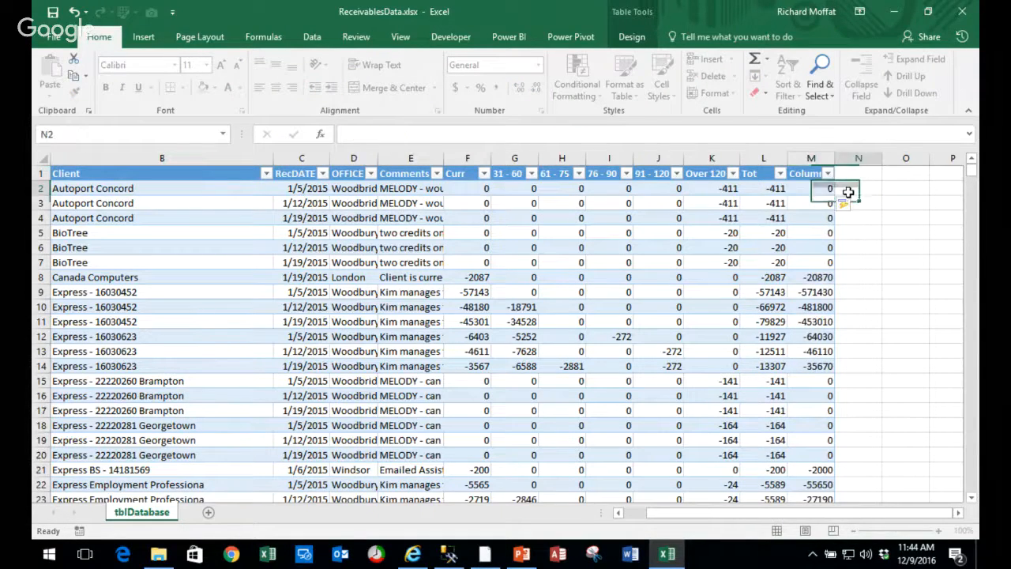
{"action": "type", "text": "=sum("}
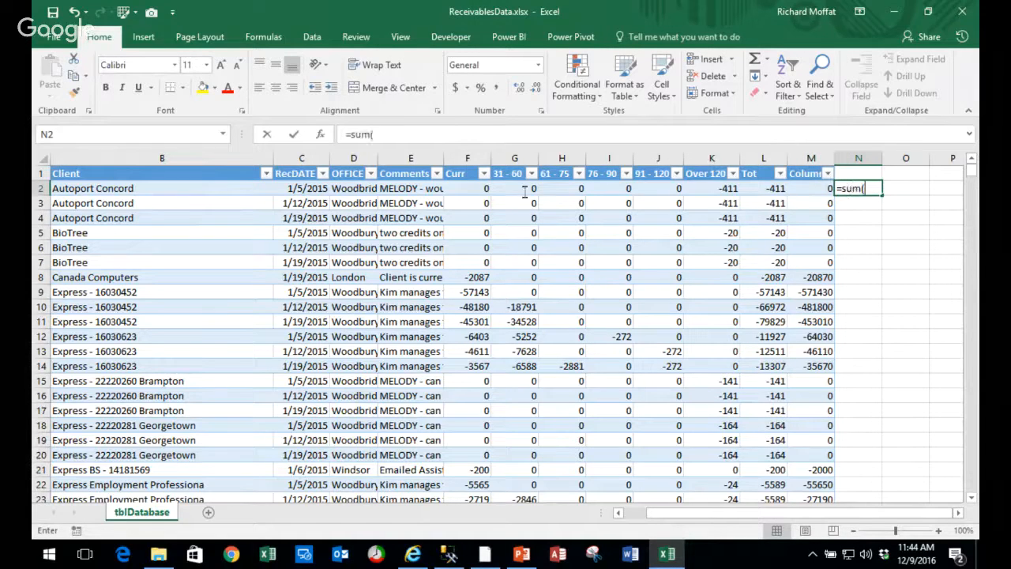
{"action": "left_click", "coordinate": [473, 187]}
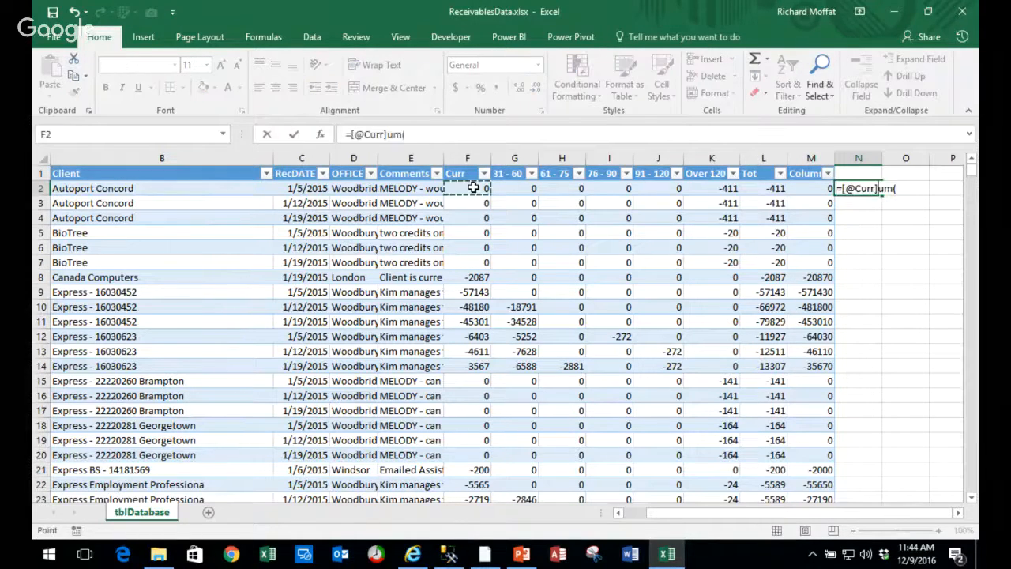
{"action": "left_click", "coordinate": [722, 188], "text": "shift"}
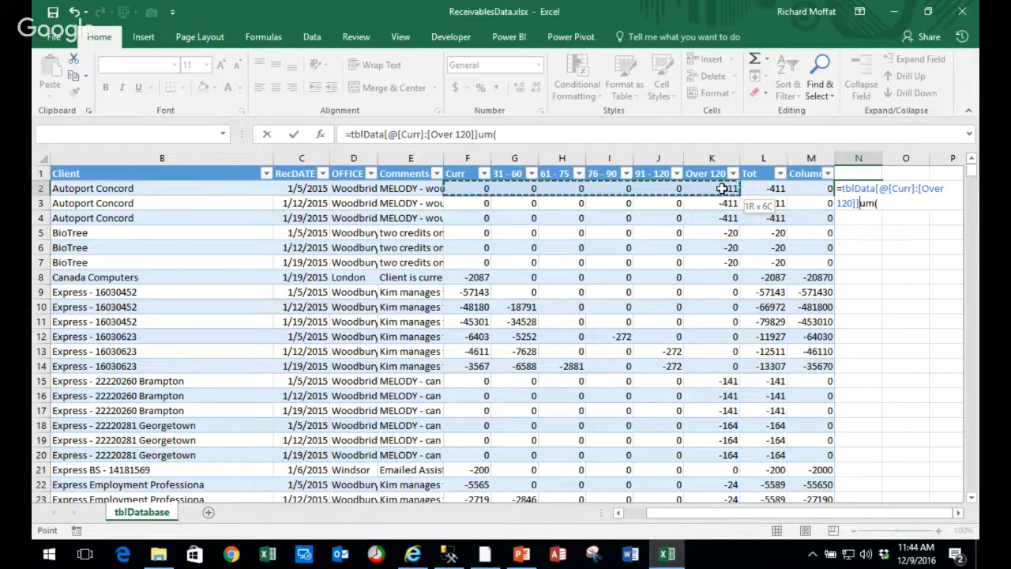
{"action": "key", "text": "BackSpace"}
{"action": "key", "text": "BackSpace"}
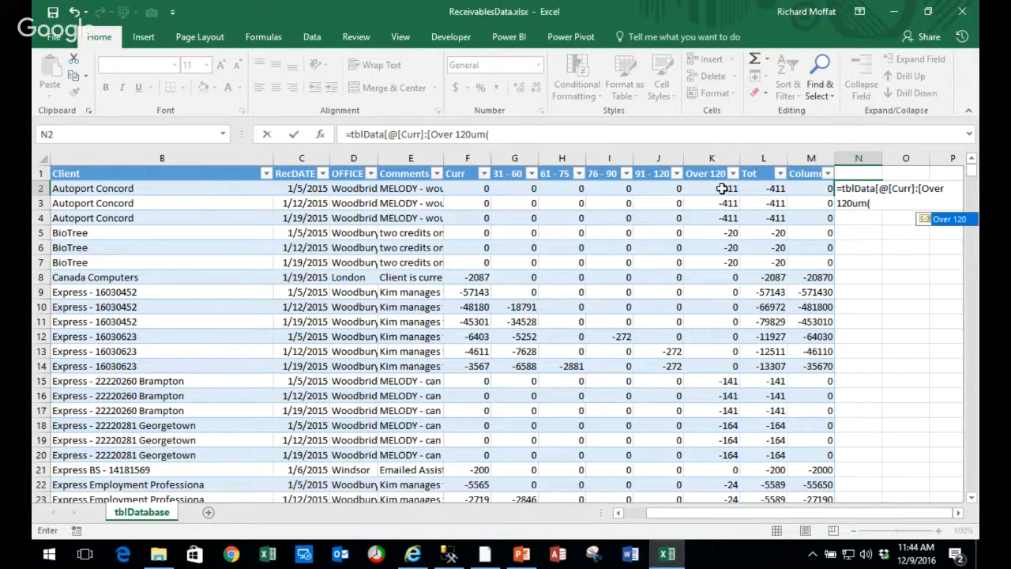
{"action": "type", "text": "]]"}
{"action": "key", "text": "Delete"}
{"action": "key", "text": "Delete"}
{"action": "key", "text": "Delete"}
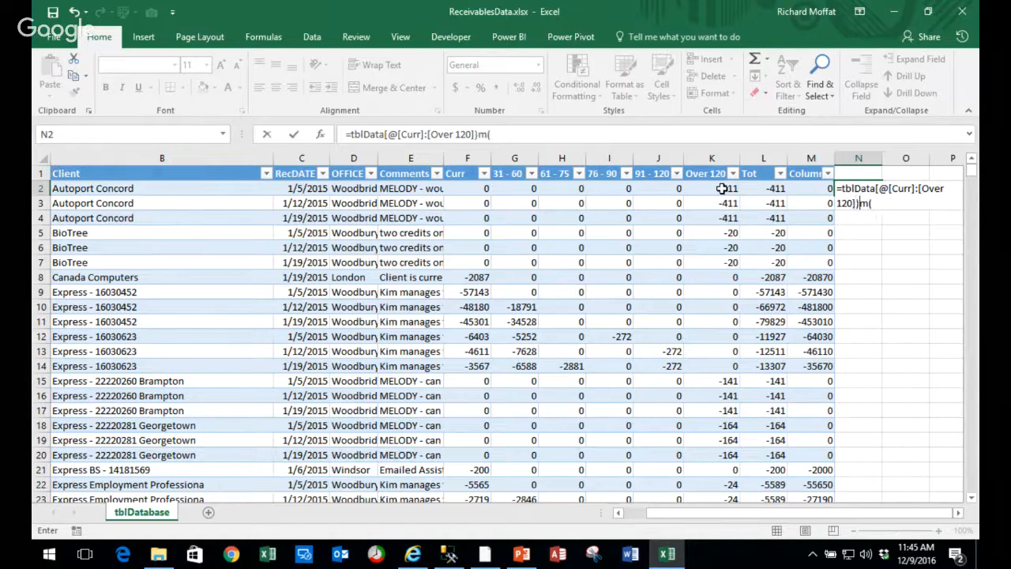
{"action": "key", "text": "Return"}
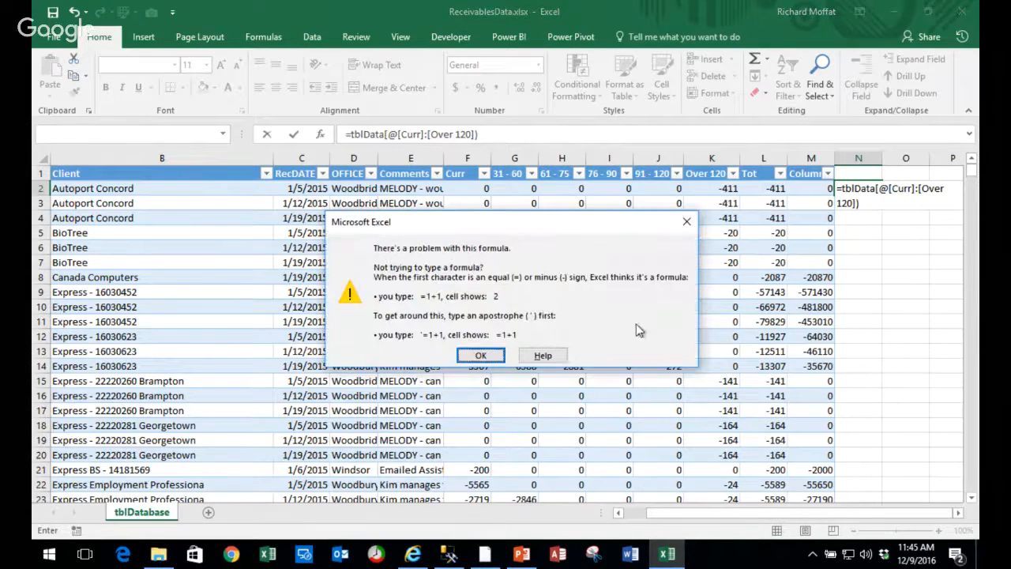
{"action": "left_click", "coordinate": [493, 360]}
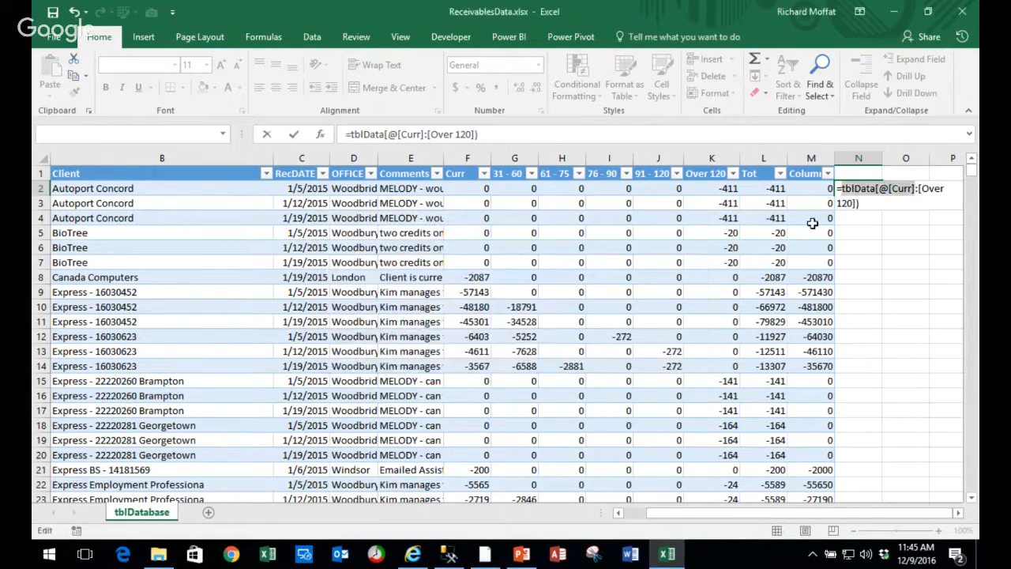
{"action": "key", "text": "Escape"}
- Add a second calculated column in N2 that sums Curr through Over 120 with =SUM(tblData[@[Curr]:[Over 120]])
{"action": "type", "text": "=sum("}
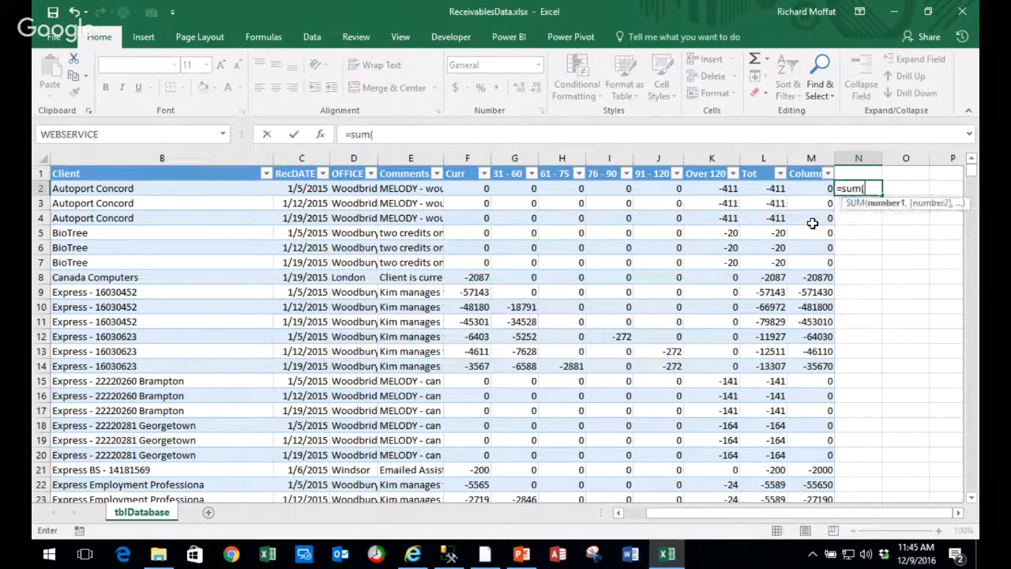
{"action": "left_click_drag", "start_coordinate": [478, 190], "coordinate": [725, 188]}
{"action": "key", "text": "Return"}
{"action": "key", "text": "Up"}
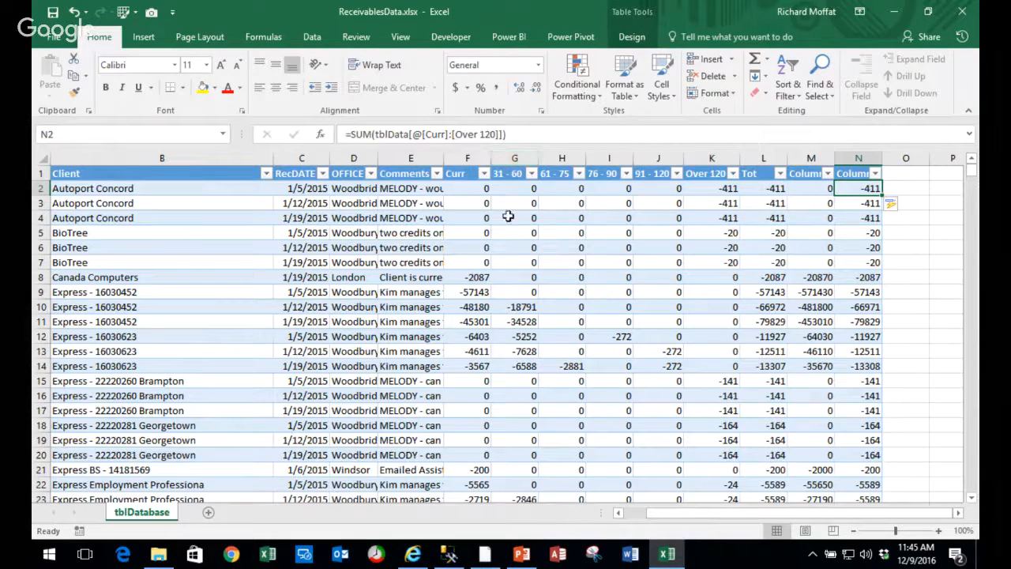
- Examine the calculated column formula in the last table record, row 1535
{"action": "left_click", "coordinate": [525, 292]}
{"action": "key", "text": "ctrl+Down"}
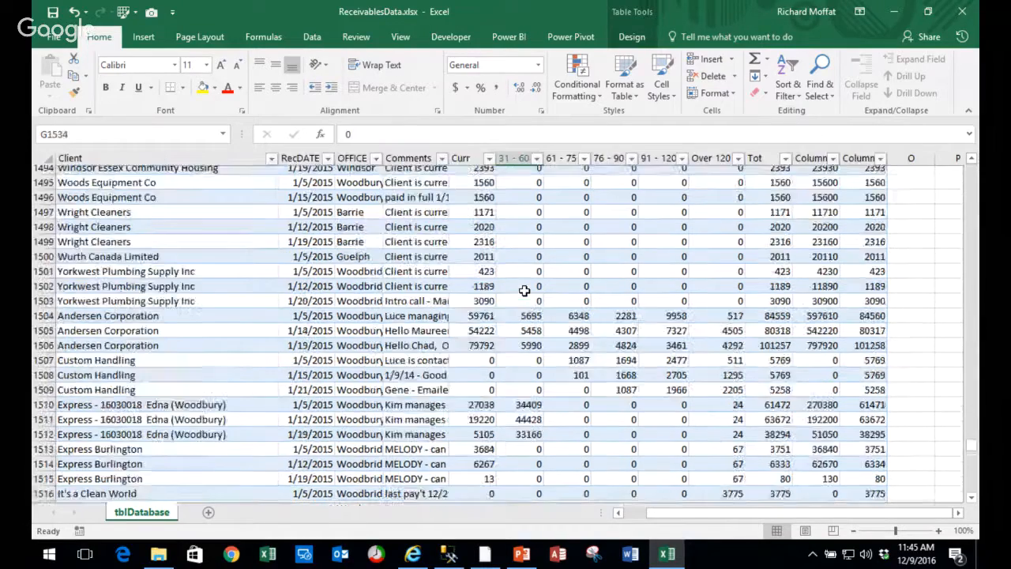
{"action": "key", "text": "Down"}
{"action": "key", "text": "Down"}
{"action": "key", "text": "Up"}
{"action": "key", "text": "Right"}
{"action": "key", "text": "Right"}
{"action": "key", "text": "Right"}
{"action": "key", "text": "Right"}
{"action": "key", "text": "Right"}
{"action": "key", "text": "Right"}
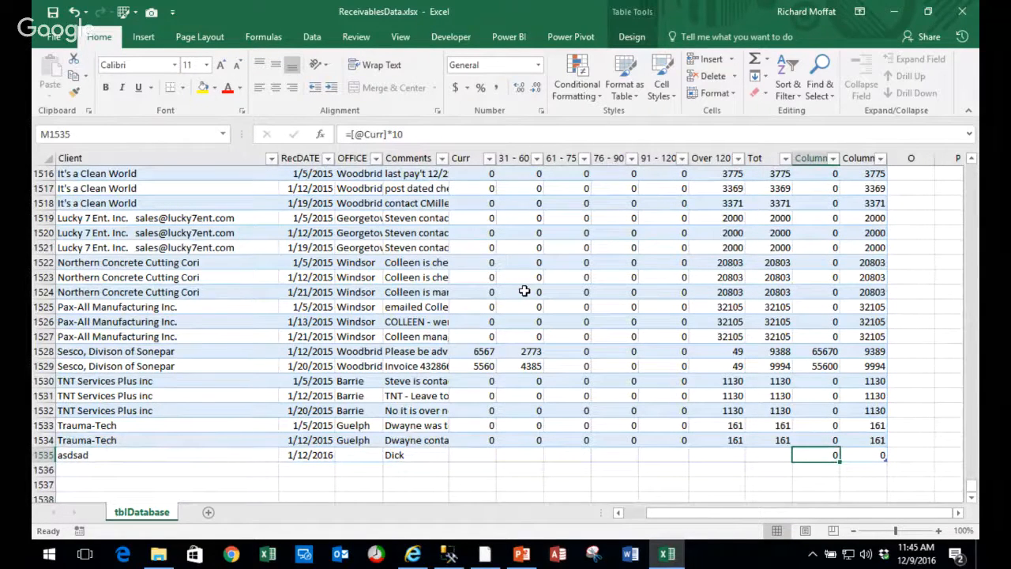
- Add a record in row 1536 by entering a first name under Comments, and check its calculated formula in column M
{"action": "key", "text": "Down"}
{"action": "key", "text": "Left"}
{"action": "key", "text": "Left"}
{"action": "key", "text": "Left"}
{"action": "key", "text": "Left"}
{"action": "key", "text": "Left"}
{"action": "key", "text": "Left"}
{"action": "key", "text": "Left"}
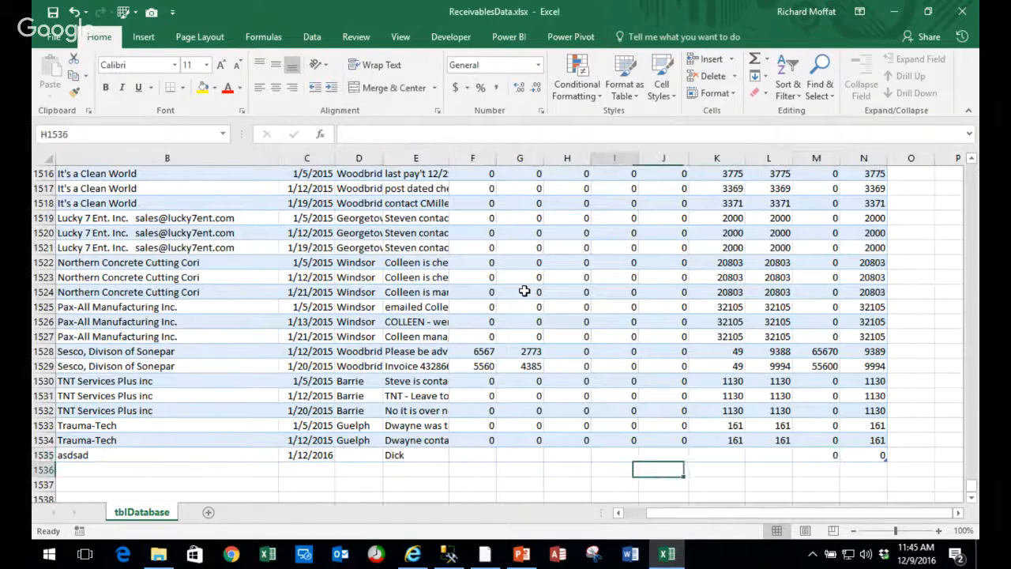
{"action": "key", "text": "Left"}
{"action": "key", "text": "Left"}
{"action": "key", "text": "Right"}
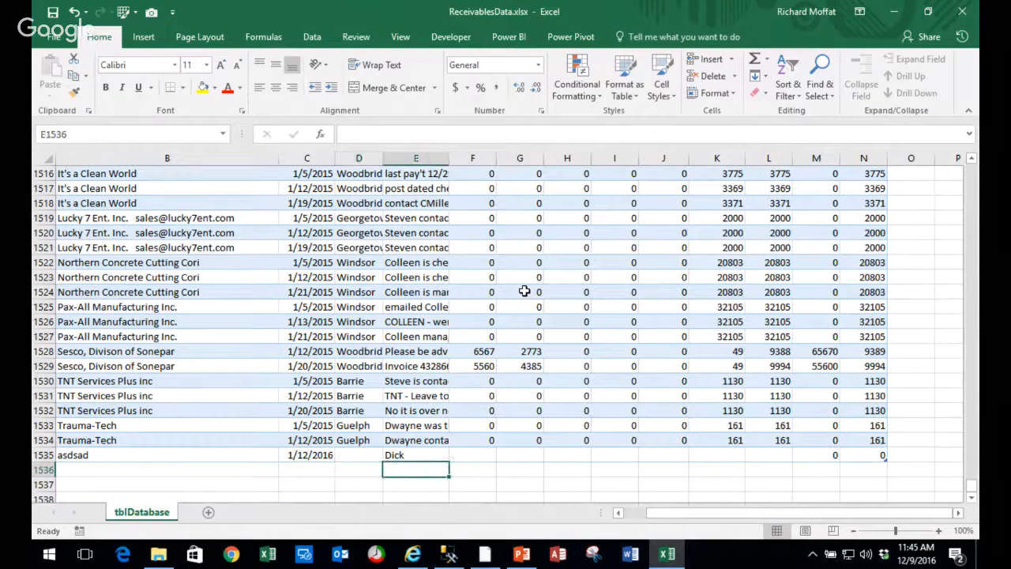
{"action": "type", "text": "Dick"}
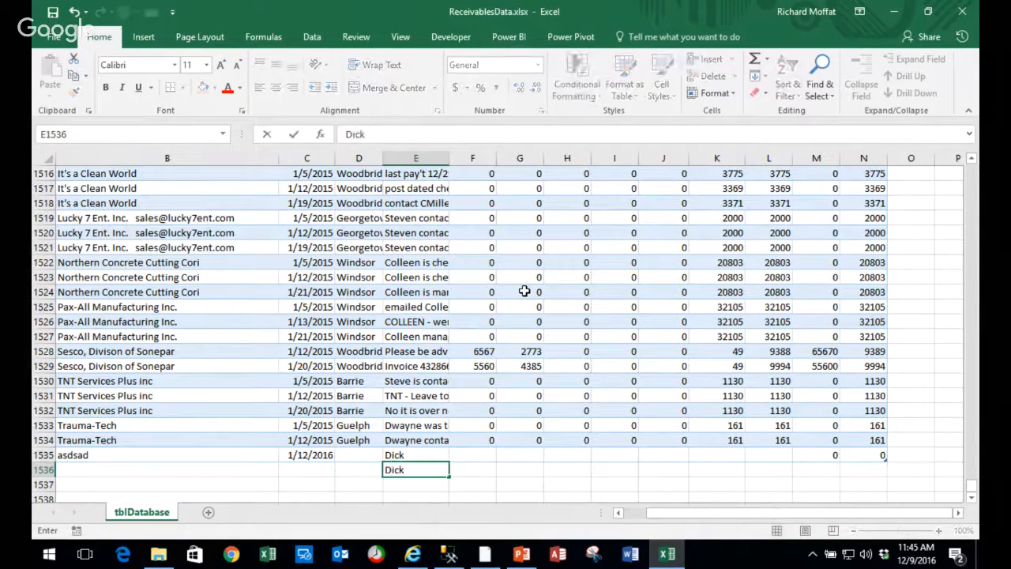
{"action": "key", "text": "Return"}
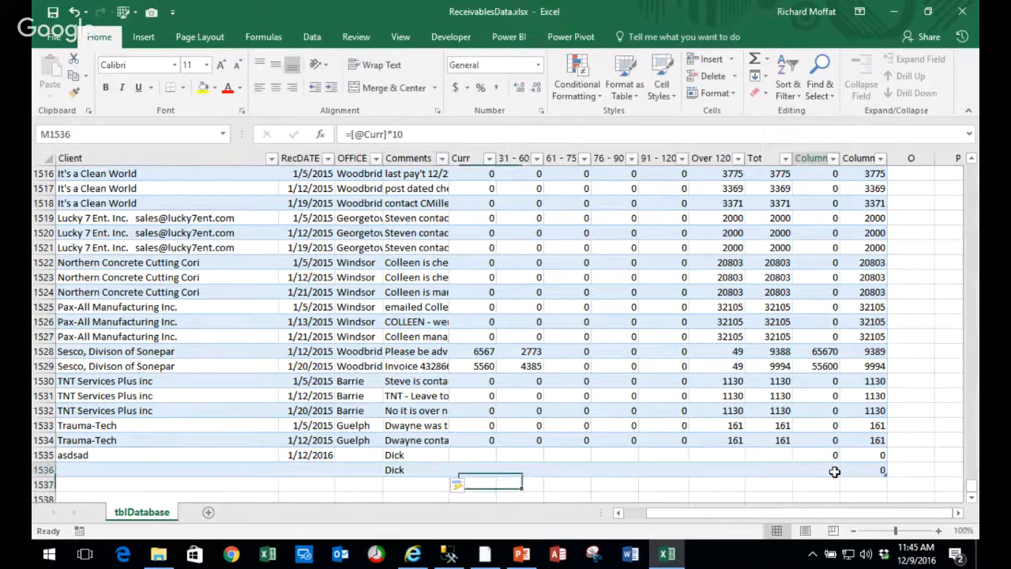
{"action": "left_click", "coordinate": [835, 472]}
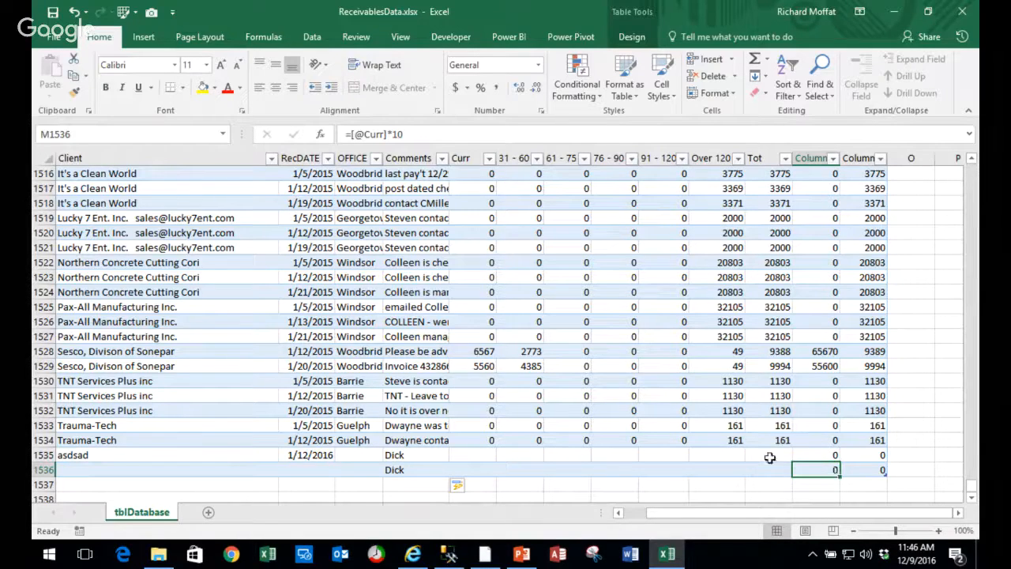
- Create a PivotTable from tblData on a new worksheet
{"action": "key", "text": "ctrl+Up"}
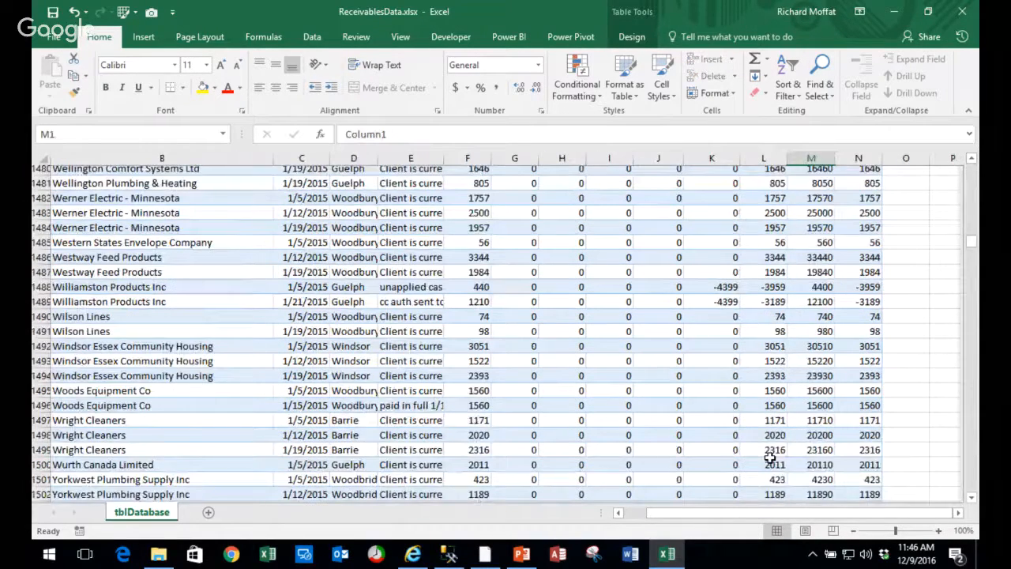
{"action": "key", "text": "Left"}
{"action": "key", "text": "Left"}
{"action": "key", "text": "Left"}
{"action": "scroll", "coordinate": [926, 503], "scroll_direction": "right", "scroll_amount": 2}
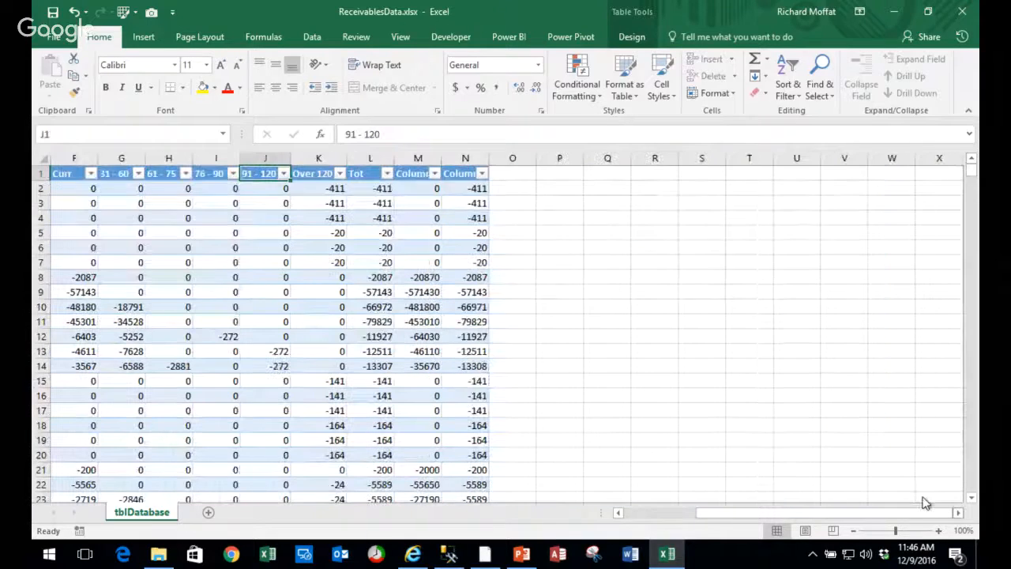
{"action": "left_click", "coordinate": [608, 174]}
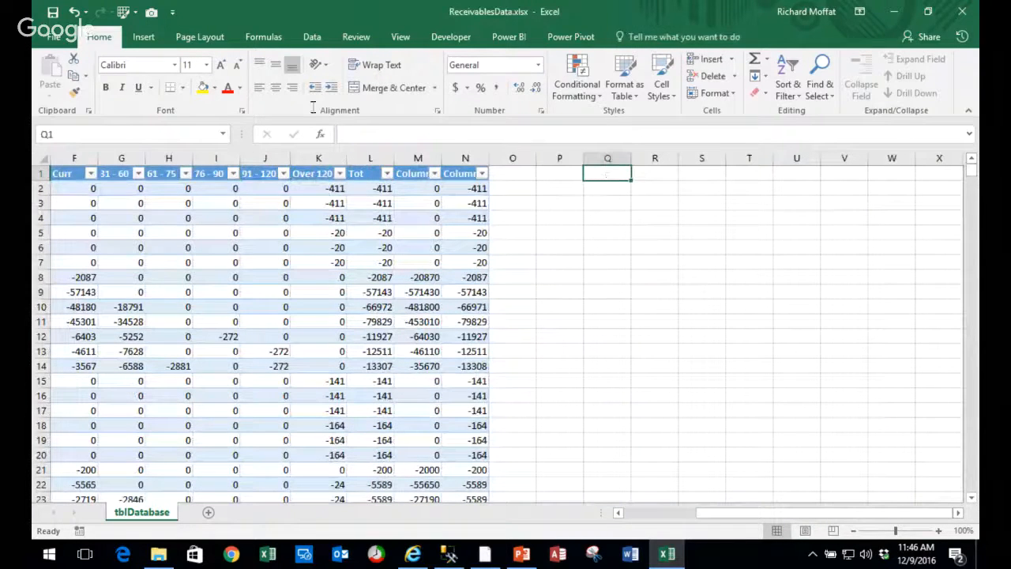
{"action": "left_click", "coordinate": [372, 264]}
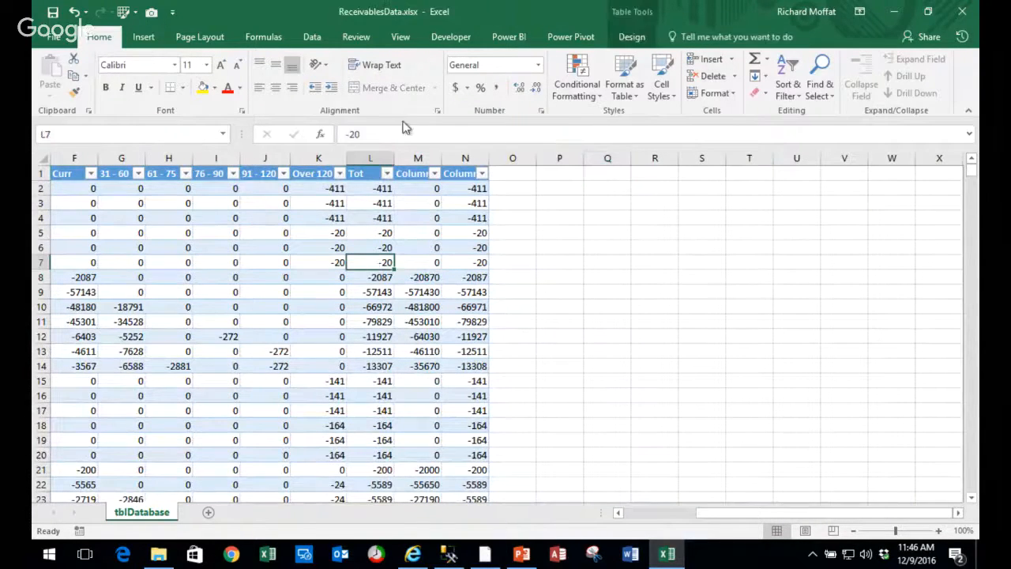
{"action": "left_click", "coordinate": [142, 37]}
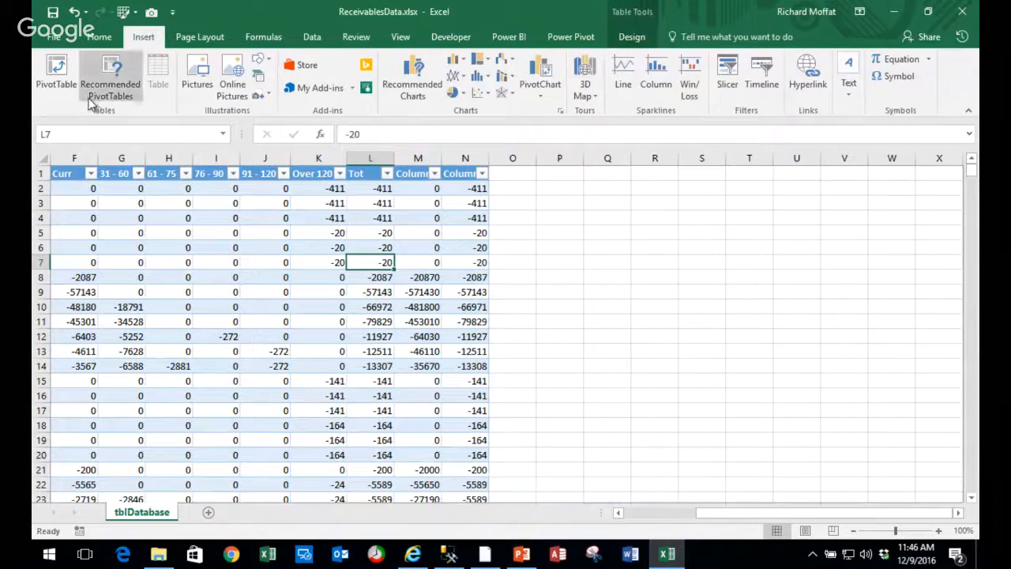
{"action": "left_click", "coordinate": [54, 73]}
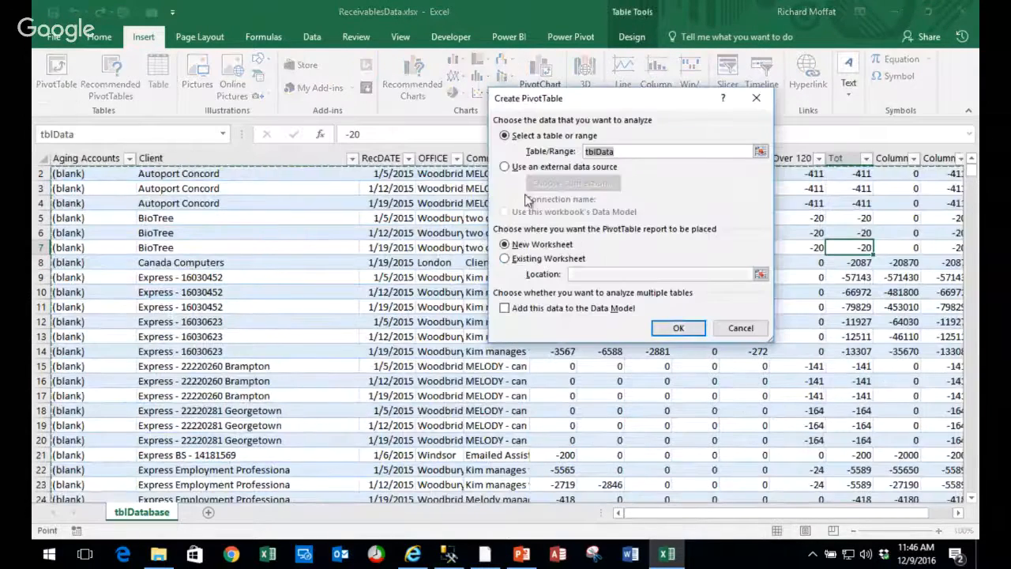
{"action": "left_click", "coordinate": [678, 328]}
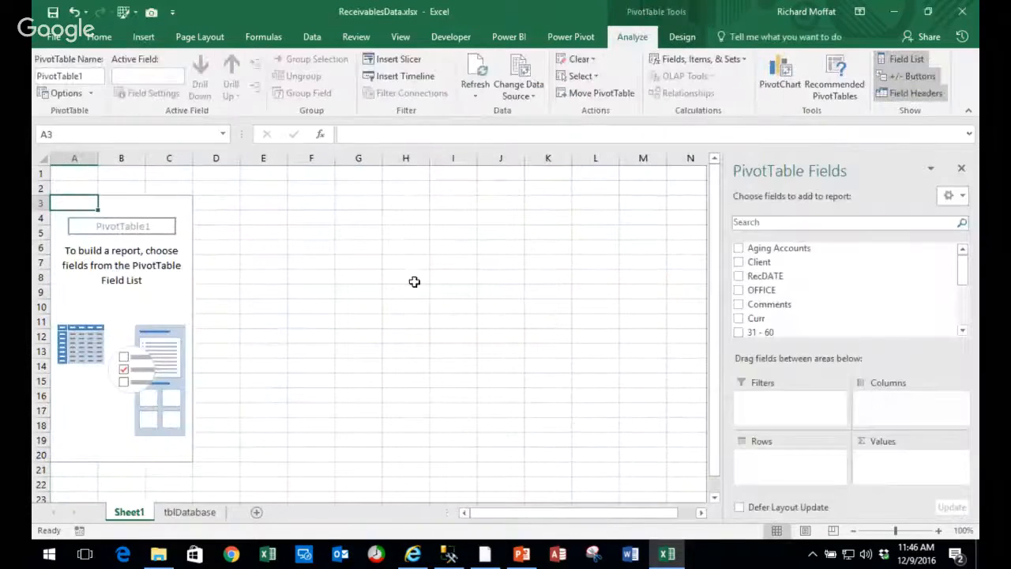
- Add the Client and Curr fields to the PivotTable report
{"action": "left_click", "coordinate": [739, 262]}
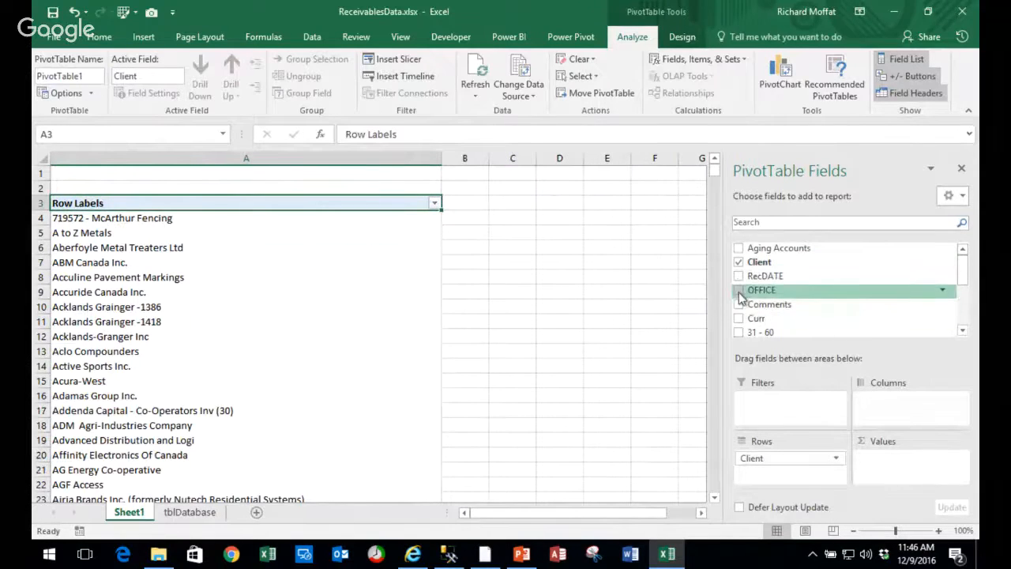
{"action": "left_click", "coordinate": [738, 318]}
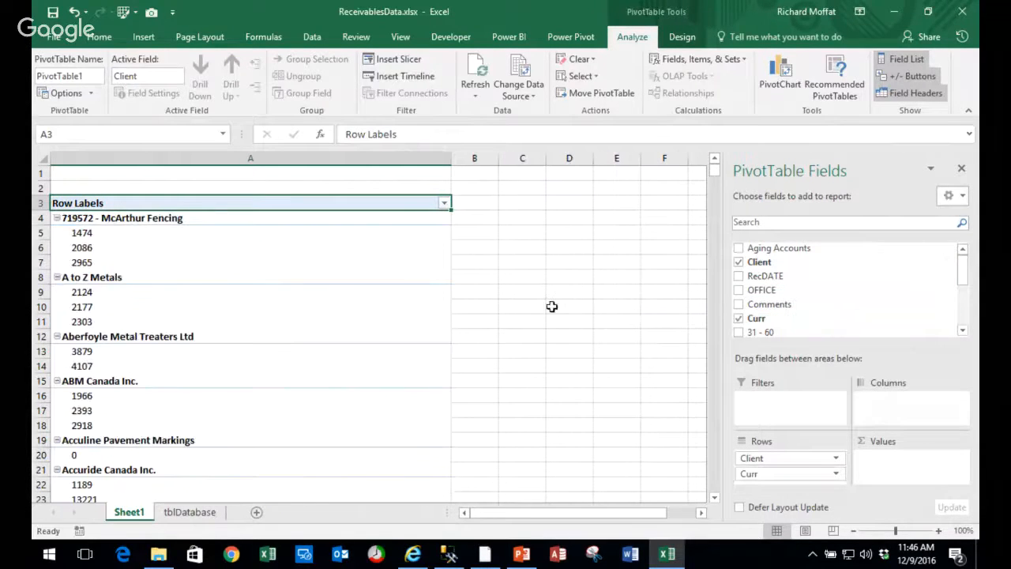
- Compare the PivotTable report and its field list on Sheet1 with the source records on the tblDatabase sheet
{"action": "left_click", "coordinate": [284, 269]}
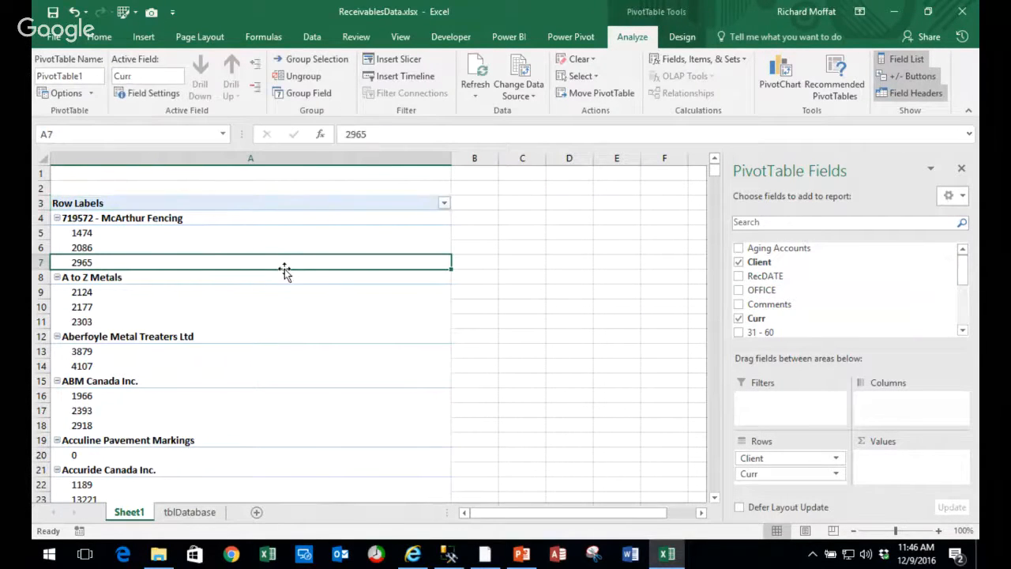
{"action": "left_click", "coordinate": [190, 512]}
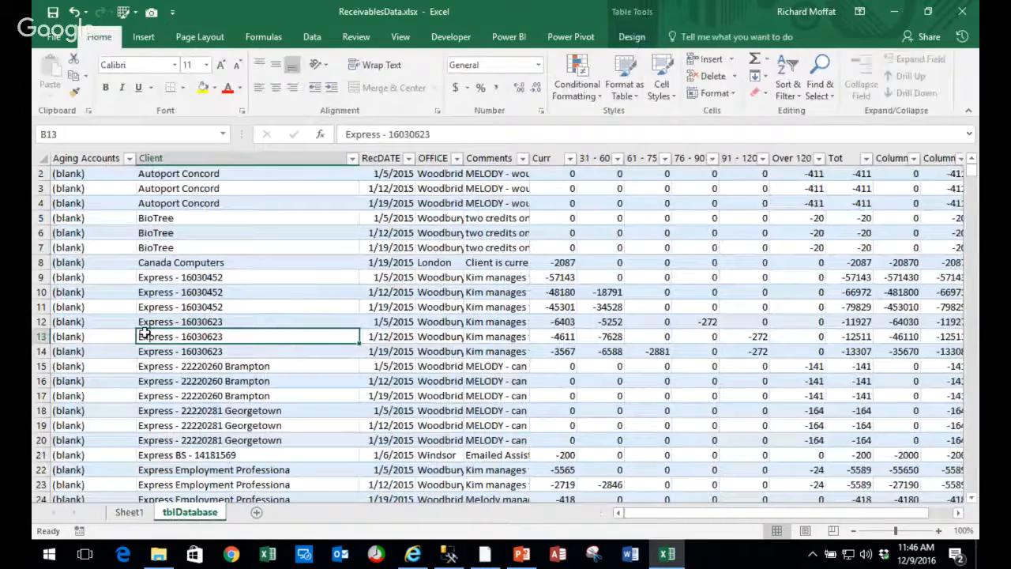
{"action": "left_click", "coordinate": [129, 512]}
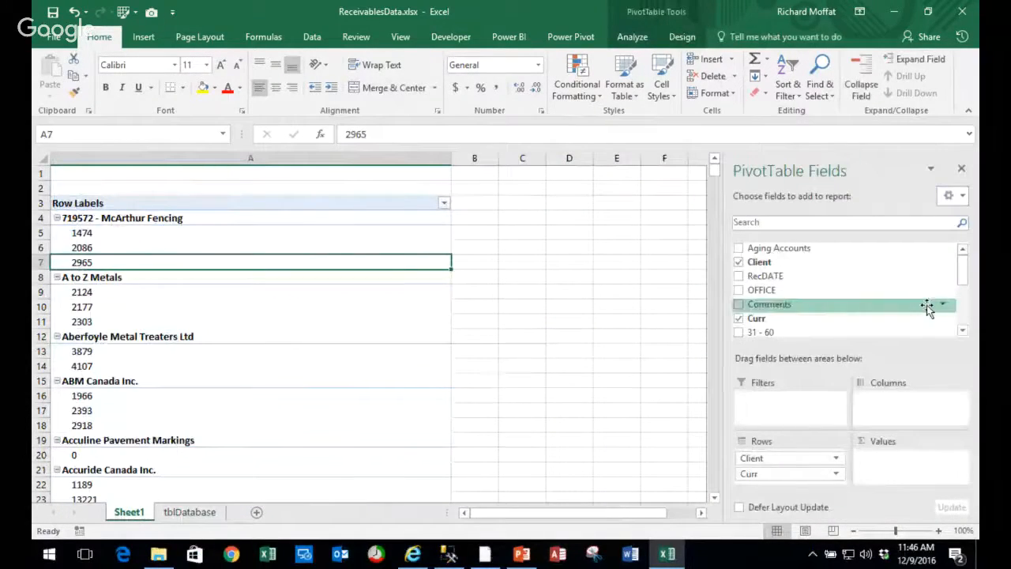
{"action": "mouse_move", "coordinate": [964, 268]}
{"action": "left_mouse_down"}
{"action": "mouse_move", "coordinate": [971, 322]}
{"action": "mouse_move", "coordinate": [964, 263]}
{"action": "left_mouse_up"}
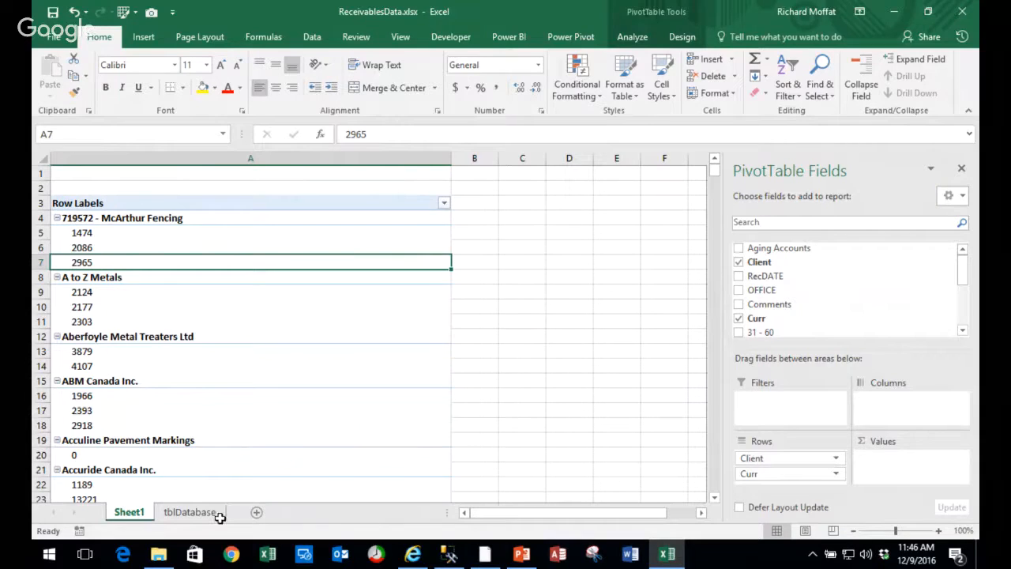
{"action": "left_click", "coordinate": [165, 512]}
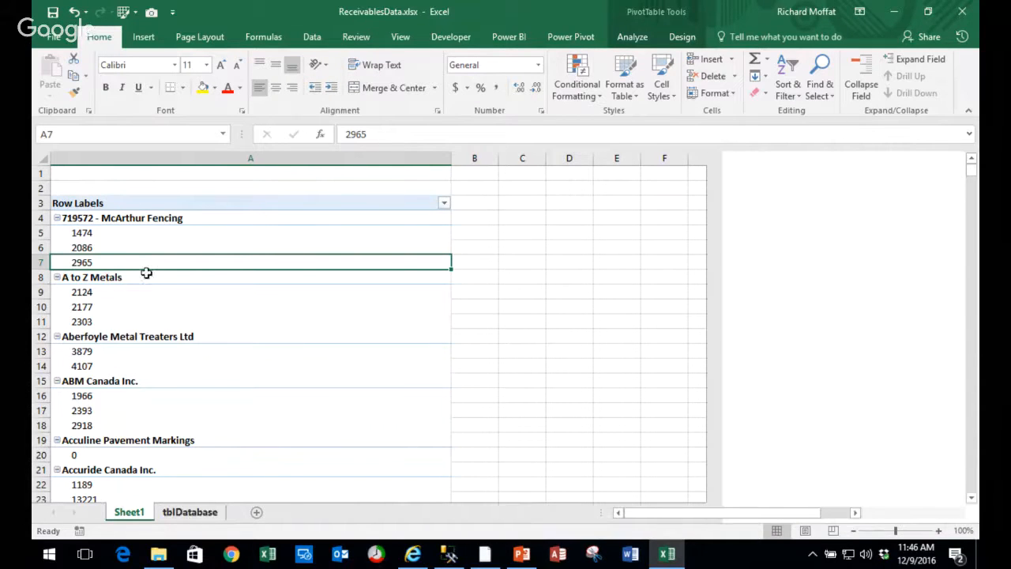
{"action": "left_click", "coordinate": [168, 260]}
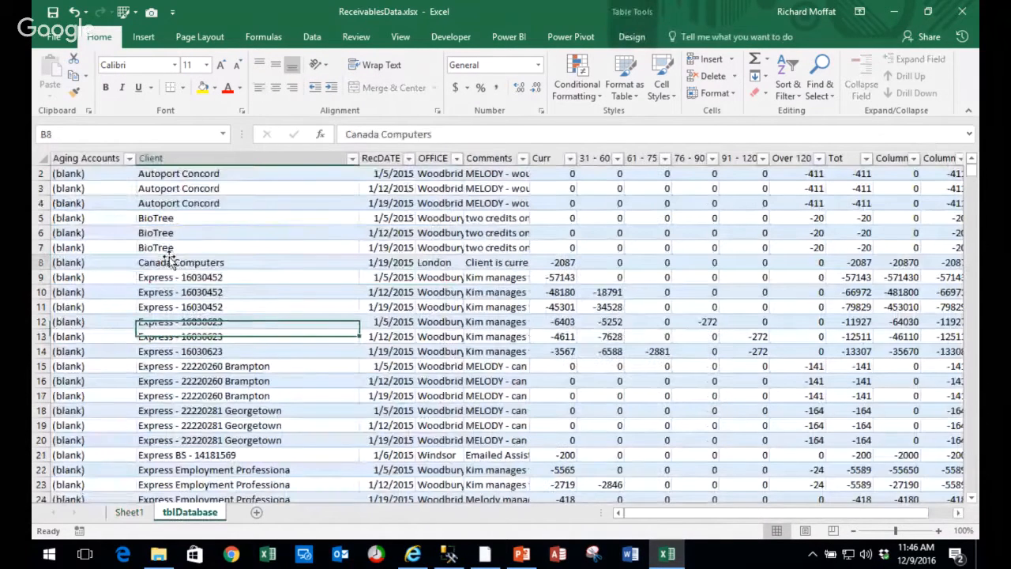
{"action": "left_click", "coordinate": [140, 218]}
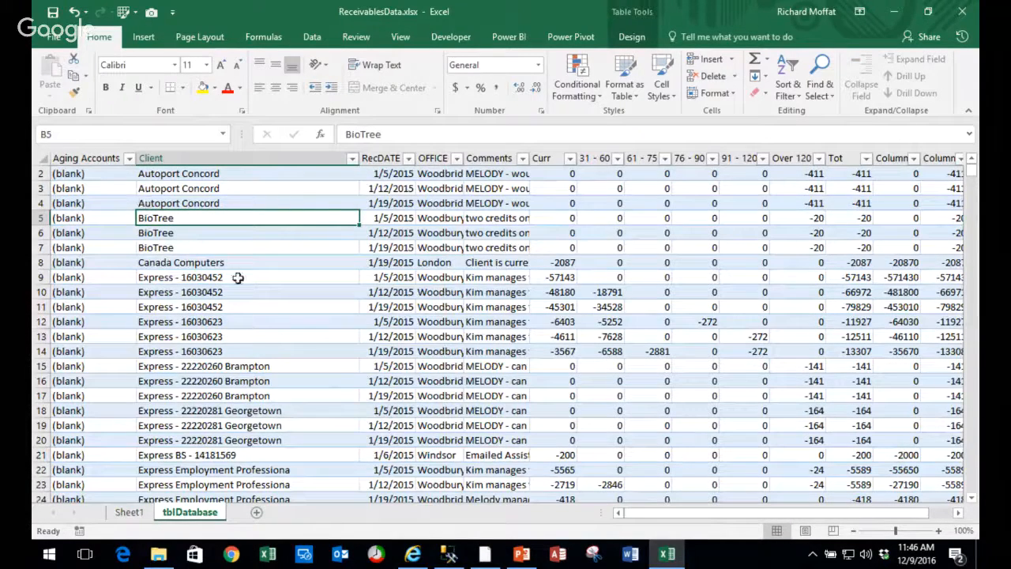
{"action": "left_click", "coordinate": [521, 553]}
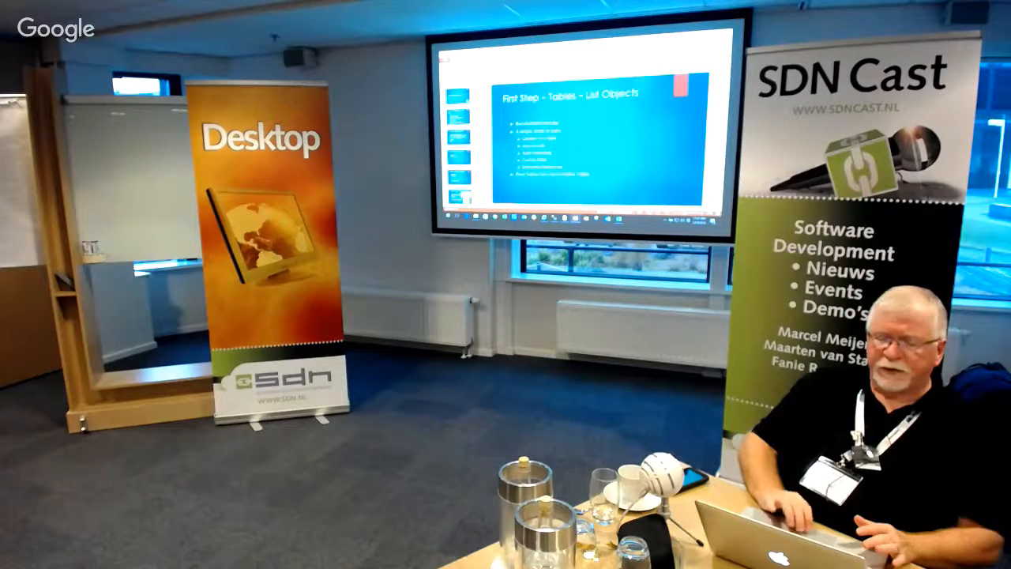
{"action": "key", "text": "shift+F5"}
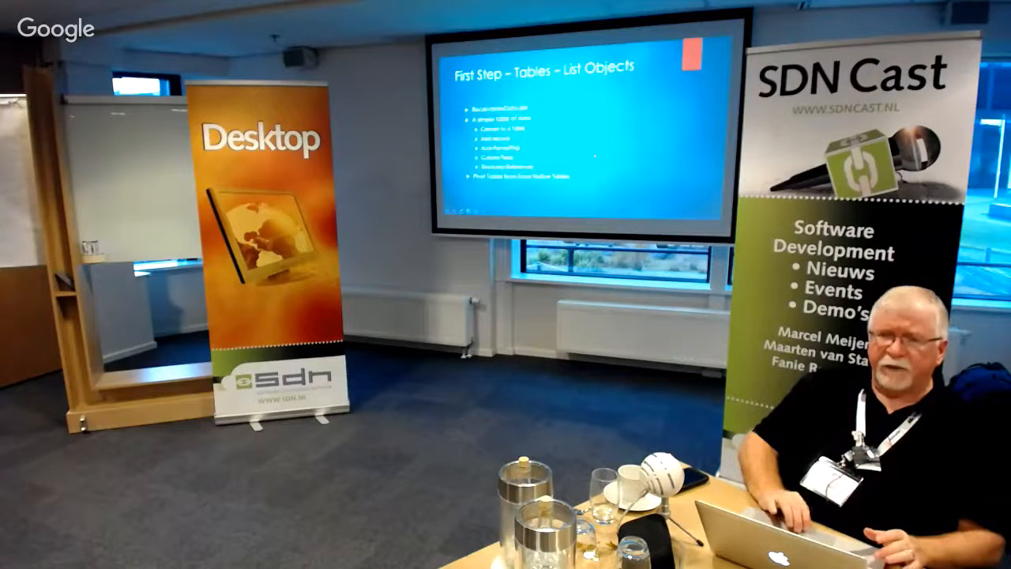
{"action": "key", "text": "Right"}
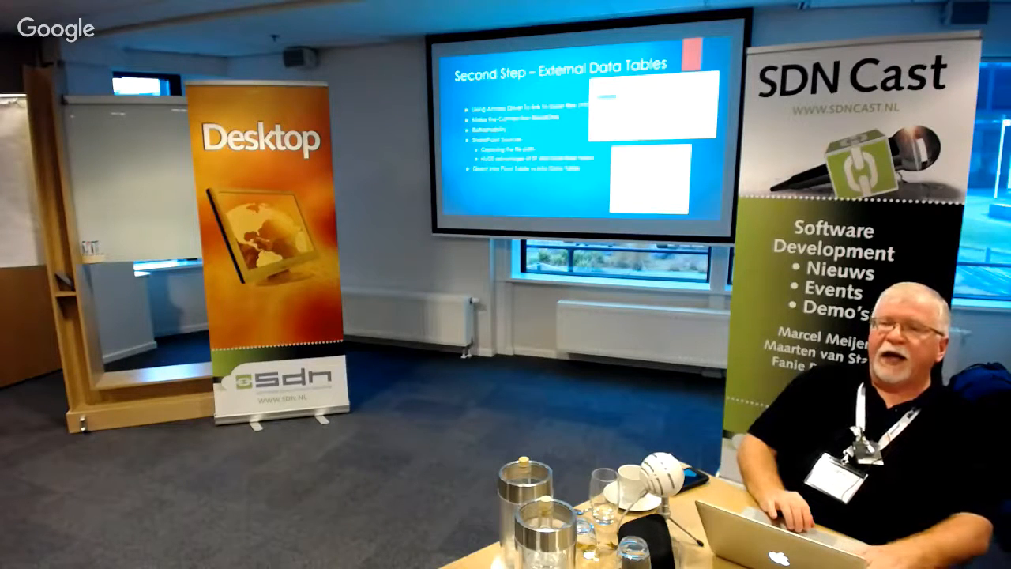
{"action": "key", "text": "Escape"}
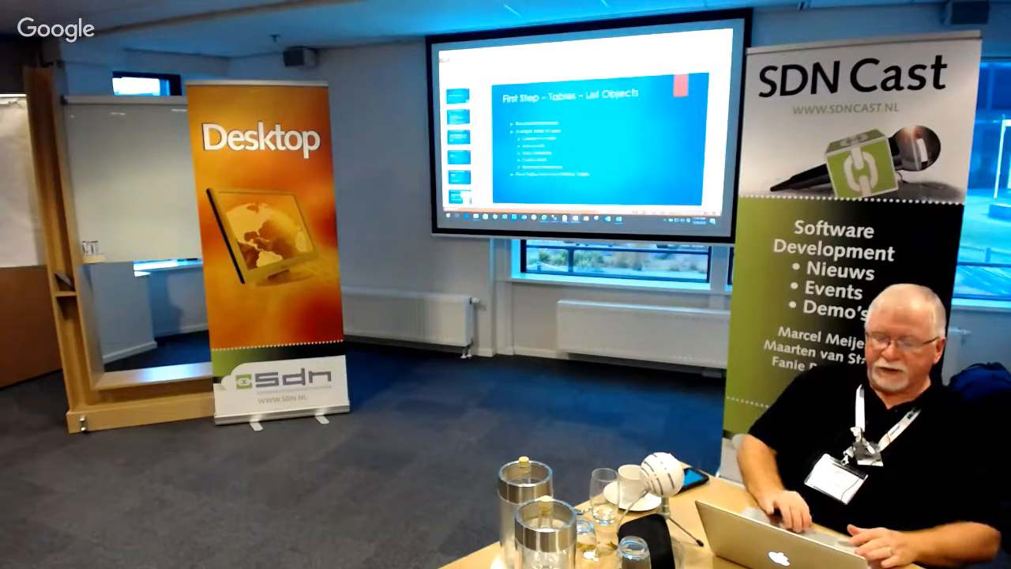
{"action": "key", "text": "alt+Tab"}
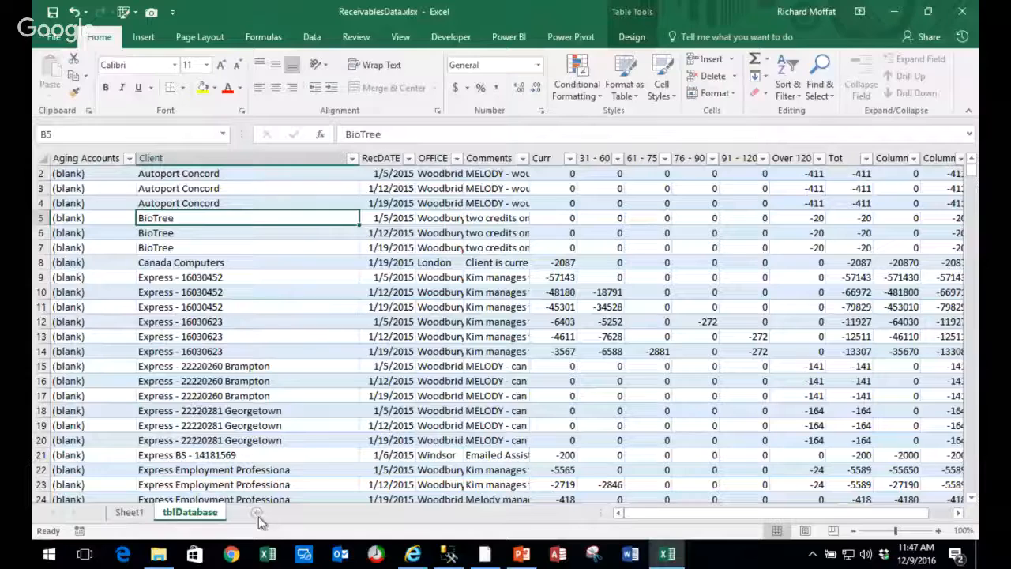
{"action": "left_click", "coordinate": [145, 306]}
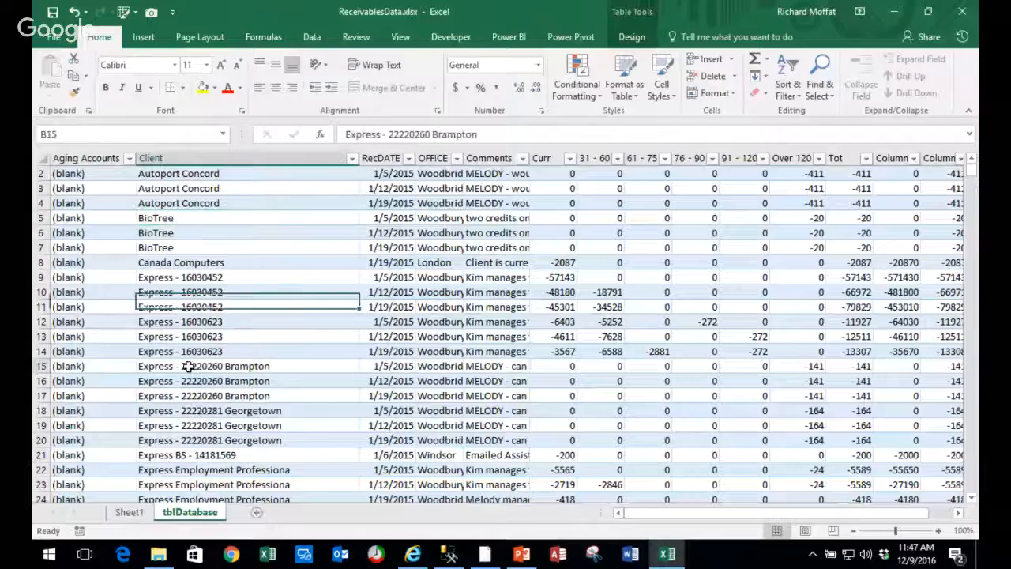
{"action": "key", "text": "Down"}
{"action": "key", "text": "Down"}
{"action": "key", "text": "Down"}
{"action": "key", "text": "Down"}
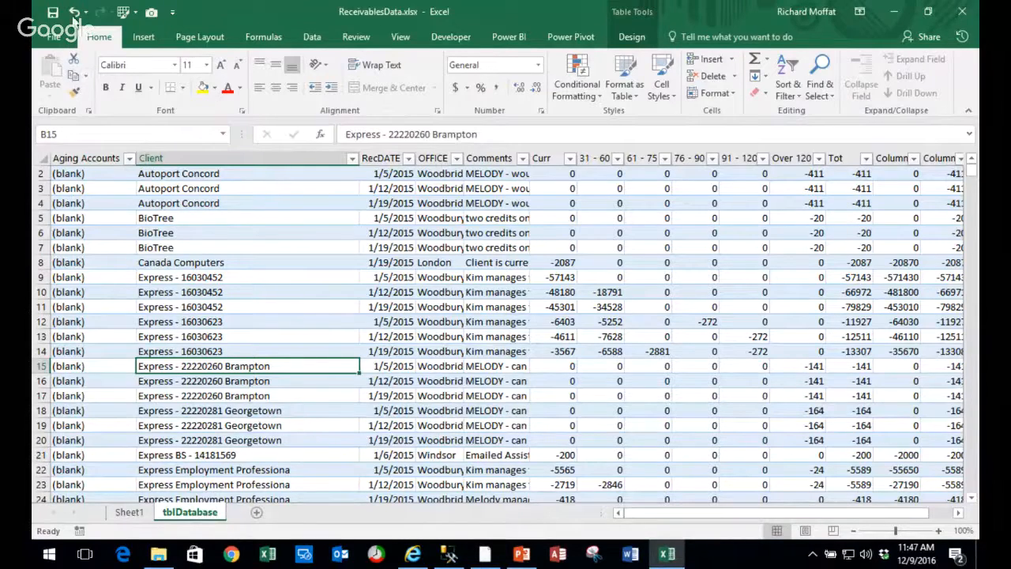
- Save ReceivablesData.xlsx and close the workbook
{"action": "left_click", "coordinate": [56, 16]}
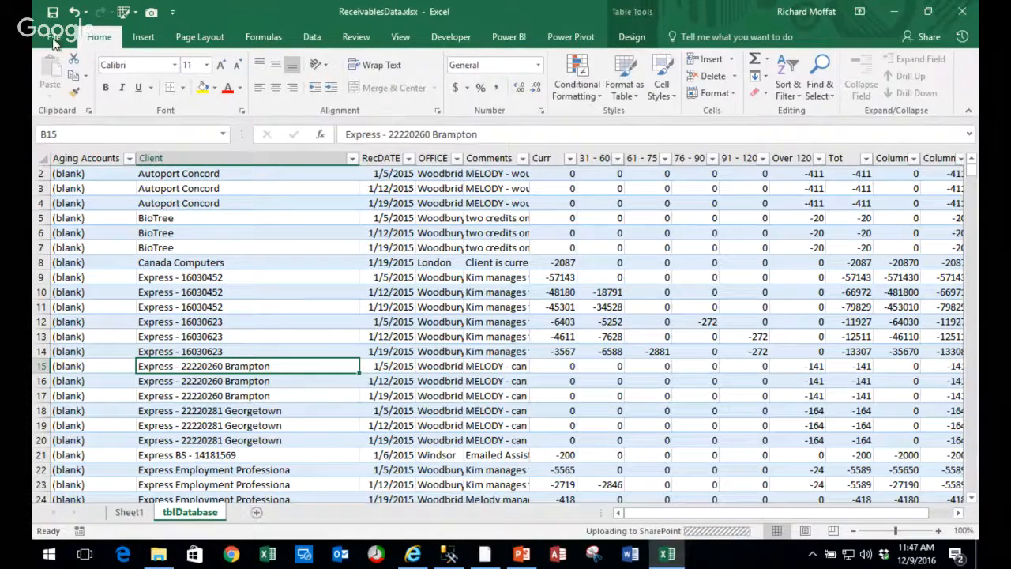
{"action": "key", "text": "alt+f"}
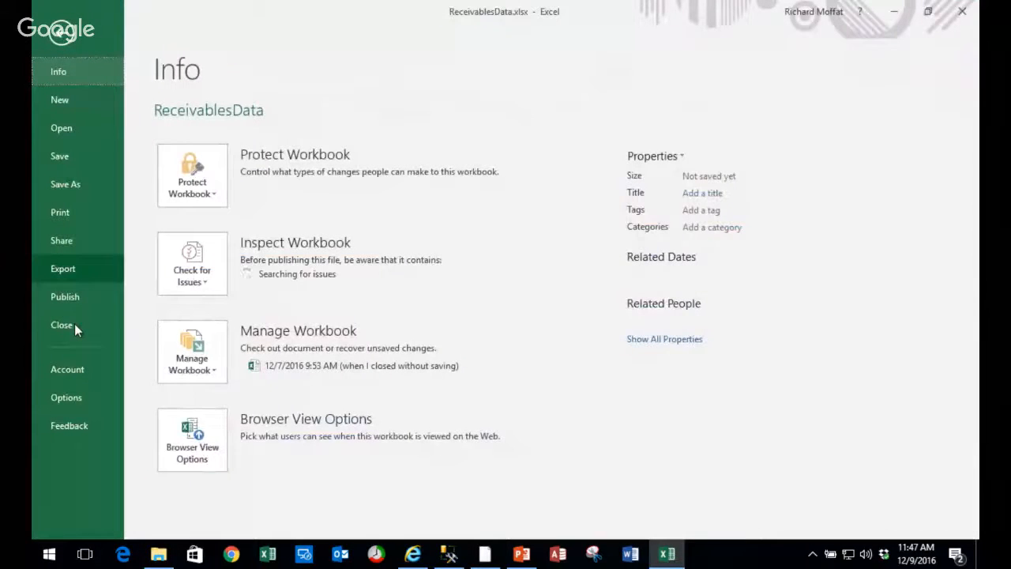
{"action": "left_click", "coordinate": [74, 325]}
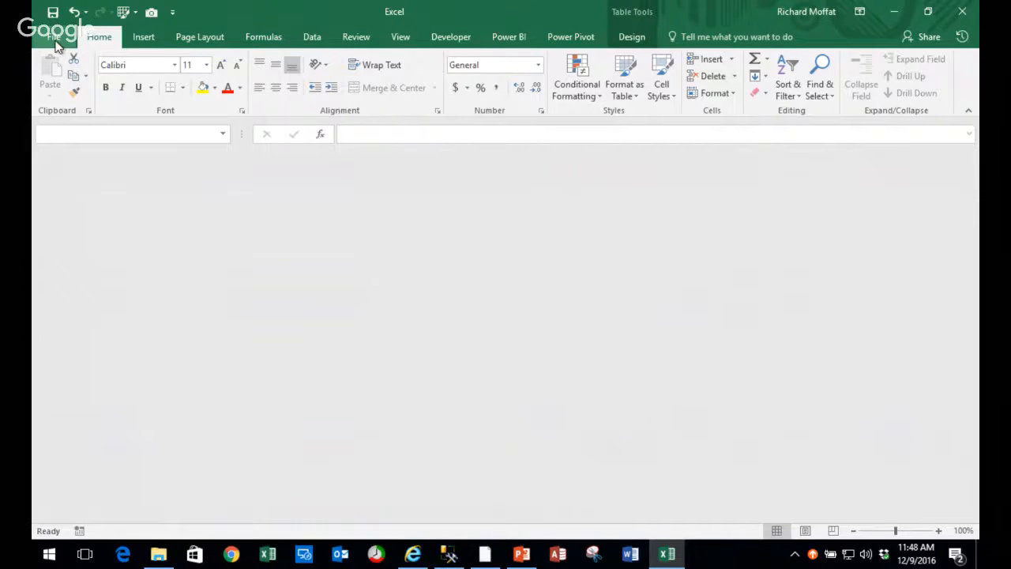
- Create a new blank workbook
{"action": "left_click", "coordinate": [54, 37]}
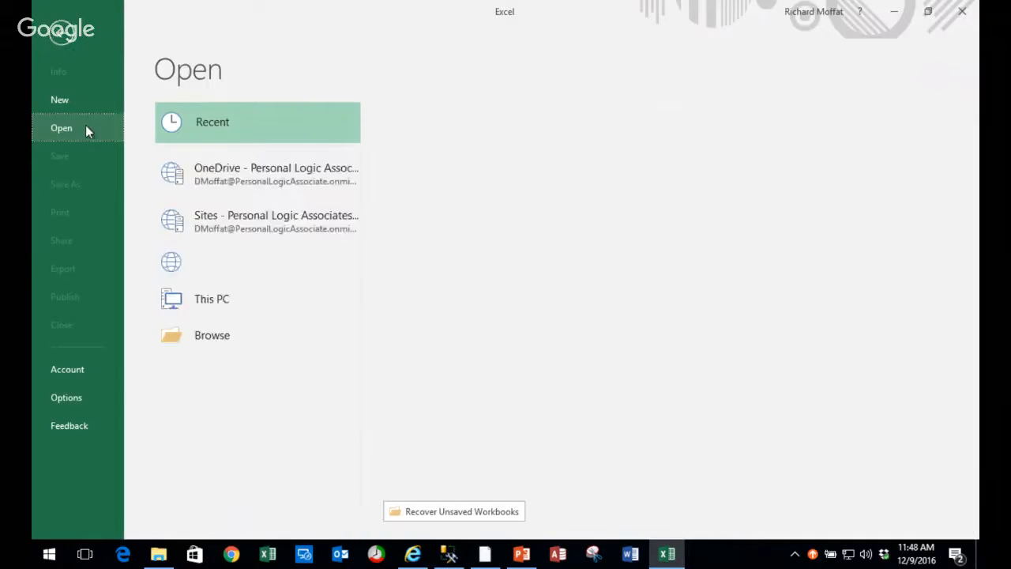
{"action": "key", "text": "Escape"}
{"action": "left_click", "coordinate": [53, 43]}
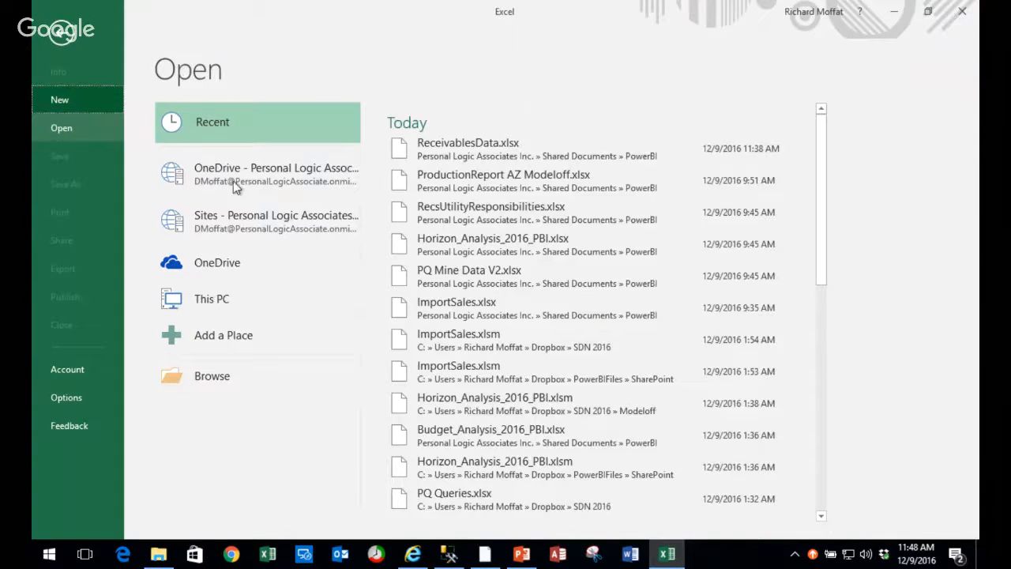
{"action": "left_click", "coordinate": [78, 101]}
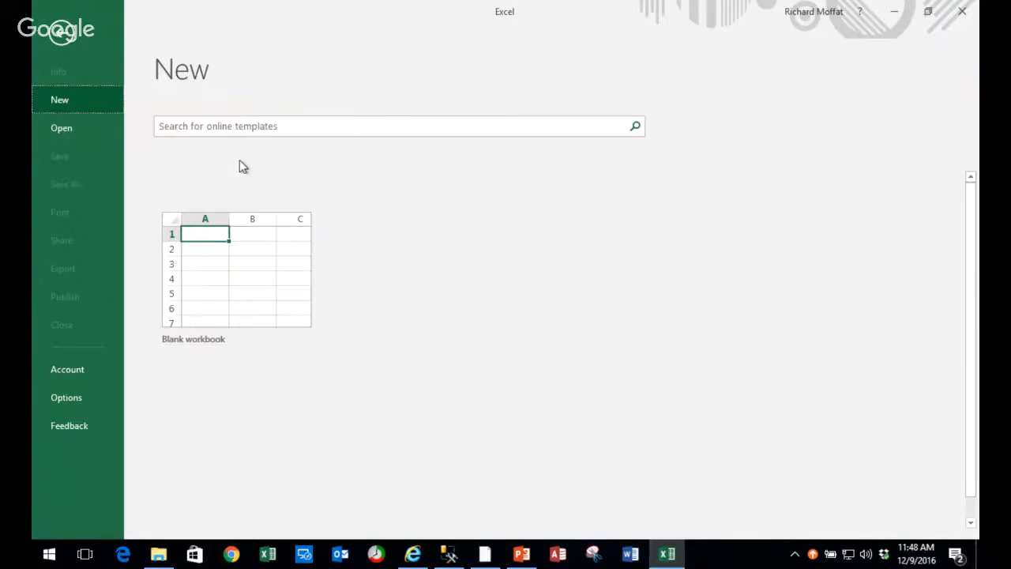
{"action": "left_click", "coordinate": [220, 259]}
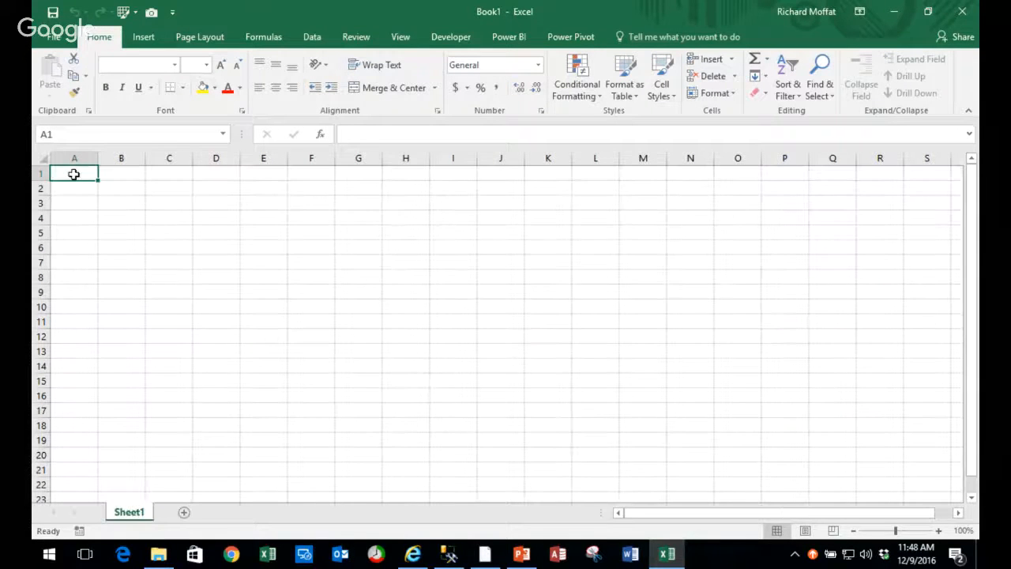
- Review the Get External Data and New Query source options, including the file selection for a query from a workbook
{"action": "left_click", "coordinate": [313, 38]}
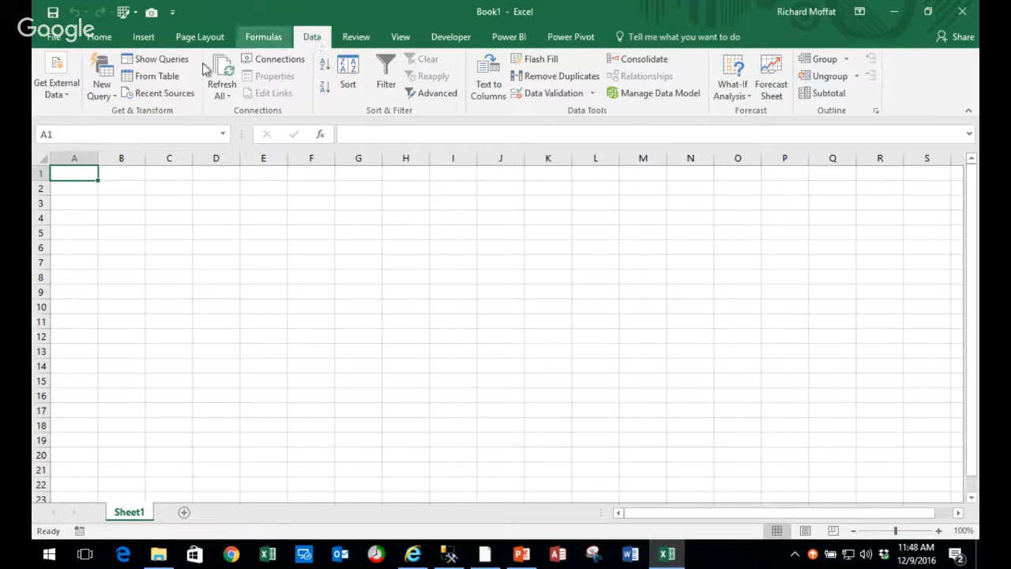
{"action": "left_click", "coordinate": [46, 93]}
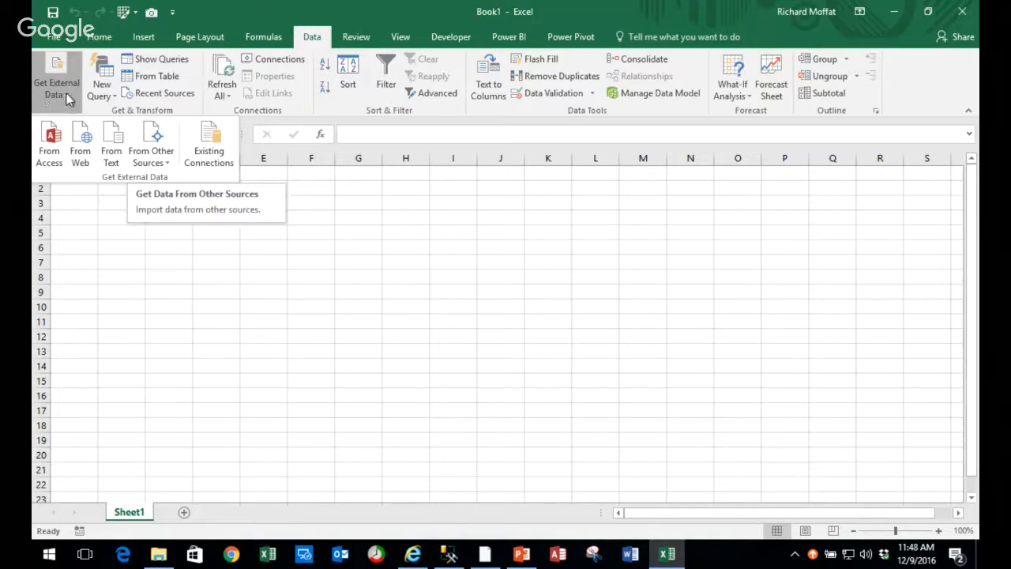
{"action": "left_click", "coordinate": [113, 97]}
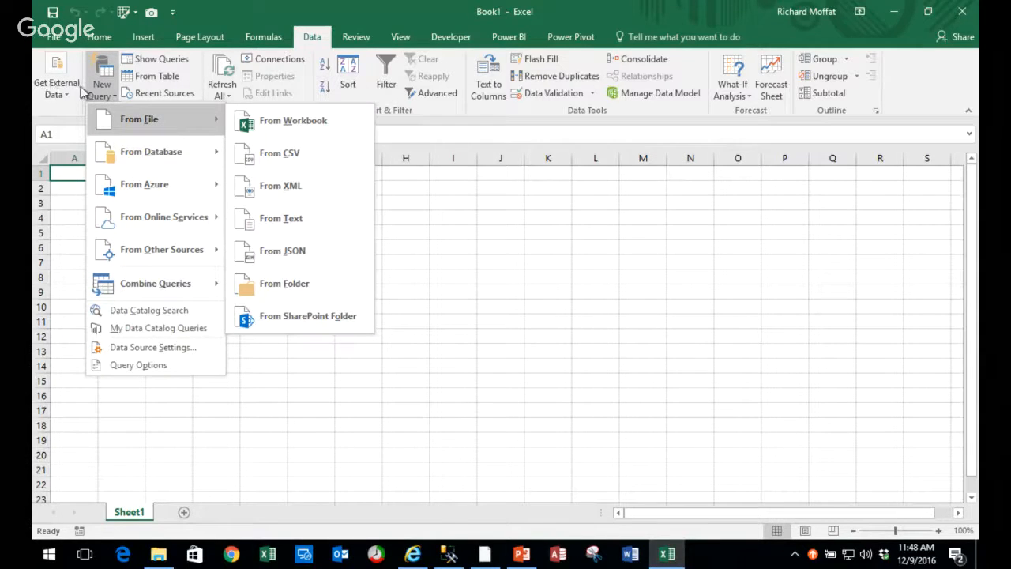
{"action": "left_click", "coordinate": [289, 125]}
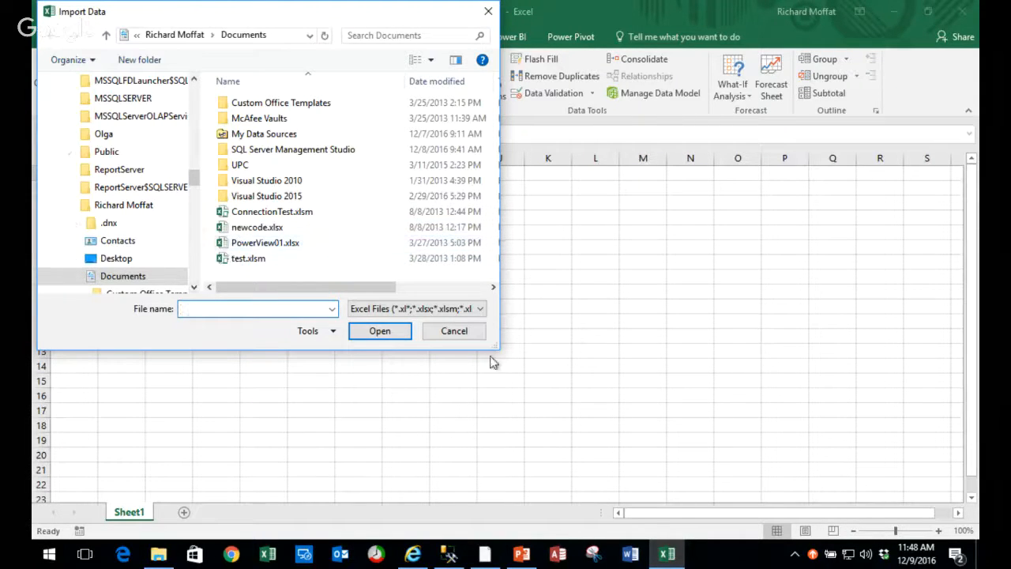
{"action": "left_click", "coordinate": [461, 336]}
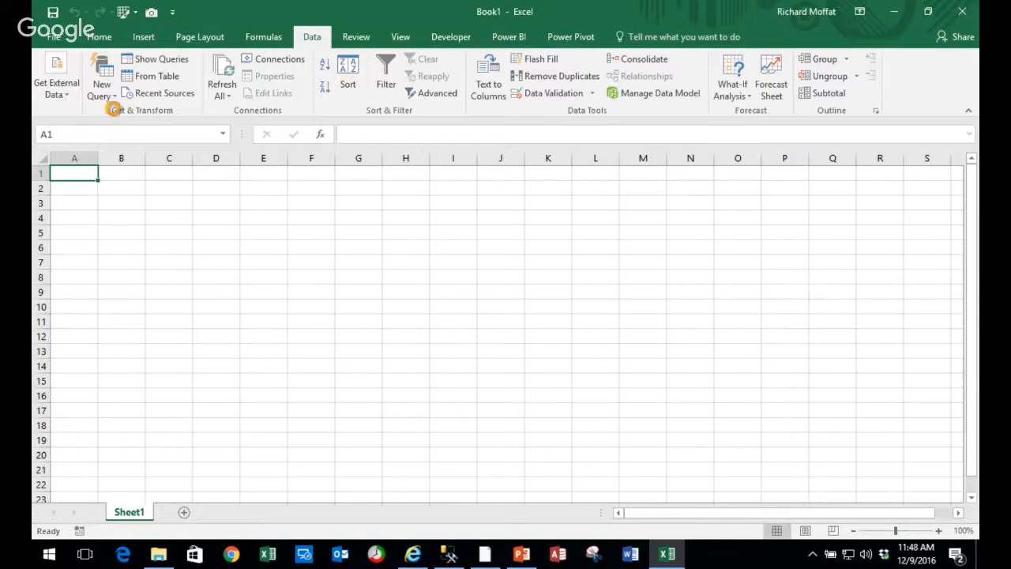
{"action": "left_click", "coordinate": [108, 100]}
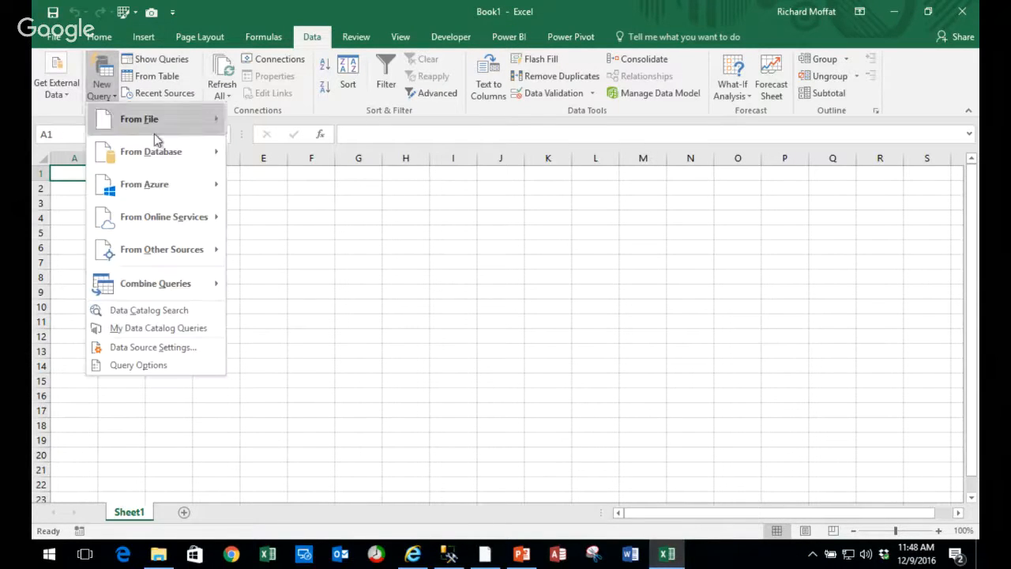
{"action": "mouse_move", "coordinate": [162, 135]}
{"action": "left_click", "coordinate": [277, 122]}
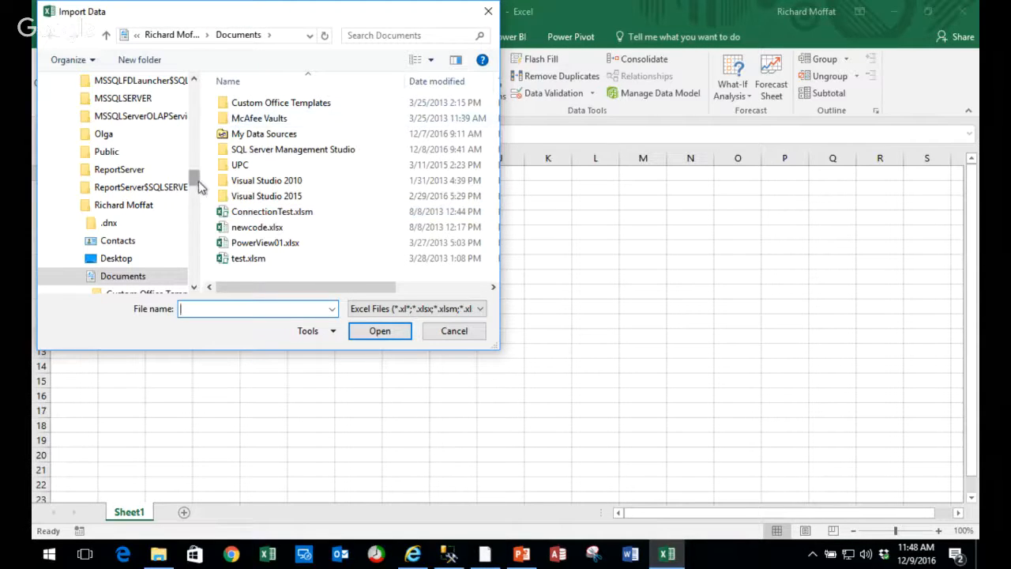
{"action": "left_click_drag", "start_coordinate": [198, 184], "coordinate": [186, 103]}
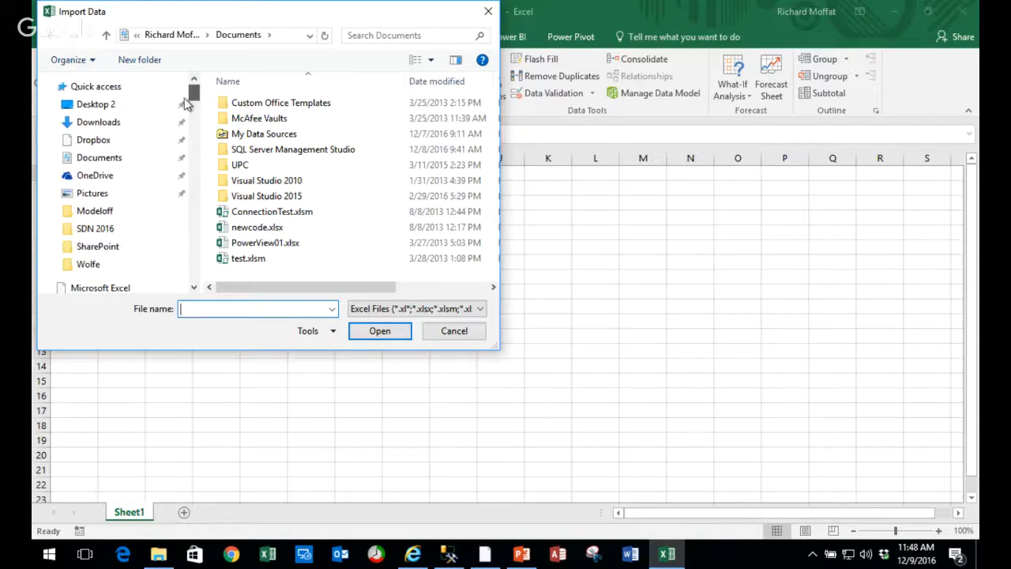
{"action": "mouse_move", "coordinate": [98, 151]}
{"action": "left_mouse_down"}
{"action": "mouse_move", "coordinate": [221, 161]}
{"action": "mouse_move", "coordinate": [102, 144]}
{"action": "left_mouse_up"}
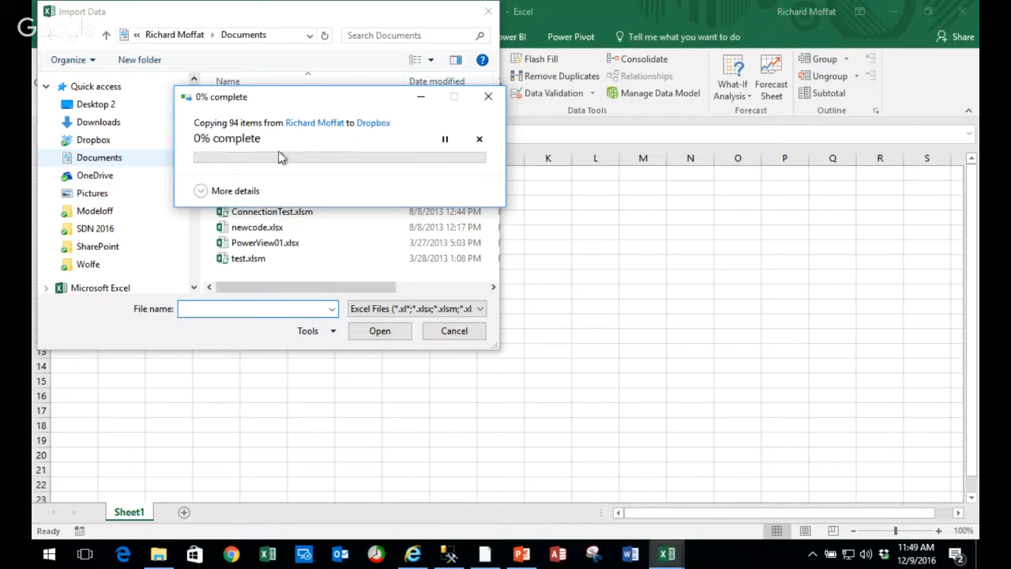
{"action": "left_click", "coordinate": [489, 96]}
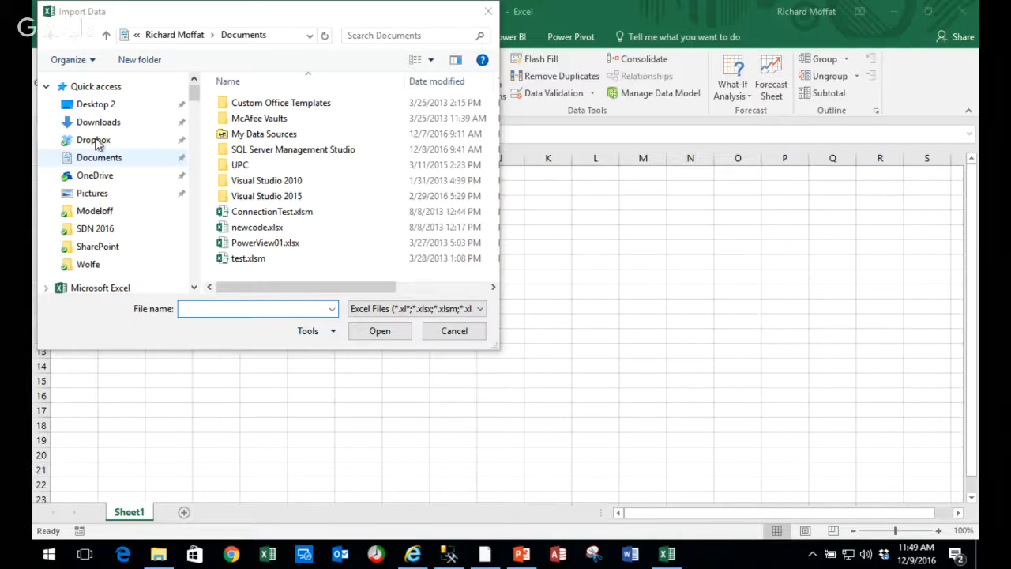
{"action": "left_click", "coordinate": [456, 332]}
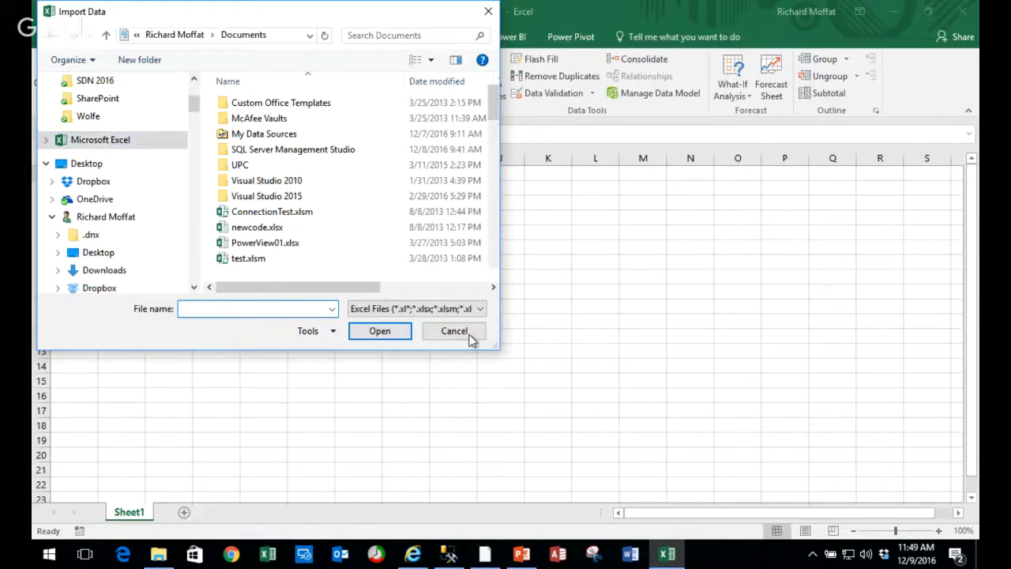
{"action": "left_click", "coordinate": [456, 332]}
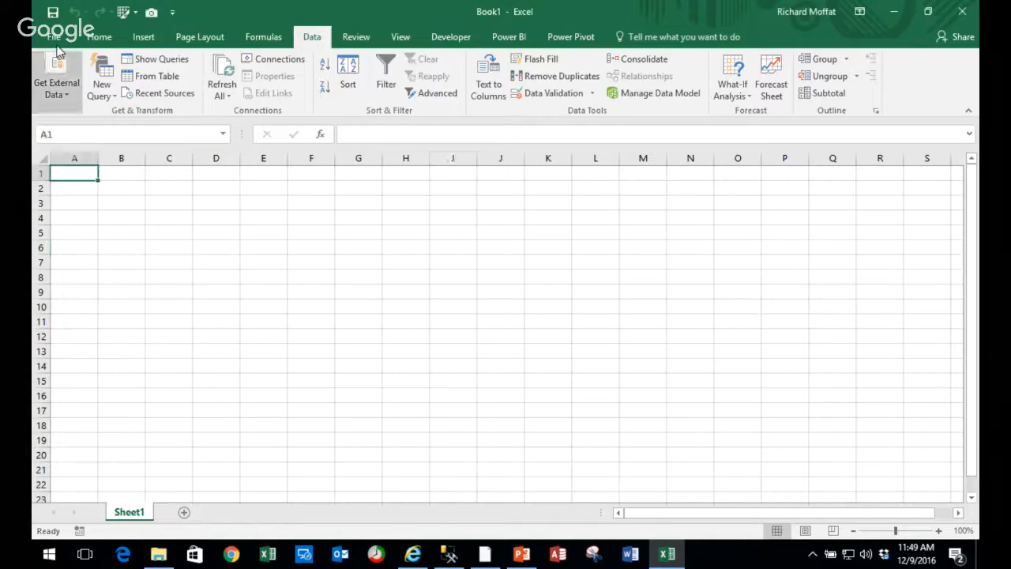
{"action": "key", "text": "ctrl+o"}
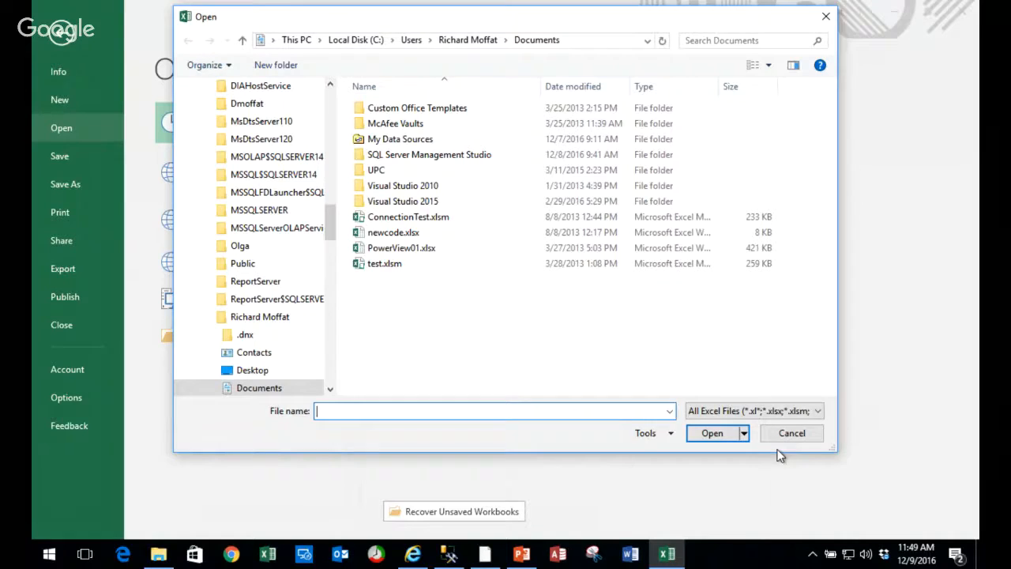
{"action": "left_click", "coordinate": [792, 434]}
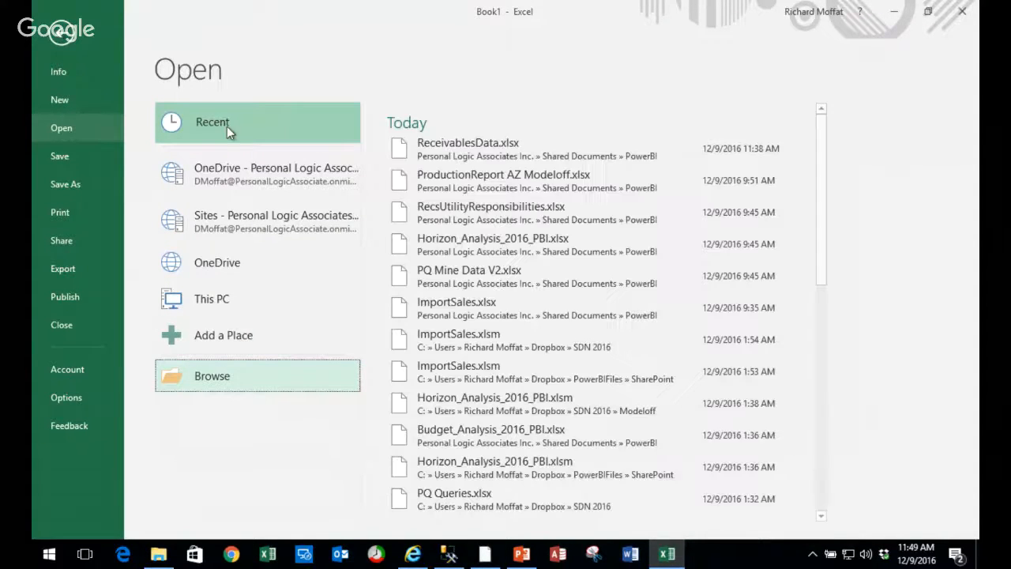
{"action": "key", "text": "Escape"}
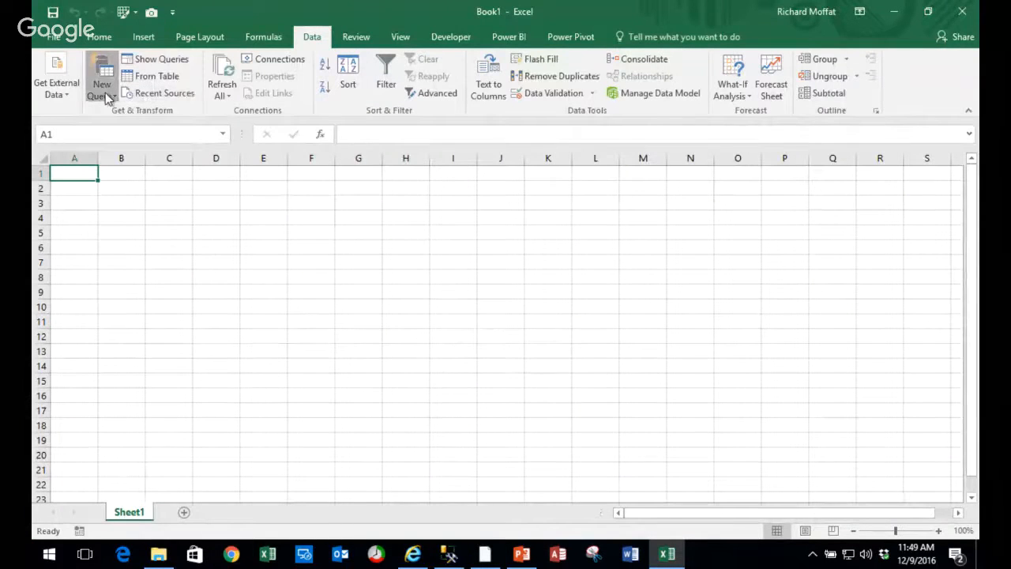
- Create a query from a workbook, browsing to the SDN 2016 folder in Dropbox and choosing ReceivablesData.xlsx as the source
{"action": "left_click", "coordinate": [105, 92]}
{"action": "mouse_move", "coordinate": [187, 119]}
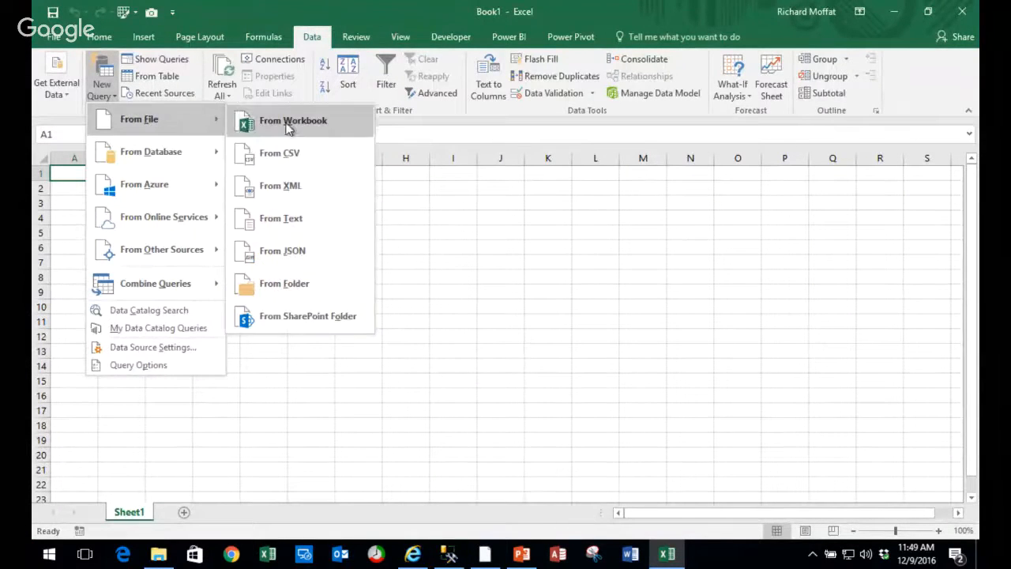
{"action": "left_click", "coordinate": [288, 121]}
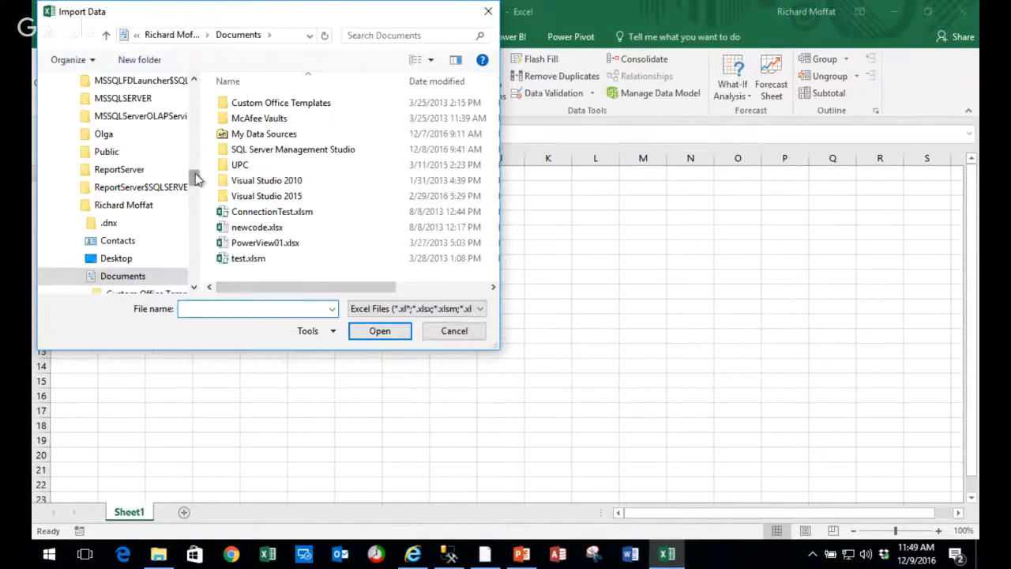
{"action": "left_click_drag", "start_coordinate": [197, 174], "coordinate": [199, 95]}
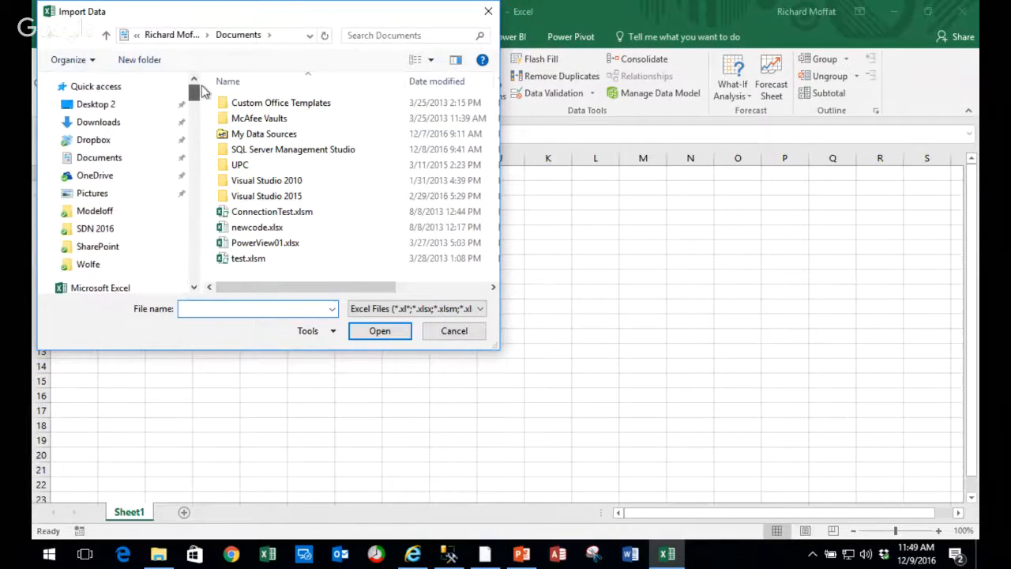
{"action": "left_click", "coordinate": [122, 140]}
{"action": "scroll", "coordinate": [496, 250], "scroll_direction": "down", "scroll_amount": 4}
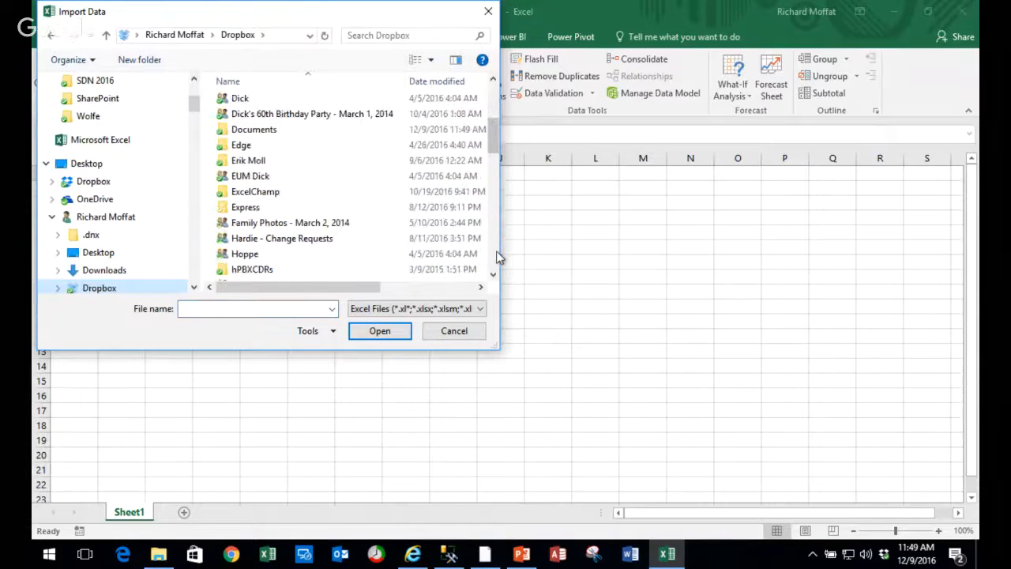
{"action": "scroll", "coordinate": [496, 250], "scroll_direction": "down", "scroll_amount": 4}
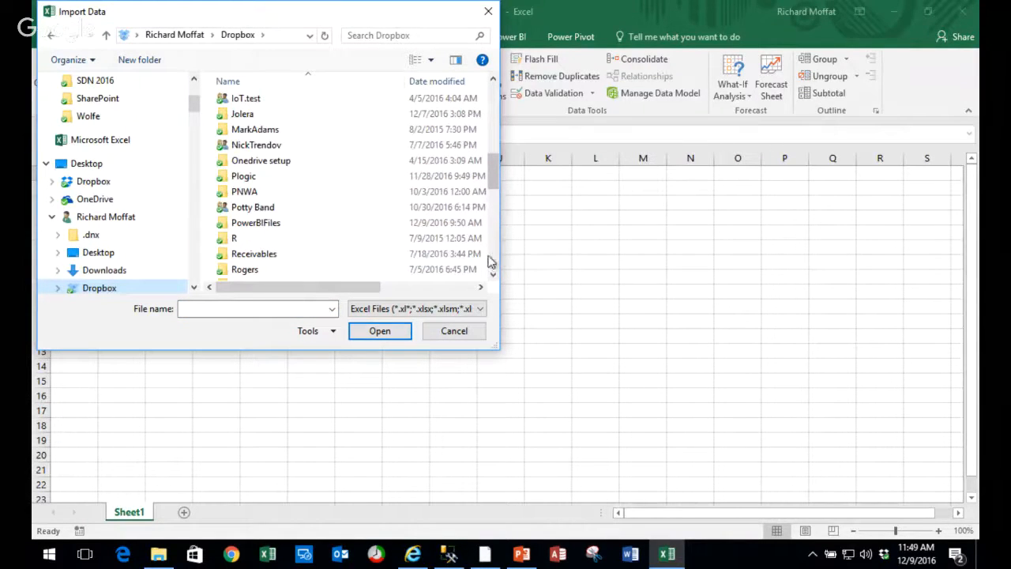
{"action": "scroll", "coordinate": [493, 263], "scroll_direction": "down", "scroll_amount": 4}
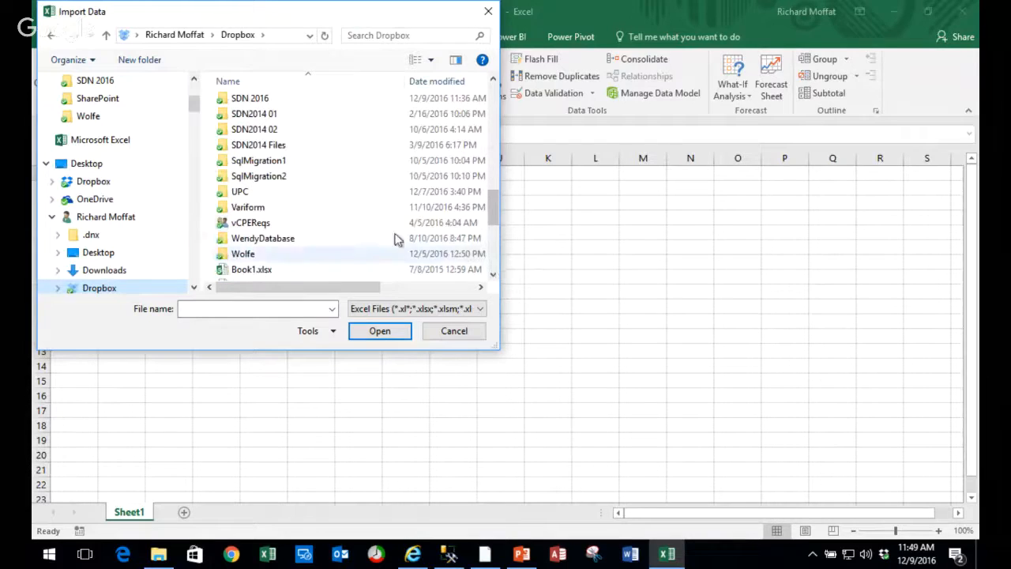
{"action": "double_click", "coordinate": [250, 103]}
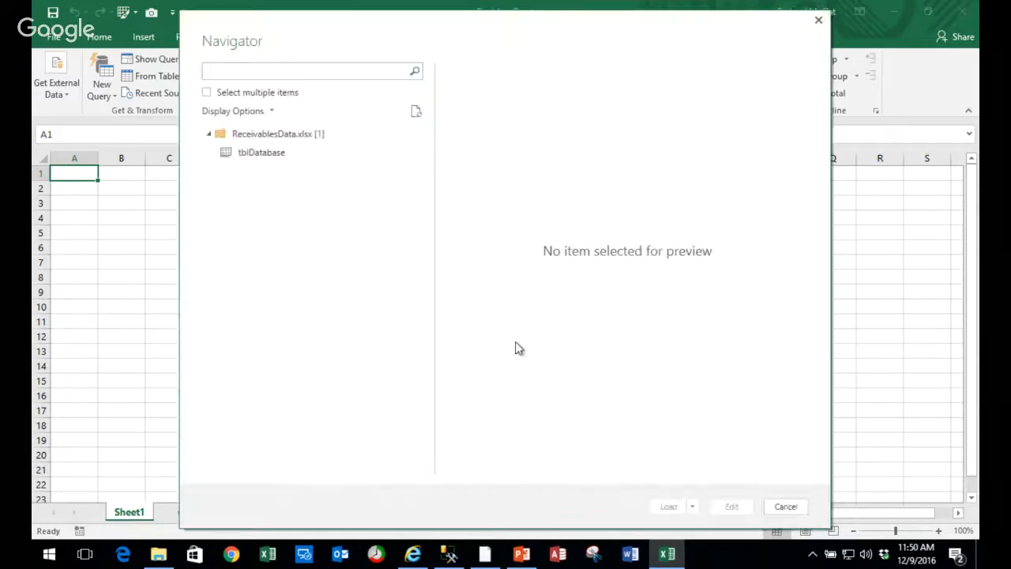
- Preview the tblDatabase table from ReceivablesData.xlsx and load it into a new worksheet
{"action": "left_click", "coordinate": [257, 161]}
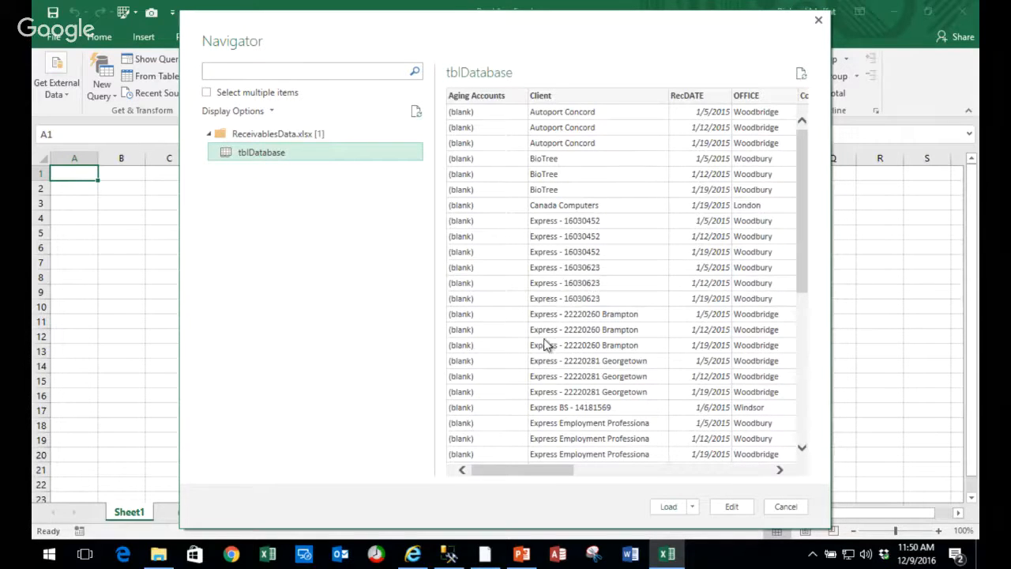
{"action": "left_click", "coordinate": [694, 506]}
{"action": "left_click", "coordinate": [692, 509]}
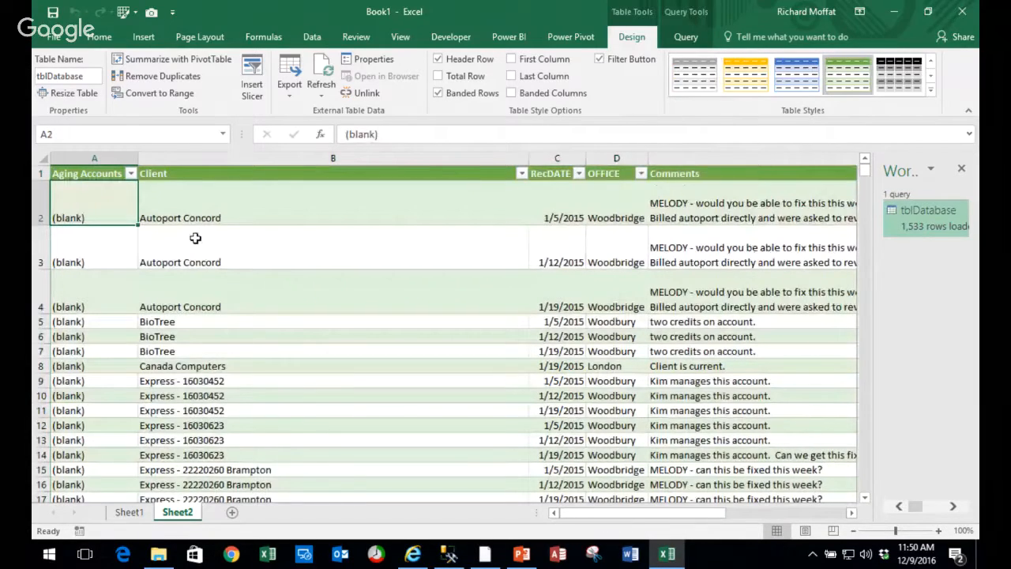
- Examine the first and last records of the loaded tblDatabase table and close the Workbook Queries pane
{"action": "left_click", "coordinate": [86, 336]}
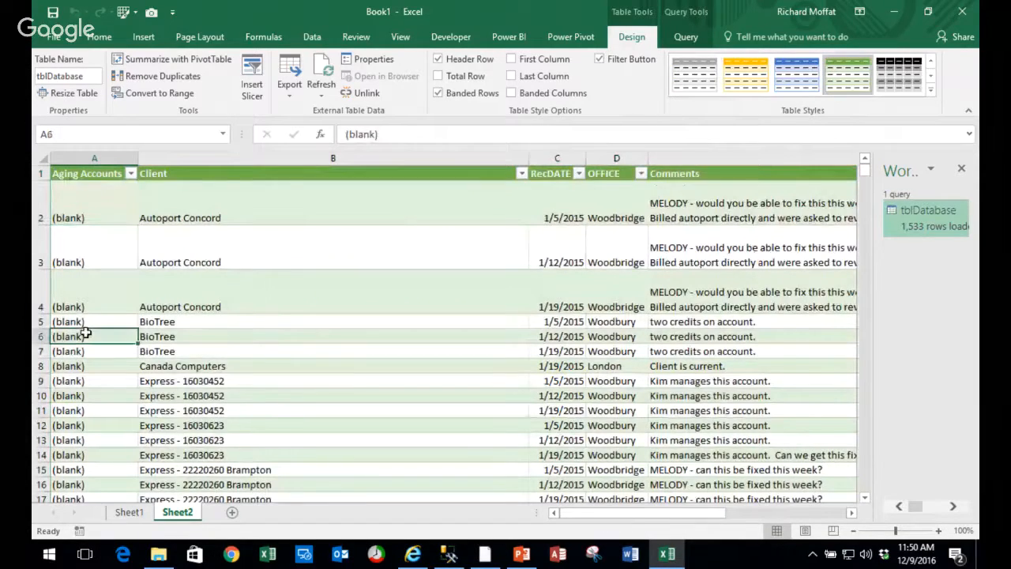
{"action": "key", "text": "ctrl+Down"}
{"action": "key", "text": "Down"}
{"action": "key", "text": "Up"}
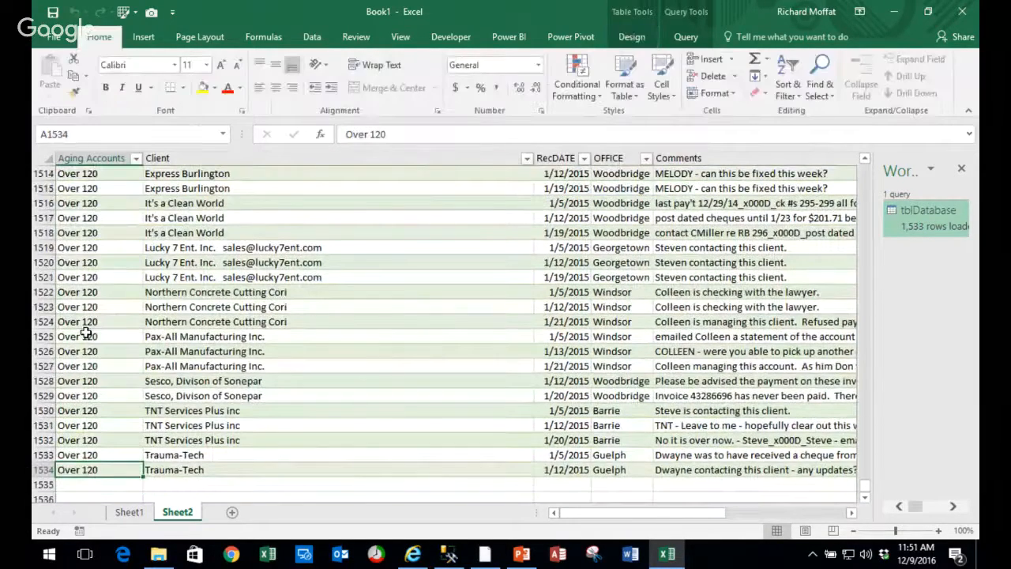
{"action": "key", "text": "ctrl+Up"}
{"action": "key", "text": "Down"}
{"action": "left_click", "coordinate": [157, 369]}
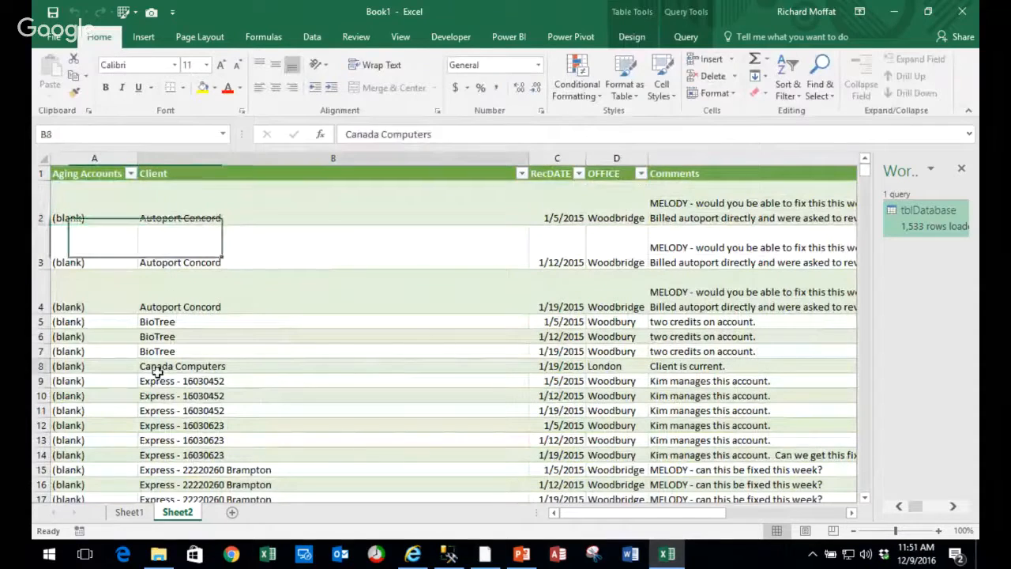
{"action": "left_click", "coordinate": [102, 211]}
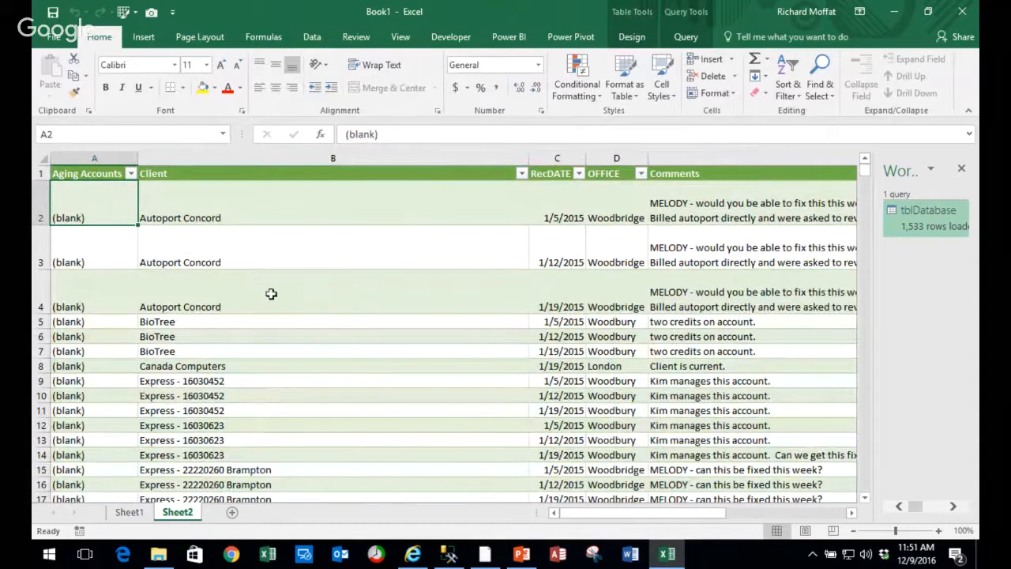
{"action": "left_click", "coordinate": [221, 241]}
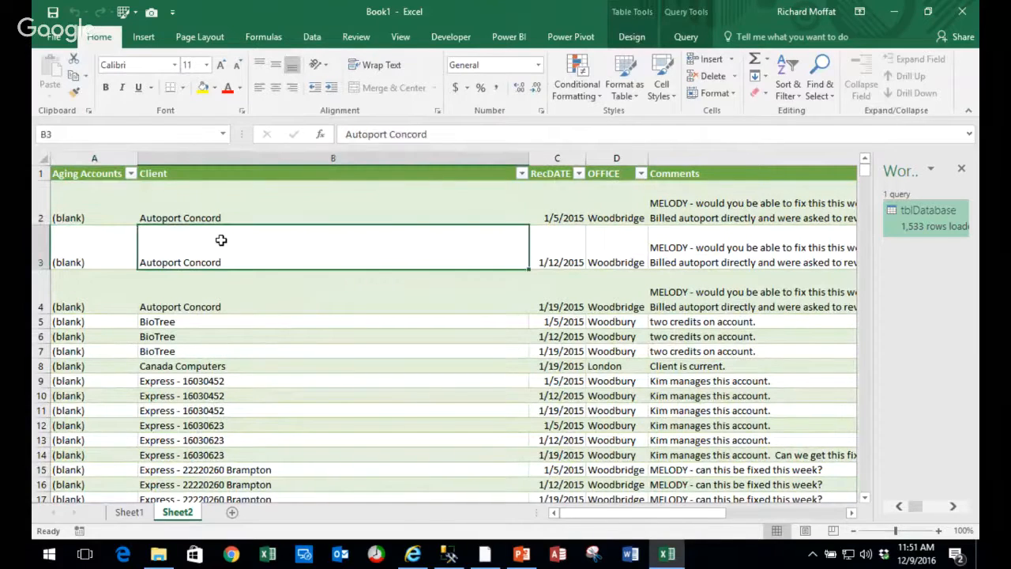
{"action": "left_click", "coordinate": [962, 169]}
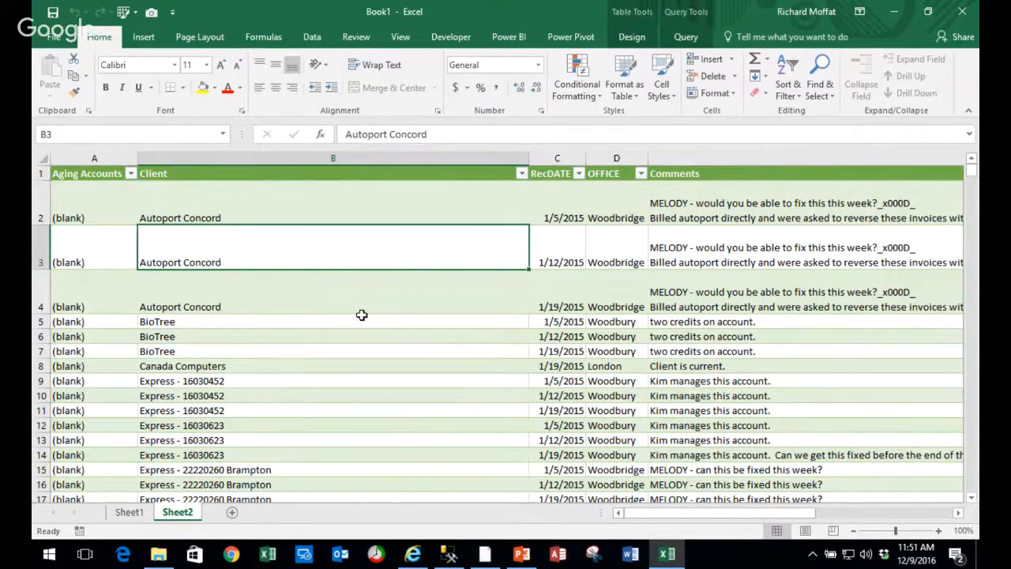
- Clear the contents of B3:D9 and the Client cells B5:B12 in the loaded table
{"action": "left_click", "coordinate": [618, 383], "text": "shift"}
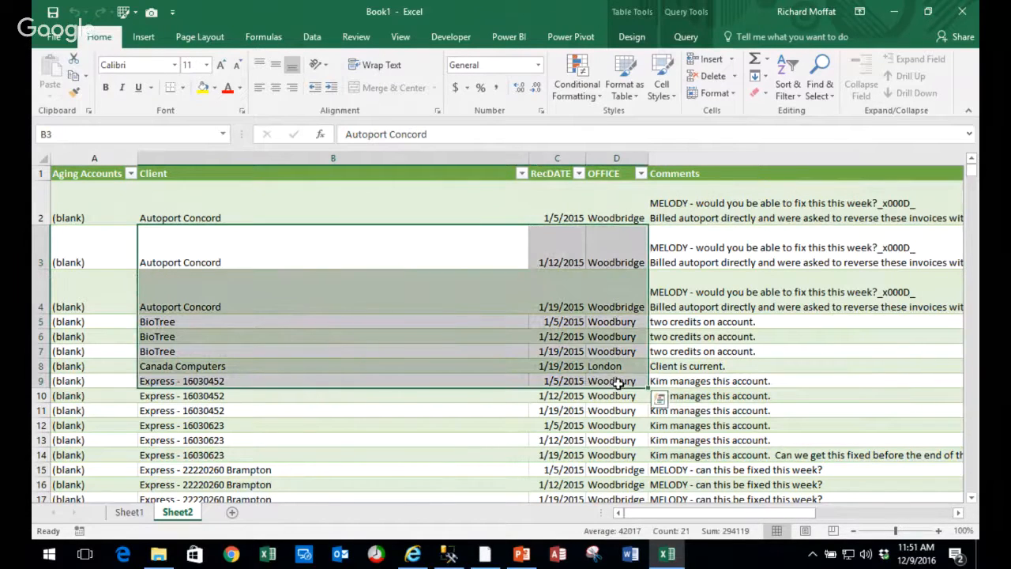
{"action": "key", "text": "Delete"}
{"action": "left_click", "coordinate": [353, 335]}
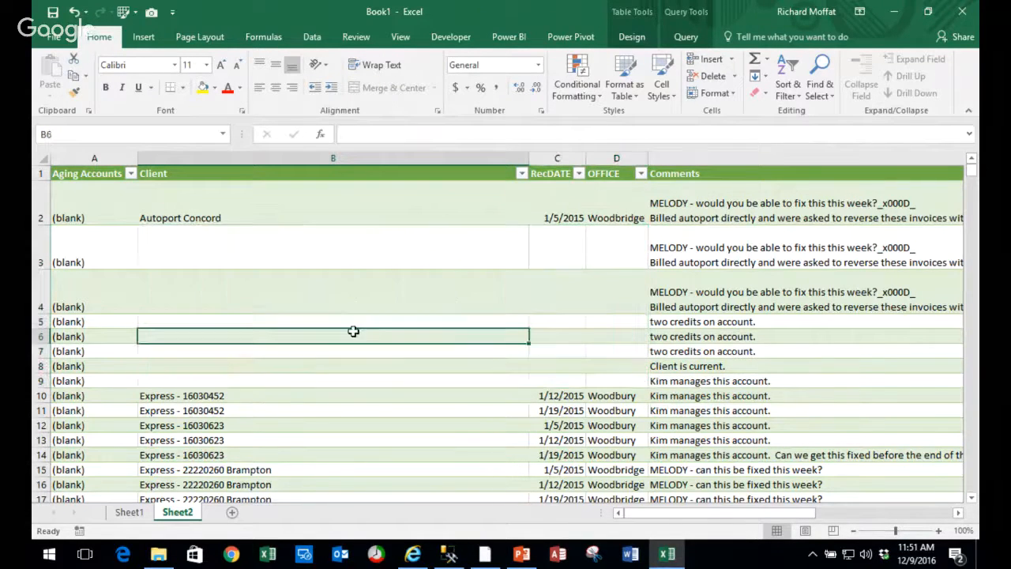
{"action": "left_click", "coordinate": [289, 266]}
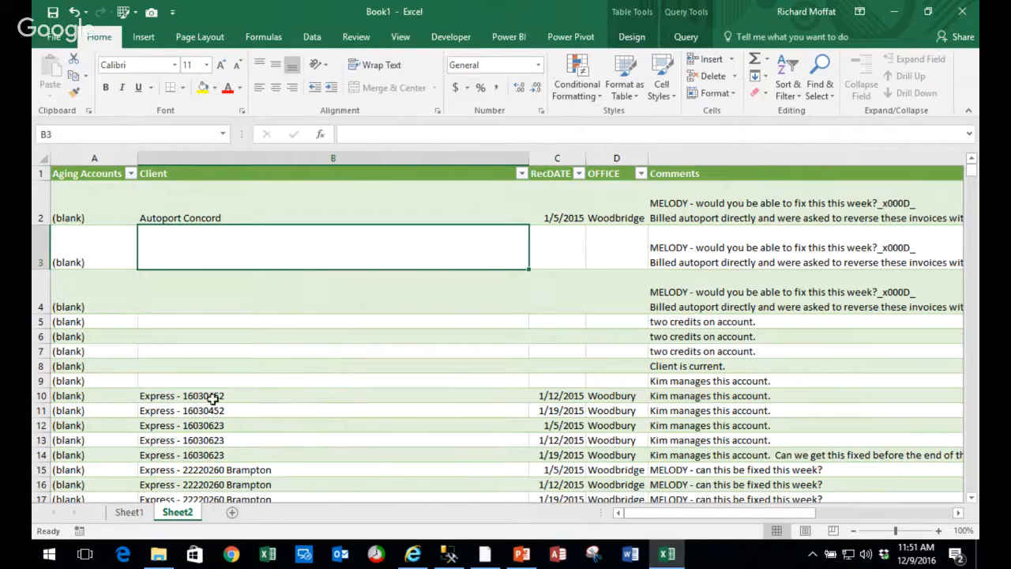
{"action": "left_click_drag", "start_coordinate": [259, 427], "coordinate": [260, 422]}
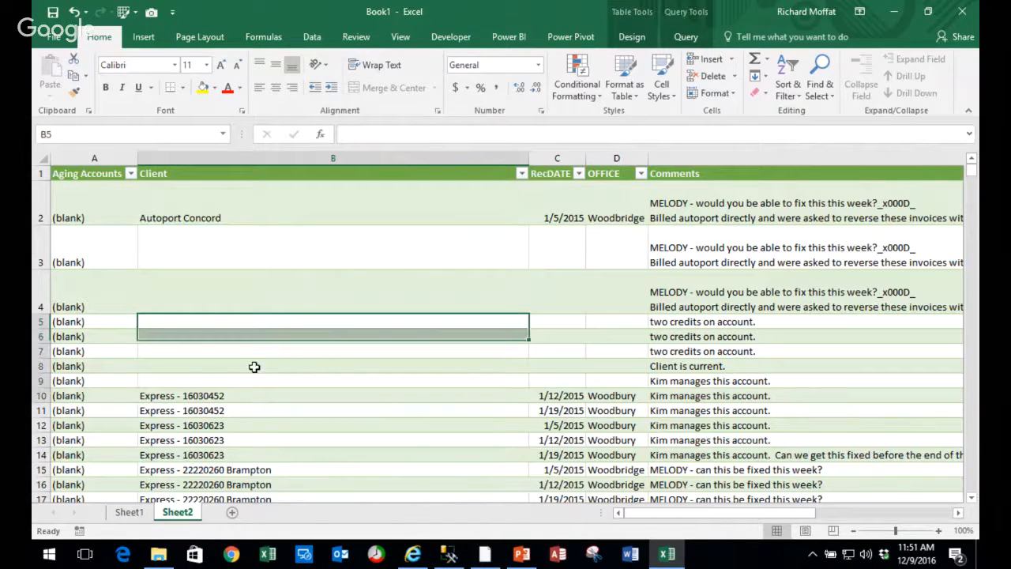
{"action": "key", "text": "Delete"}
{"action": "left_click", "coordinate": [229, 245]}
{"action": "left_click", "coordinate": [239, 284]}
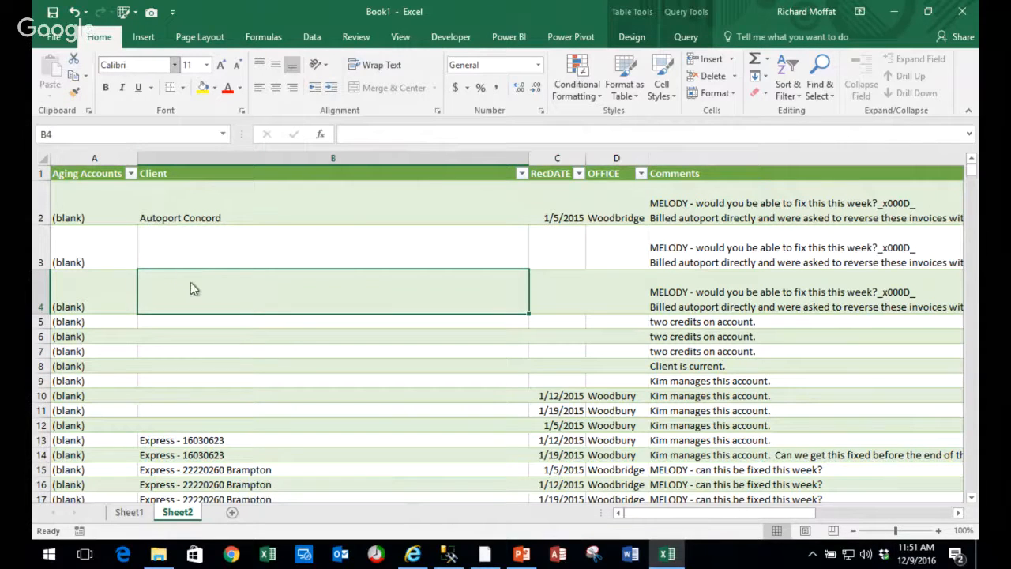
- Refresh the tblDatabase table from its source workbook
{"action": "right_click", "coordinate": [196, 286]}
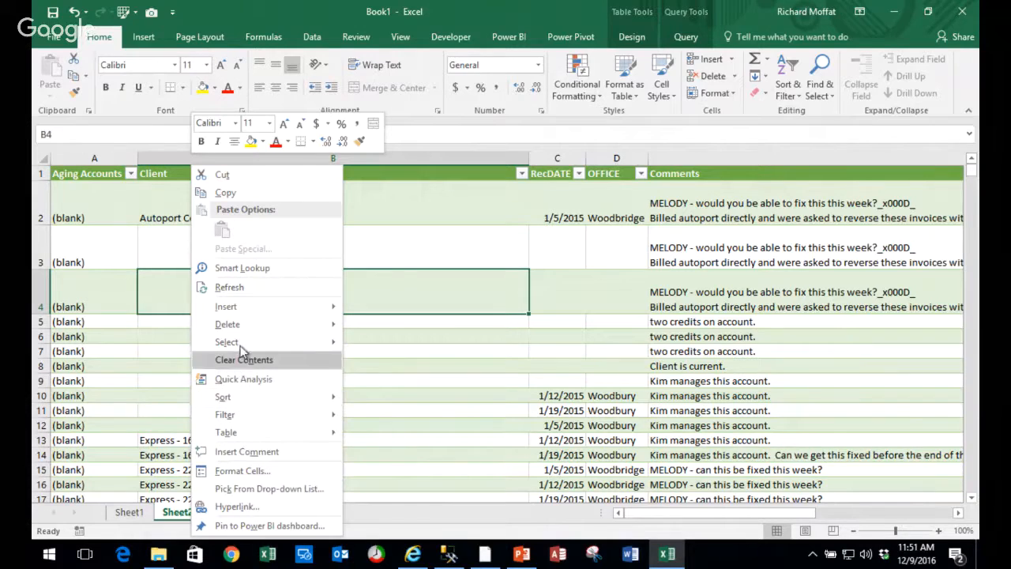
{"action": "left_click", "coordinate": [227, 287]}
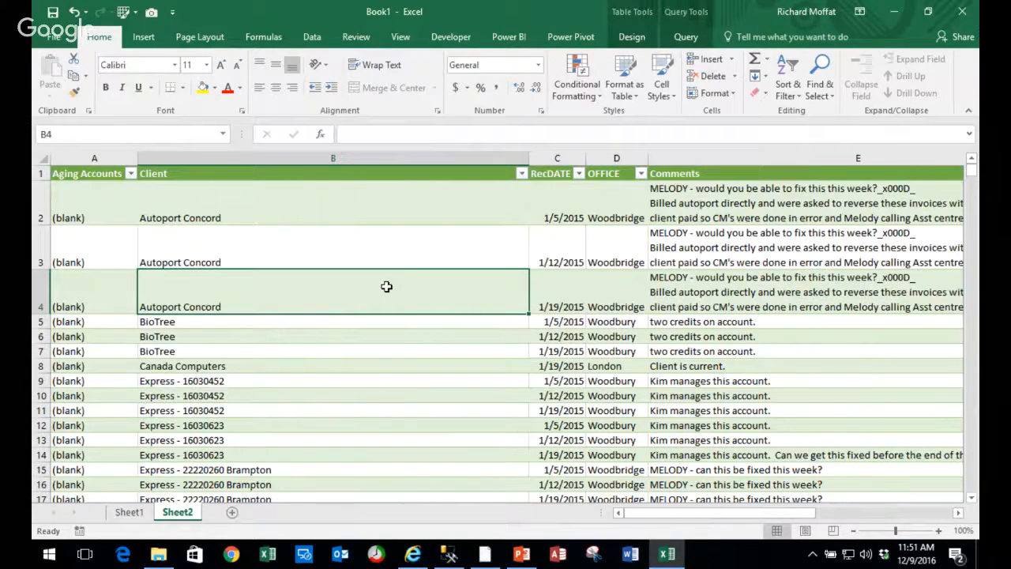
{"action": "left_click", "coordinate": [304, 253]}
{"action": "left_click_drag", "start_coordinate": [306, 269], "coordinate": [305, 278]}
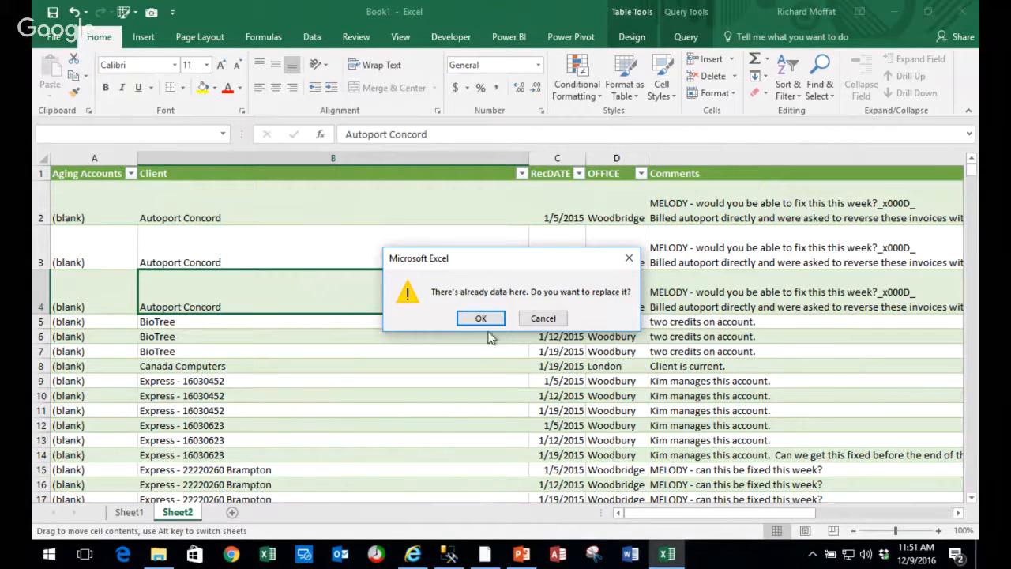
{"action": "left_click", "coordinate": [543, 319]}
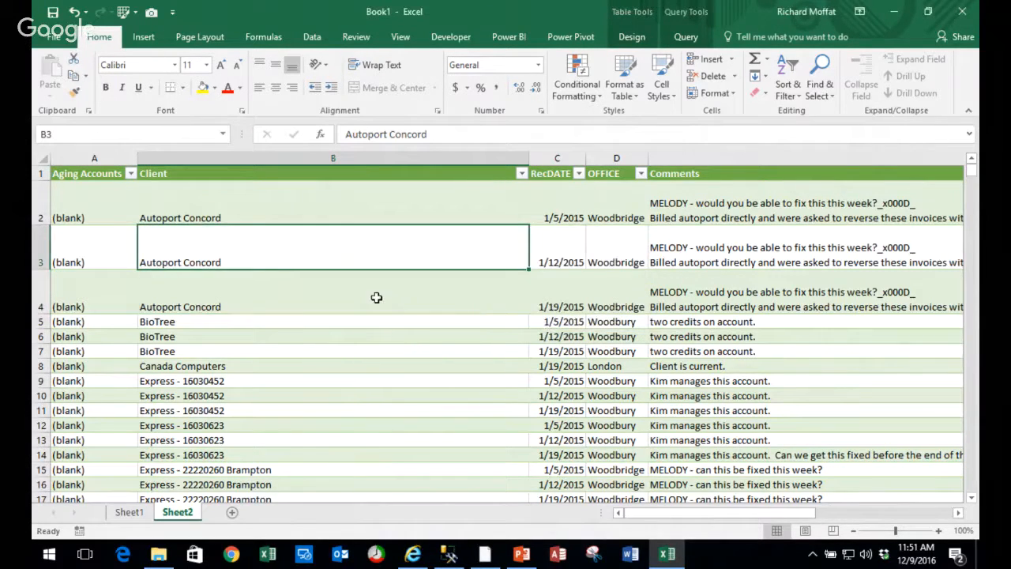
{"action": "left_click_drag", "start_coordinate": [340, 272], "coordinate": [283, 261]}
{"action": "left_click", "coordinate": [248, 286]}
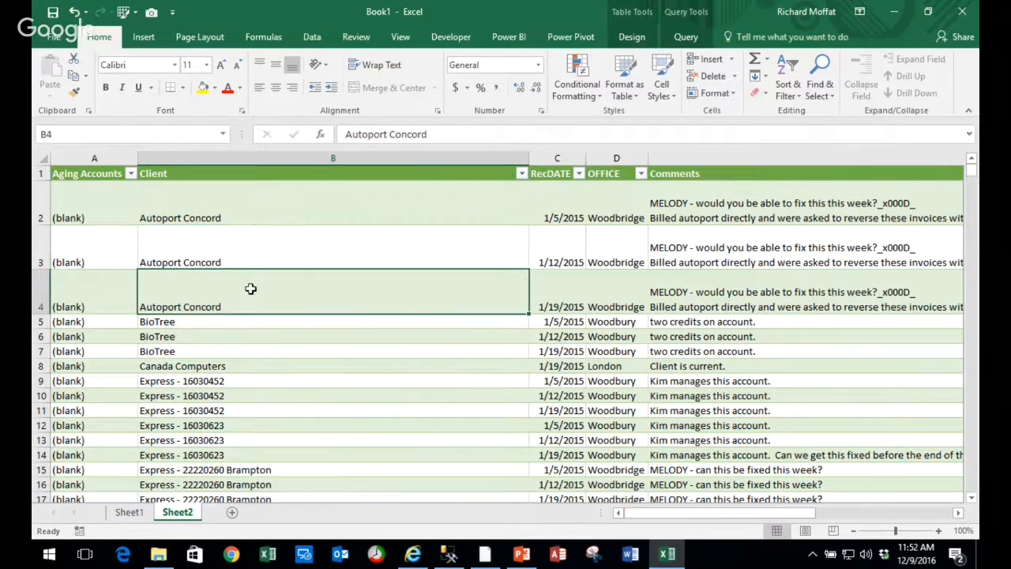
{"action": "left_click", "coordinate": [230, 230]}
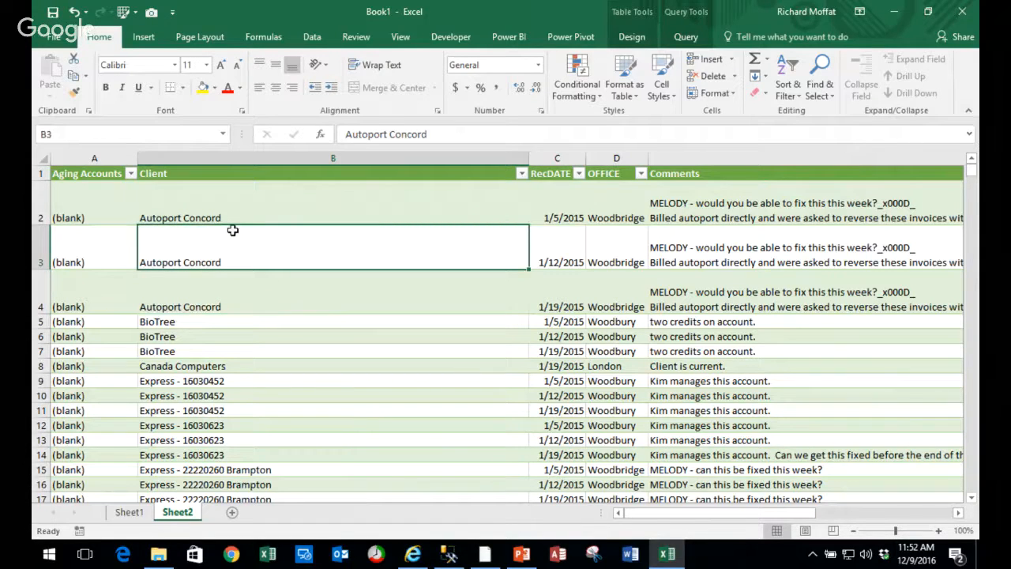
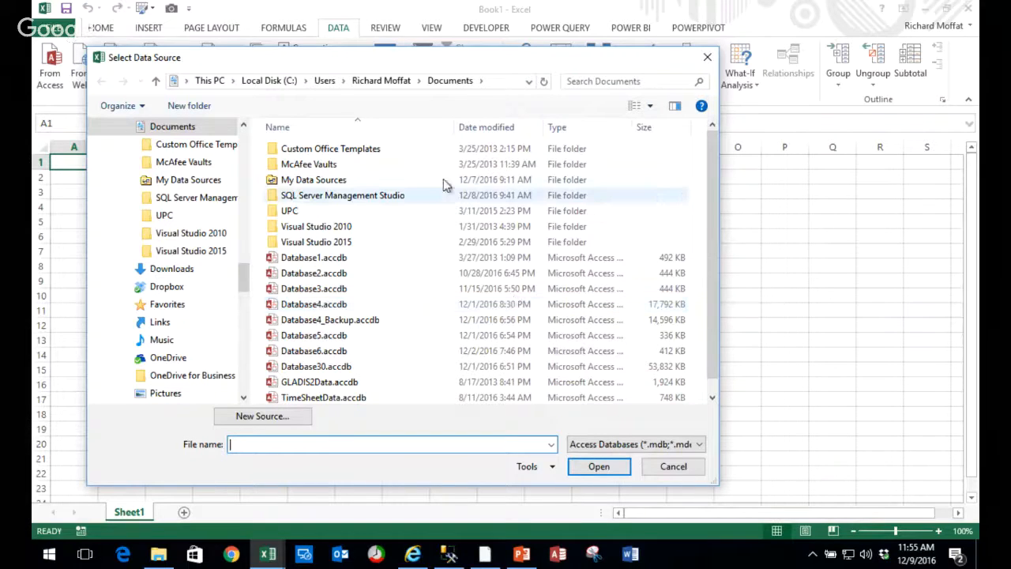
- List all file types in the data source selection instead of only Access databases
{"action": "left_click", "coordinate": [243, 138]}
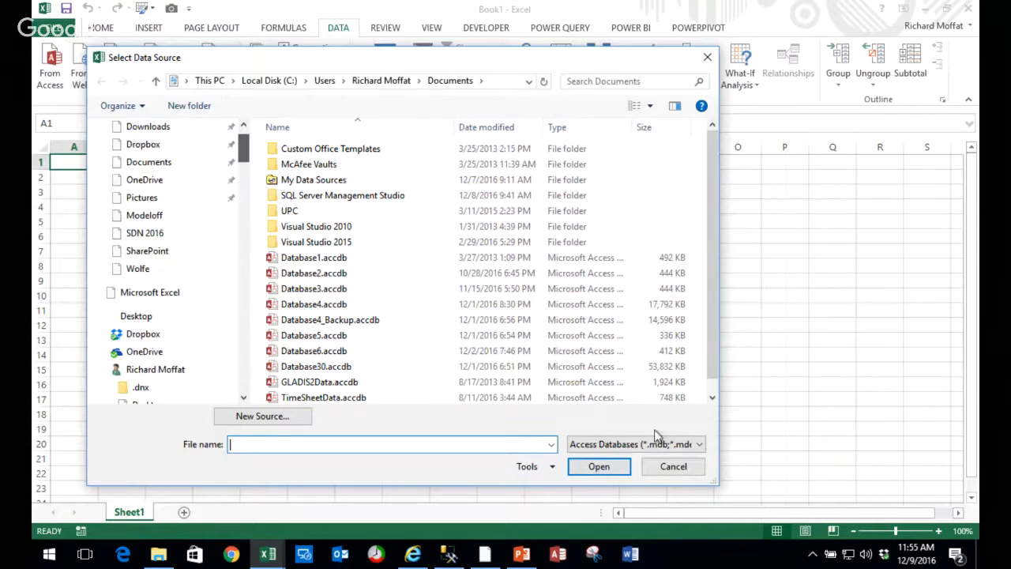
{"action": "left_click", "coordinate": [698, 445]}
{"action": "left_click", "coordinate": [615, 456]}
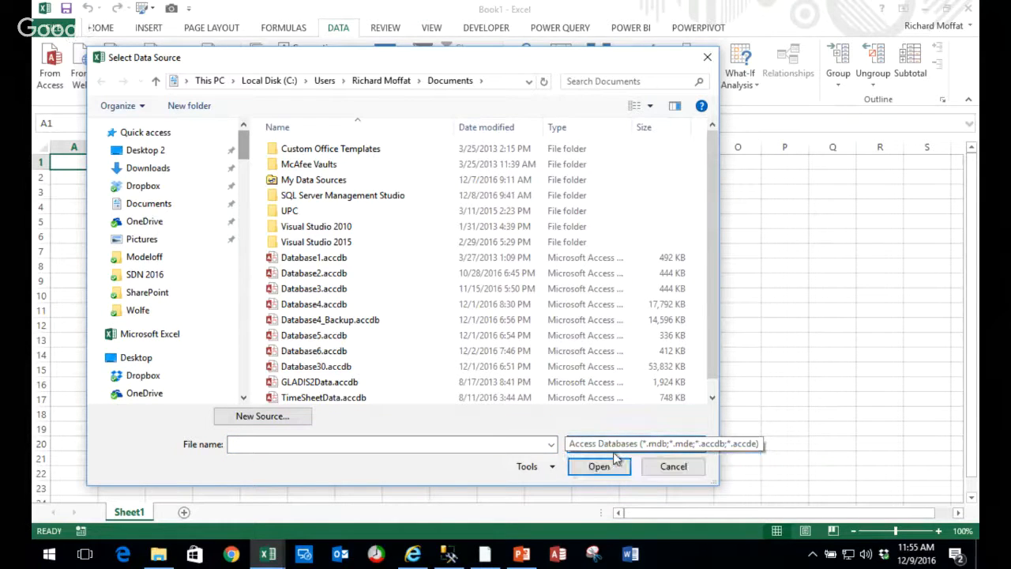
{"action": "left_click", "coordinate": [700, 446]}
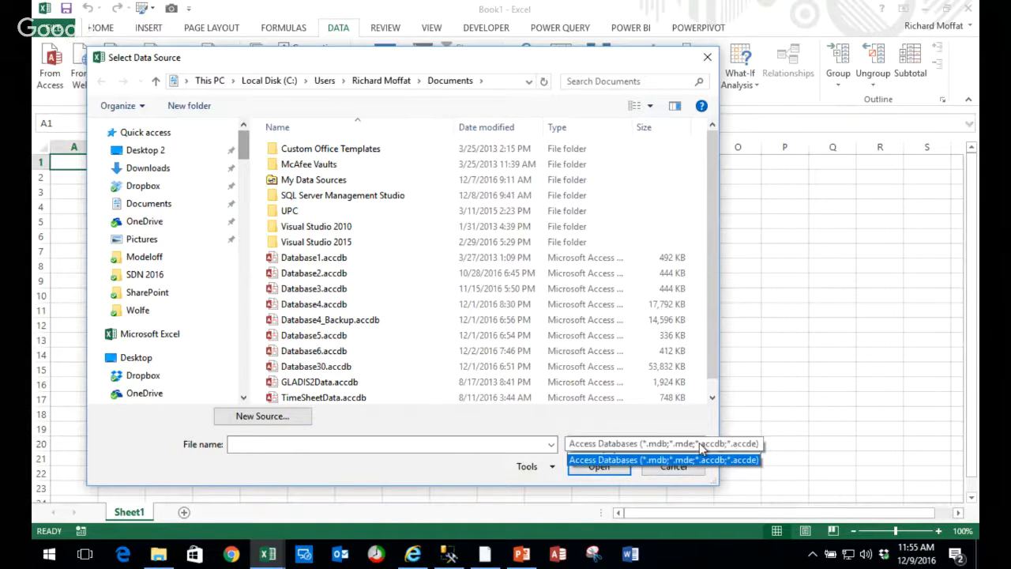
{"action": "left_click", "coordinate": [691, 457]}
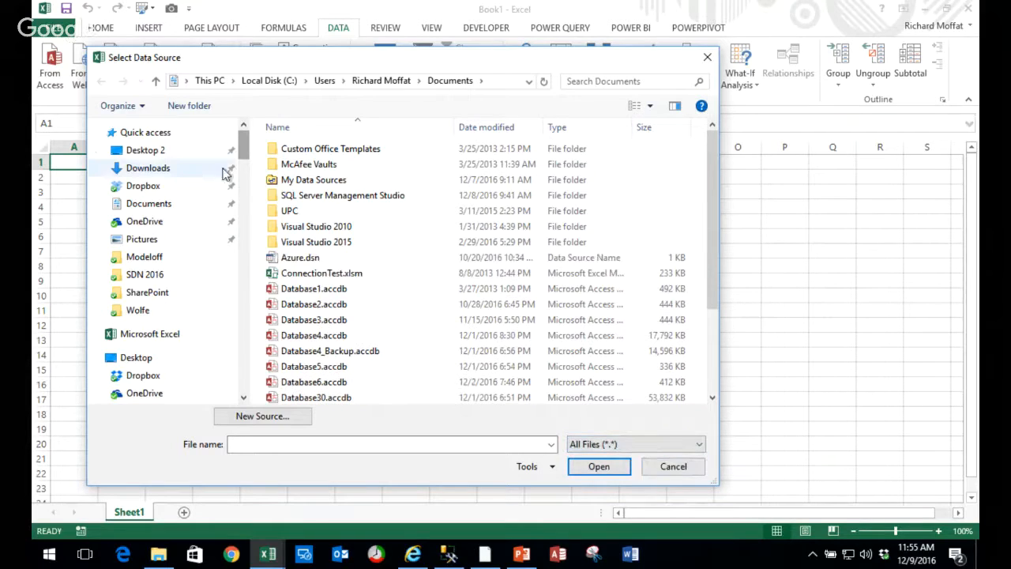
- Choose ReceivablesData 02.xlsx from the SDN 2016 folder in Dropbox as the source and select its tblDatabase$ table
{"action": "left_click", "coordinate": [150, 187]}
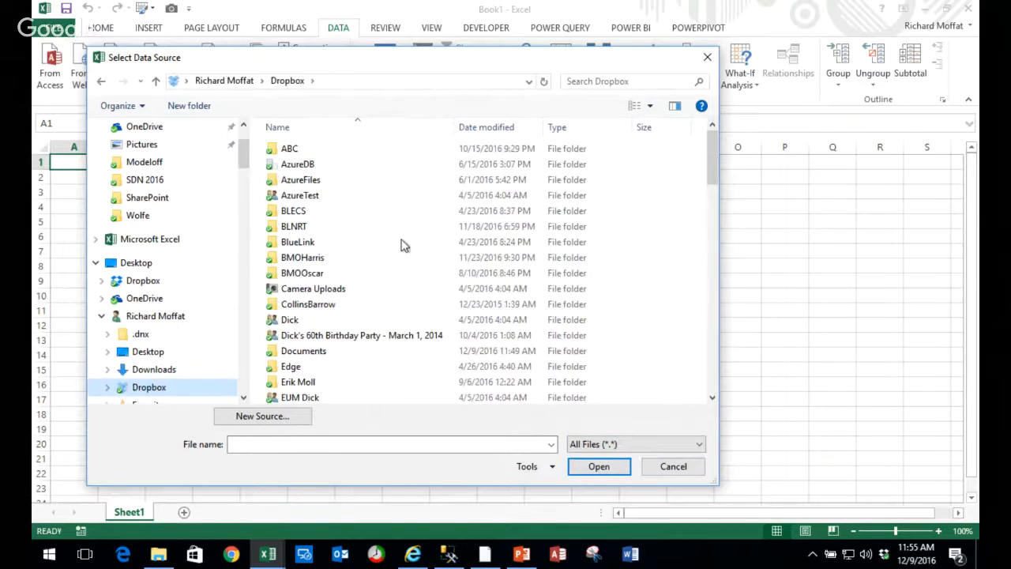
{"action": "scroll", "coordinate": [713, 375], "scroll_direction": "down", "scroll_amount": 5}
{"action": "scroll", "coordinate": [687, 367], "scroll_direction": "down", "scroll_amount": 5}
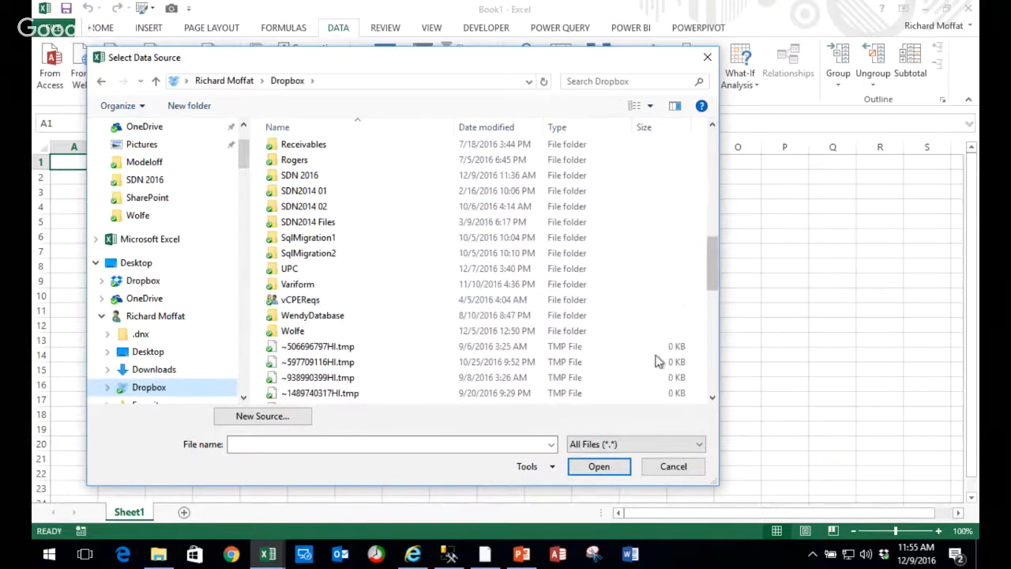
{"action": "left_click", "coordinate": [324, 175]}
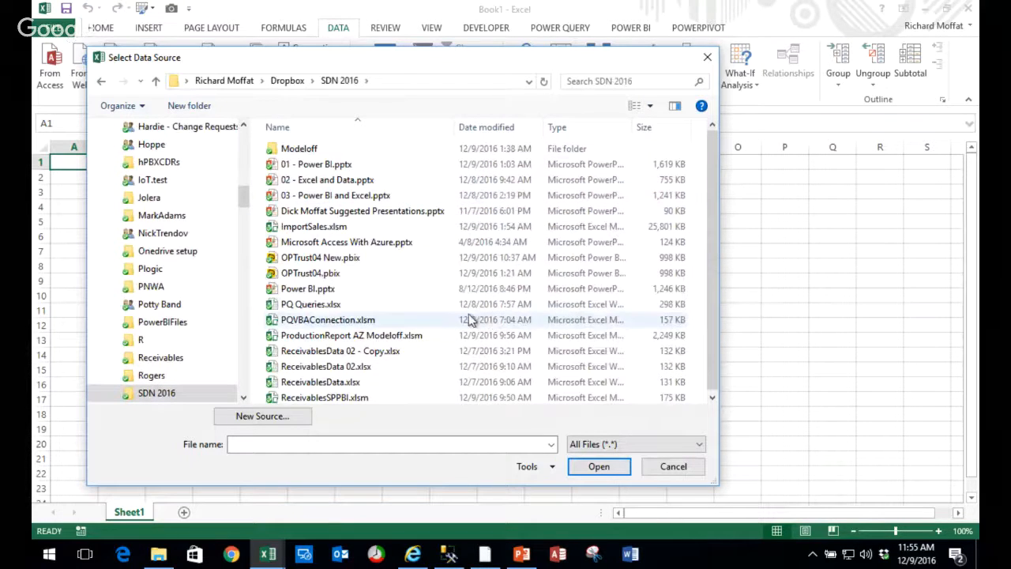
{"action": "double_click", "coordinate": [320, 367]}
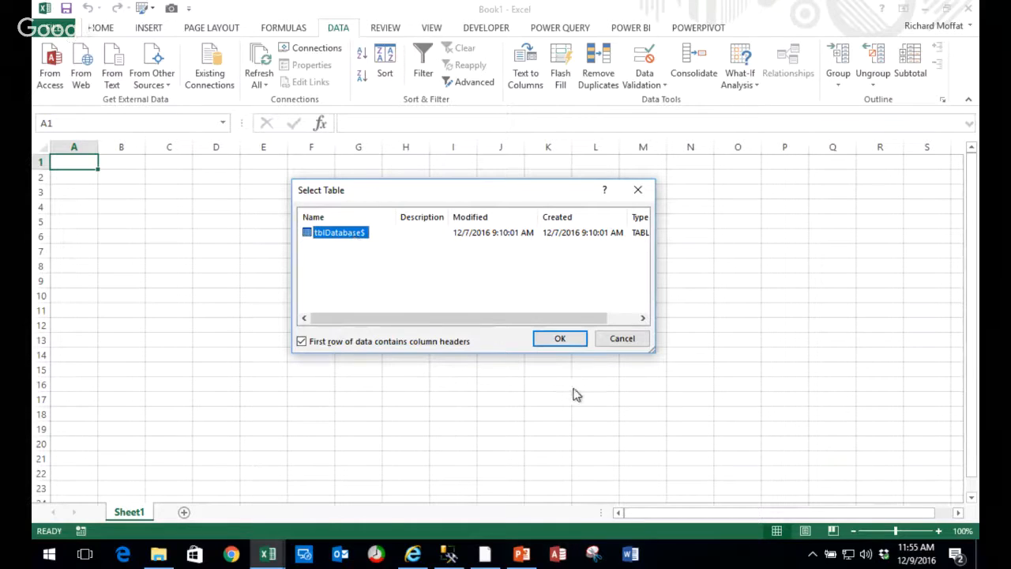
{"action": "left_click", "coordinate": [561, 339]}
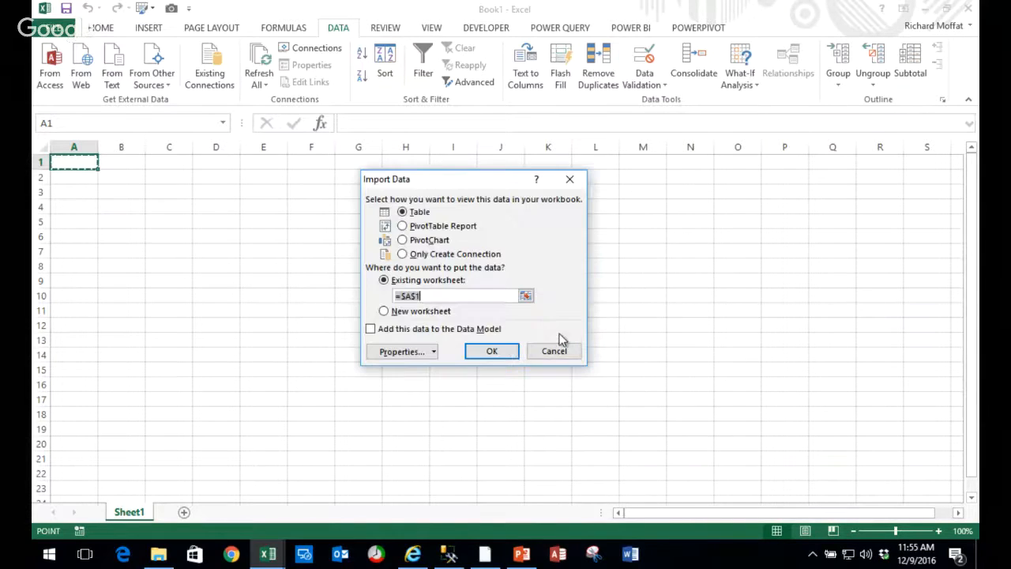
- Import the table with Only Create Connection and add its data to the Data Model
{"action": "left_click_drag", "start_coordinate": [440, 180], "coordinate": [445, 129]}
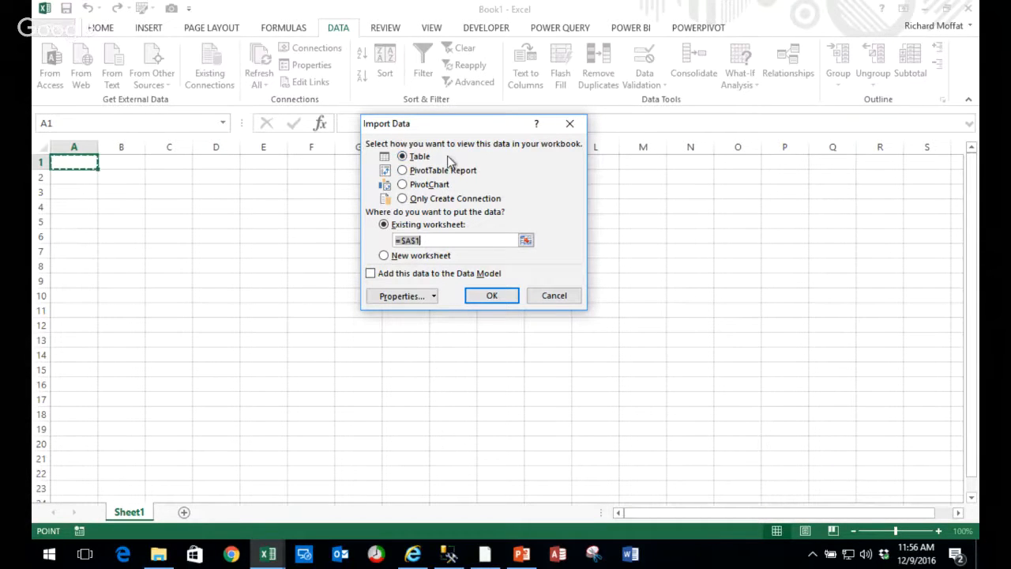
{"action": "left_click", "coordinate": [404, 173]}
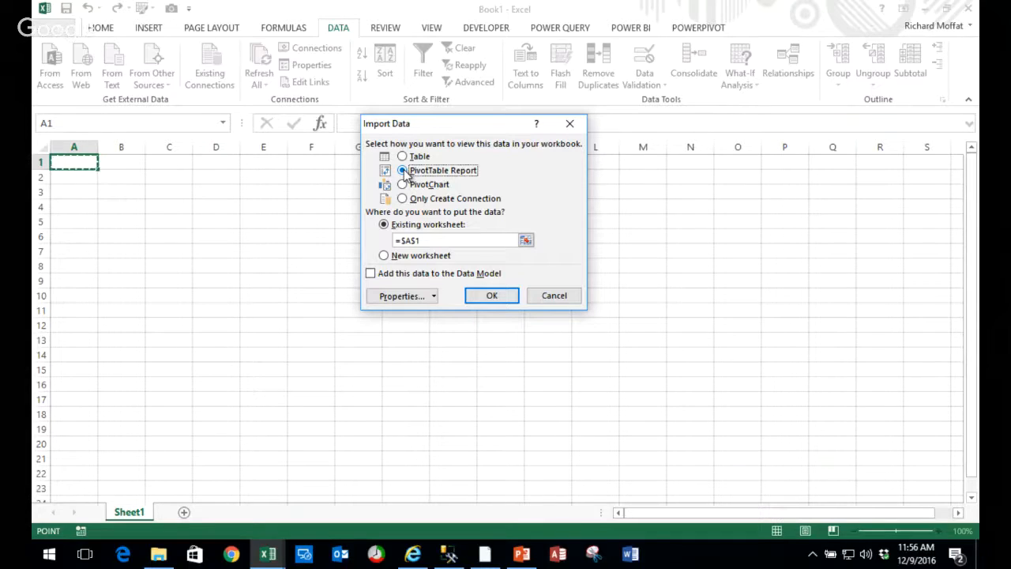
{"action": "left_click", "coordinate": [370, 275]}
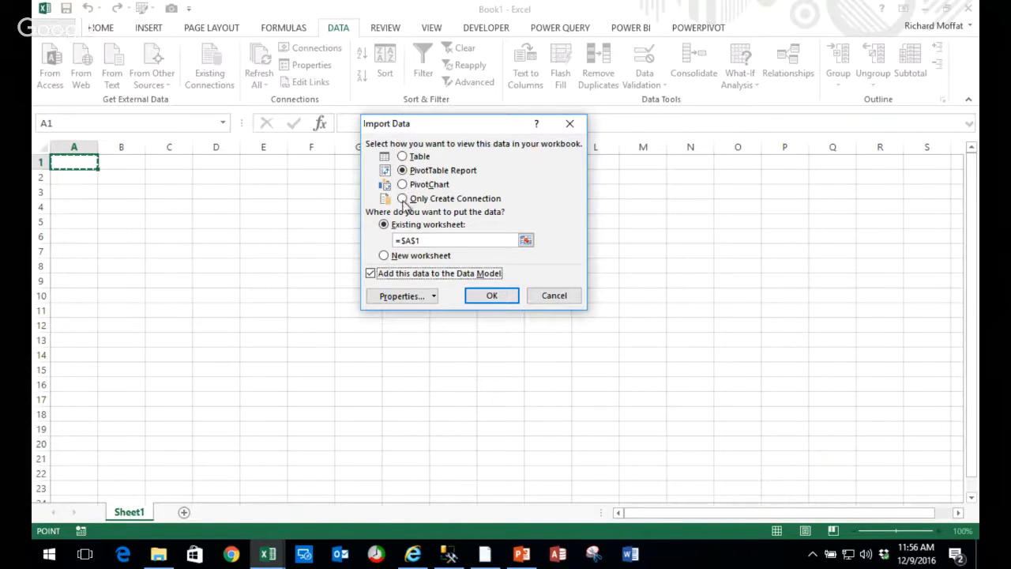
{"action": "left_click", "coordinate": [403, 200]}
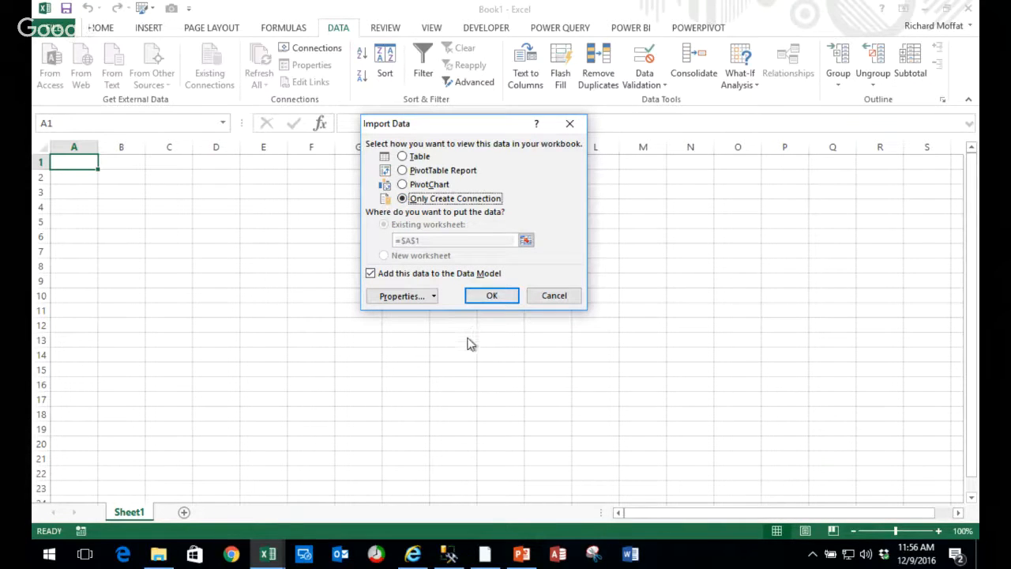
{"action": "left_click", "coordinate": [491, 295]}
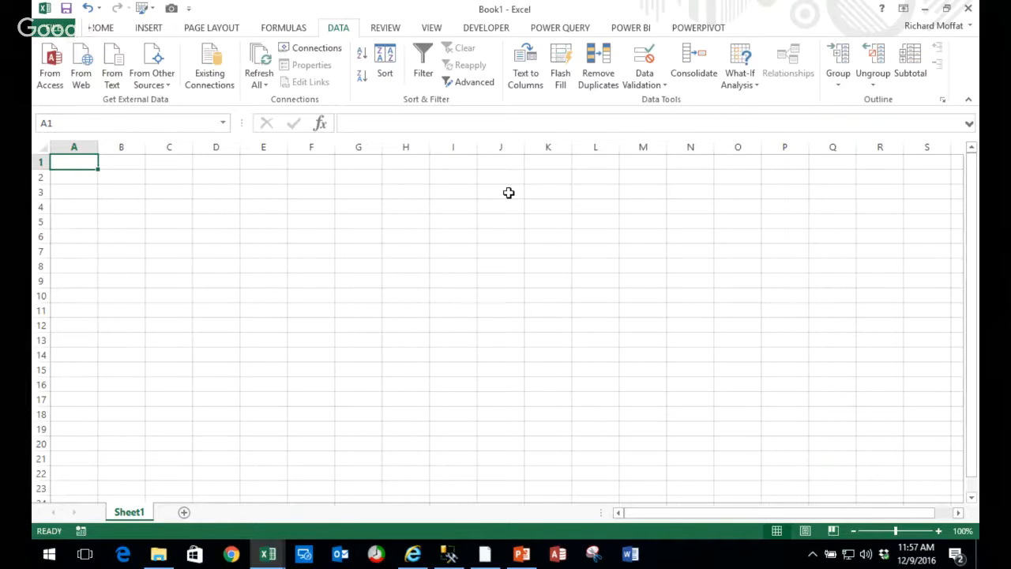
- Examine tblDatabase in the PowerPivot data model in data view and diagram view, and return to the workbook
{"action": "left_click", "coordinate": [704, 35]}
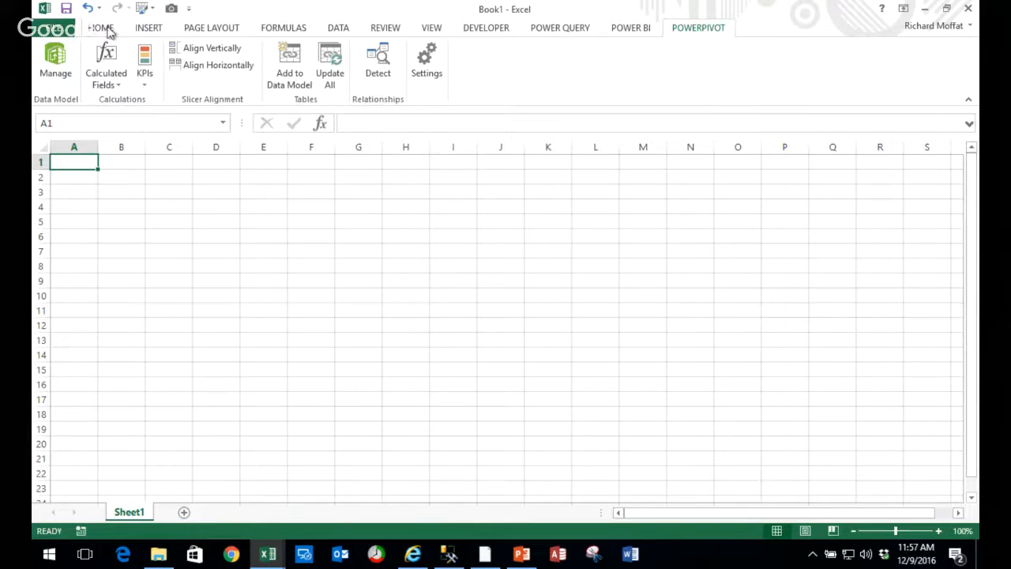
{"action": "left_click", "coordinate": [54, 81]}
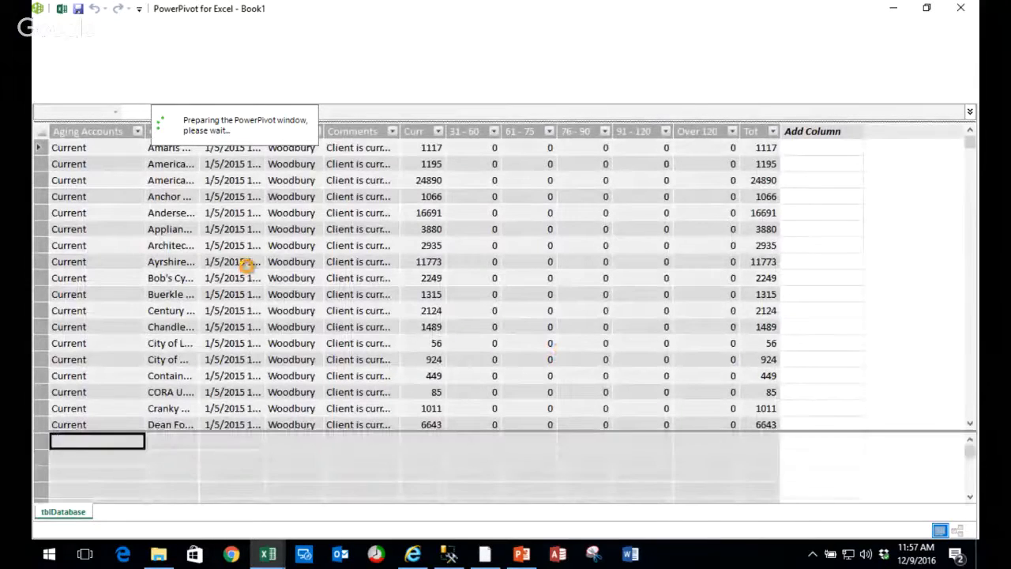
{"action": "left_click", "coordinate": [168, 261]}
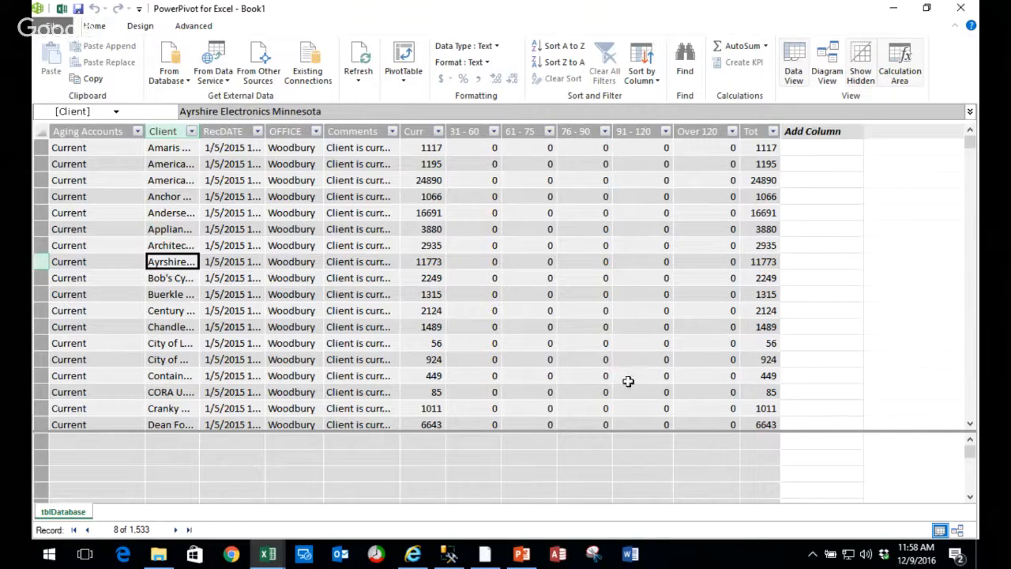
{"action": "left_click", "coordinate": [823, 78]}
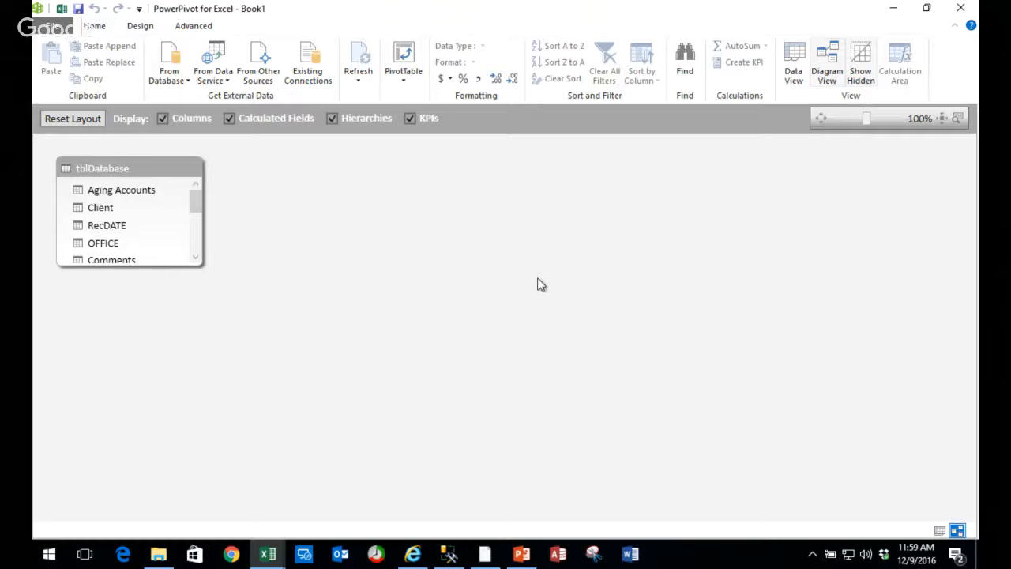
{"action": "left_click", "coordinate": [64, 11]}
- Create a PivotTable at Sheet1 cell A1 using the external workbook connection ReceivablesData 02
{"action": "left_click", "coordinate": [215, 206]}
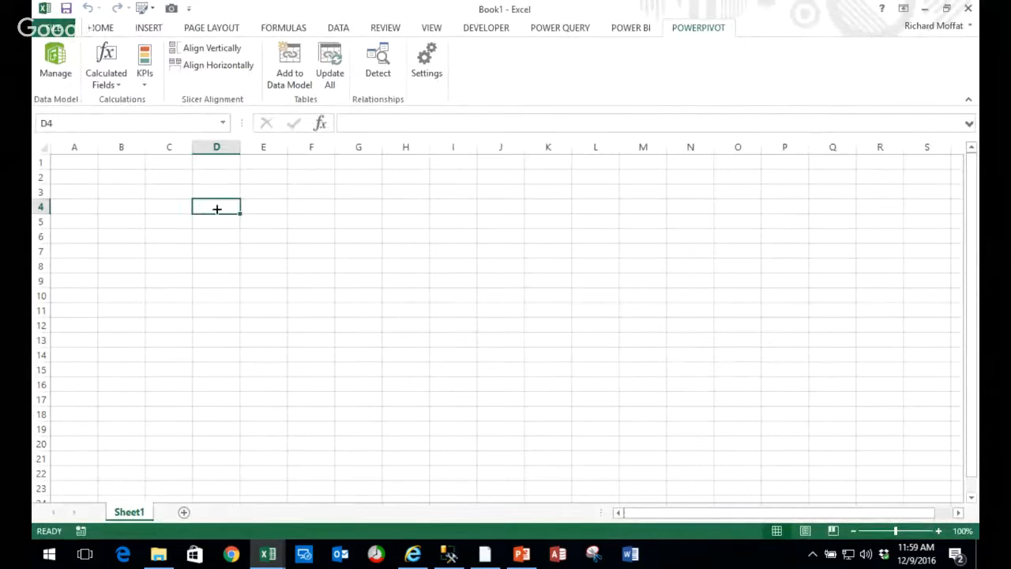
{"action": "left_click", "coordinate": [85, 164]}
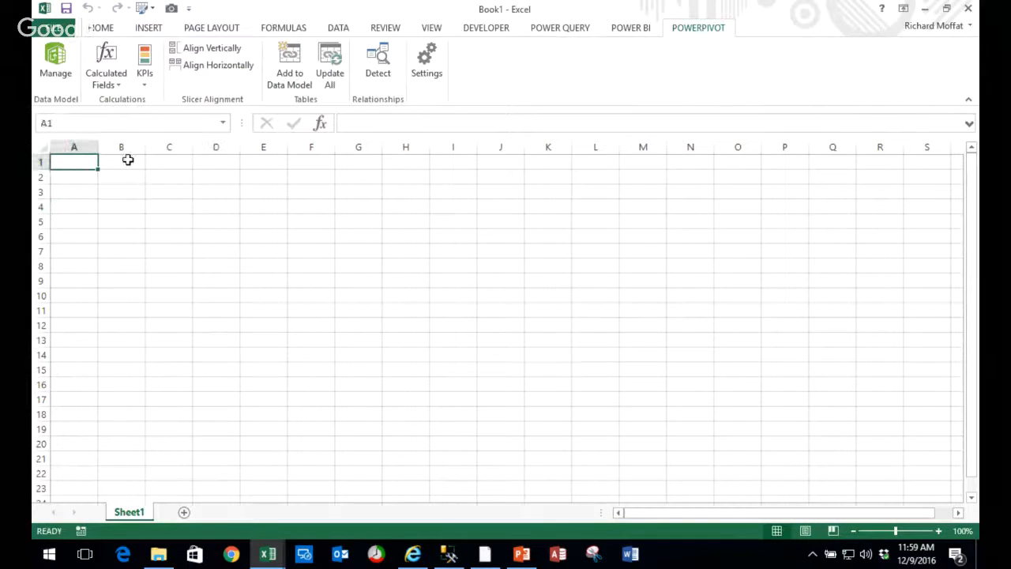
{"action": "left_click", "coordinate": [155, 28]}
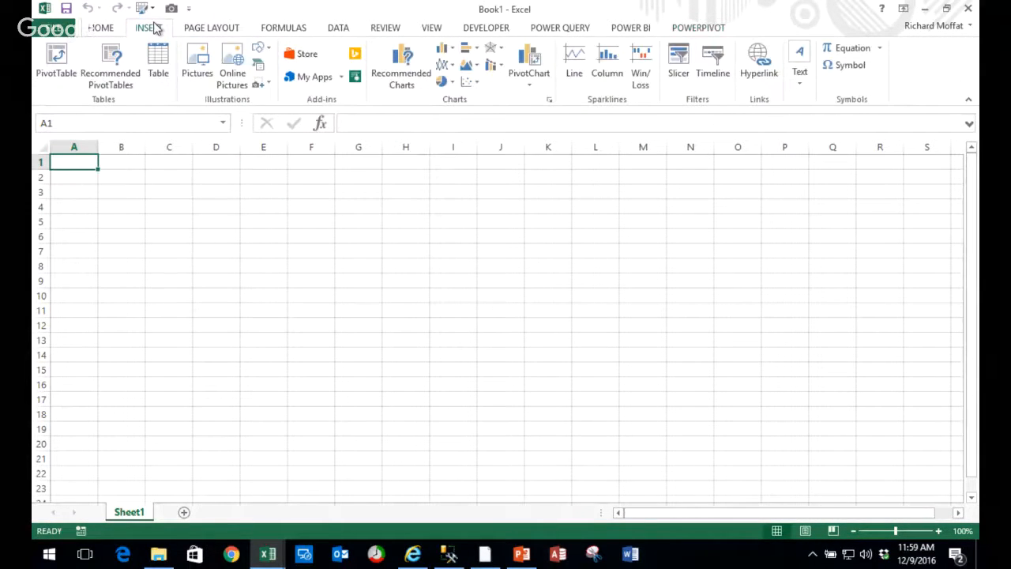
{"action": "left_click", "coordinate": [55, 63]}
{"action": "left_click", "coordinate": [348, 169]}
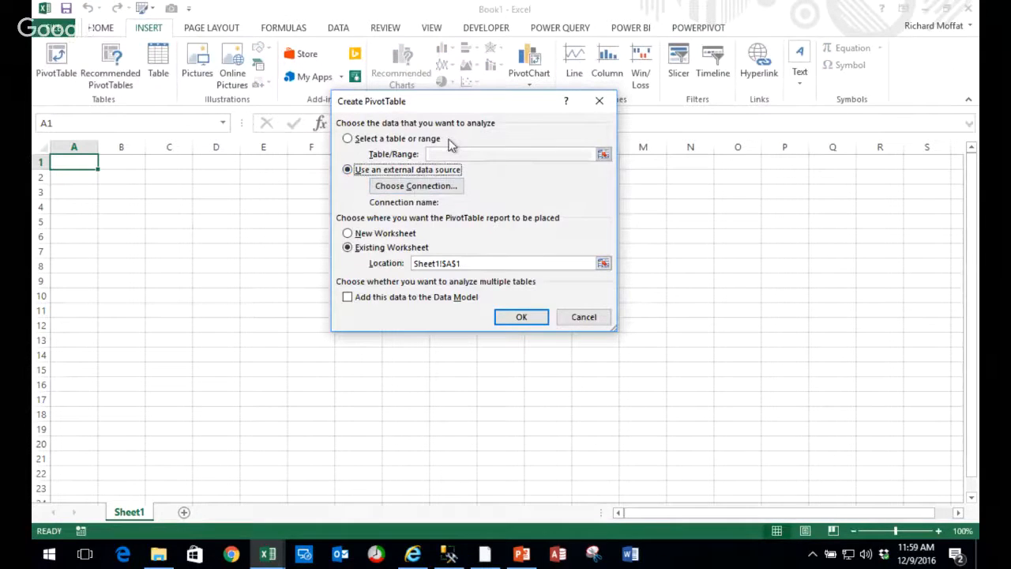
{"action": "left_click", "coordinate": [427, 186]}
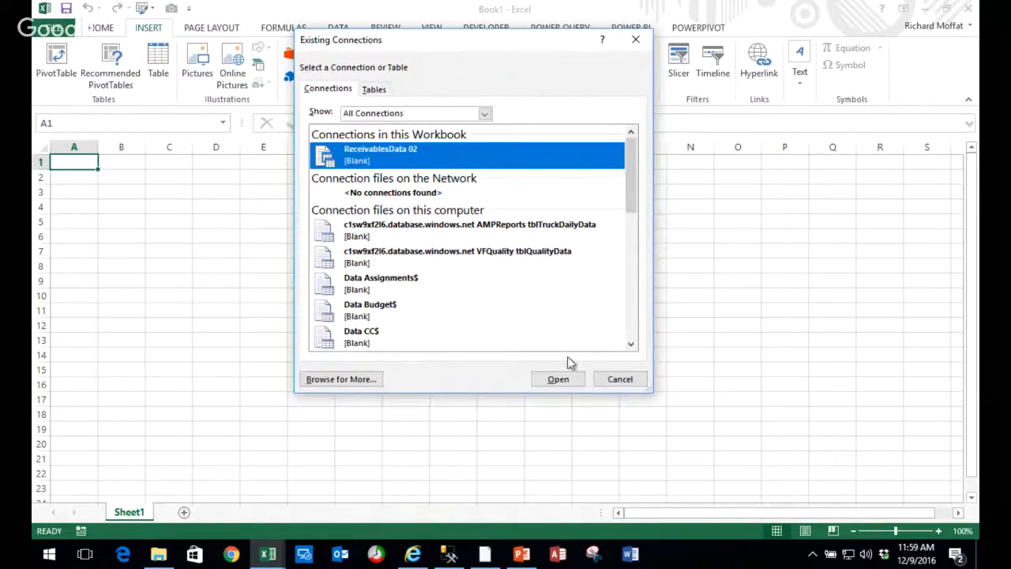
{"action": "left_click", "coordinate": [572, 381]}
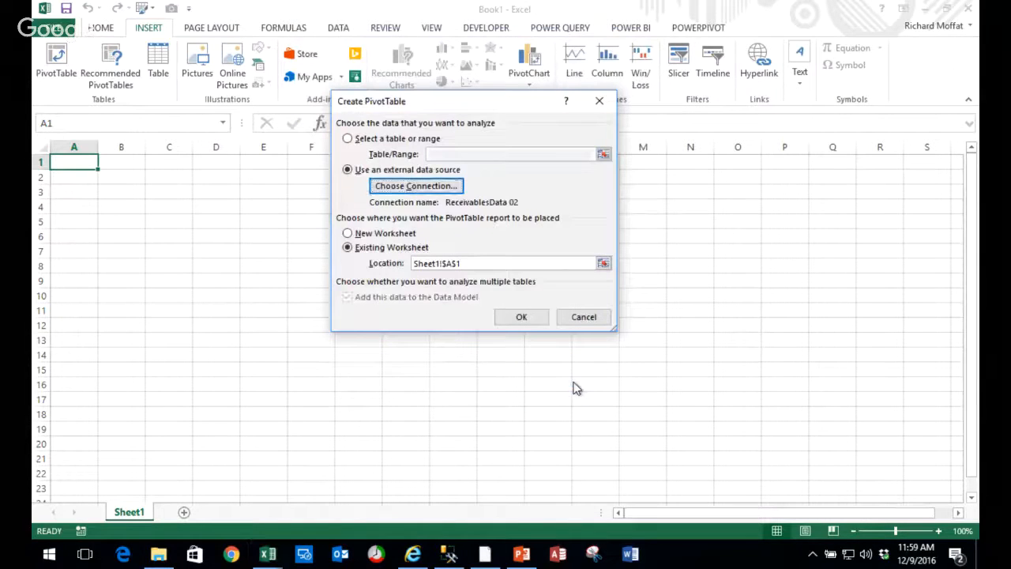
{"action": "left_click", "coordinate": [523, 318]}
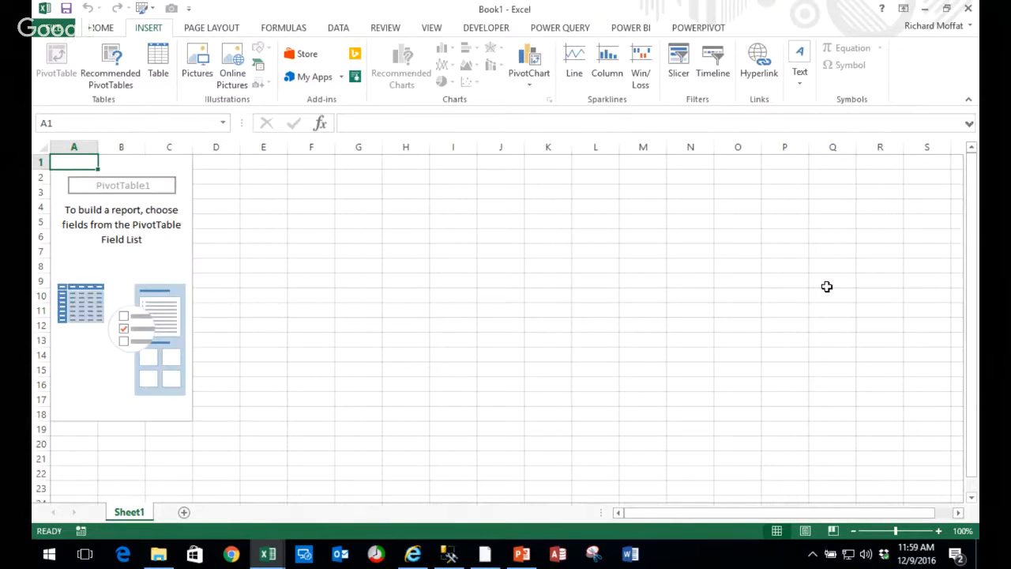
- Build the PivotTable with Client as rows and the sum of Tot as values
{"action": "left_click", "coordinate": [141, 230]}
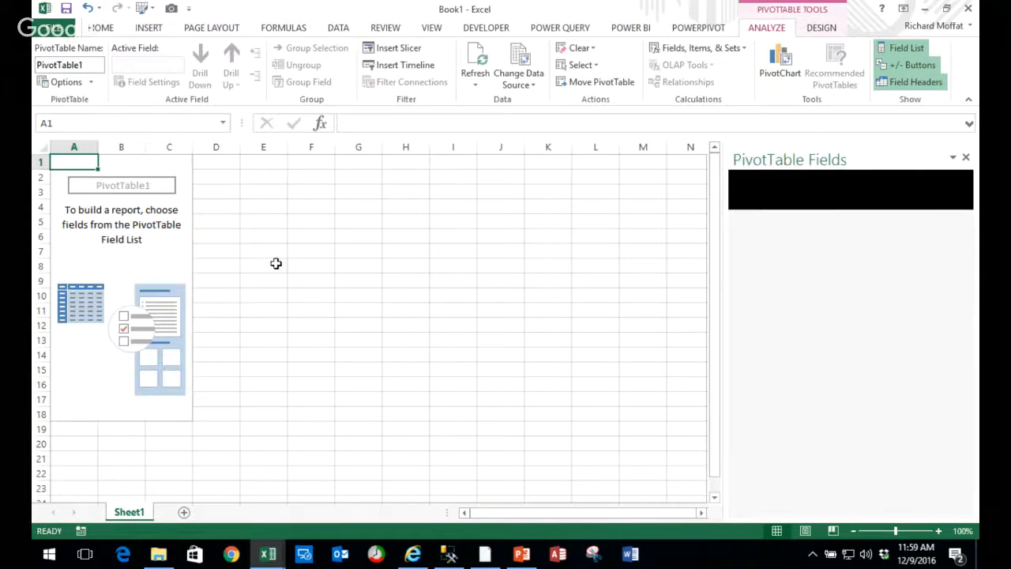
{"action": "left_click_drag", "start_coordinate": [199, 236], "coordinate": [174, 236]}
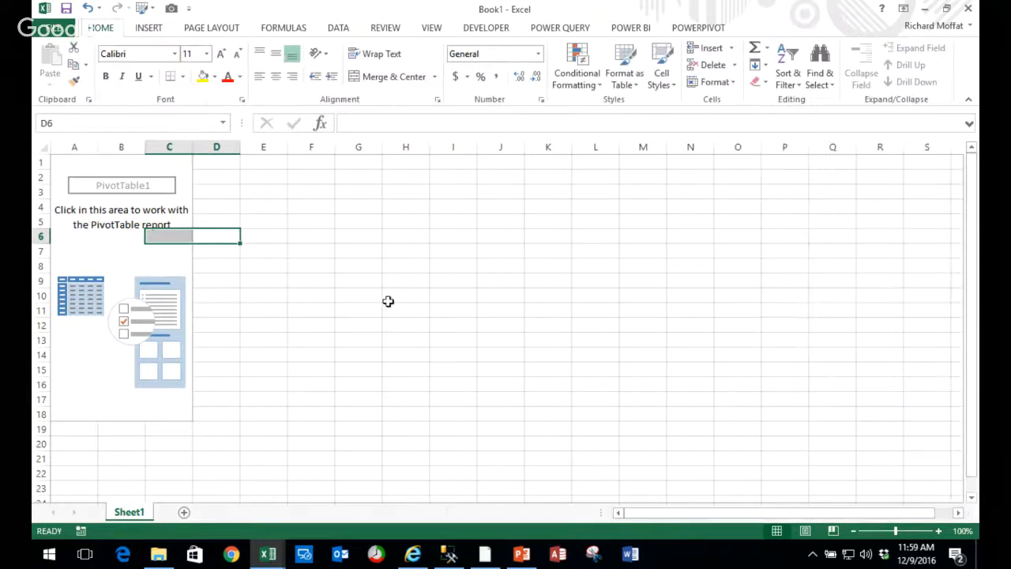
{"action": "left_click_drag", "start_coordinate": [351, 306], "coordinate": [324, 305]}
{"action": "left_click", "coordinate": [124, 238]}
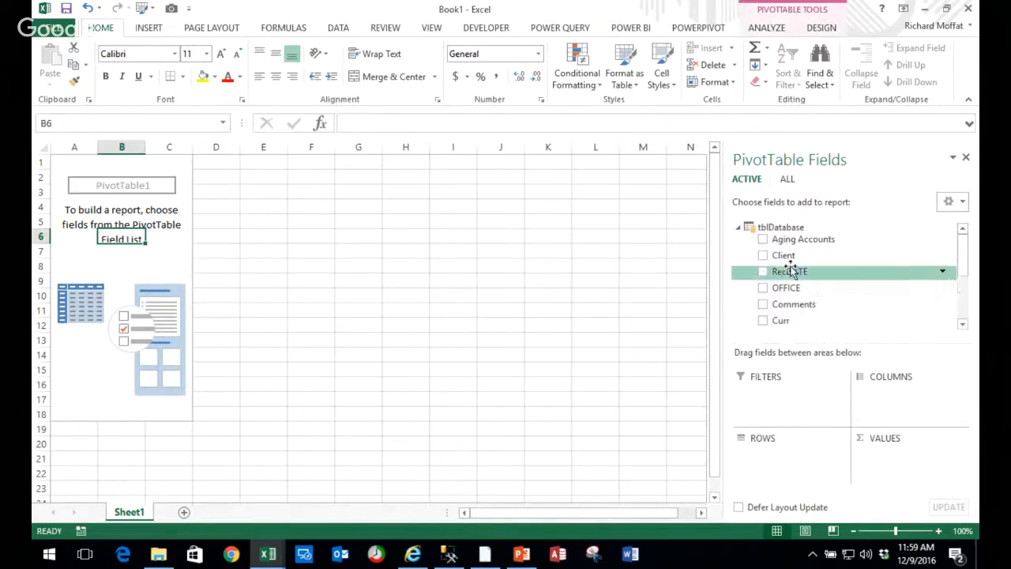
{"action": "left_click", "coordinate": [764, 255]}
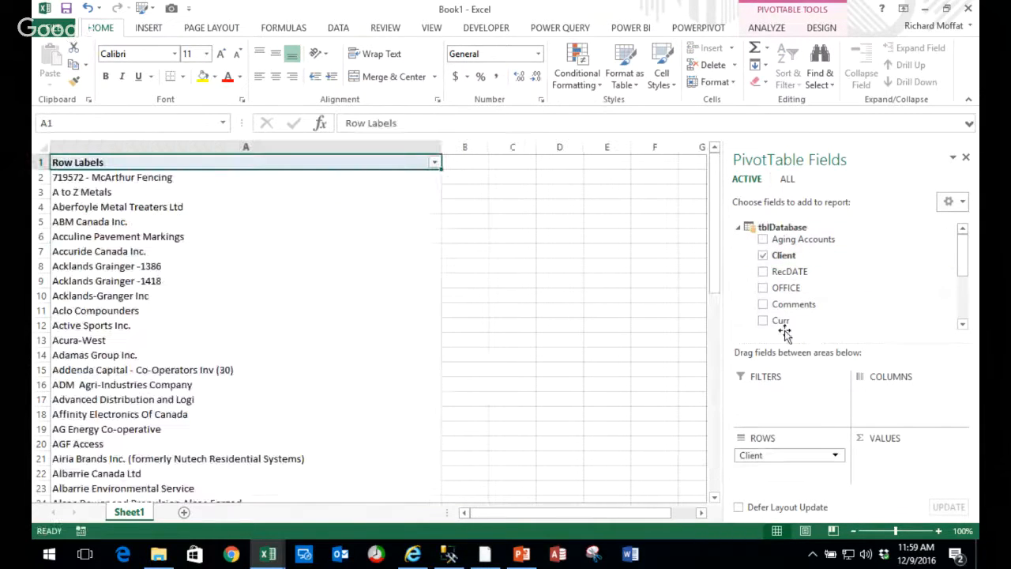
{"action": "left_click", "coordinate": [964, 309]}
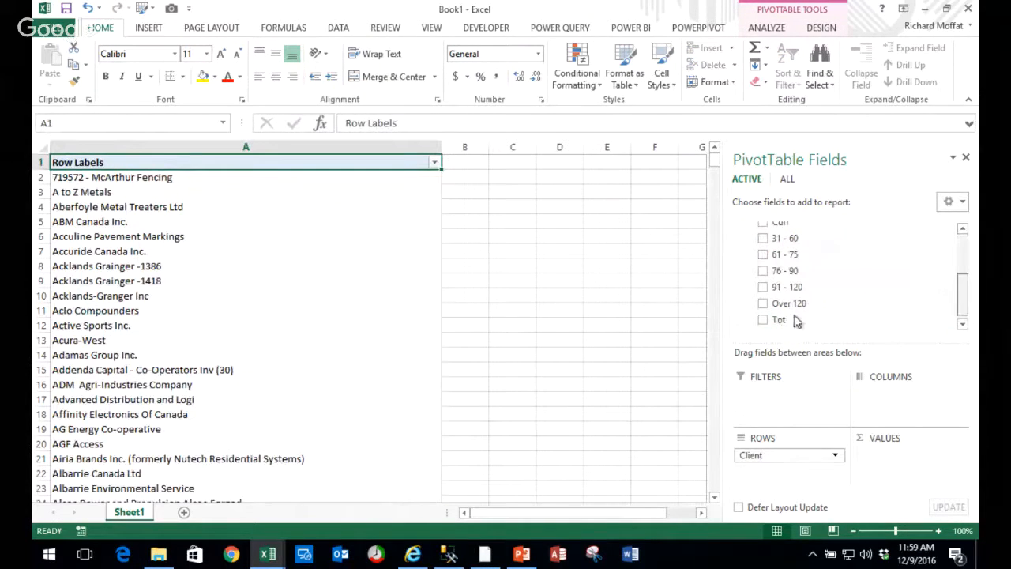
{"action": "left_click", "coordinate": [765, 320]}
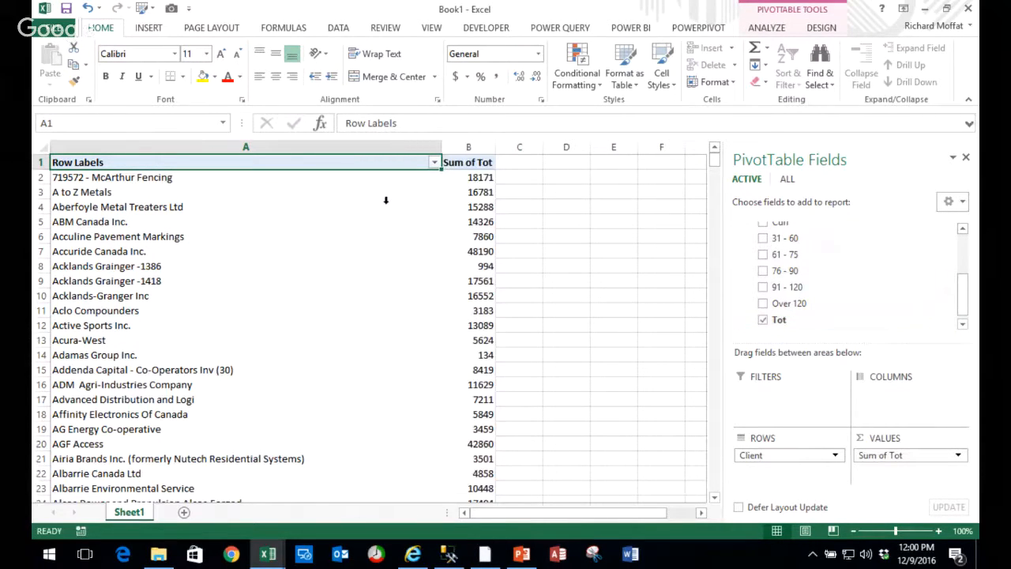
{"action": "left_click", "coordinate": [386, 200]}
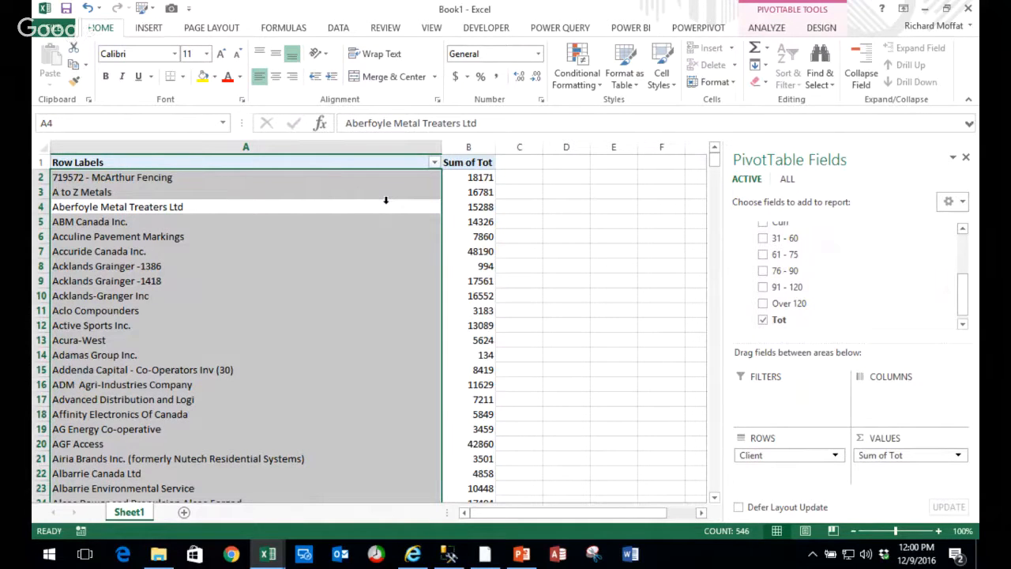
{"action": "left_click", "coordinate": [537, 249]}
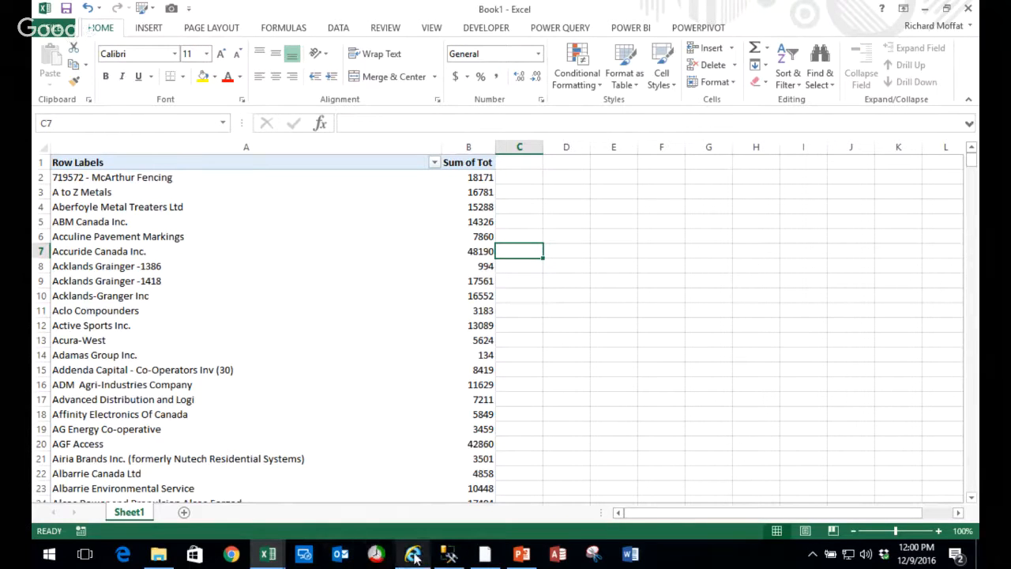
- Switch to the PowerPoint presentation, start the slide show from slide 7 and advance to "Fourth Step – Using Power Pivot"
{"action": "left_click", "coordinate": [521, 555]}
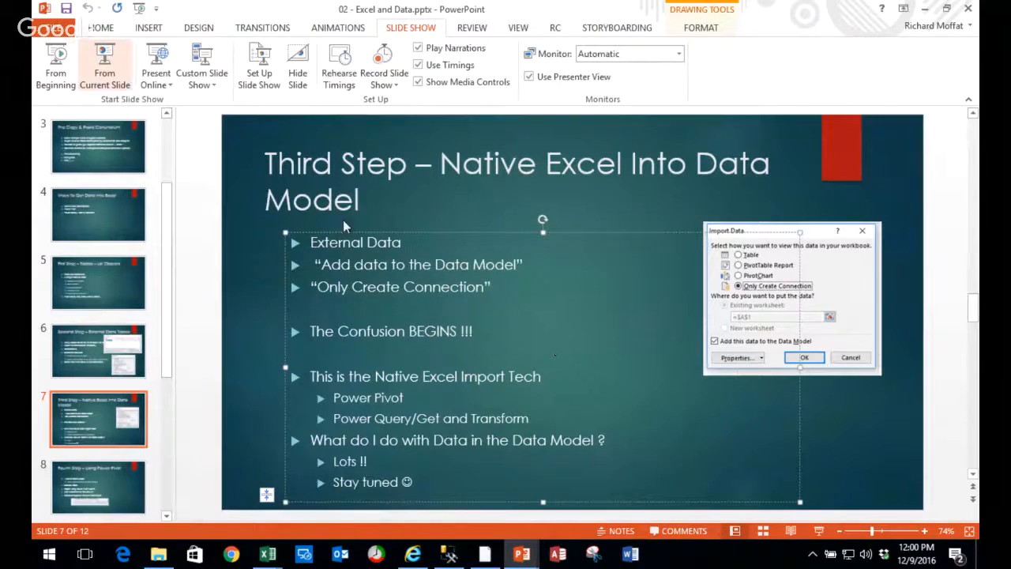
{"action": "key", "text": "shift+F5"}
{"action": "left_click", "coordinate": [483, 333]}
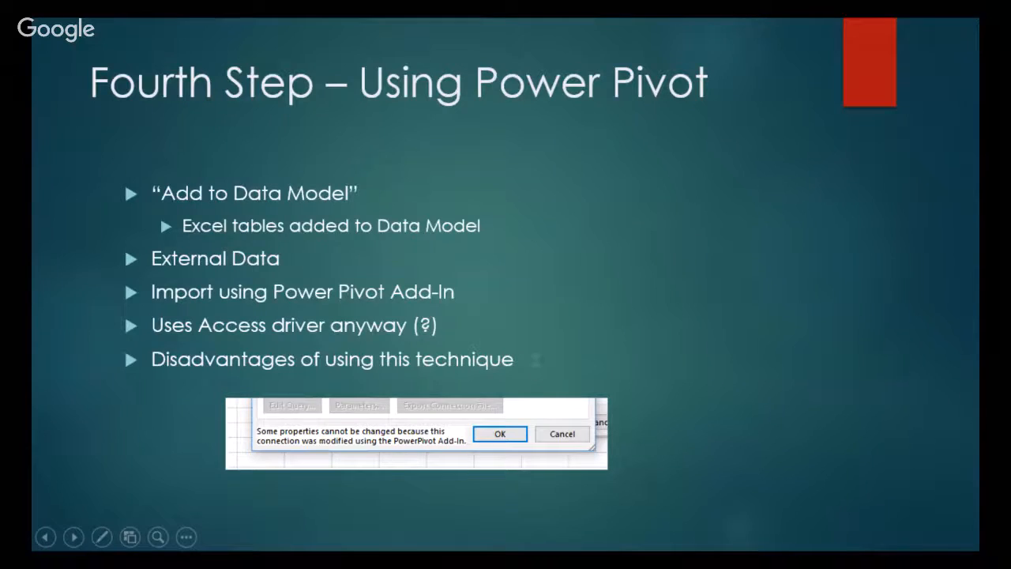
- End the slide show, switch to the PowerPivot window of Book1 and display tblDatabase in data view
{"action": "key", "text": "Escape"}
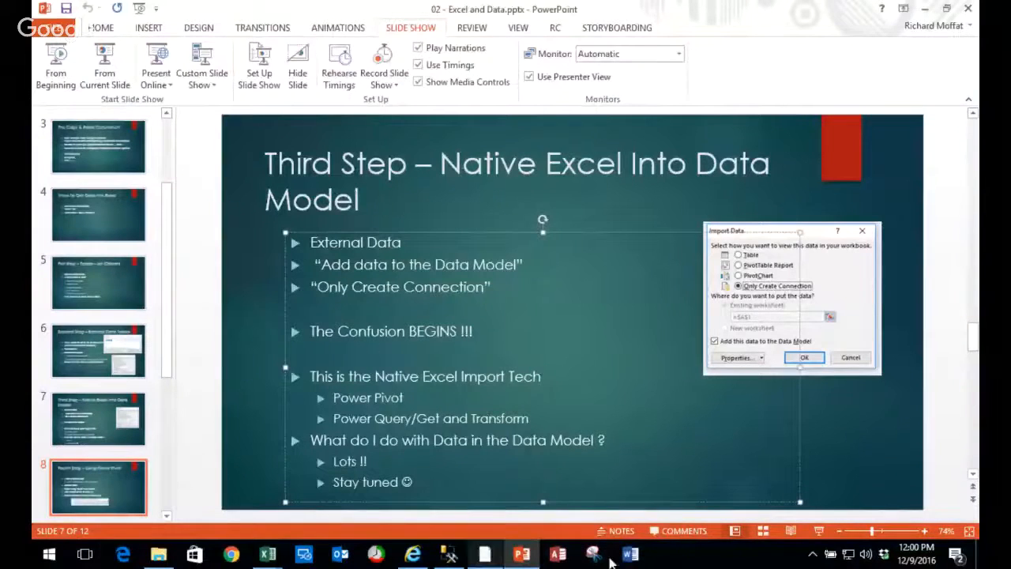
{"action": "left_click", "coordinate": [272, 561]}
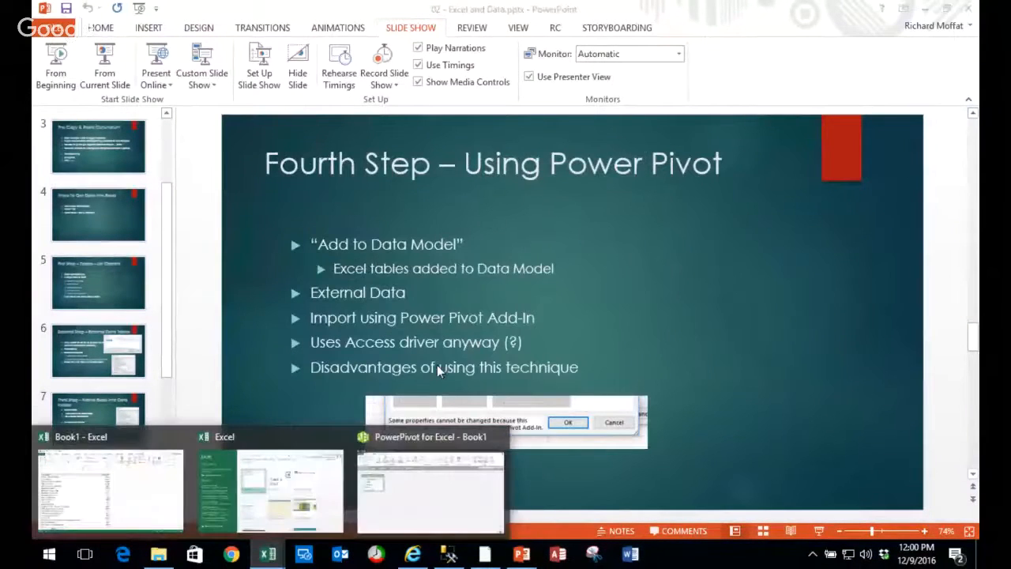
{"action": "left_click", "coordinate": [430, 485]}
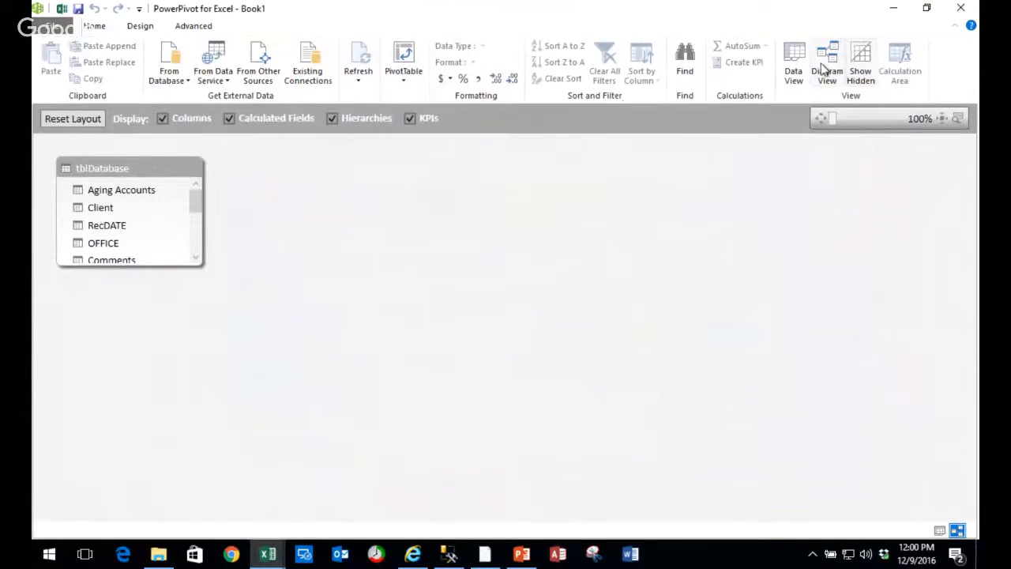
{"action": "left_click", "coordinate": [797, 65]}
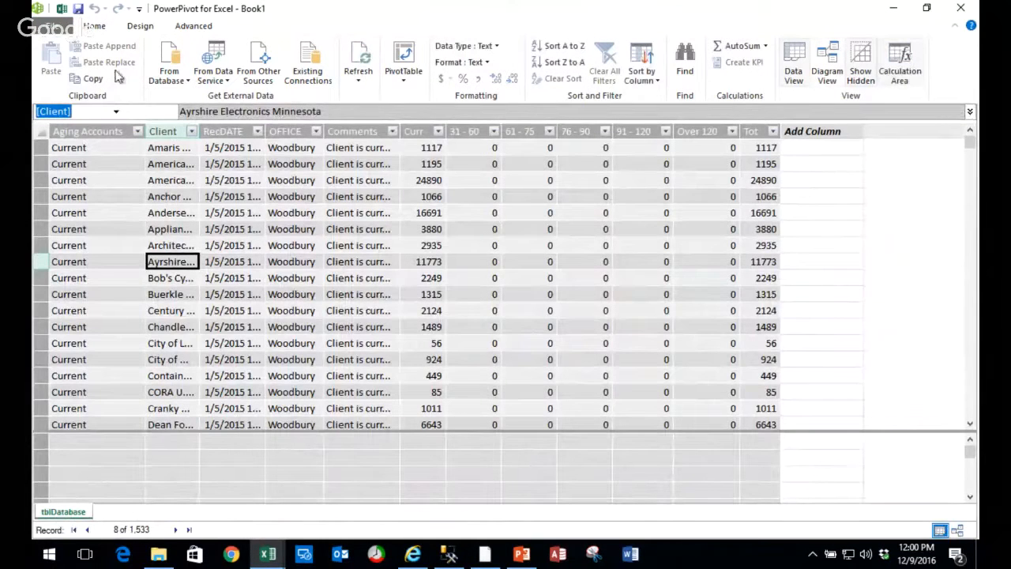
- Review the external data options for databases and data services, and open the Table Import Wizard for other sources
{"action": "left_click", "coordinate": [181, 79]}
{"action": "left_click", "coordinate": [212, 82]}
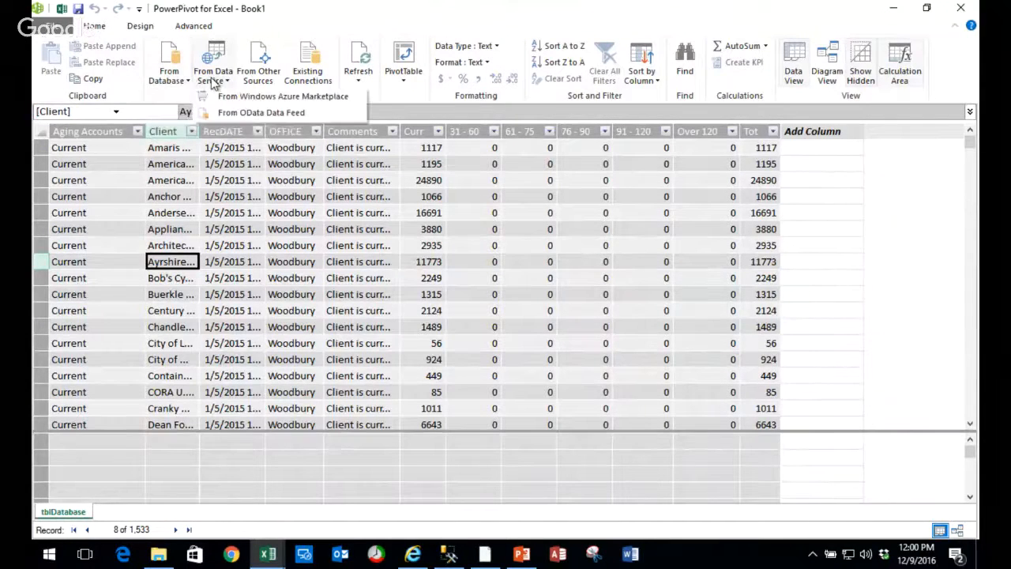
{"action": "left_click", "coordinate": [261, 78]}
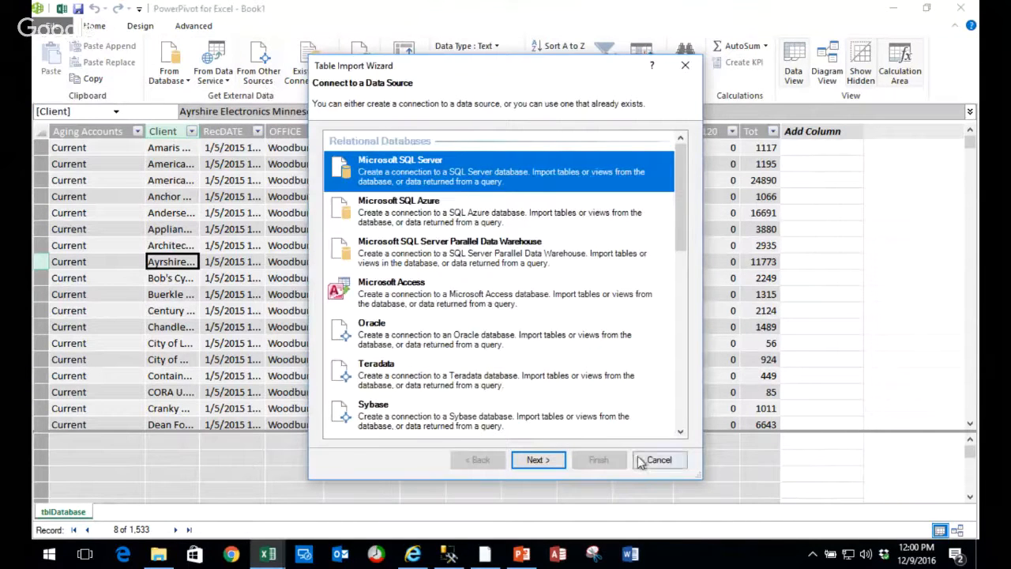
- Cancel the Table Import Wizard without importing anything and return to the Excel workbook
{"action": "left_click", "coordinate": [667, 467]}
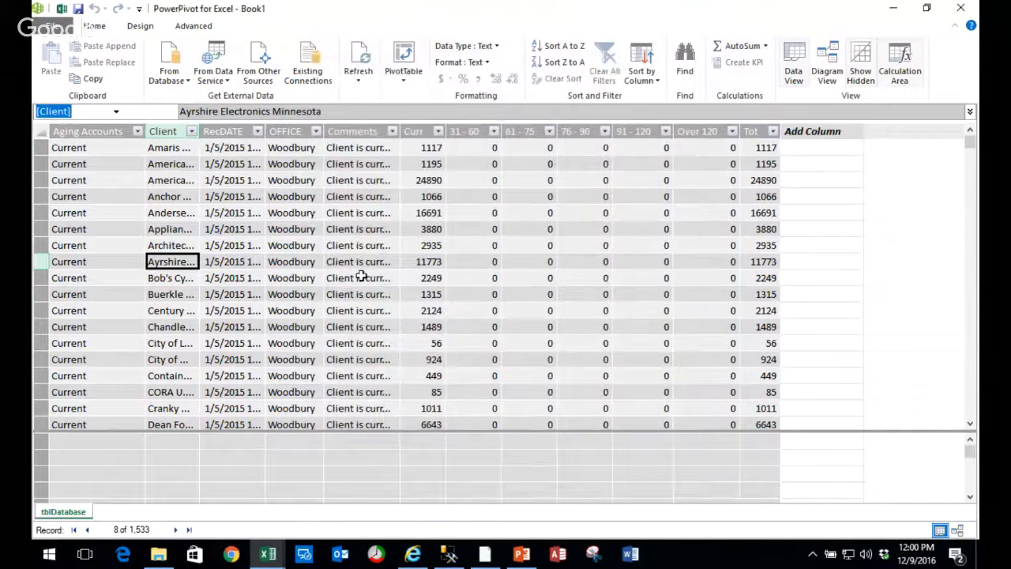
{"action": "left_click", "coordinate": [169, 164]}
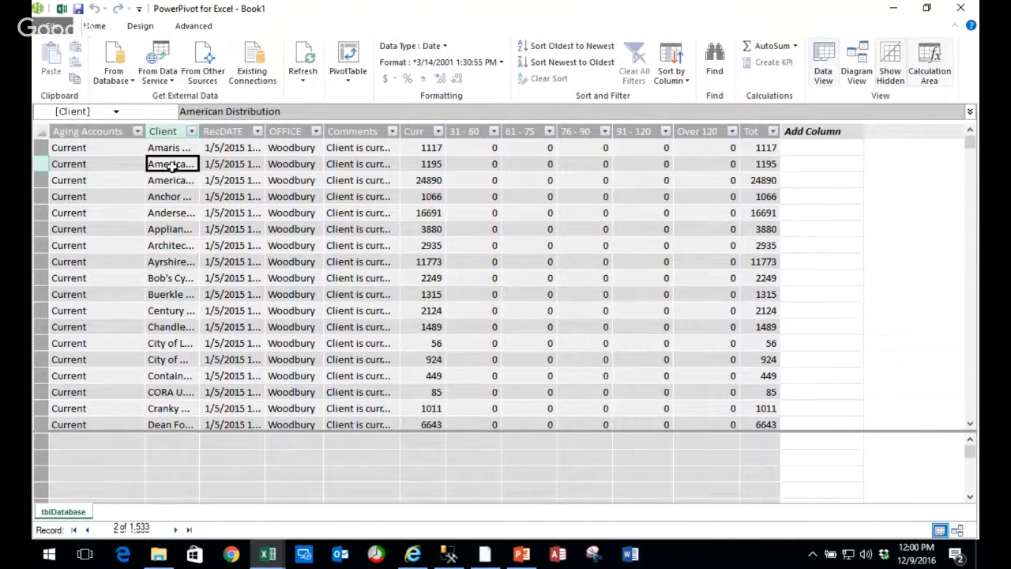
{"action": "key", "text": "Left"}
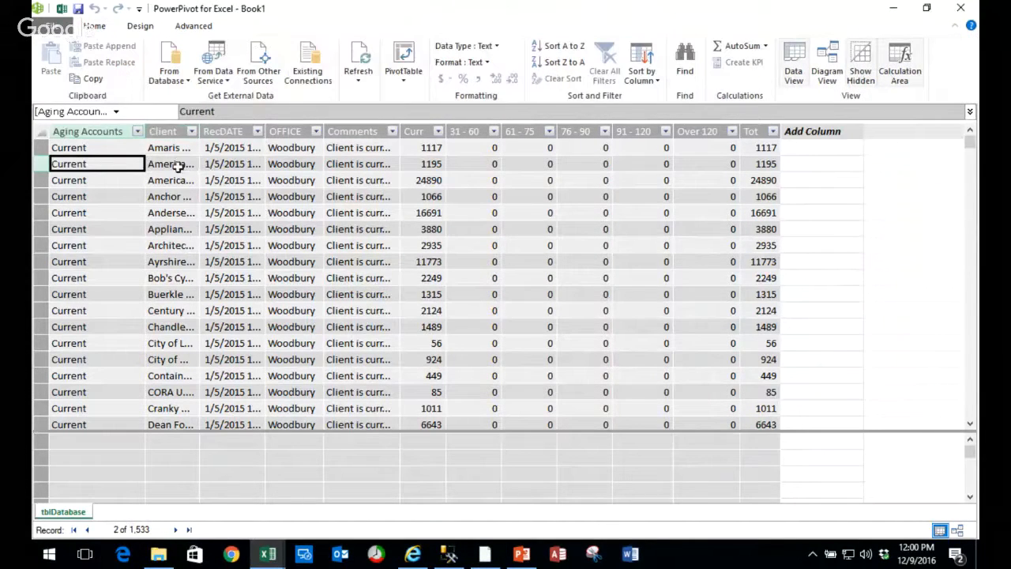
{"action": "left_click", "coordinate": [178, 165]}
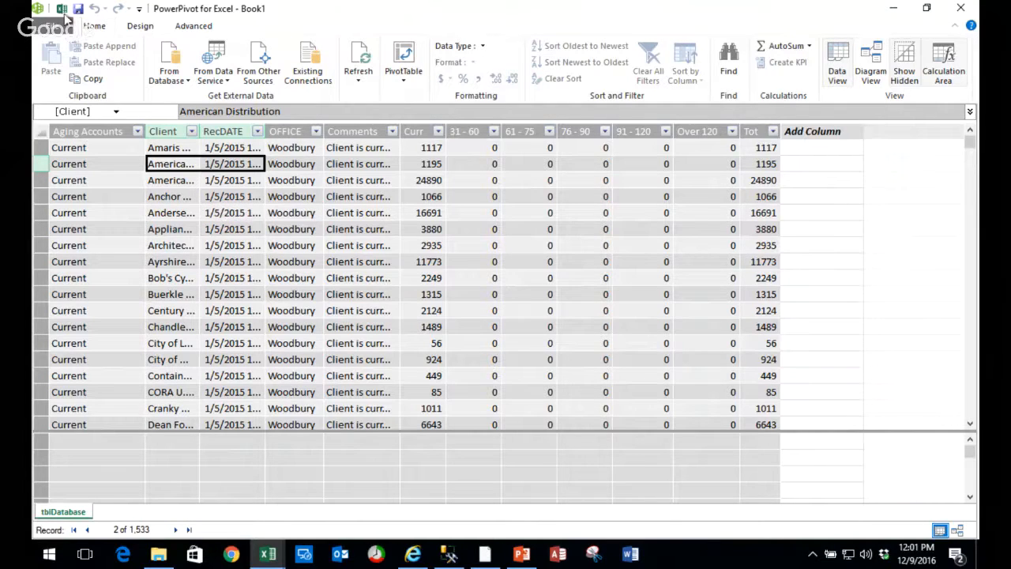
{"action": "left_click", "coordinate": [263, 212]}
{"action": "left_click", "coordinate": [203, 199]}
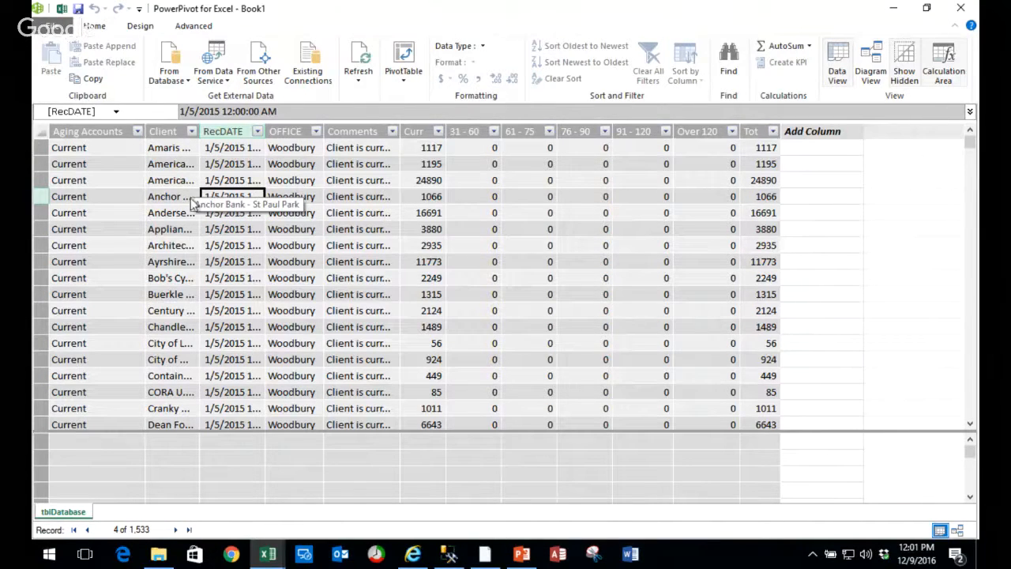
{"action": "left_click", "coordinate": [64, 10]}
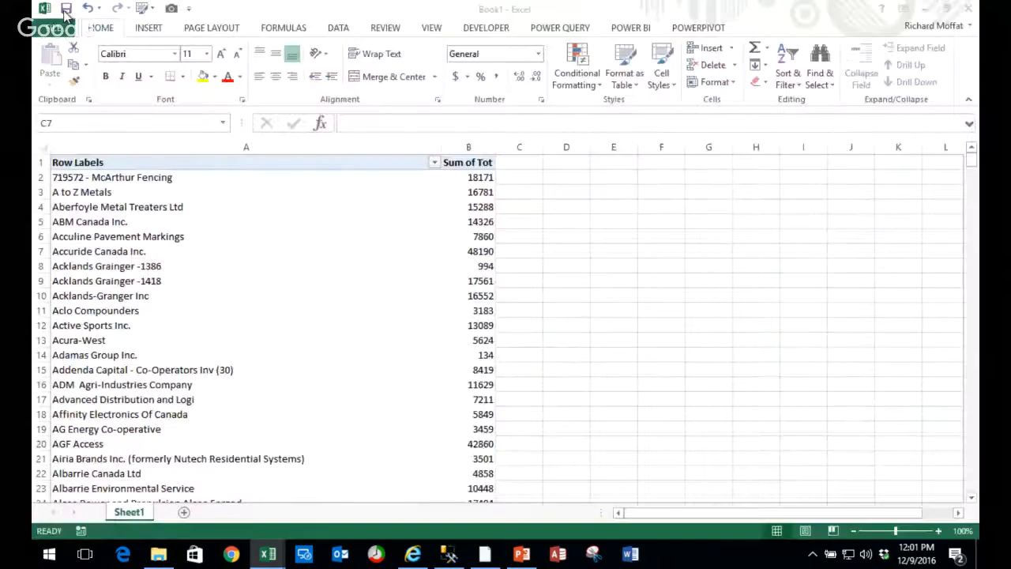
{"action": "left_click", "coordinate": [595, 294]}
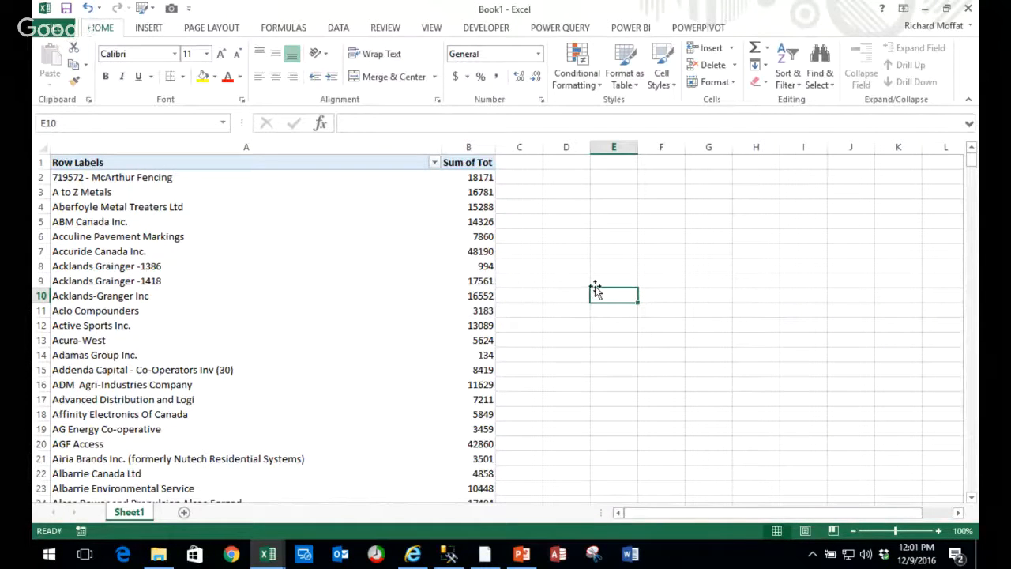
{"action": "left_click", "coordinate": [595, 286]}
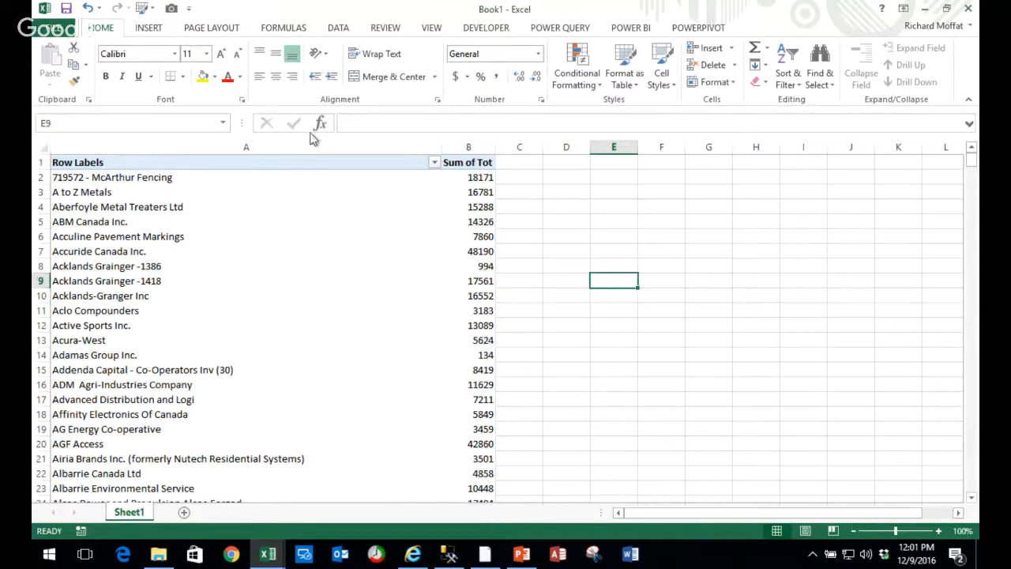
- Open the definition of the ReceivablesData 02 workbook connection and set its command type to SQL
{"action": "left_click", "coordinate": [338, 28]}
{"action": "left_click", "coordinate": [210, 65]}
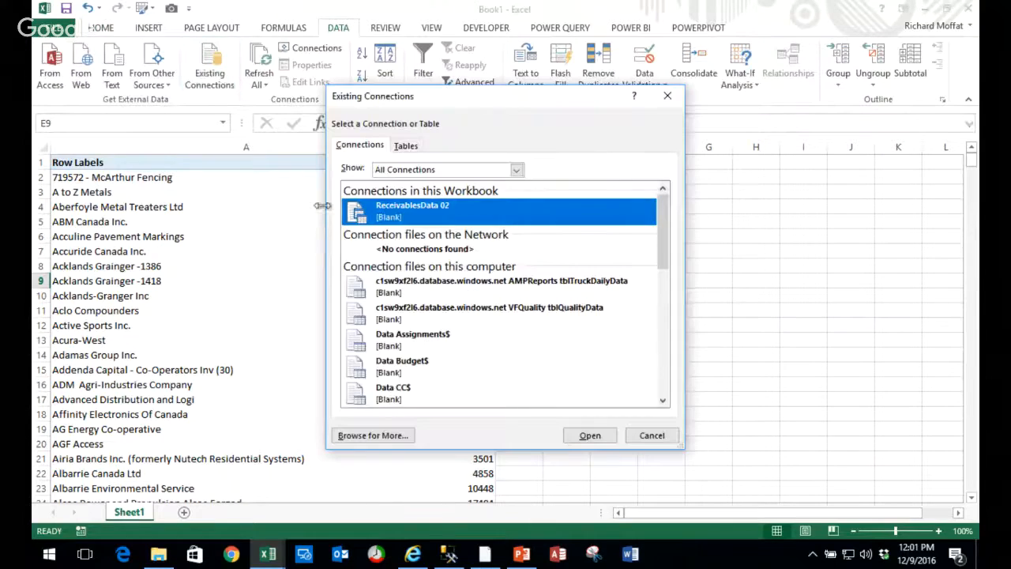
{"action": "right_click", "coordinate": [431, 209]}
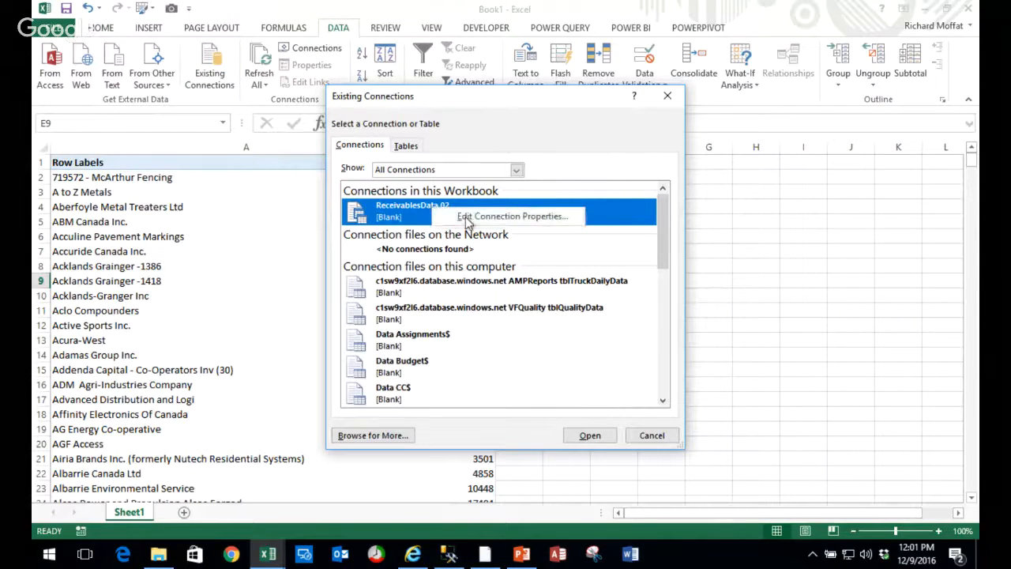
{"action": "left_click", "coordinate": [466, 214]}
{"action": "left_click", "coordinate": [389, 98]}
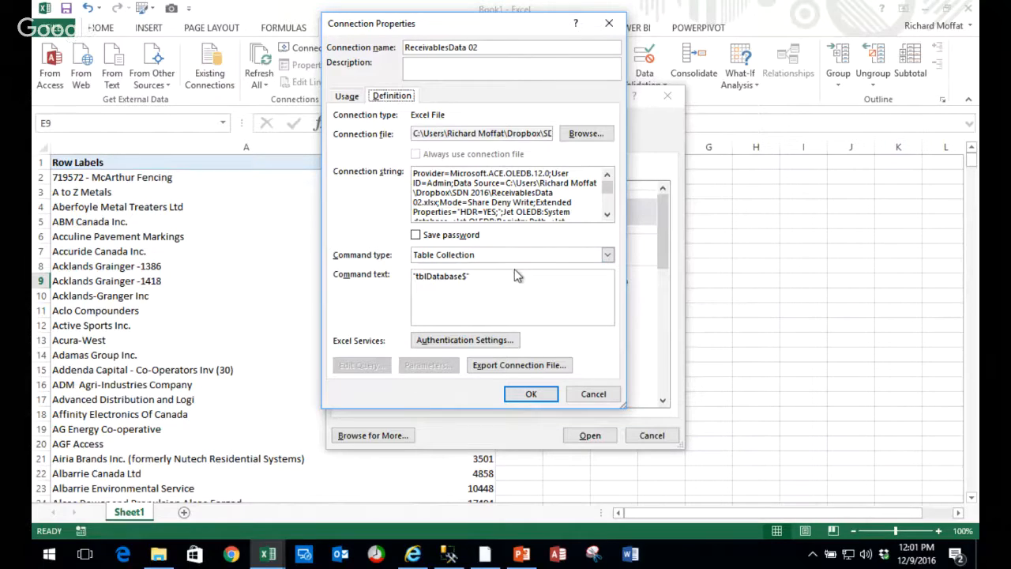
{"action": "left_click", "coordinate": [498, 281]}
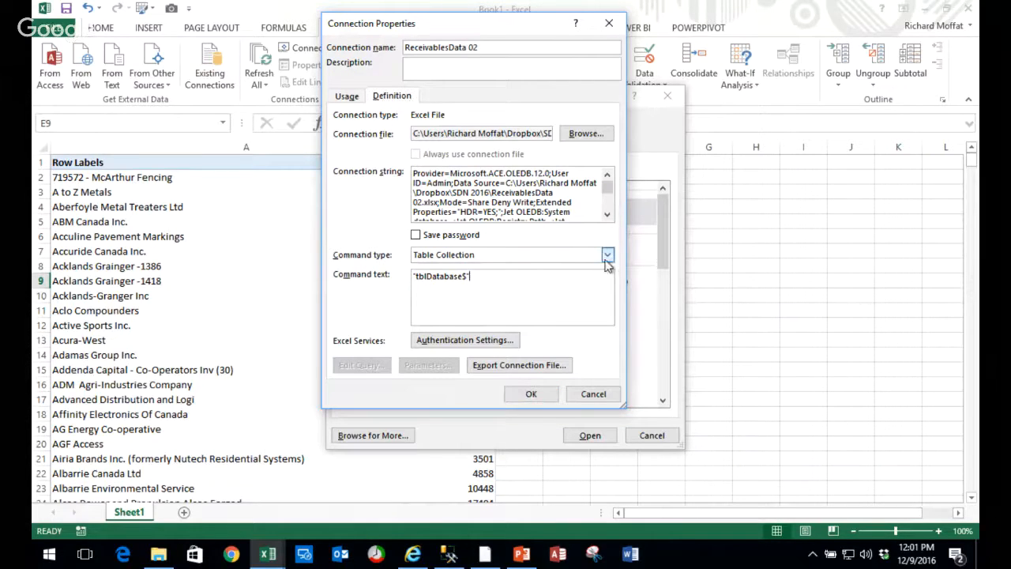
{"action": "left_click", "coordinate": [608, 261]}
{"action": "left_click", "coordinate": [447, 281]}
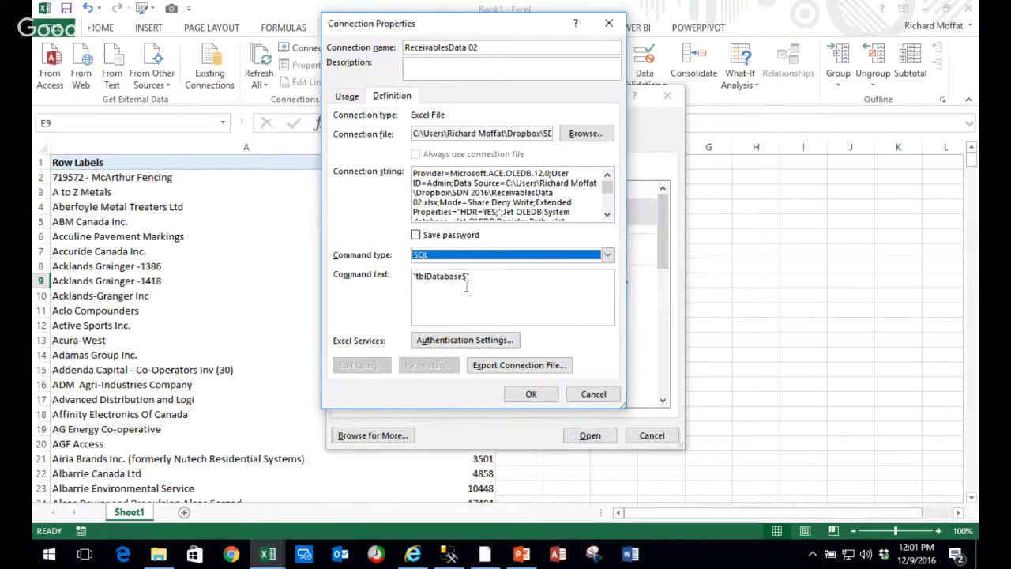
- Replace the connection's command text with "select * from [tblDatabase$]", apply it and close the connections list
{"action": "left_click", "coordinate": [485, 280]}
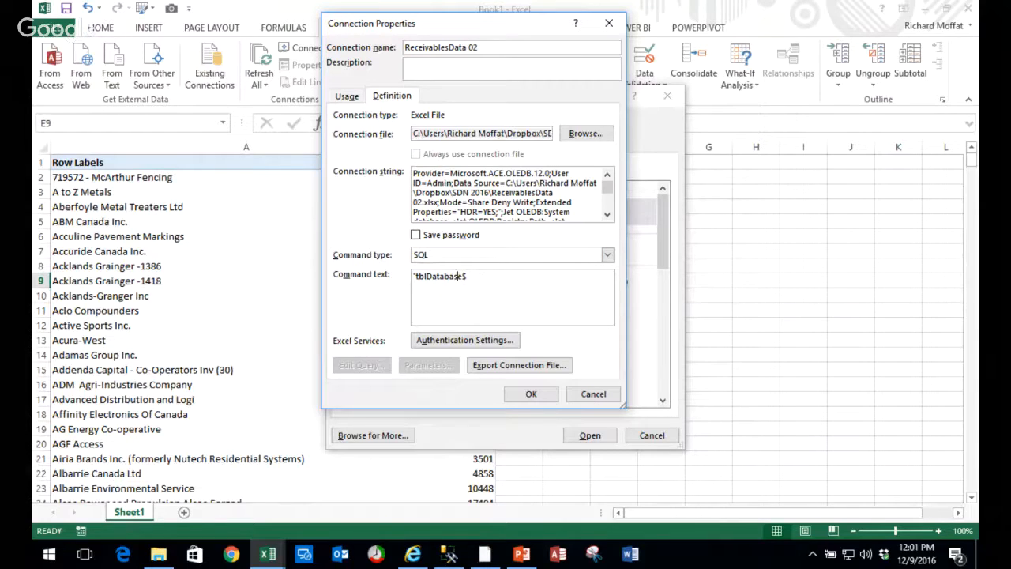
{"action": "key", "text": "Left"}
{"action": "key", "text": "Left"}
{"action": "key", "text": "Left"}
{"action": "key", "text": "Left"}
{"action": "key", "text": "Left"}
{"action": "key", "text": "Left"}
{"action": "key", "text": "Left"}
{"action": "key", "text": "Left"}
{"action": "key", "text": "Left"}
{"action": "key", "text": "Left"}
{"action": "key", "text": "BackSpace"}
{"action": "type", "text": "select * fr"}
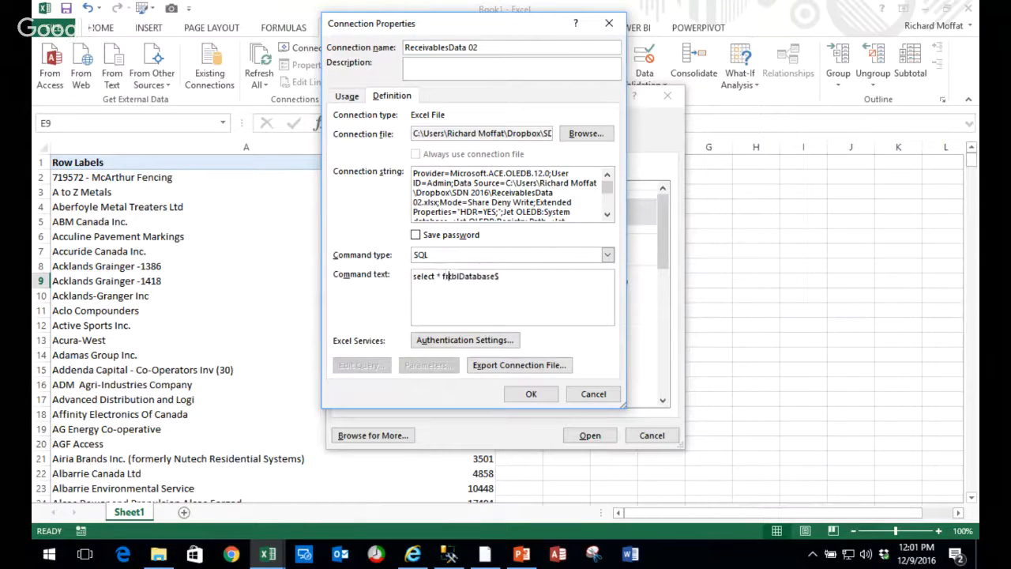
{"action": "type", "text": "om [tblDatabase$]"}
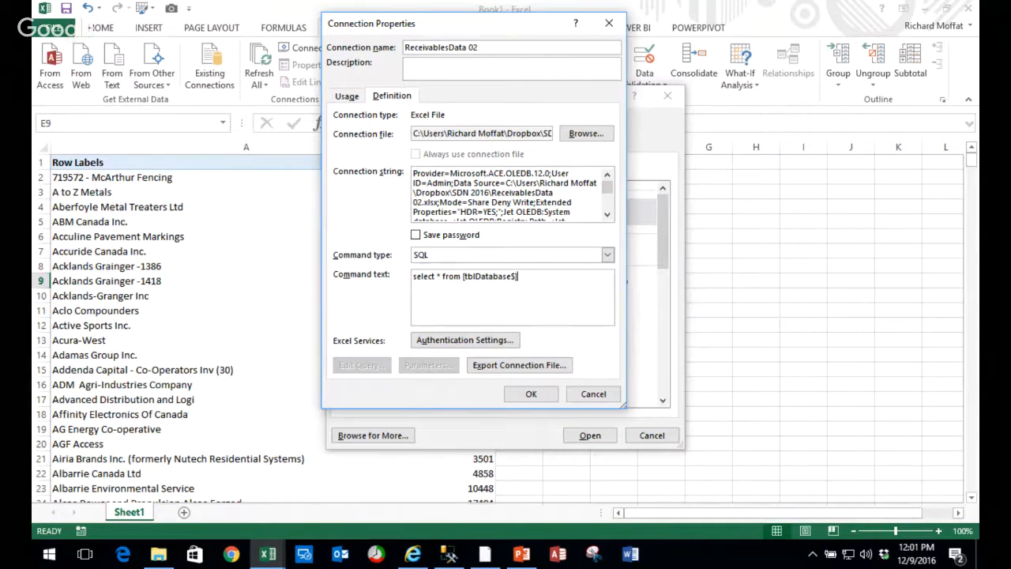
{"action": "left_click", "coordinate": [531, 395]}
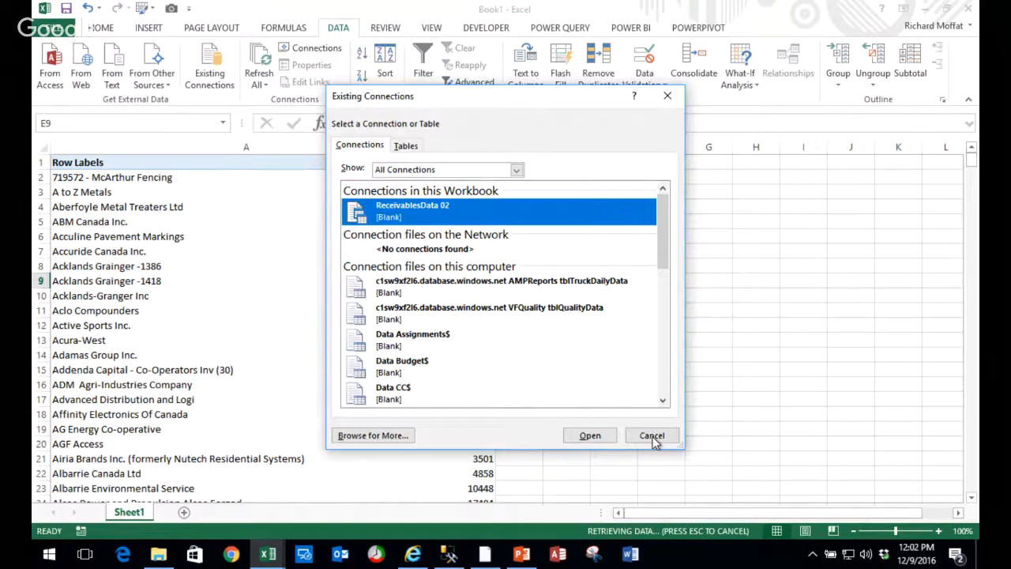
{"action": "left_click", "coordinate": [653, 436]}
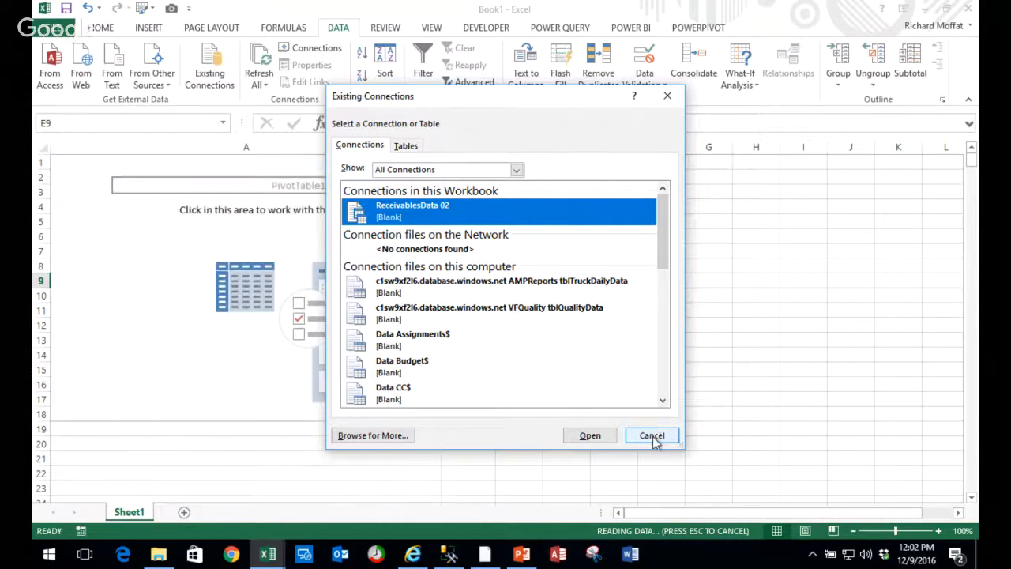
{"action": "left_click", "coordinate": [654, 439]}
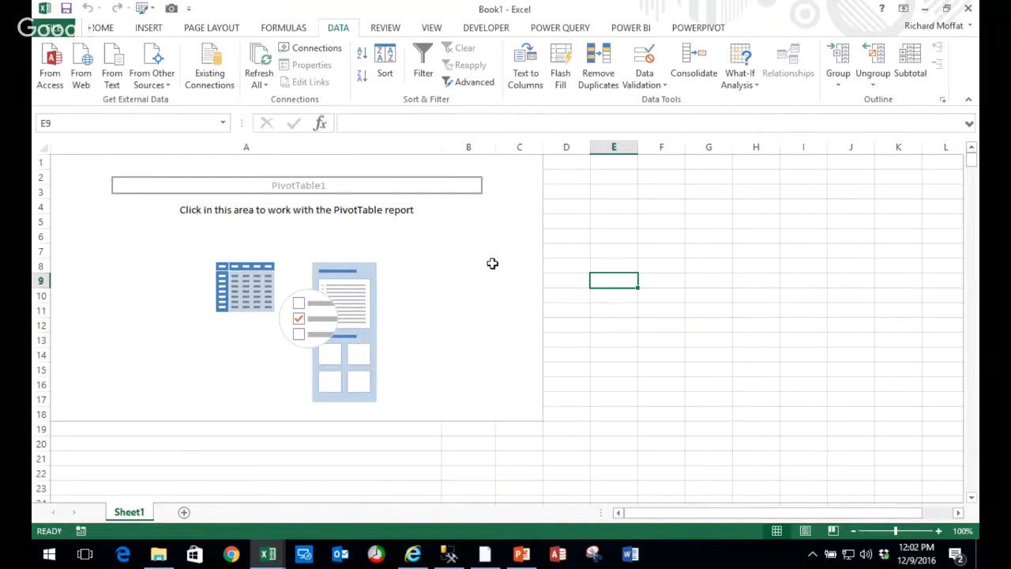
- Open the PowerPivot data model to examine the table loaded by the edited connection
{"action": "key", "text": "Left"}
{"action": "key", "text": "Left"}
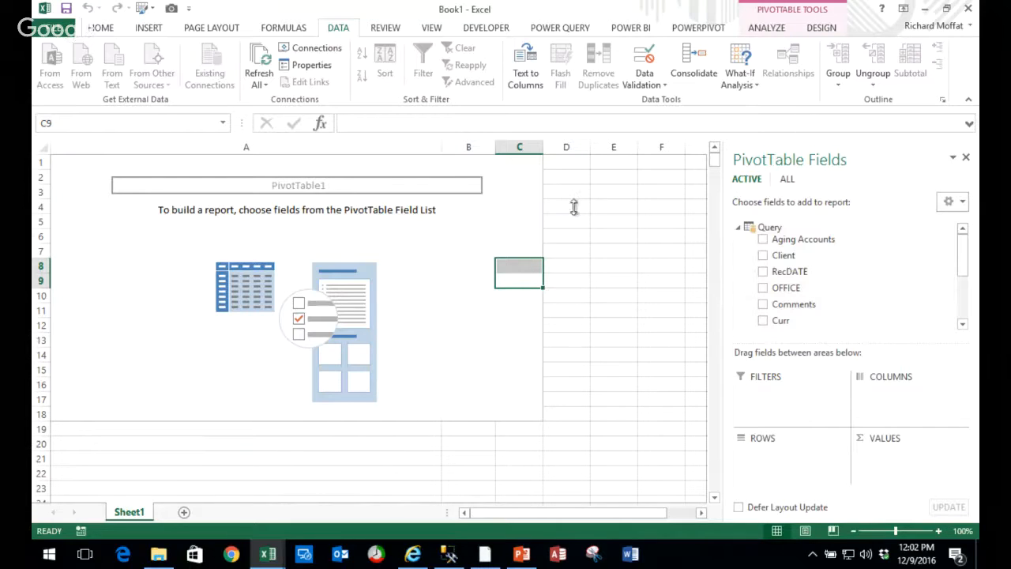
{"action": "left_click", "coordinate": [695, 29]}
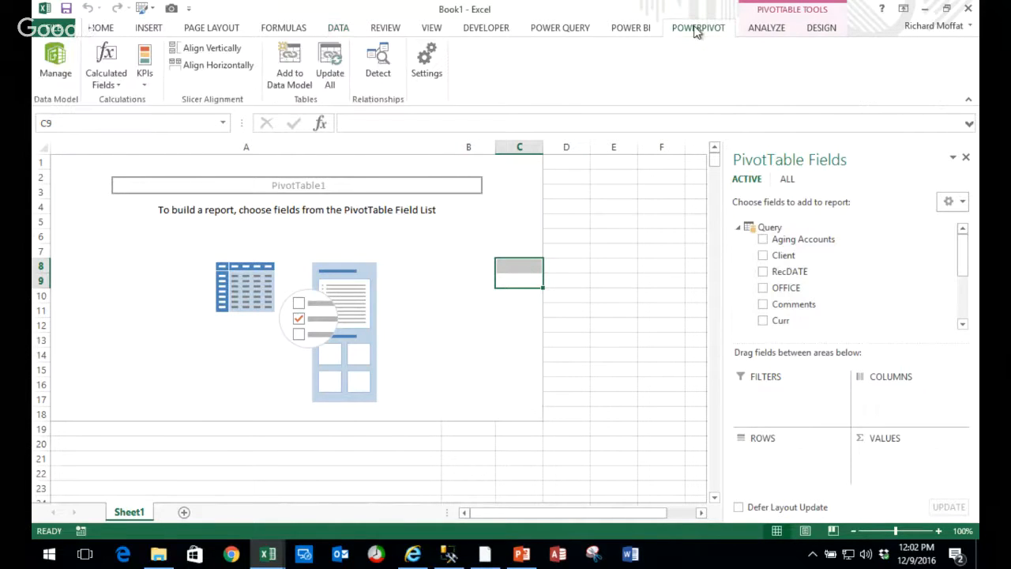
{"action": "left_click", "coordinate": [53, 74]}
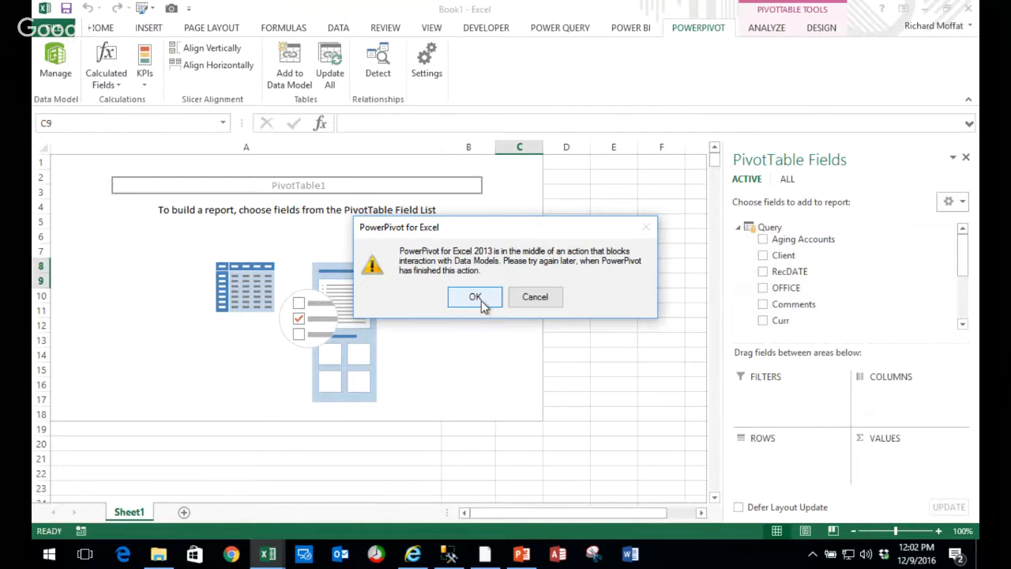
{"action": "left_click", "coordinate": [482, 304]}
{"action": "left_click", "coordinate": [585, 295]}
{"action": "left_click", "coordinate": [589, 266]}
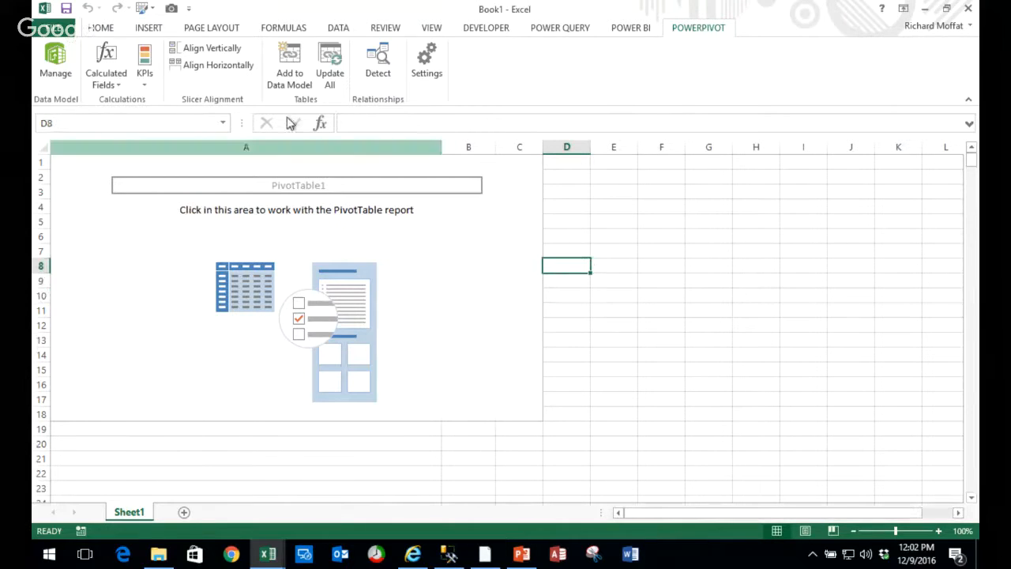
{"action": "left_click", "coordinate": [47, 64]}
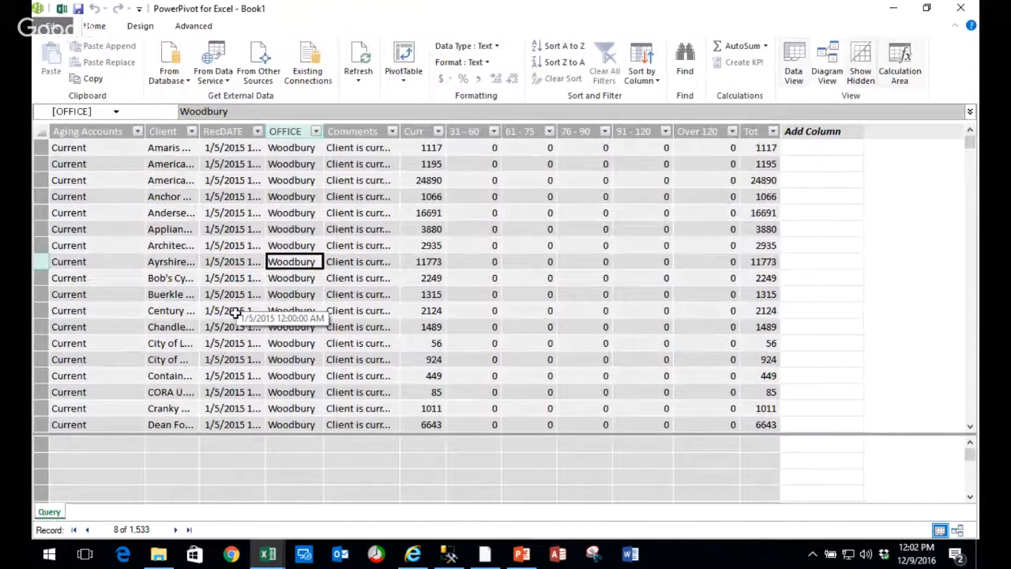
- Return to the workbook, add a new blank worksheet and delete Sheet1 with its PivotTable
{"action": "left_click", "coordinate": [61, 9]}
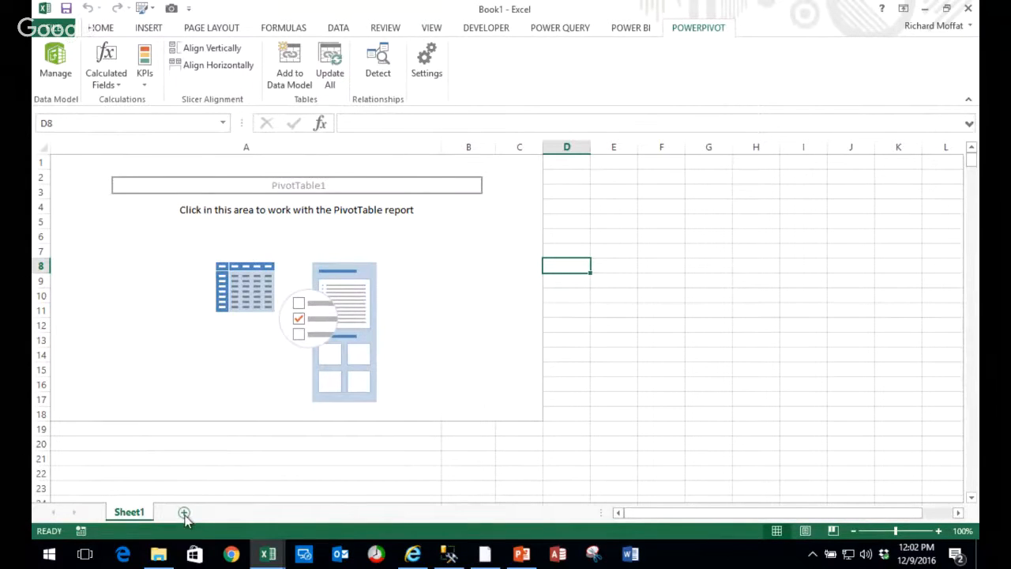
{"action": "left_click", "coordinate": [185, 513]}
{"action": "right_click", "coordinate": [124, 515]}
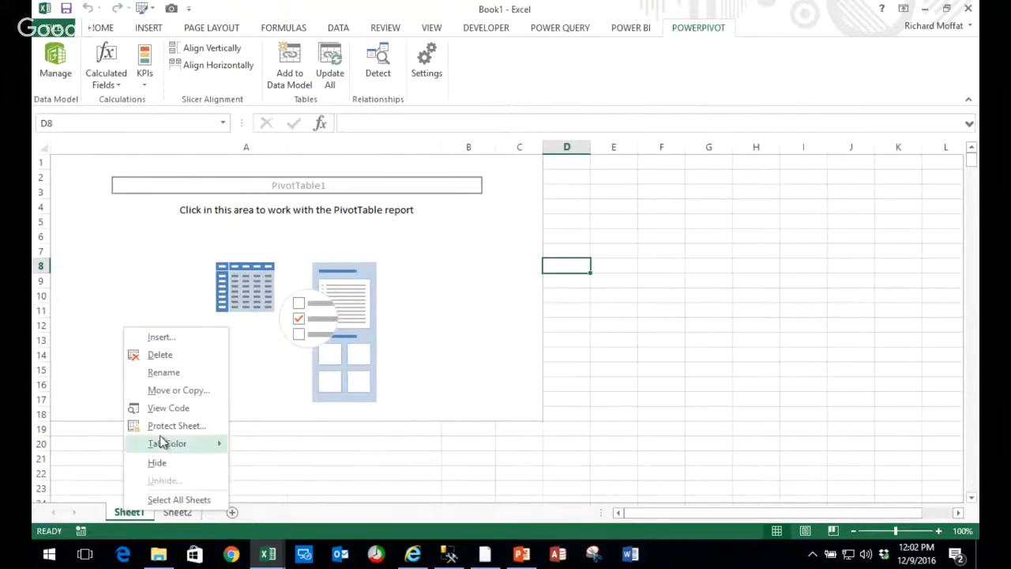
{"action": "left_click", "coordinate": [176, 357]}
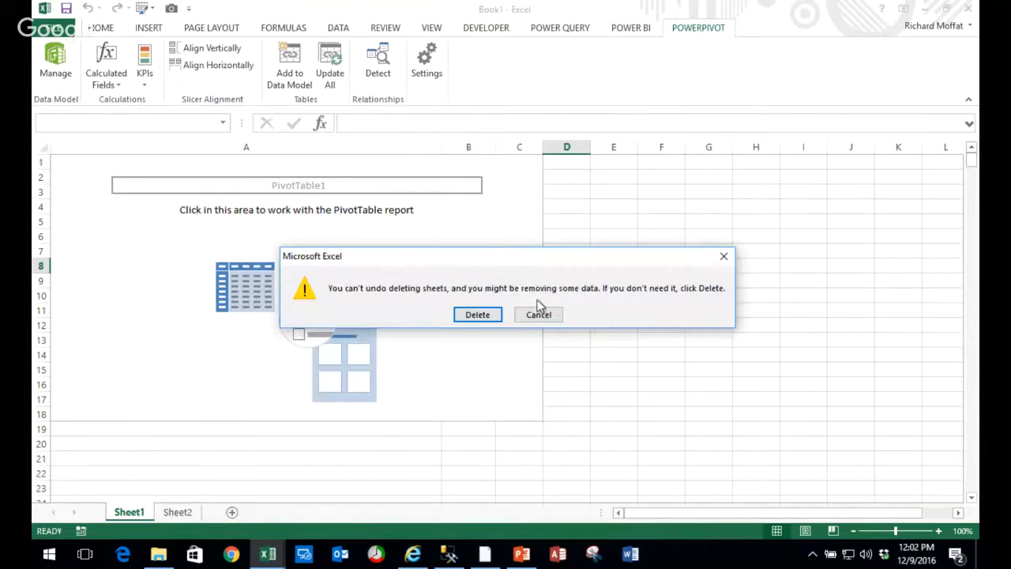
{"action": "left_click", "coordinate": [477, 313]}
{"action": "left_click", "coordinate": [555, 264]}
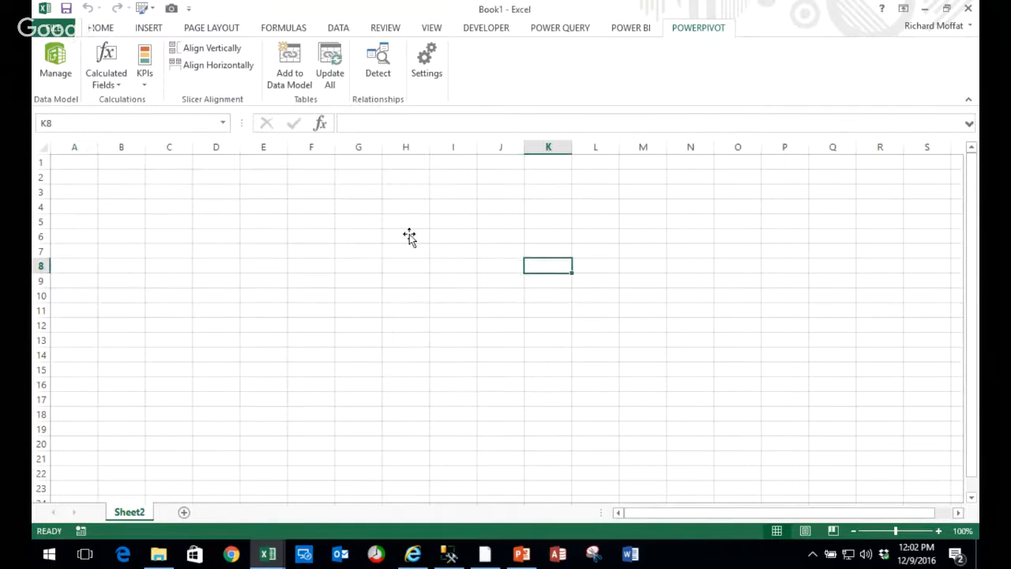
- Check that the data model still holds the Query table's records, and go back to the workbook
{"action": "left_click", "coordinate": [407, 250]}
{"action": "left_click", "coordinate": [338, 28]}
{"action": "left_click", "coordinate": [320, 290]}
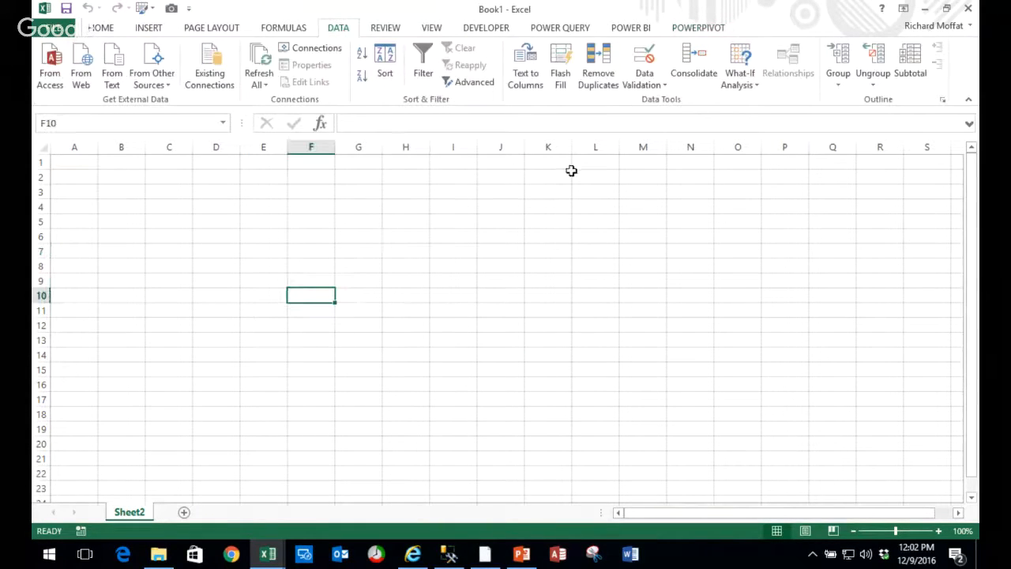
{"action": "left_click", "coordinate": [711, 27]}
{"action": "left_click", "coordinate": [52, 65]}
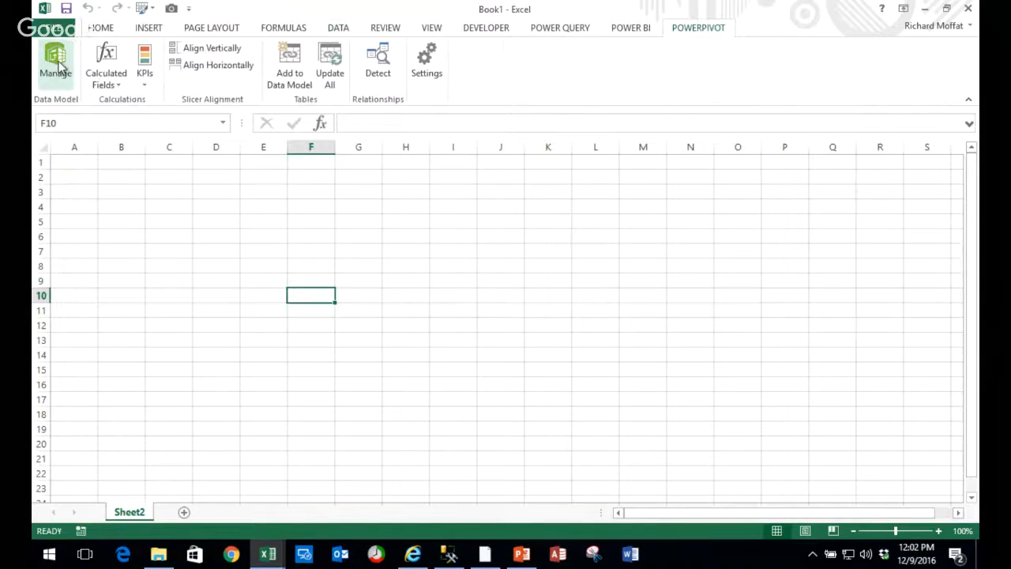
{"action": "left_click", "coordinate": [305, 180]}
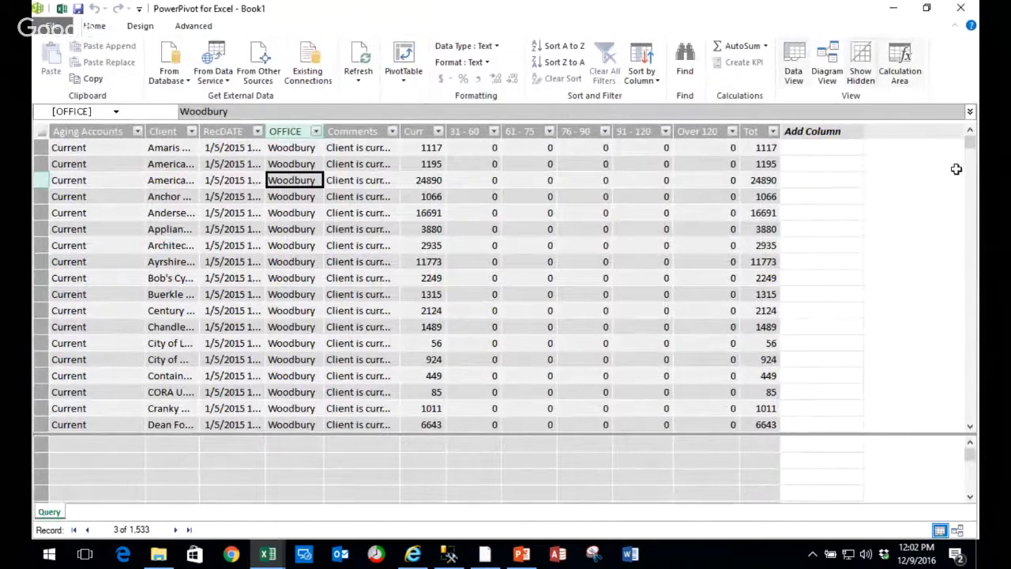
{"action": "left_click_drag", "start_coordinate": [970, 144], "coordinate": [949, 141]}
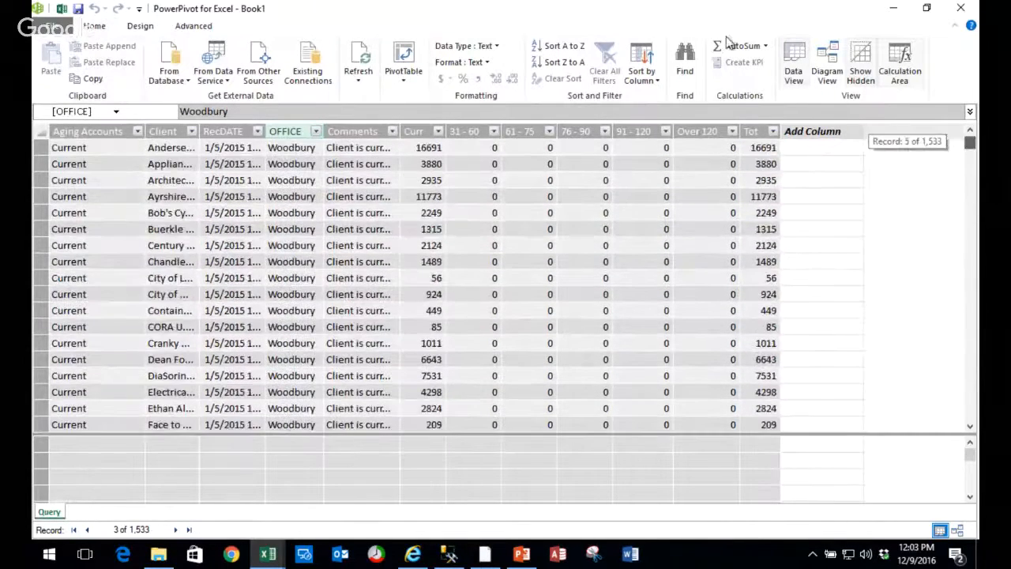
{"action": "left_click", "coordinate": [61, 10]}
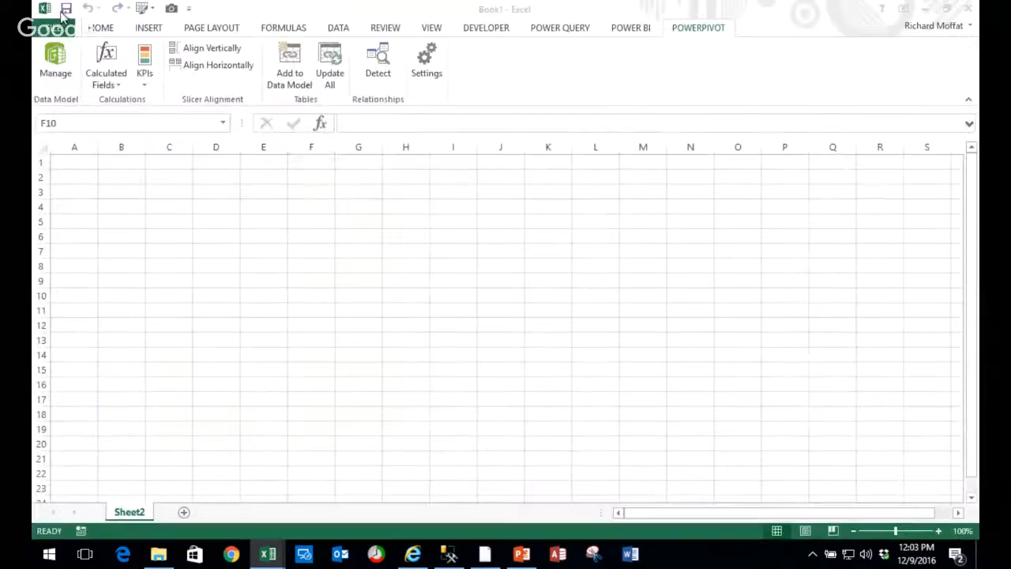
- Open the definition of the workbook's ReceivablesData 02 connection from the existing connections list
{"action": "left_click", "coordinate": [216, 222]}
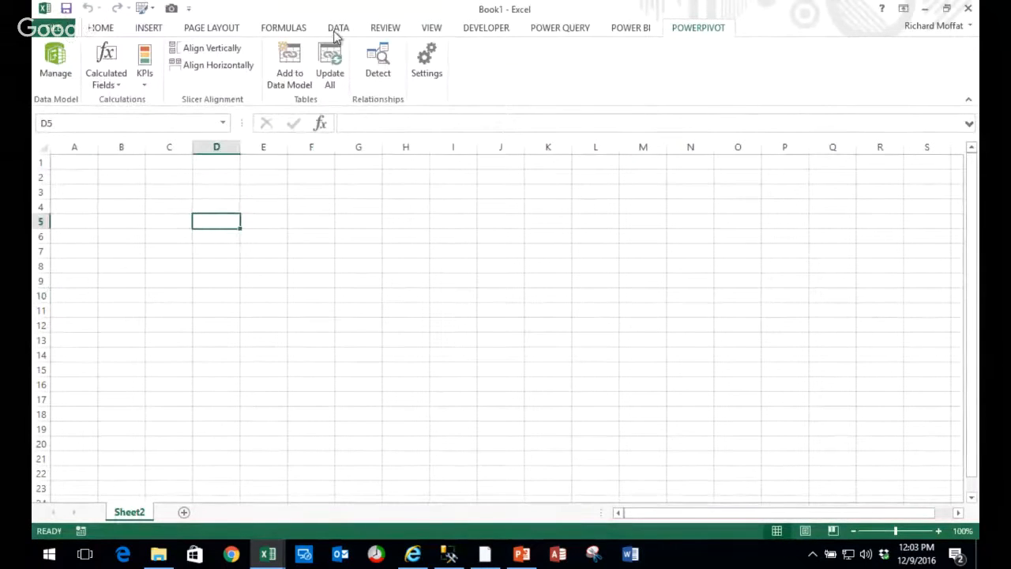
{"action": "left_click", "coordinate": [335, 27]}
{"action": "left_click", "coordinate": [213, 78]}
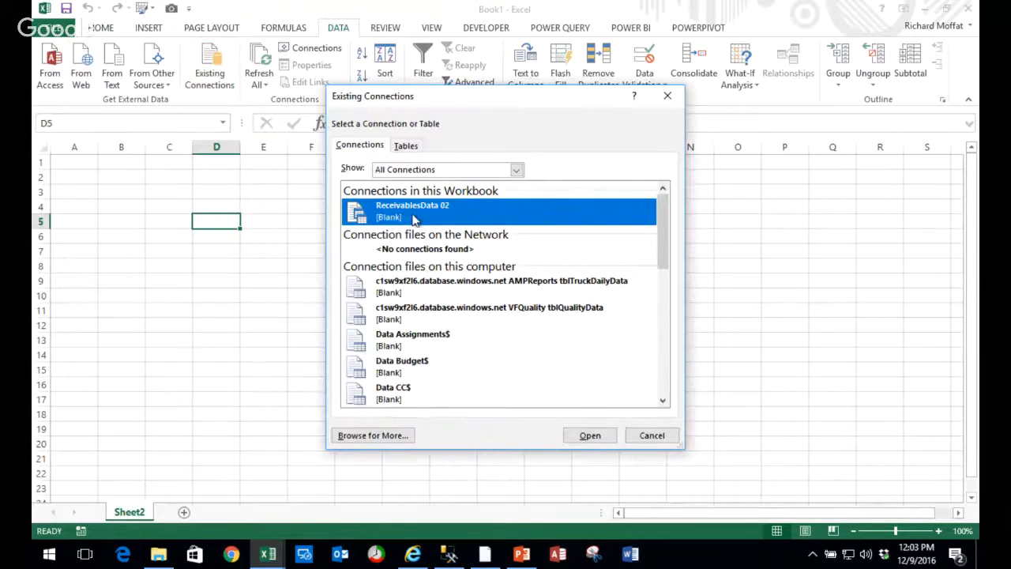
{"action": "right_click", "coordinate": [401, 215]}
{"action": "left_click", "coordinate": [467, 224]}
{"action": "left_click", "coordinate": [393, 98]}
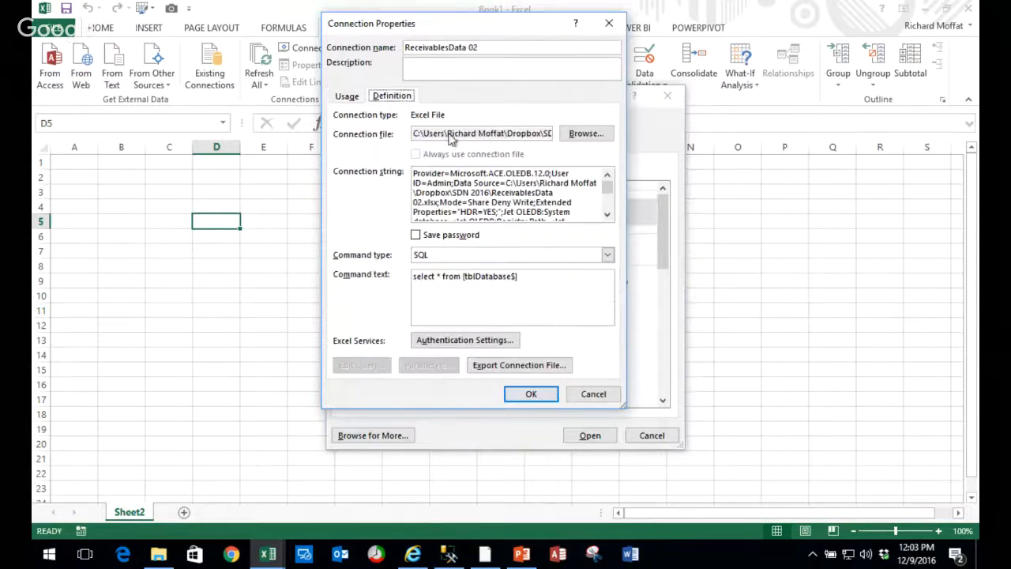
- Try to filter the connection's command text with a where clause for [OFFICE] equal to London, and close the connections list
{"action": "left_click", "coordinate": [537, 274]}
{"action": "type", "text": "where [OFICE] = 'Lo"}
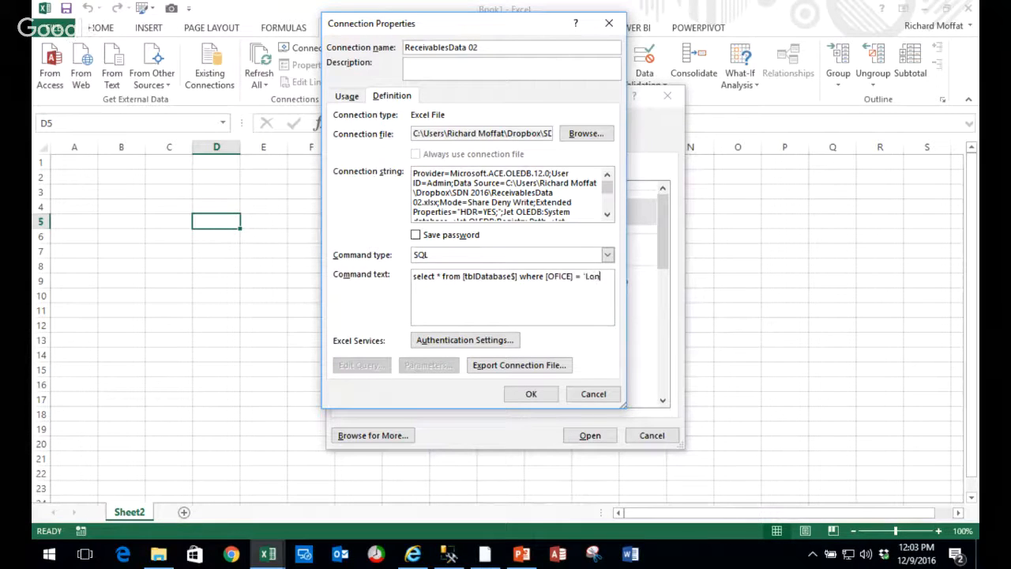
{"action": "type", "text": "n"}
{"action": "left_click", "coordinate": [556, 277]}
{"action": "type", "text": "F"}
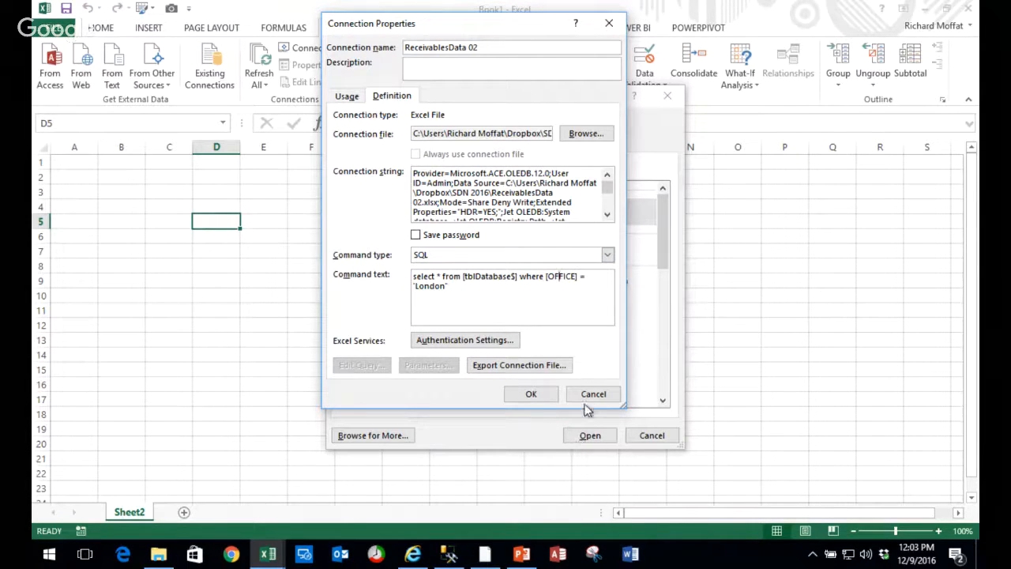
{"action": "left_click", "coordinate": [531, 394]}
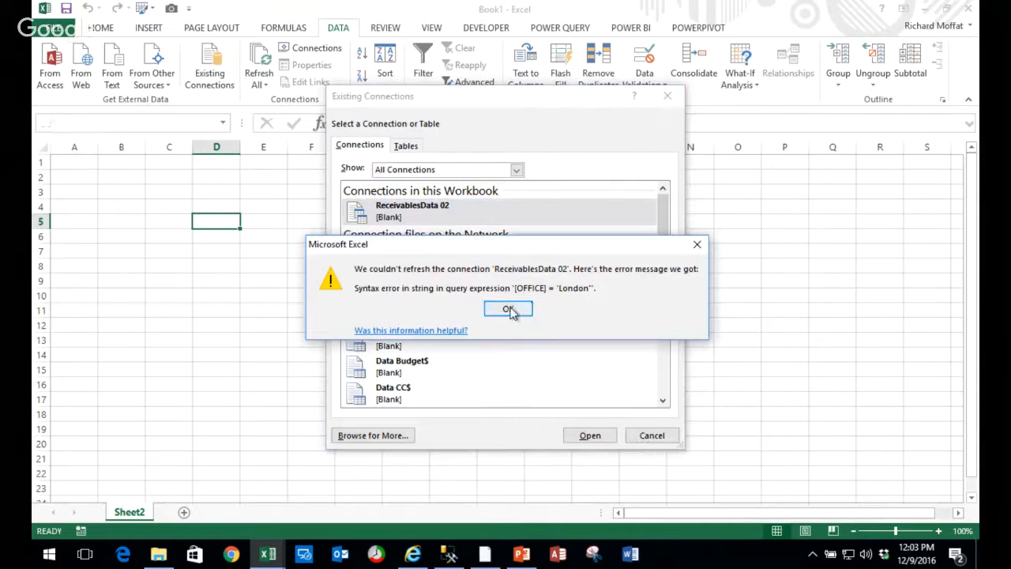
{"action": "left_click", "coordinate": [508, 309]}
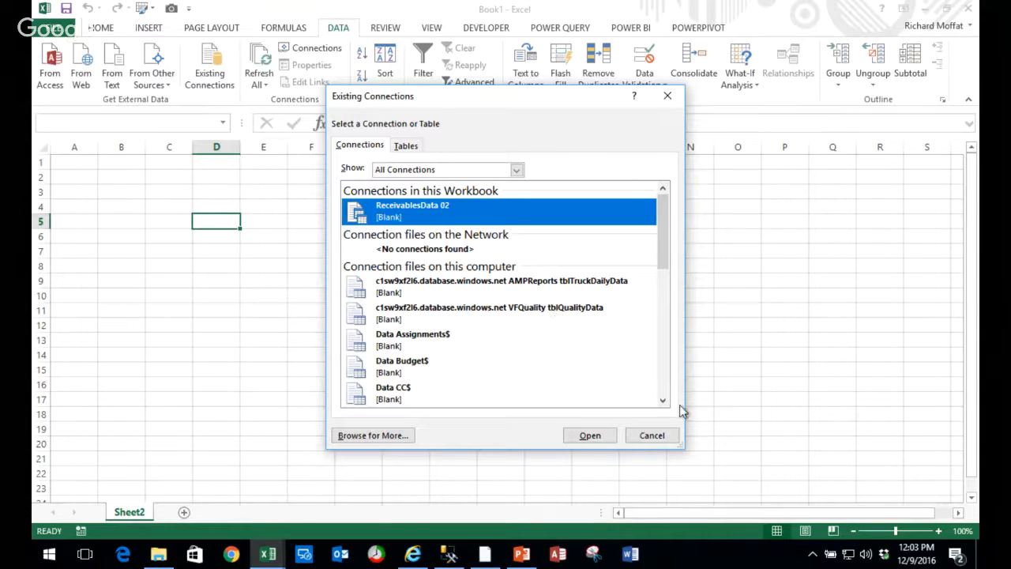
{"action": "left_click", "coordinate": [648, 442]}
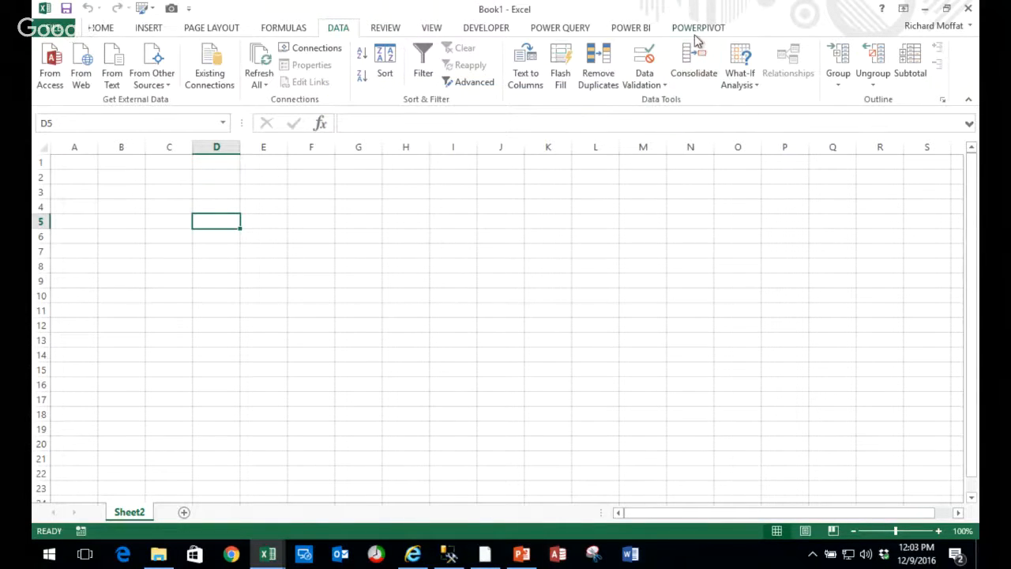
- Check the Query table's records in the PowerPivot data model and go back to the workbook
{"action": "left_click", "coordinate": [699, 30]}
{"action": "left_click", "coordinate": [49, 65]}
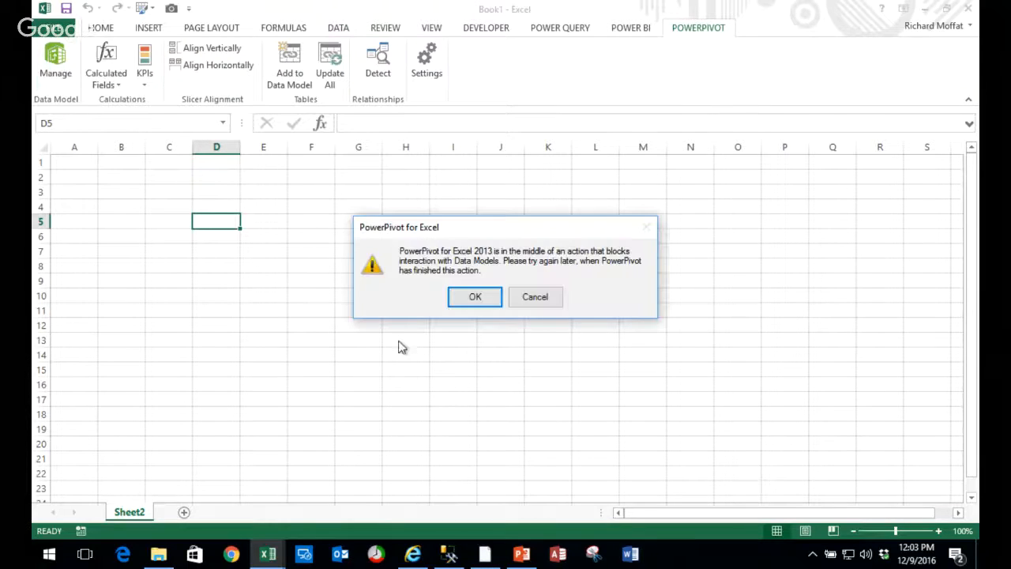
{"action": "left_click", "coordinate": [478, 300]}
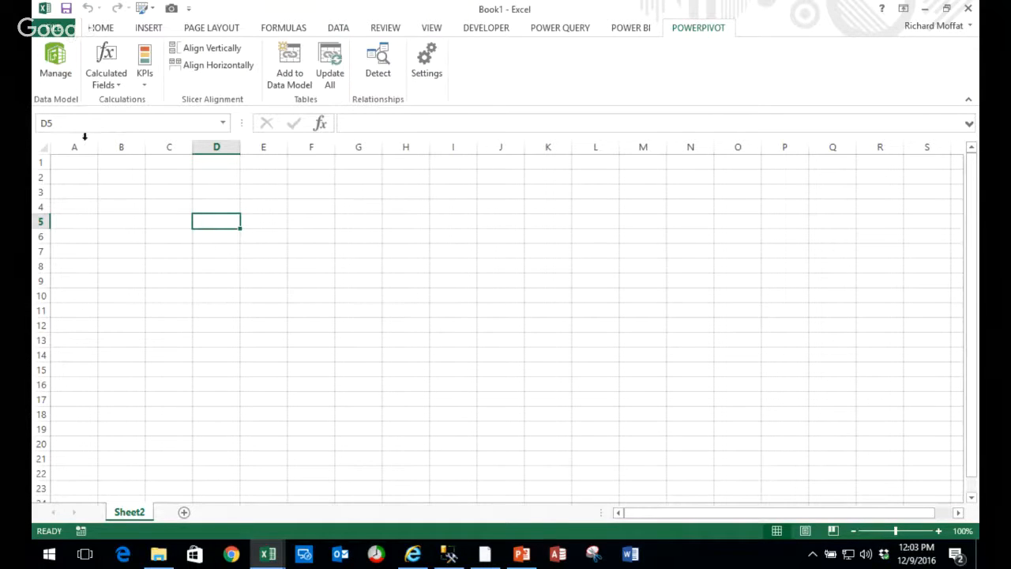
{"action": "left_click", "coordinate": [65, 75]}
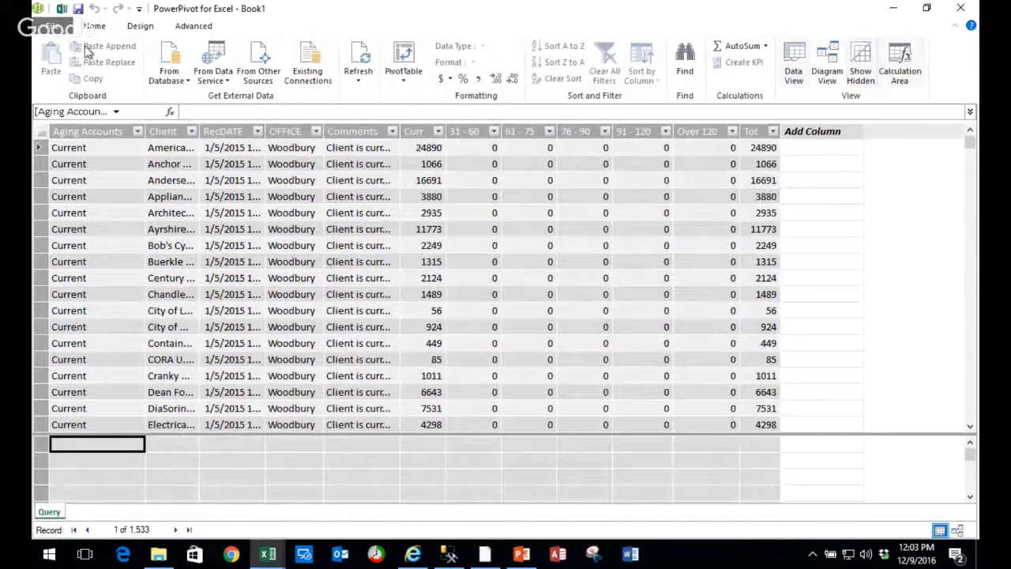
{"action": "left_click", "coordinate": [62, 8]}
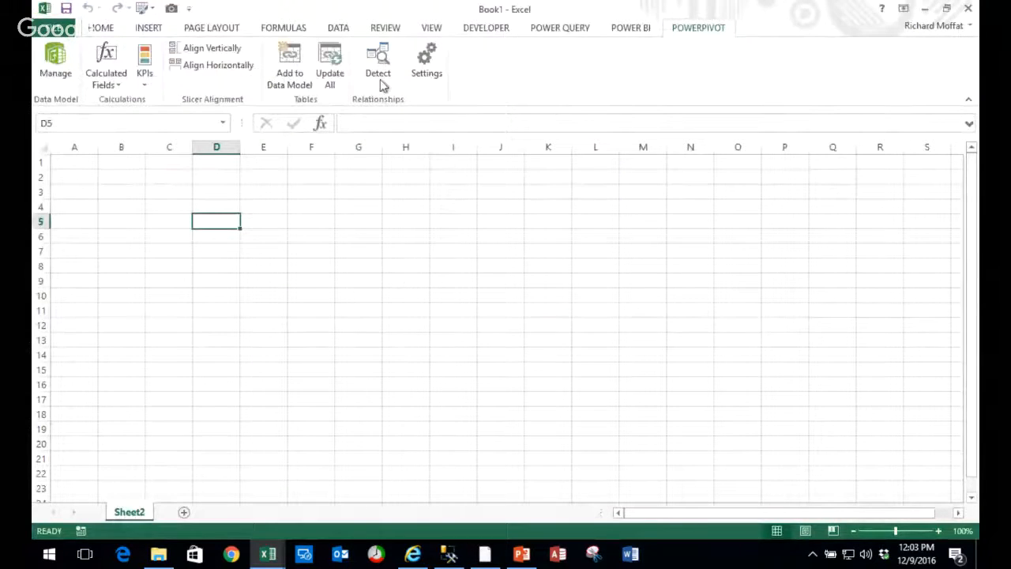
- Correct the quotes in ReceivablesData 02's command text to read select * from [tblDatabase$] where [OFFICE] = "London", apply it and close the connections list
{"action": "left_click", "coordinate": [346, 34]}
{"action": "left_click", "coordinate": [234, 64]}
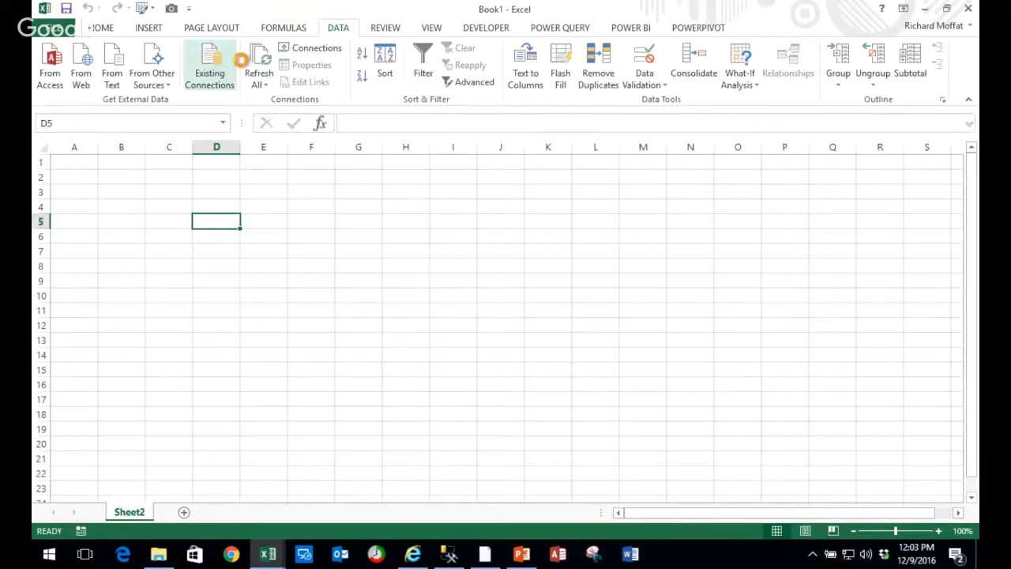
{"action": "right_click", "coordinate": [485, 214]}
{"action": "left_click", "coordinate": [518, 223]}
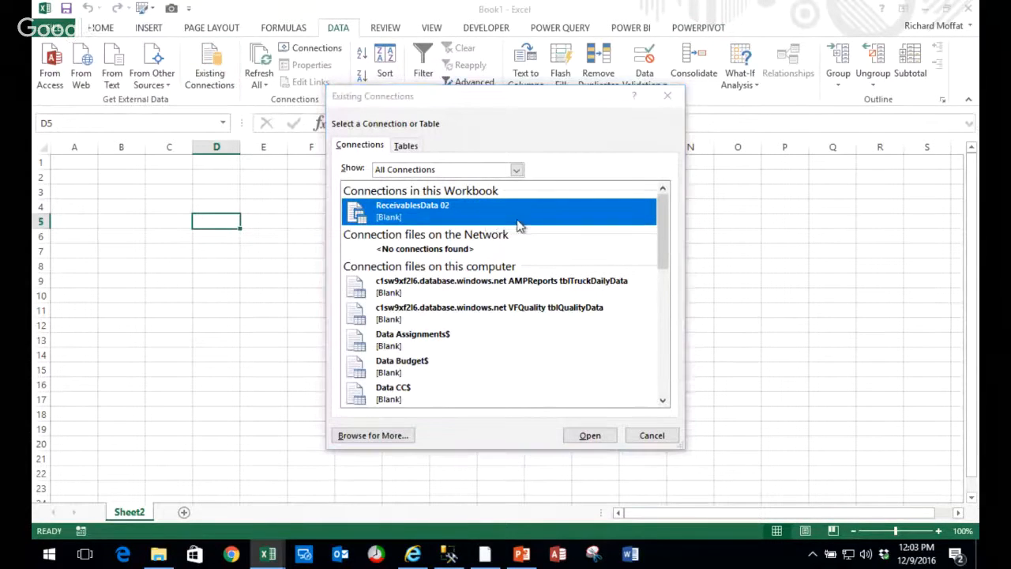
{"action": "left_click", "coordinate": [395, 96]}
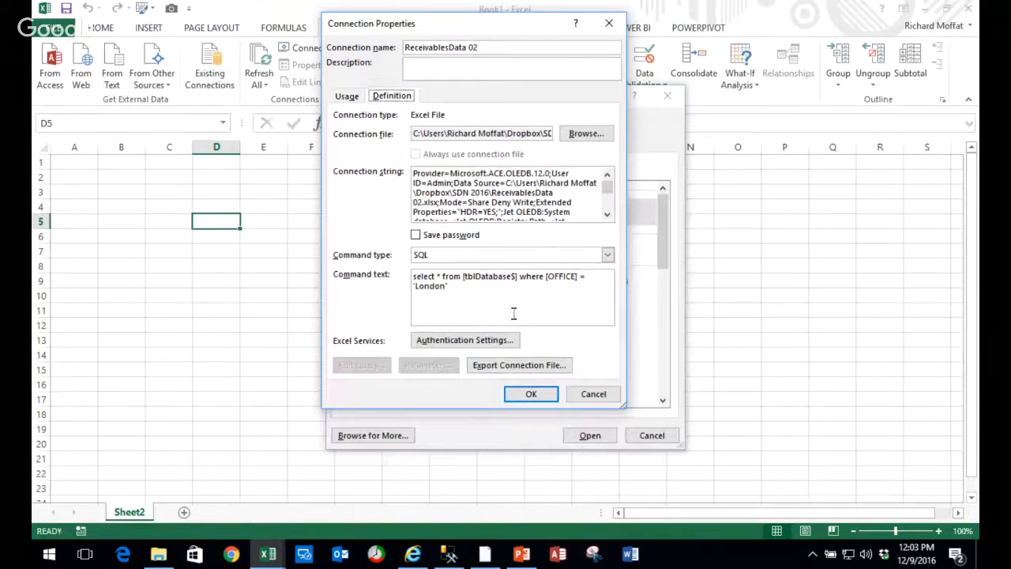
{"action": "left_click", "coordinate": [554, 290]}
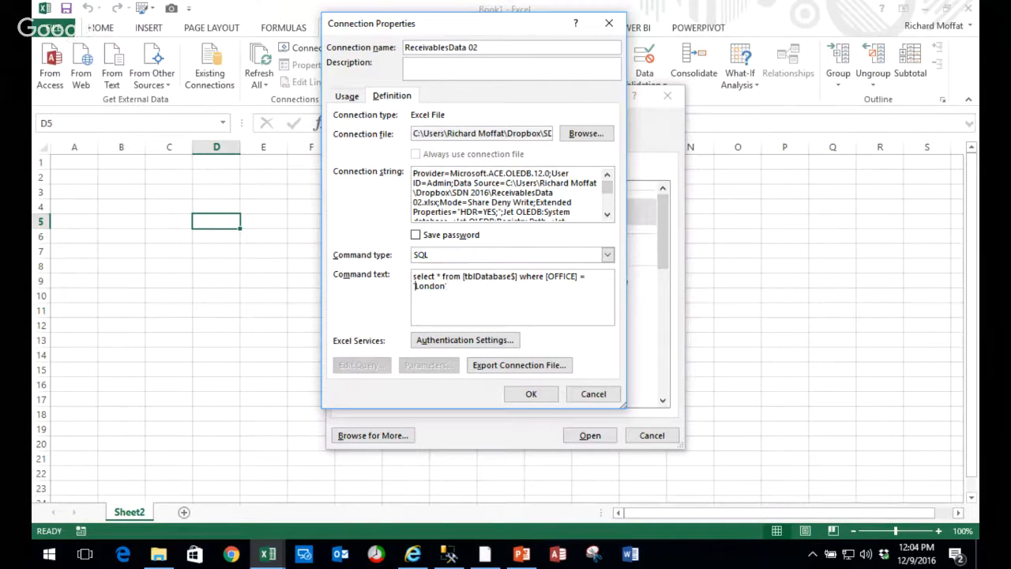
{"action": "key", "text": "BackSpace"}
{"action": "type", "text": "'"}
{"action": "left_click", "coordinate": [531, 393]}
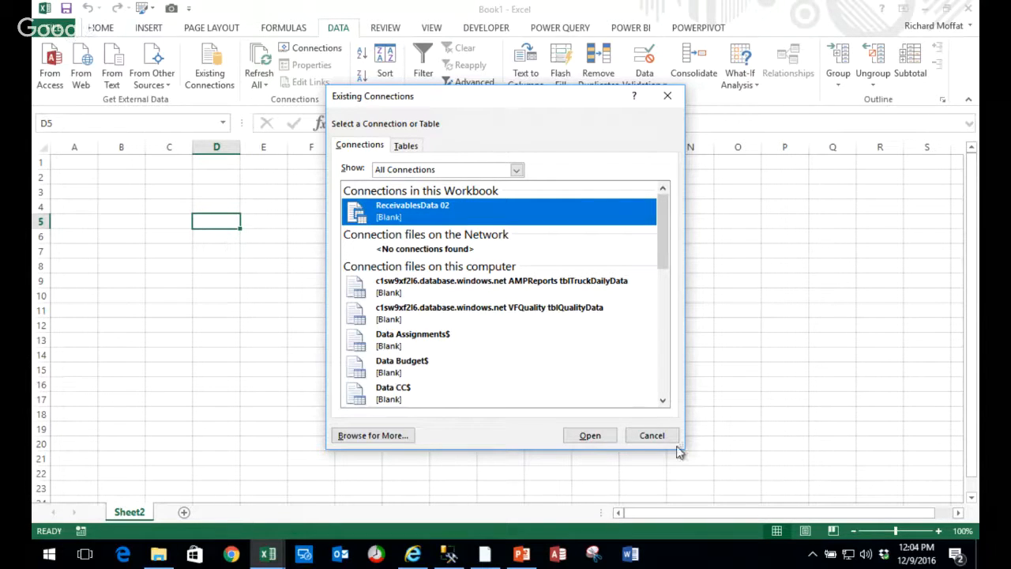
{"action": "left_click", "coordinate": [653, 435]}
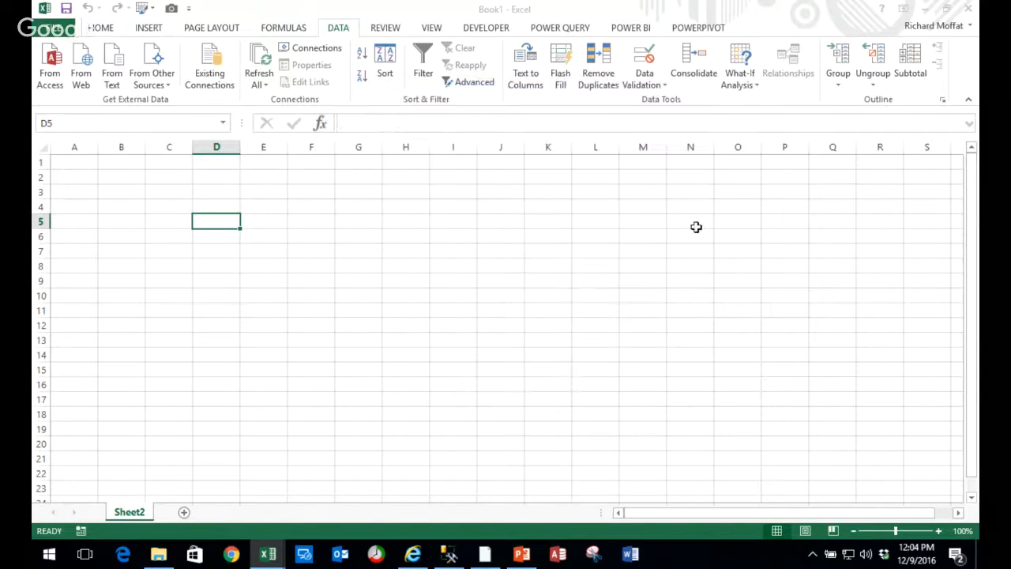
- Open the PowerPivot data model to examine the table loaded by the London filter, and return to the worksheet
{"action": "left_click", "coordinate": [713, 29]}
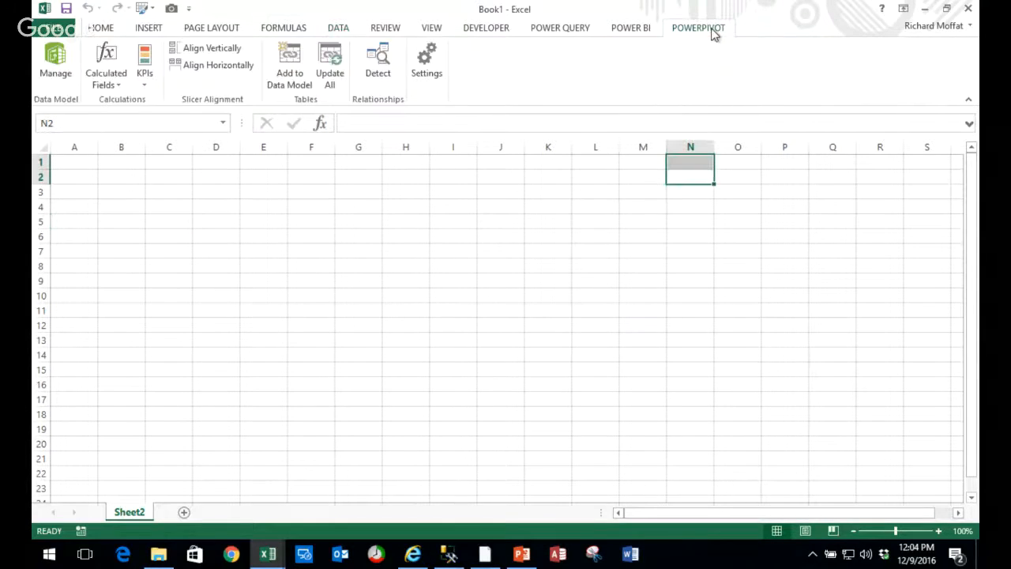
{"action": "left_click", "coordinate": [50, 64]}
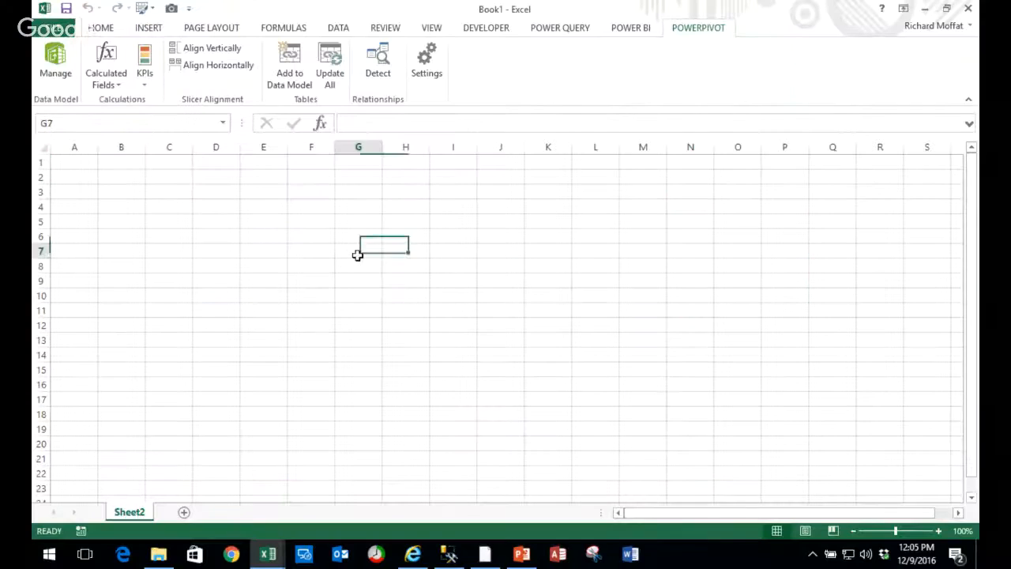
{"action": "left_click", "coordinate": [171, 226]}
{"action": "left_click", "coordinate": [74, 163]}
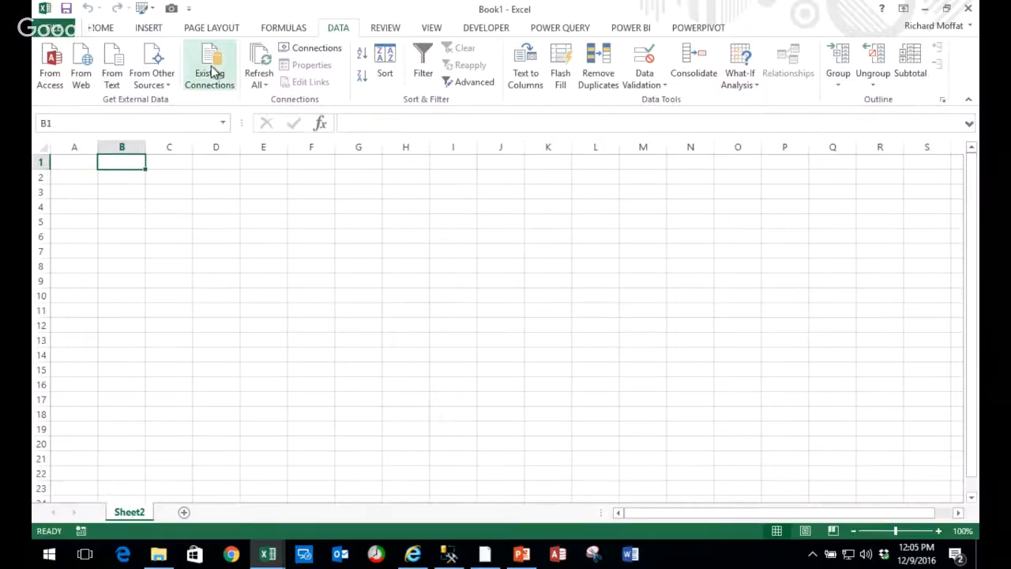
- Copy the full SQL command text from the ReceivablesData 02 connection and close its properties and the connections list without changes
{"action": "left_click", "coordinate": [211, 71]}
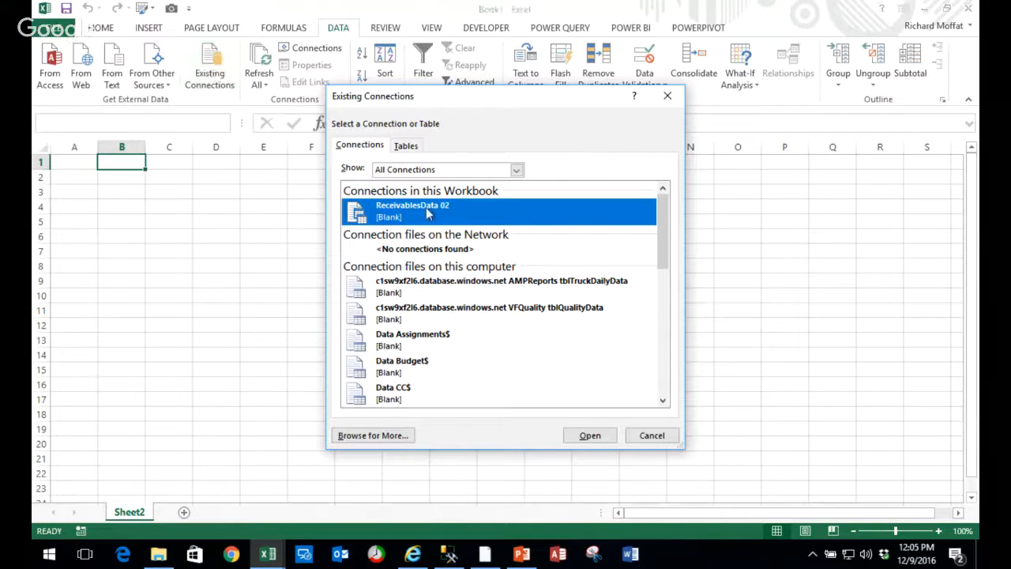
{"action": "right_click", "coordinate": [424, 207]}
{"action": "left_click", "coordinate": [492, 218]}
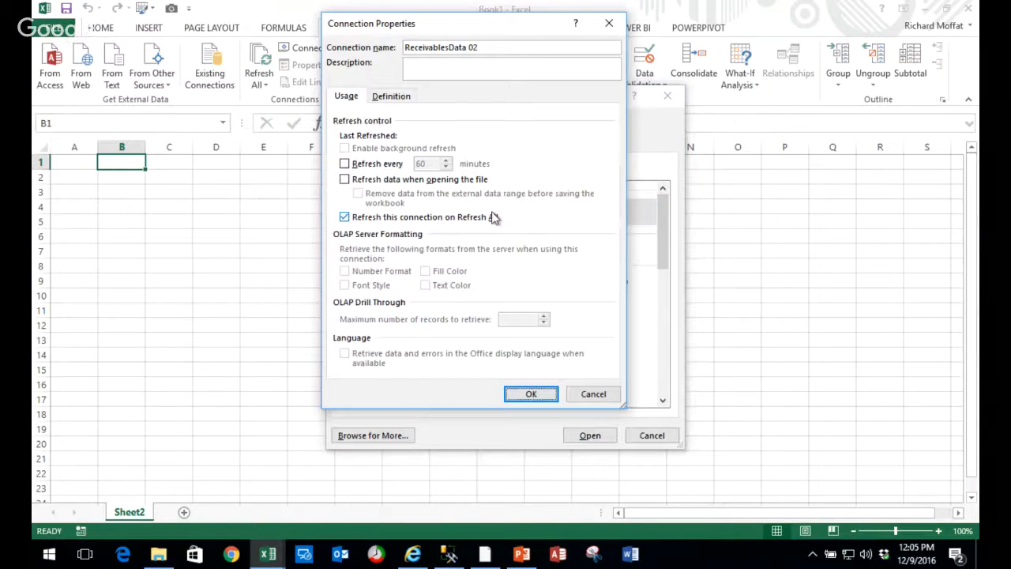
{"action": "left_click", "coordinate": [392, 96]}
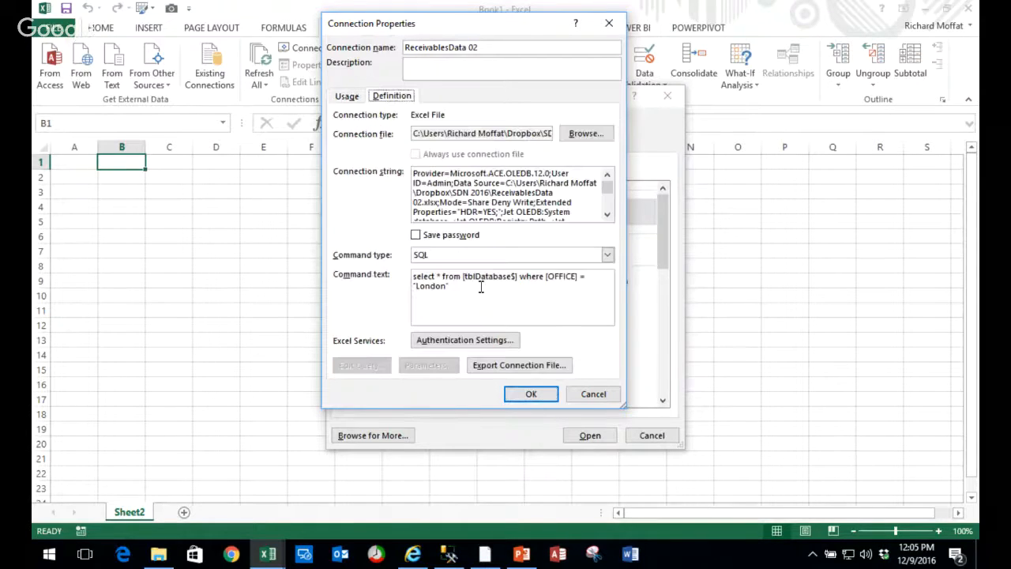
{"action": "left_click_drag", "start_coordinate": [481, 286], "coordinate": [363, 267]}
{"action": "key", "text": "ctrl+c"}
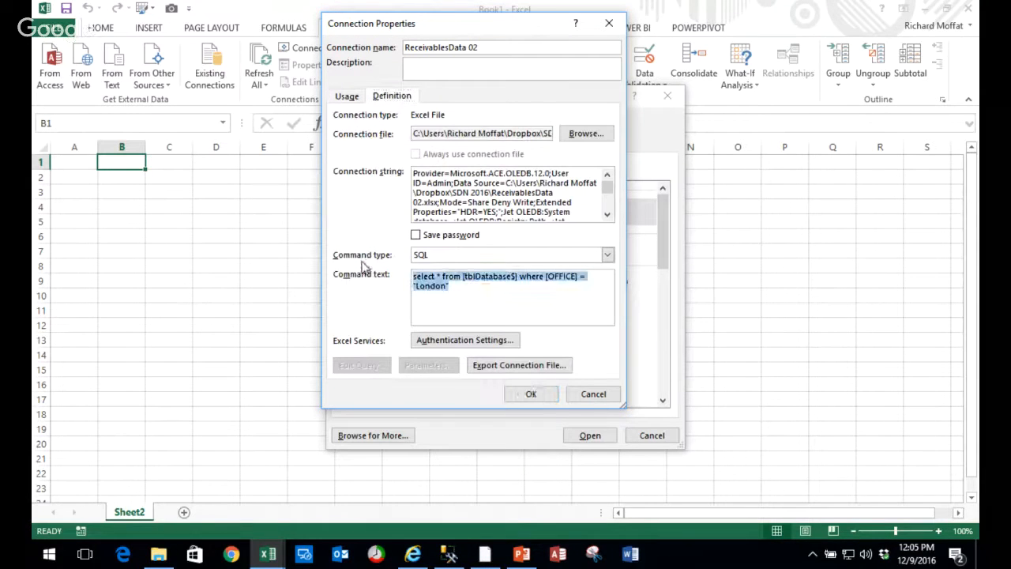
{"action": "left_click", "coordinate": [593, 394]}
{"action": "left_click", "coordinate": [638, 432]}
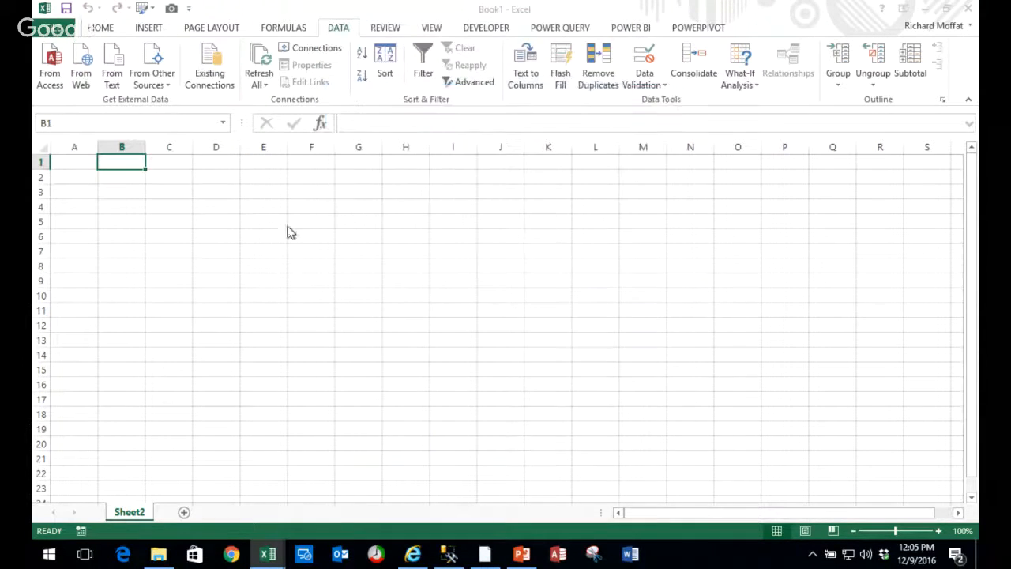
- Paste the copied SQL statement into cell B2 of Sheet2
{"action": "double_click", "coordinate": [128, 175]}
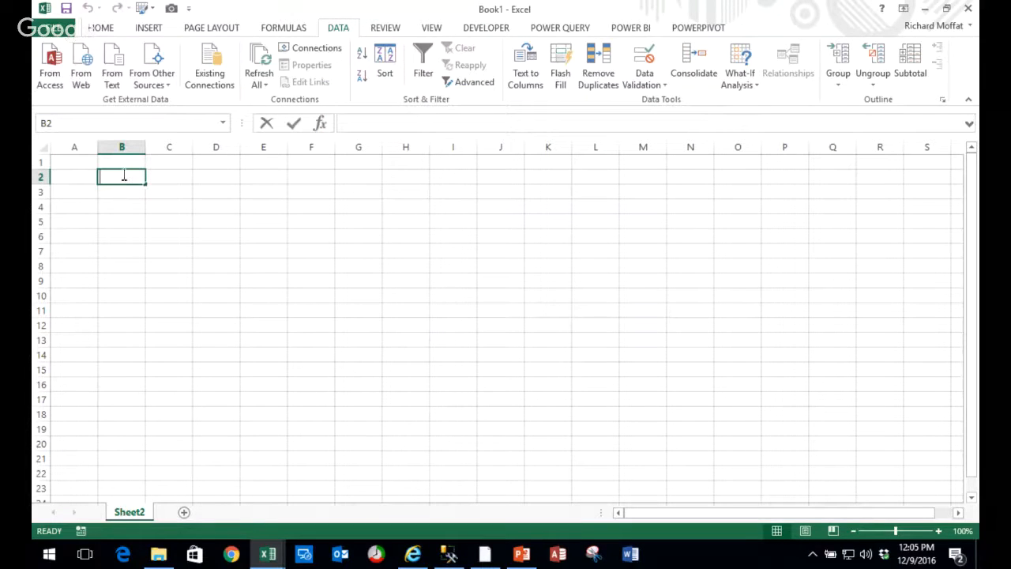
{"action": "double_click", "coordinate": [133, 220]}
{"action": "left_click", "coordinate": [120, 174]}
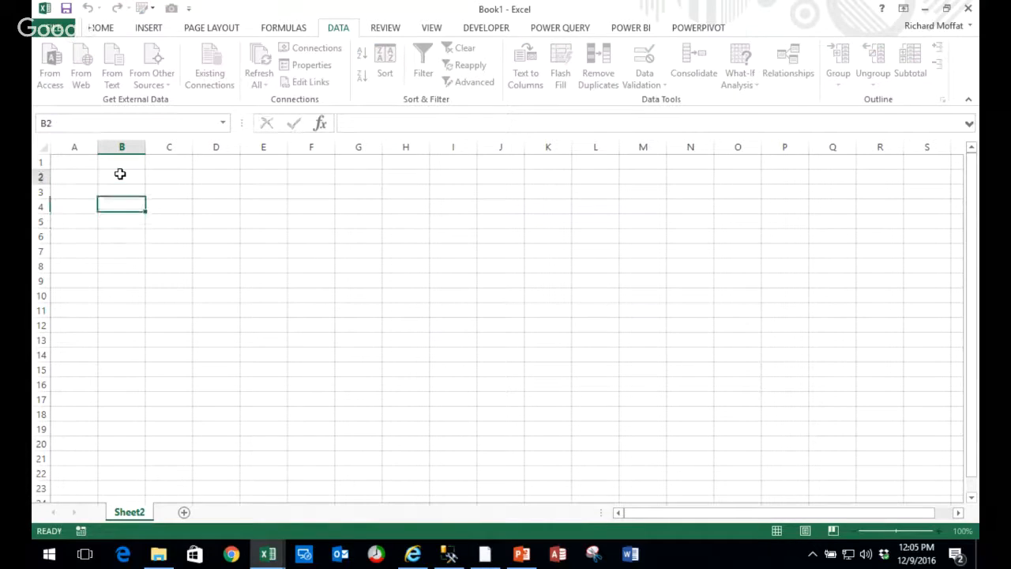
{"action": "right_click", "coordinate": [121, 175]}
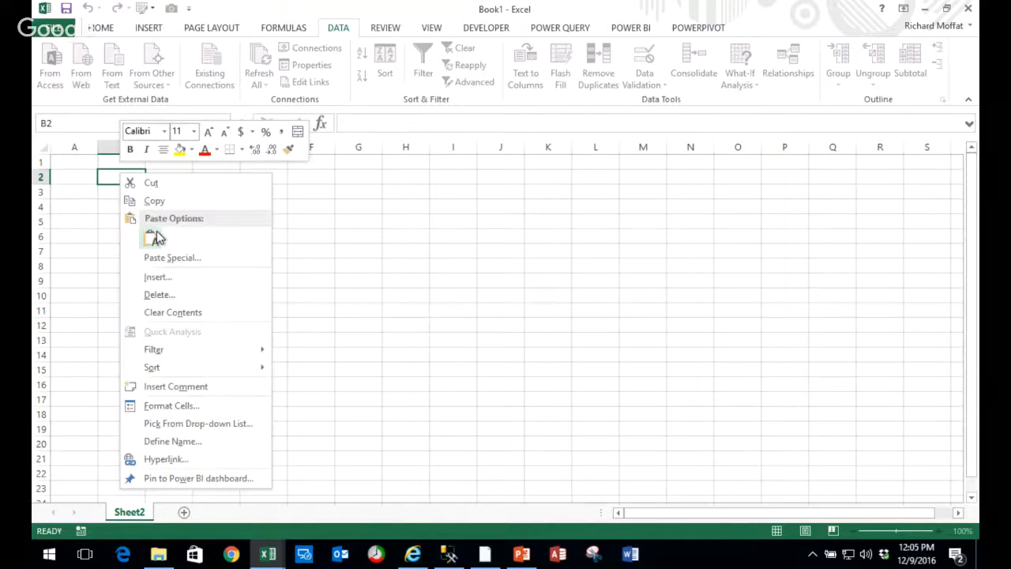
{"action": "left_click", "coordinate": [152, 239]}
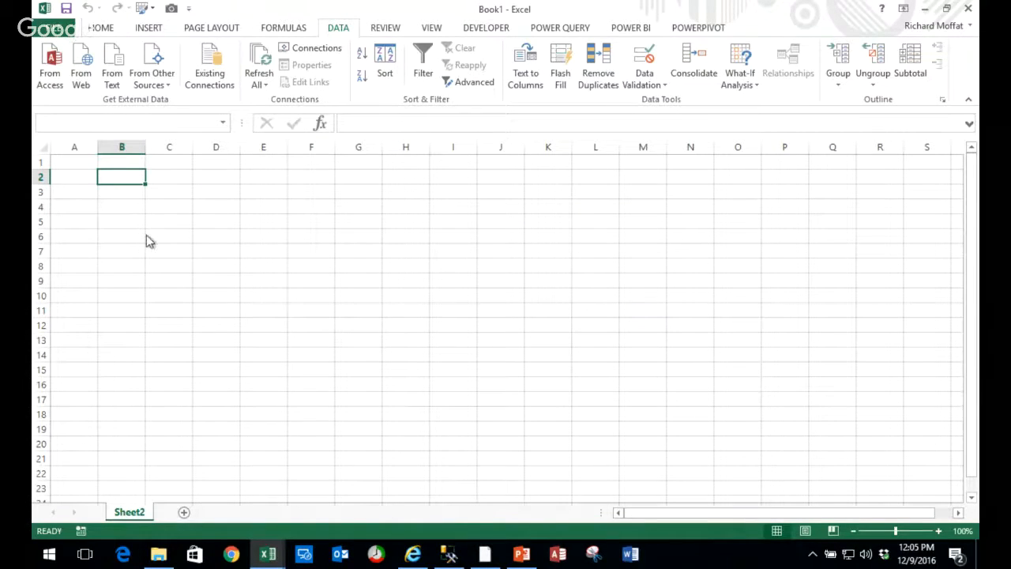
{"action": "left_click_drag", "start_coordinate": [130, 224], "coordinate": [139, 237]}
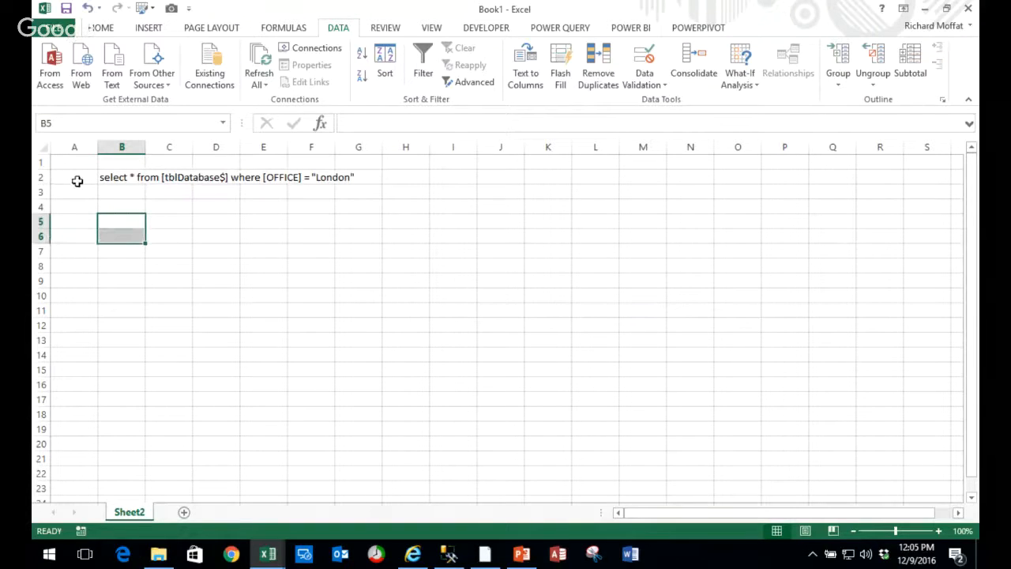
{"action": "left_click_drag", "start_coordinate": [77, 192], "coordinate": [78, 181]}
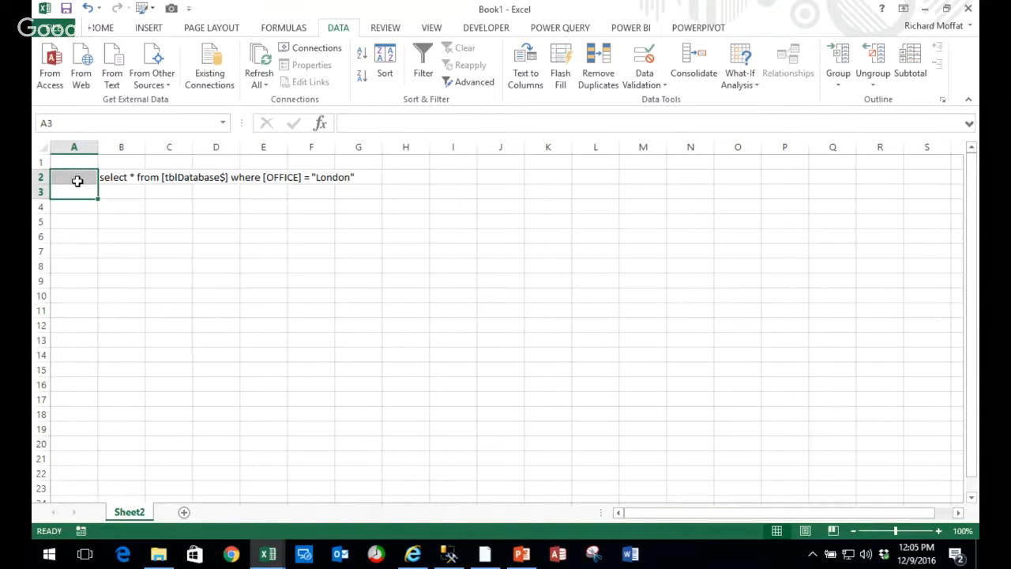
{"action": "left_click", "coordinate": [160, 234]}
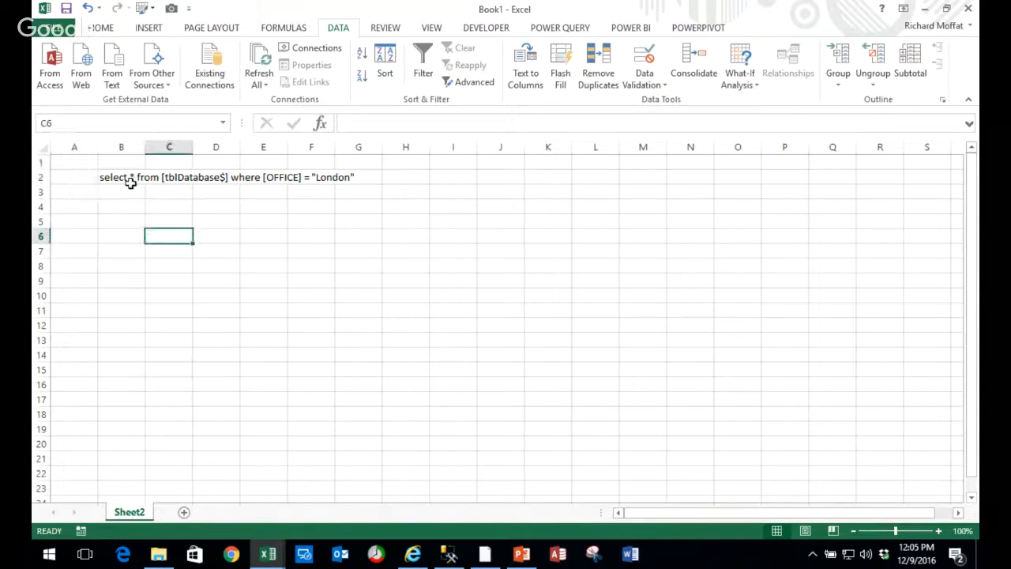
{"action": "left_click", "coordinate": [79, 175]}
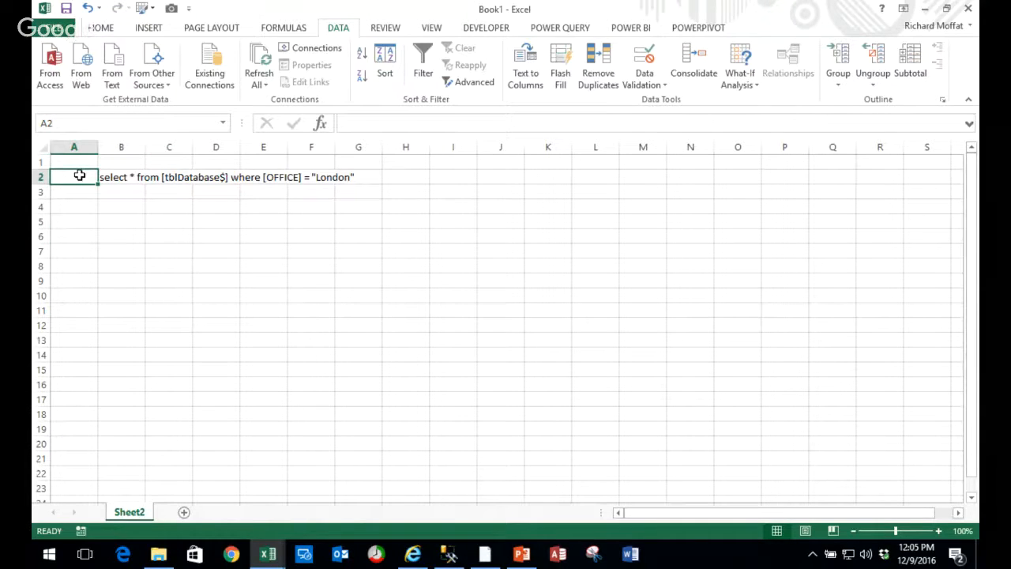
{"action": "left_click", "coordinate": [150, 236]}
{"action": "left_click", "coordinate": [84, 178]}
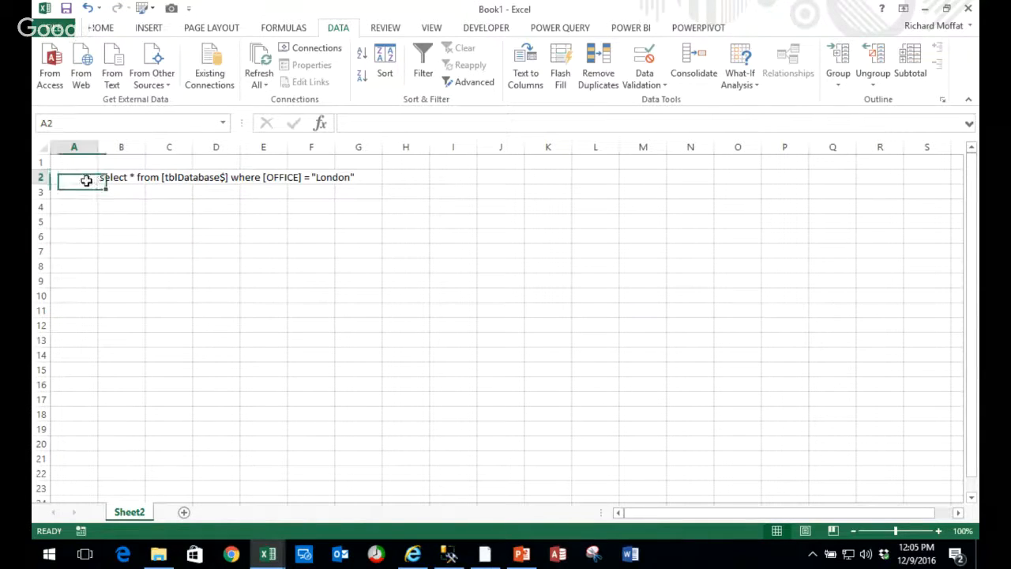
- Name cell B2, which holds the SQL statement, txtSQL
{"action": "left_click", "coordinate": [128, 179]}
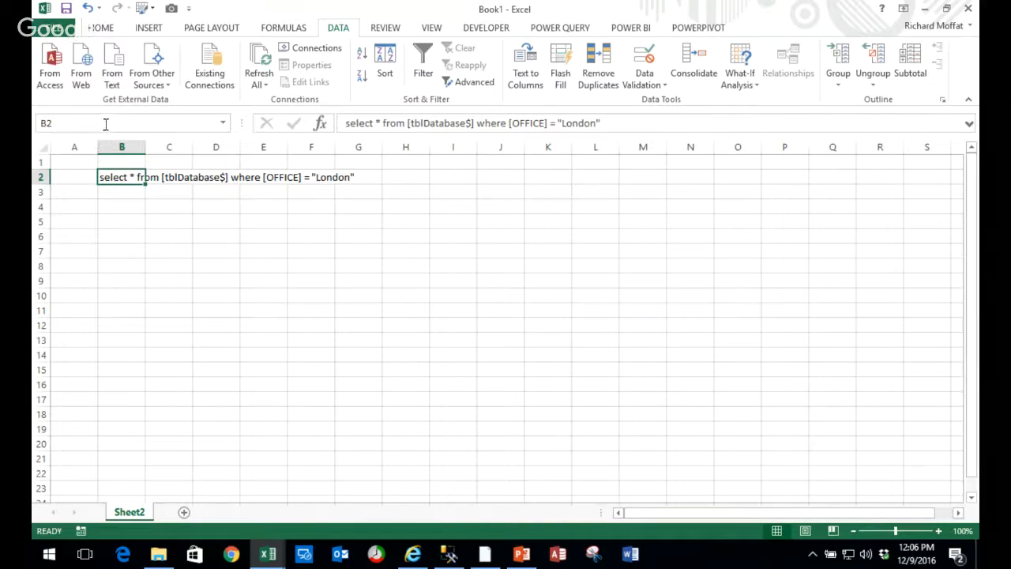
{"action": "left_click", "coordinate": [82, 124]}
{"action": "type", "text": "txtSQL"}
{"action": "key", "text": "Return"}
{"action": "left_click", "coordinate": [190, 298]}
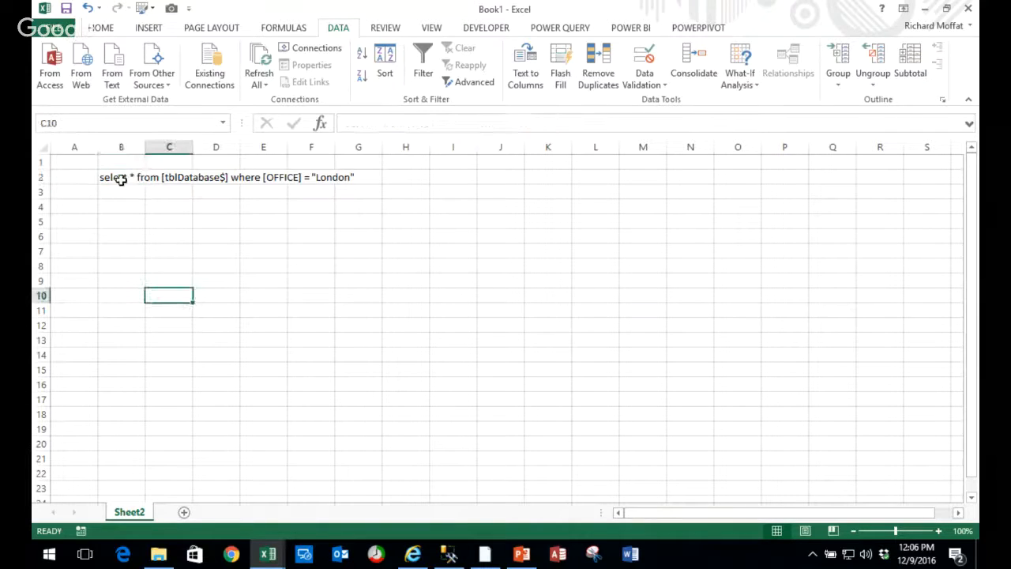
- Change the office in cell B2's SQL statement to "Barrie"
{"action": "left_click", "coordinate": [120, 180]}
{"action": "left_click", "coordinate": [142, 219]}
{"action": "left_click", "coordinate": [116, 175]}
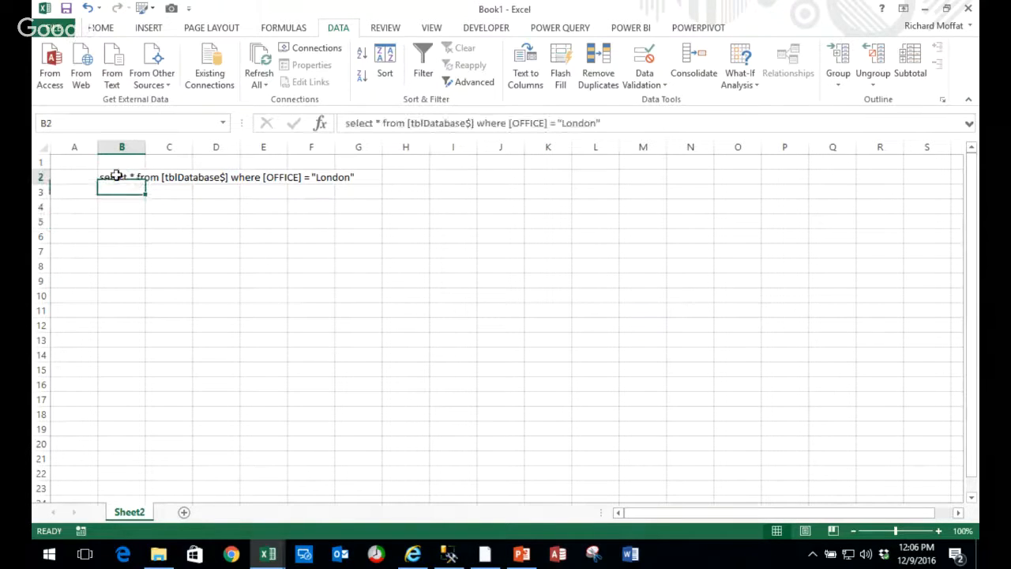
{"action": "left_click", "coordinate": [597, 124]}
{"action": "key", "text": "BackSpace"}
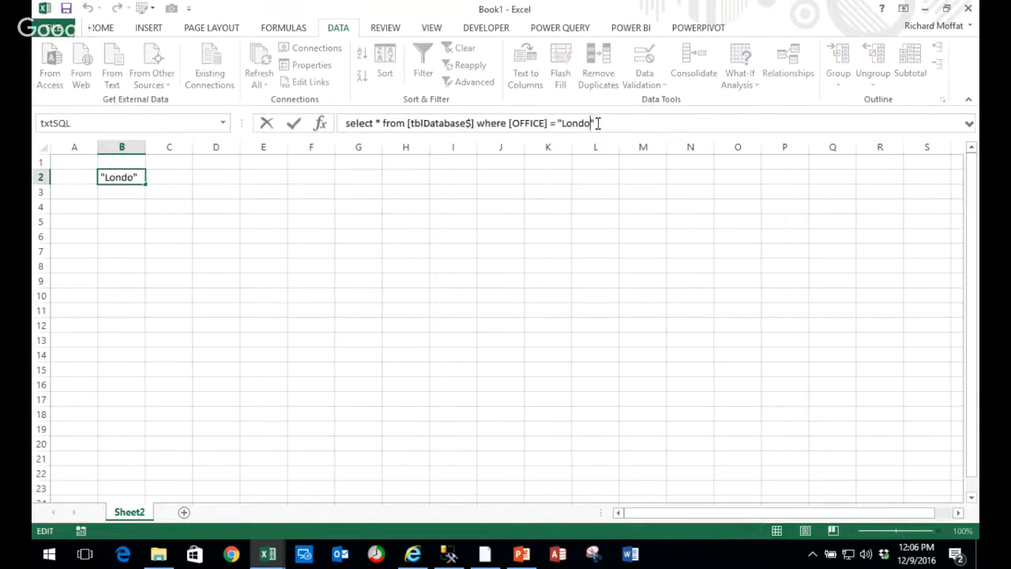
{"action": "key", "text": "BackSpace"}
{"action": "key", "text": "BackSpace"}
{"action": "key", "text": "BackSpace"}
{"action": "key", "text": "BackSpace"}
{"action": "key", "text": "BackSpace"}
{"action": "type", "text": "Barrie"}
{"action": "left_click", "coordinate": [569, 294]}
{"action": "left_click", "coordinate": [298, 246]}
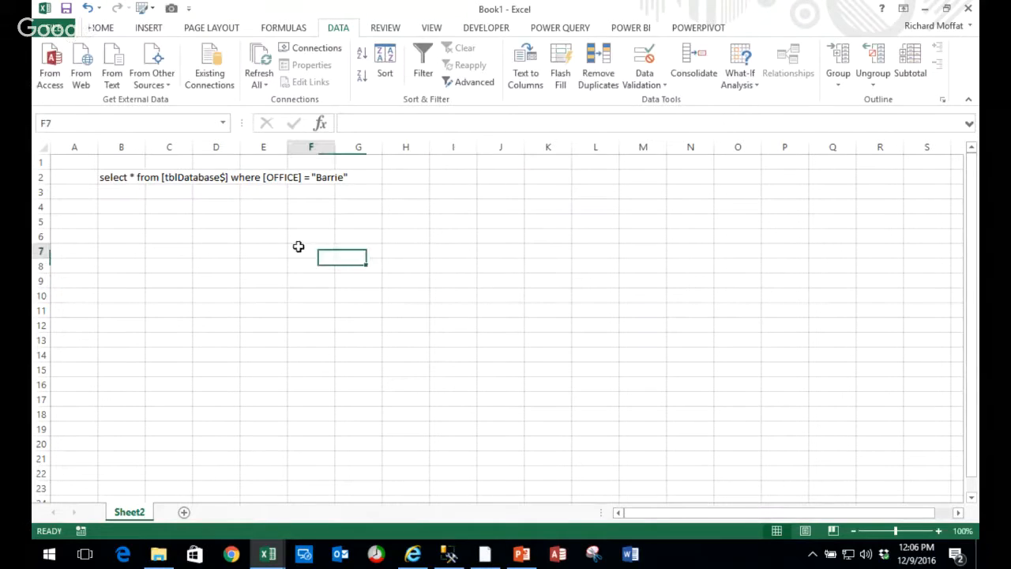
- Copy cell B2 with its SQL statement
{"action": "left_click", "coordinate": [125, 195]}
{"action": "left_click", "coordinate": [107, 175]}
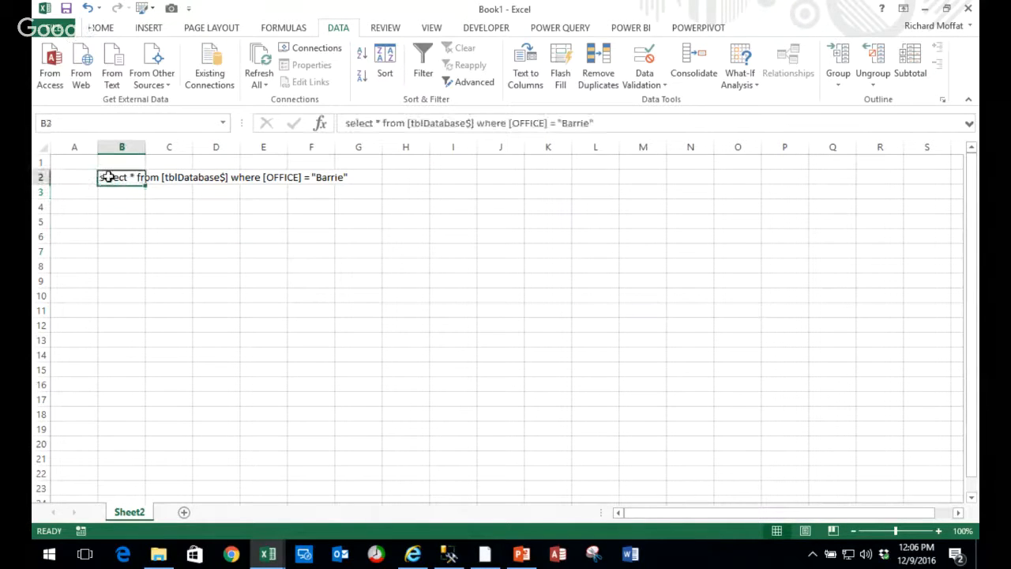
{"action": "right_click", "coordinate": [108, 177]}
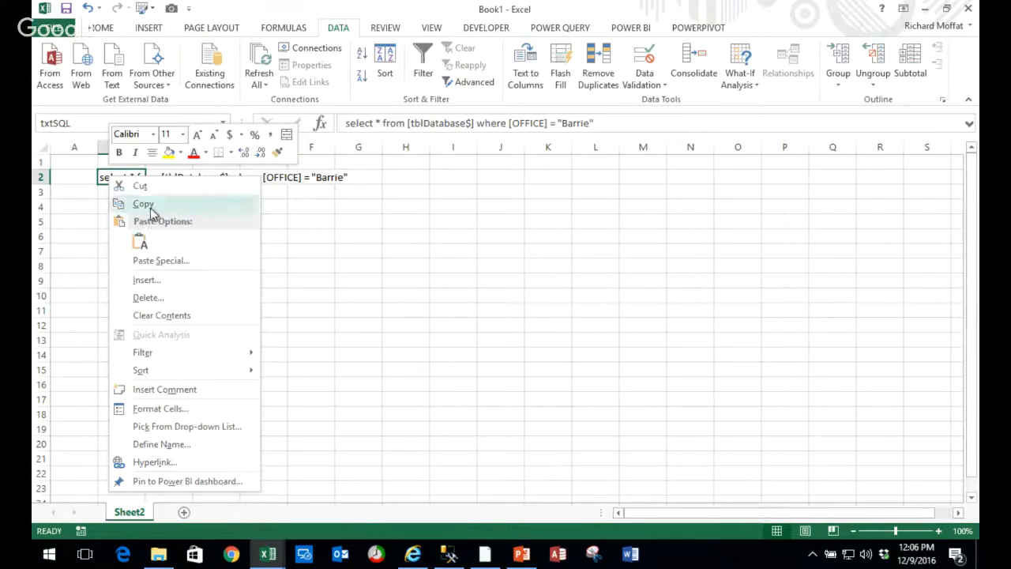
{"action": "left_click", "coordinate": [143, 204]}
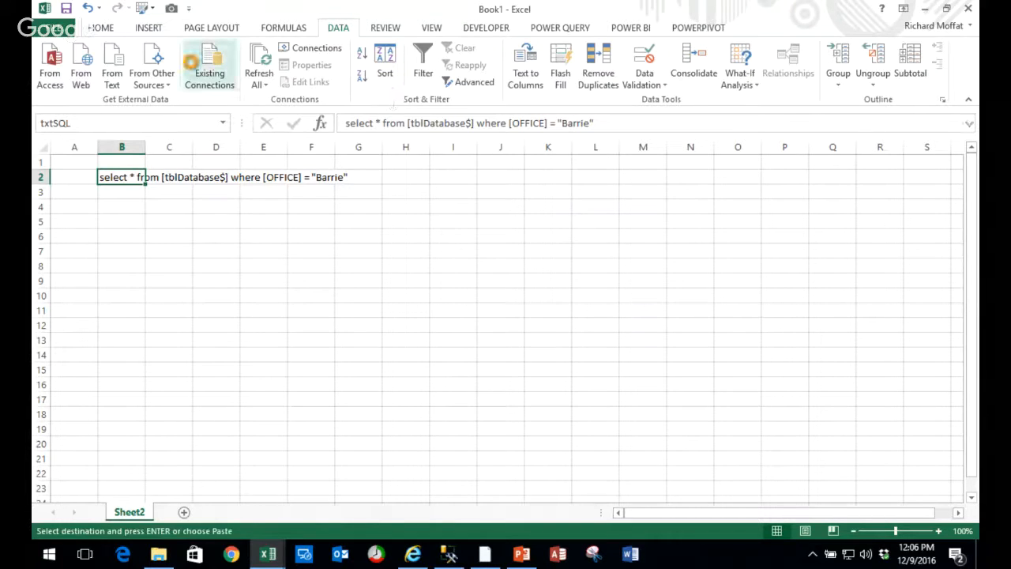
- Examine the command text in the ReceivablesData 02 connection's definition, and close its properties and the connections list without changes
{"action": "left_click", "coordinate": [191, 63]}
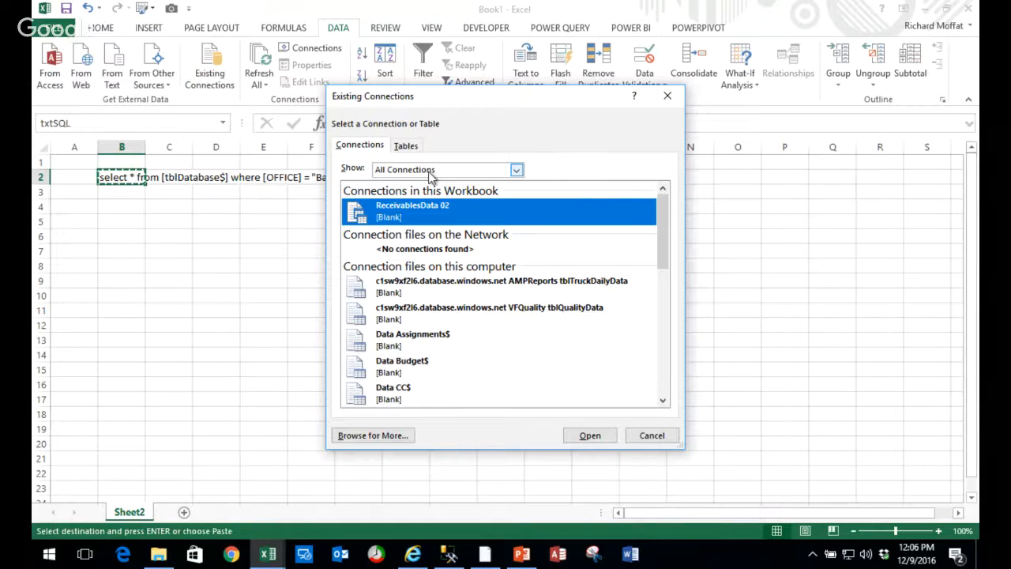
{"action": "right_click", "coordinate": [436, 210]}
{"action": "left_click", "coordinate": [474, 219]}
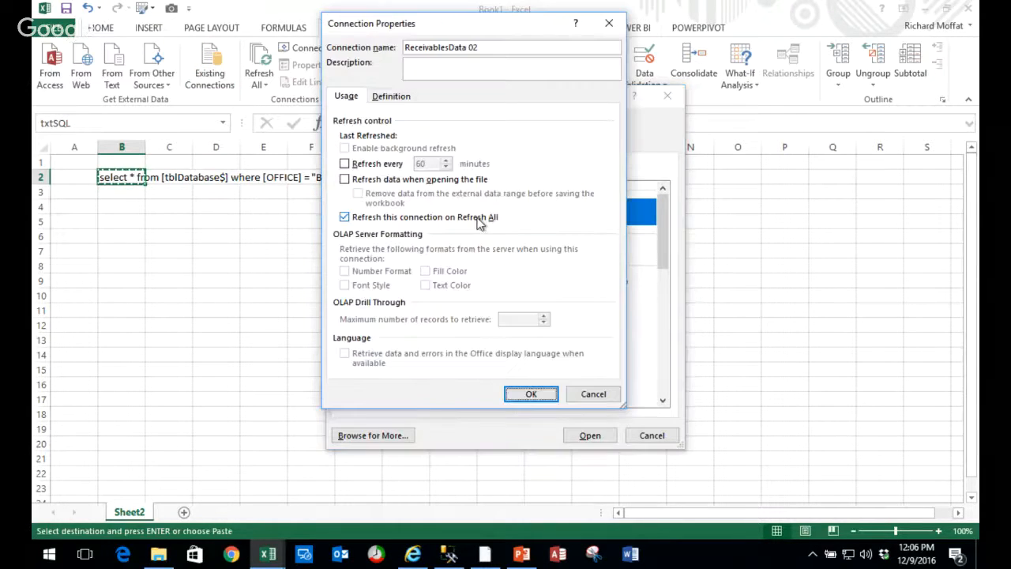
{"action": "left_click", "coordinate": [391, 96]}
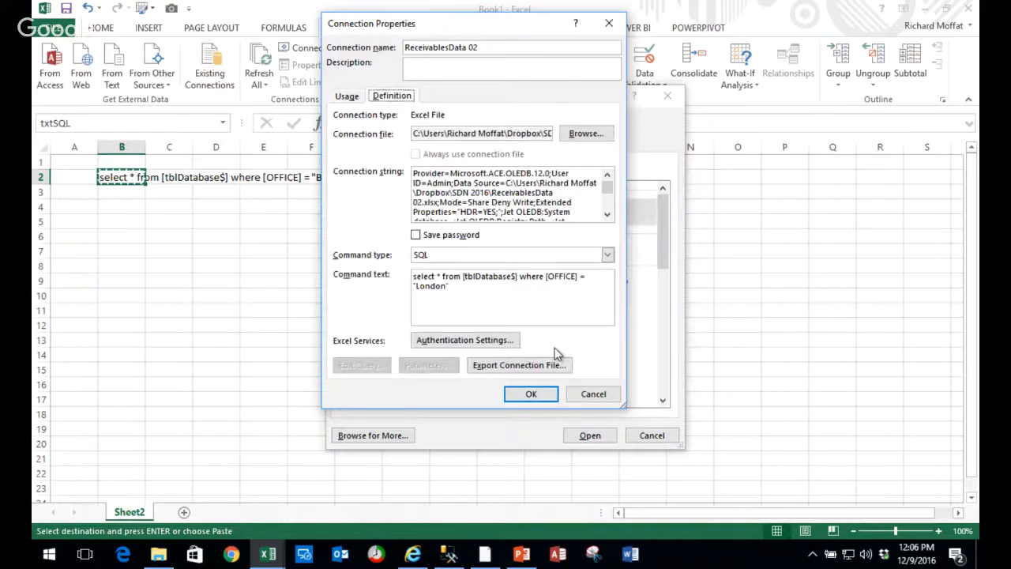
{"action": "left_click", "coordinate": [594, 394]}
{"action": "left_click", "coordinate": [661, 436]}
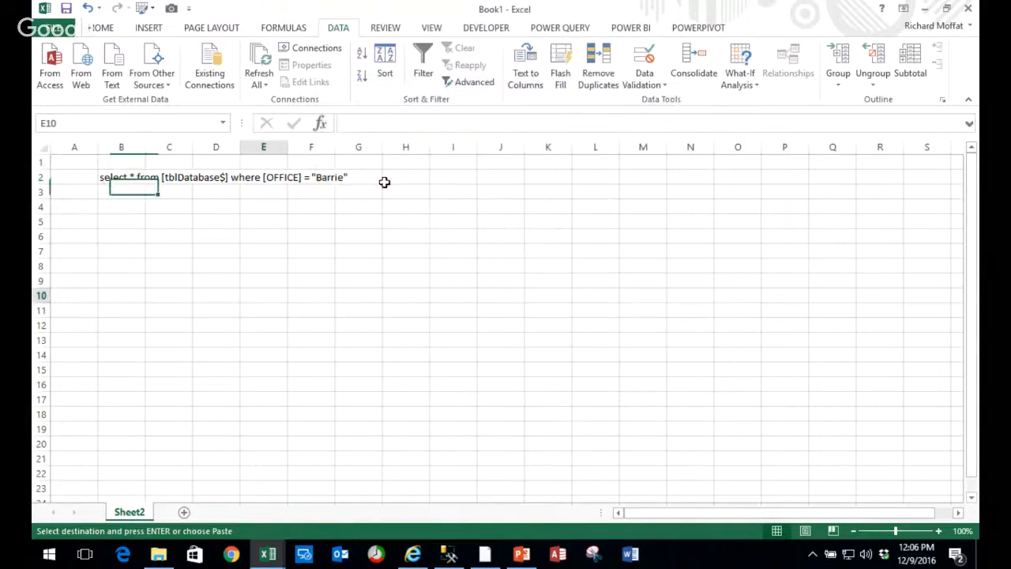
{"action": "left_click", "coordinate": [380, 192]}
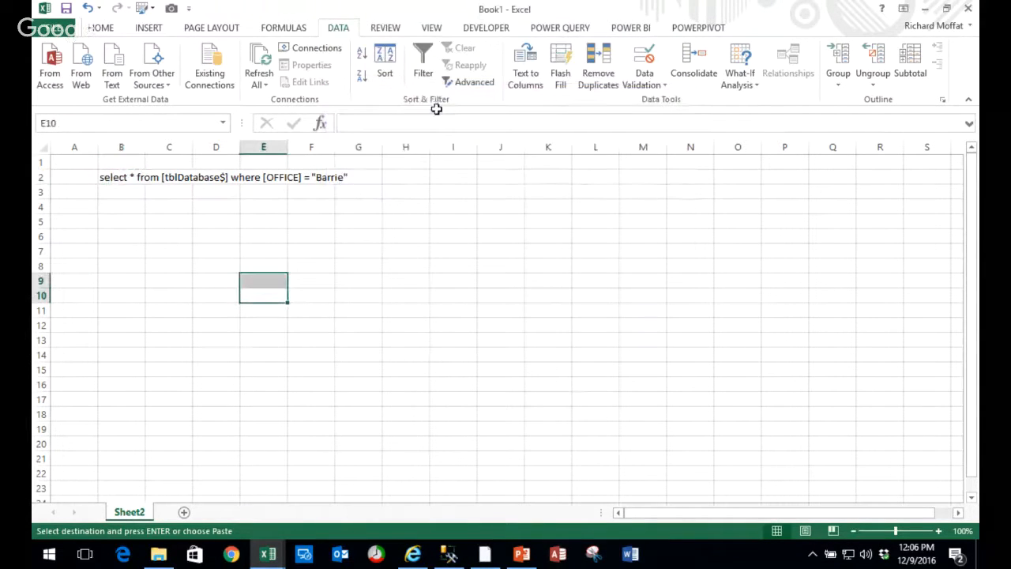
- Open the workbook's Visual Basic editor, insert a new module and create an empty Sub procedure named Quick
{"action": "left_click", "coordinate": [493, 30]}
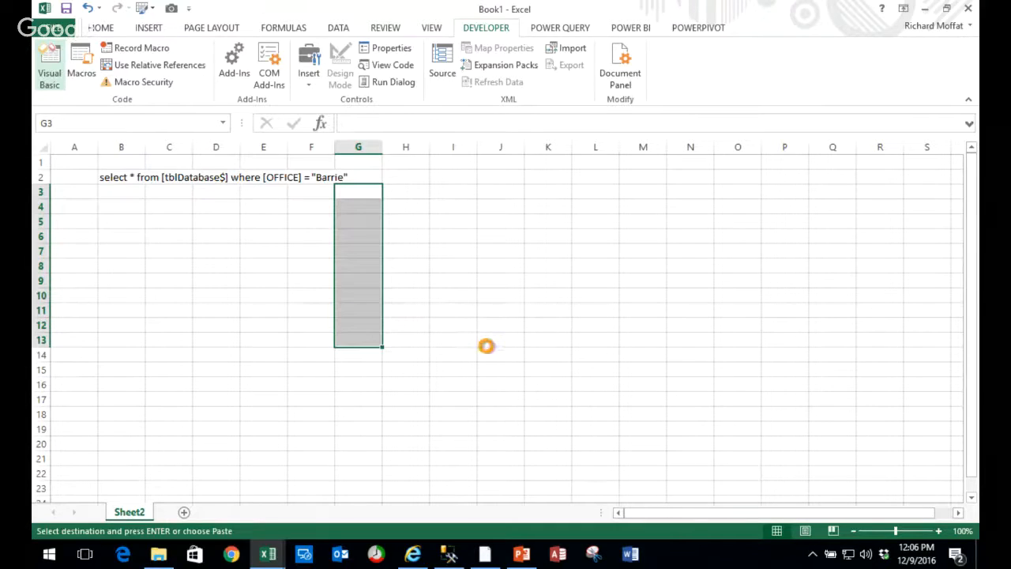
{"action": "key", "text": "alt+F11"}
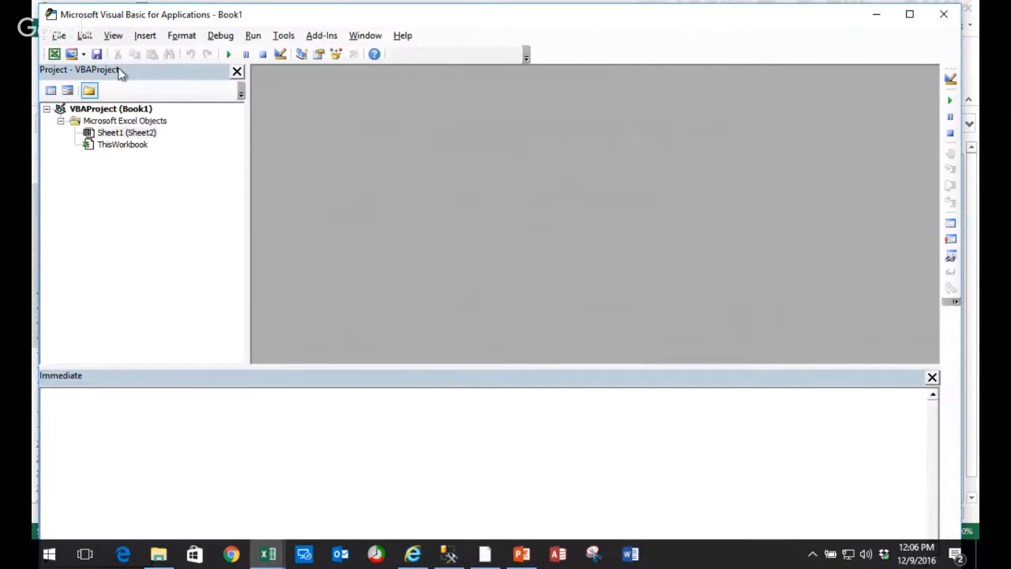
{"action": "left_click", "coordinate": [144, 35]}
{"action": "left_click", "coordinate": [164, 85]}
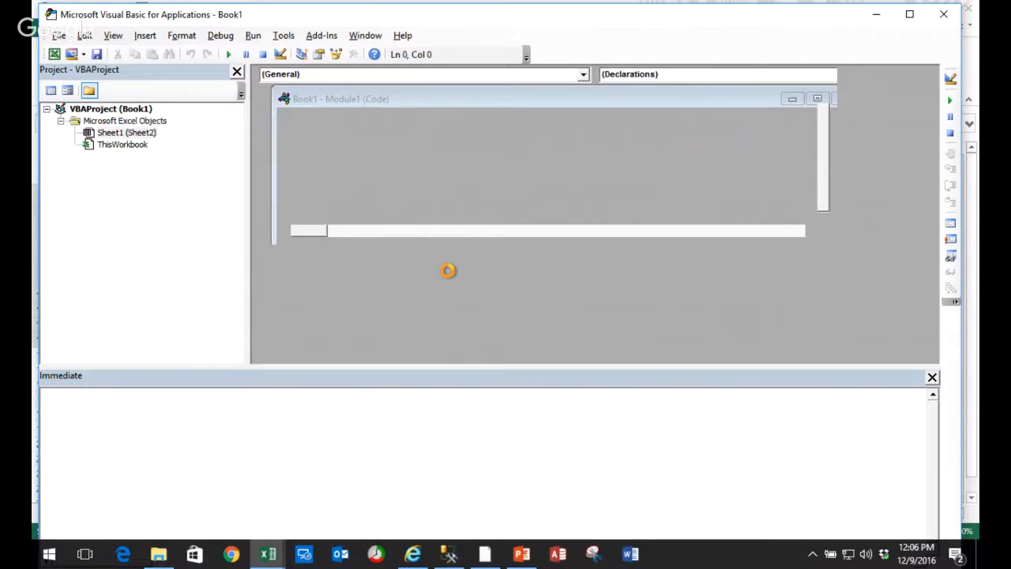
{"action": "type", "text": "sub"}
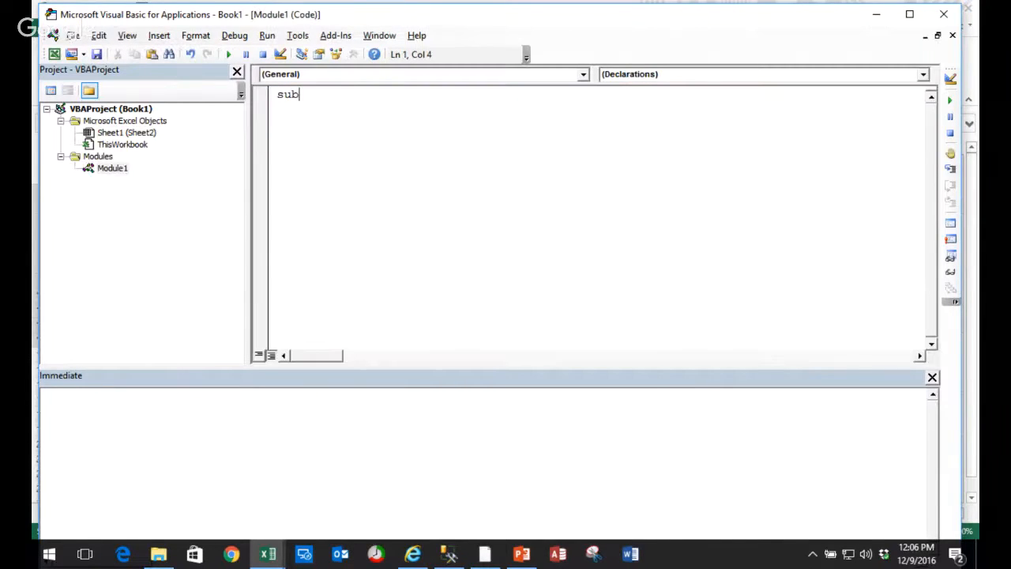
{"action": "type", "text": " Quick"}
{"action": "key", "text": "Return"}
{"action": "key", "text": "Return"}
{"action": "key", "text": "Return"}
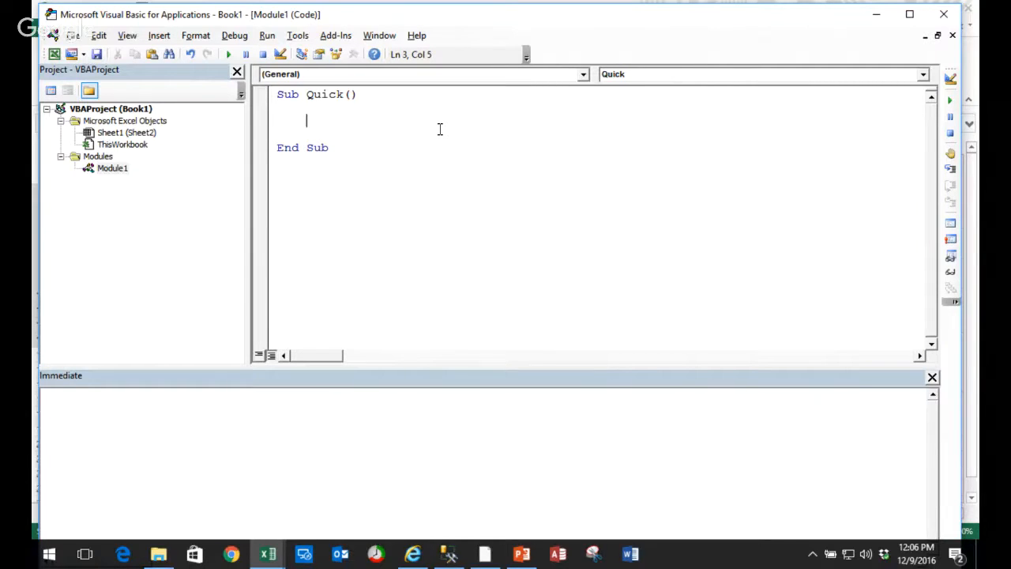
- Write ThisWorkbook.Connections(1).OLEDBConnection.CommandText = inside the Quick procedure and open a quoted string for its value
{"action": "type", "text": "thisworkbook"}
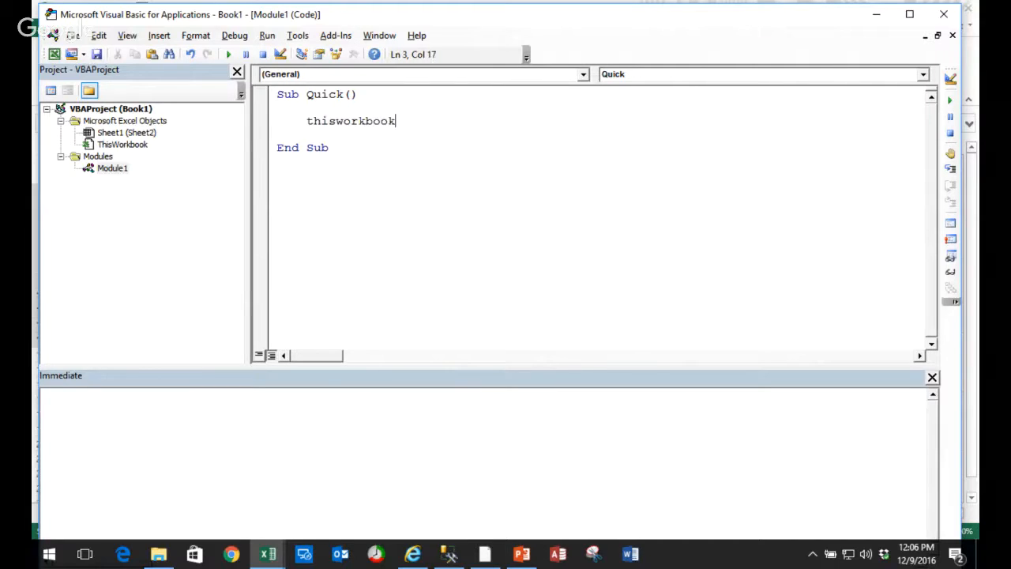
{"action": "type", "text": ".connect"}
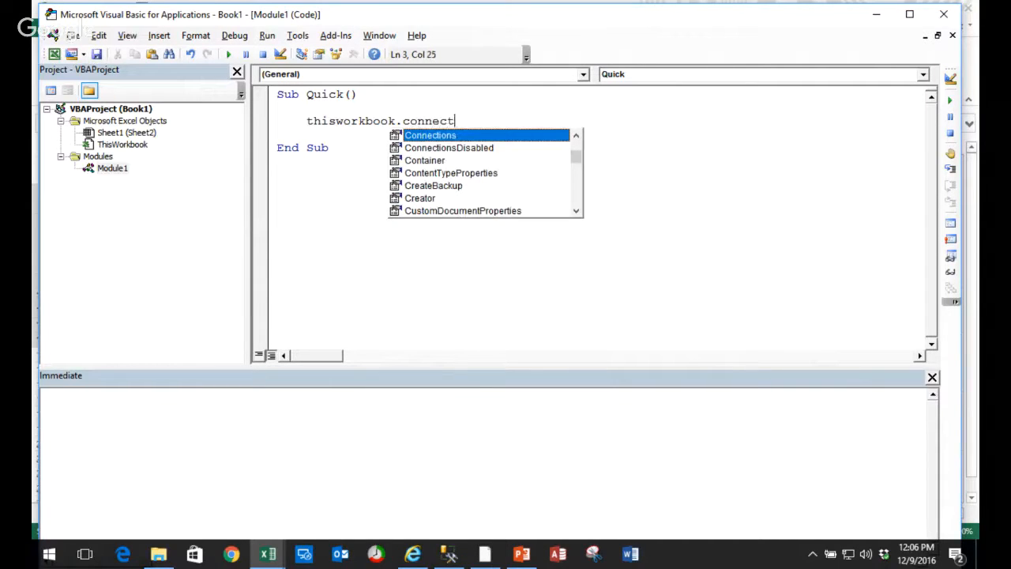
{"action": "type", "text": "ions(1)"}
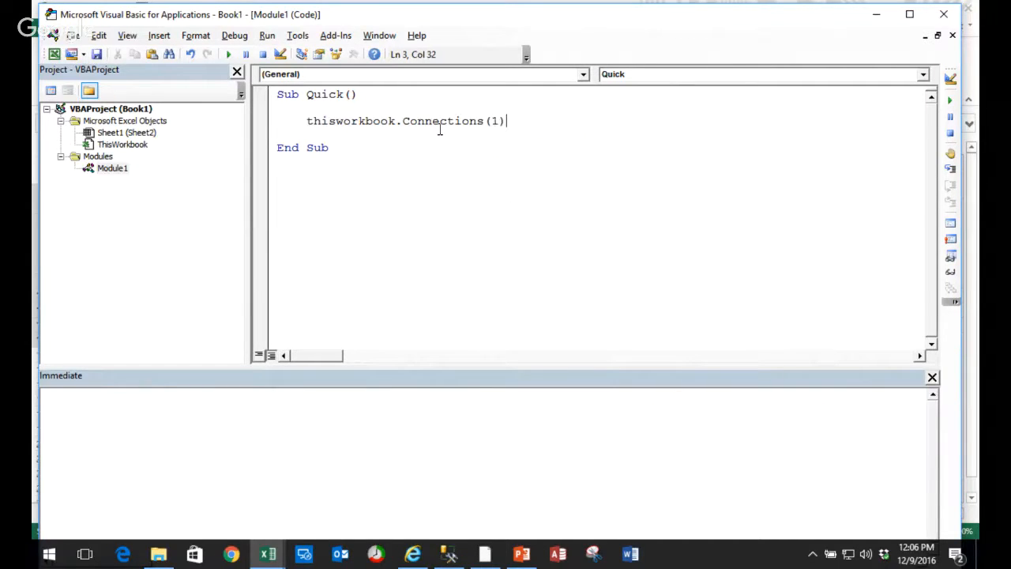
{"action": "type", "text": ".ol"}
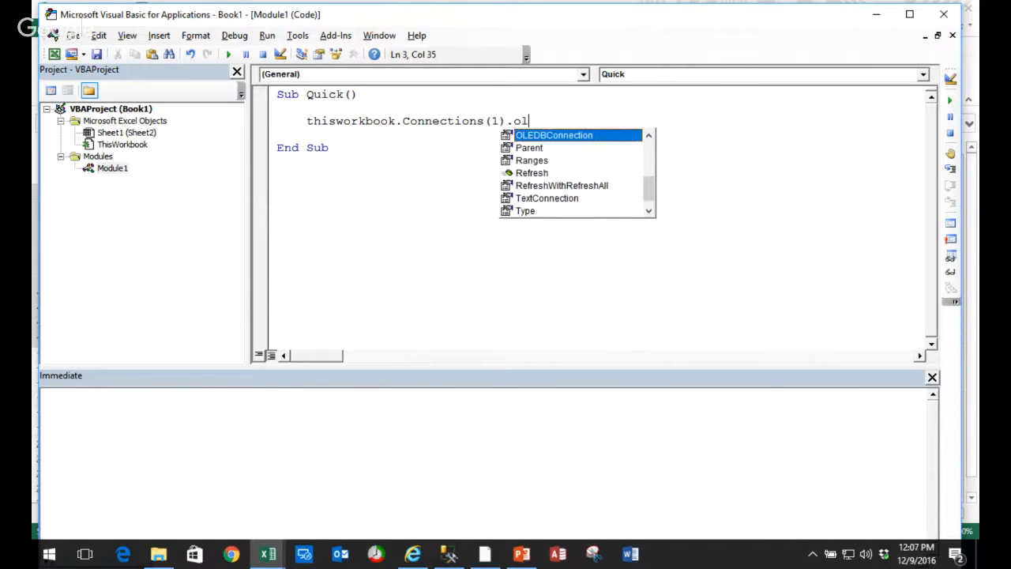
{"action": "type", "text": "e"}
{"action": "key", "text": "Tab"}
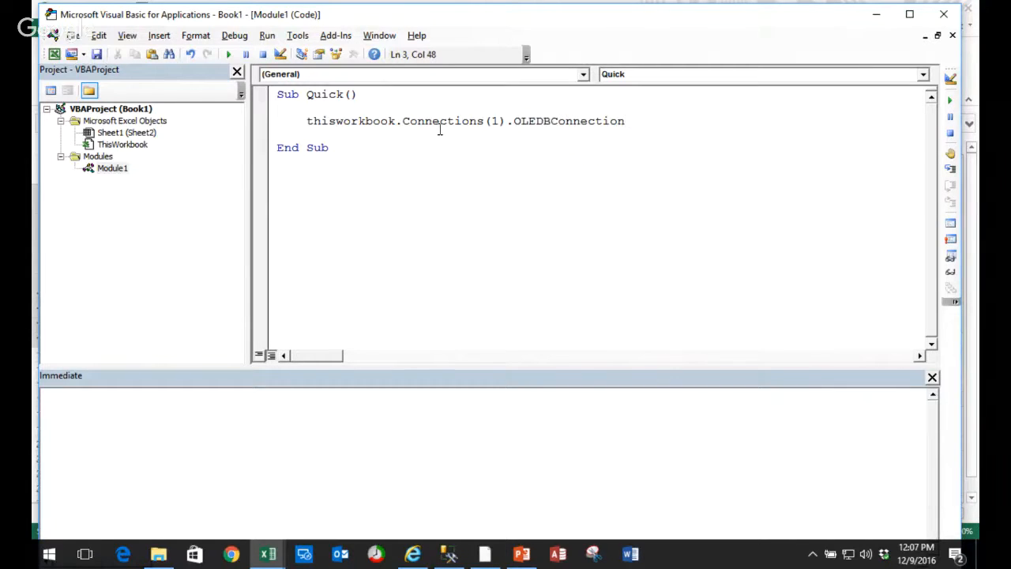
{"action": "type", "text": ".comm"}
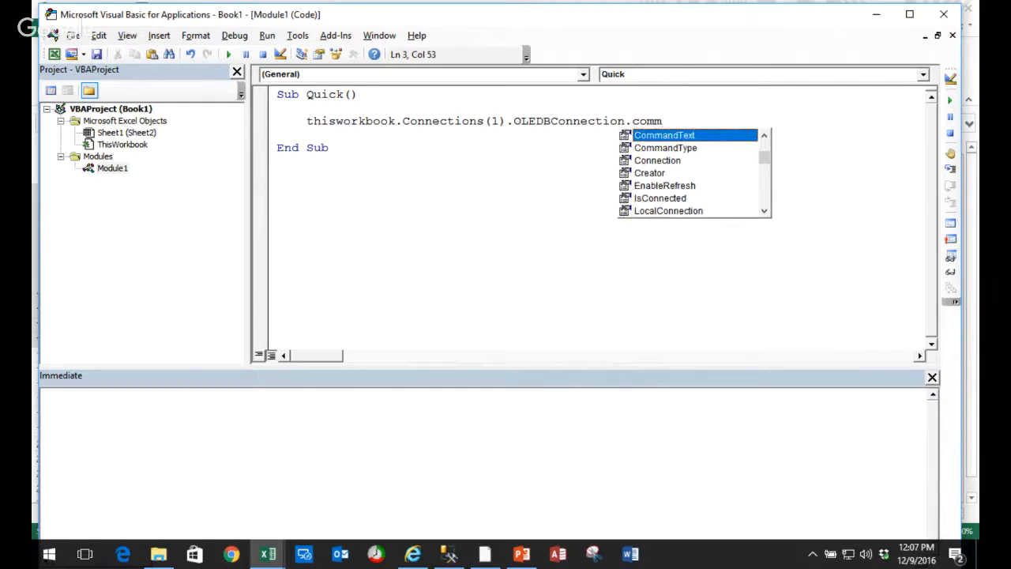
{"action": "key", "text": "Tab"}
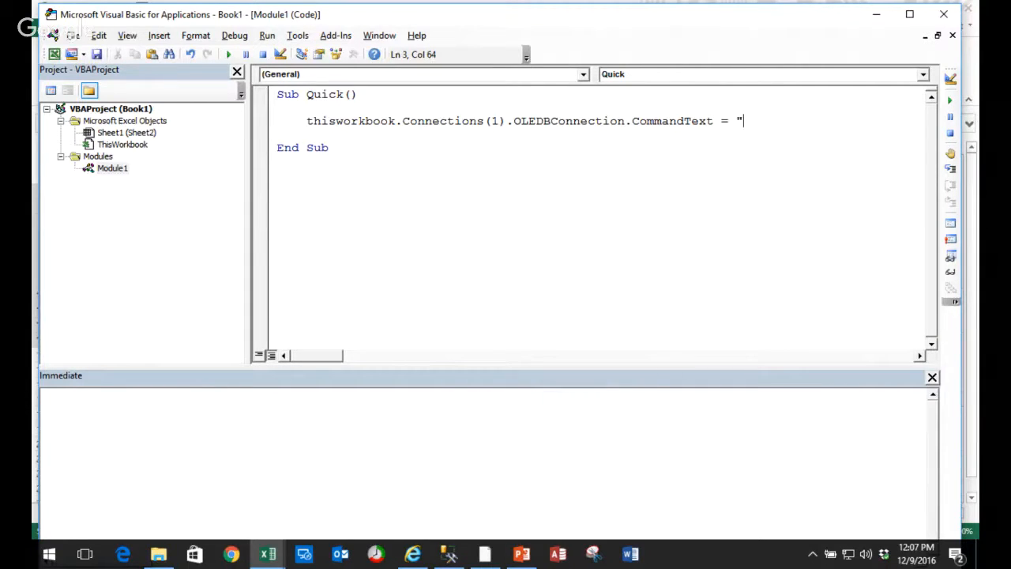
- Paste the copied SQL statement as the CommandText string, remove the extra line break and put Barrie in single quotes
{"action": "key", "text": "ctrl+v"}
{"action": "key", "text": "Return"}
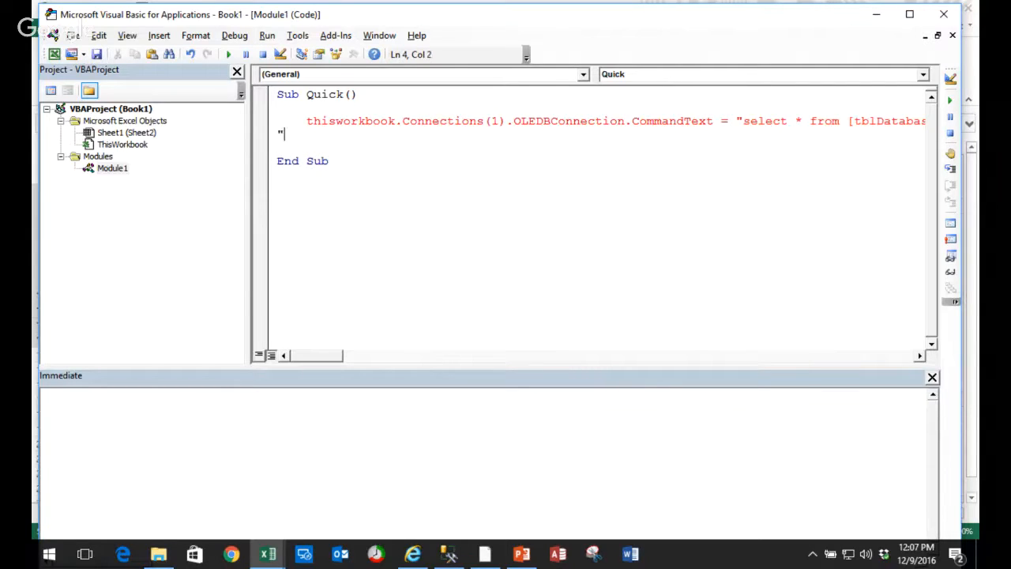
{"action": "key", "text": "BackSpace"}
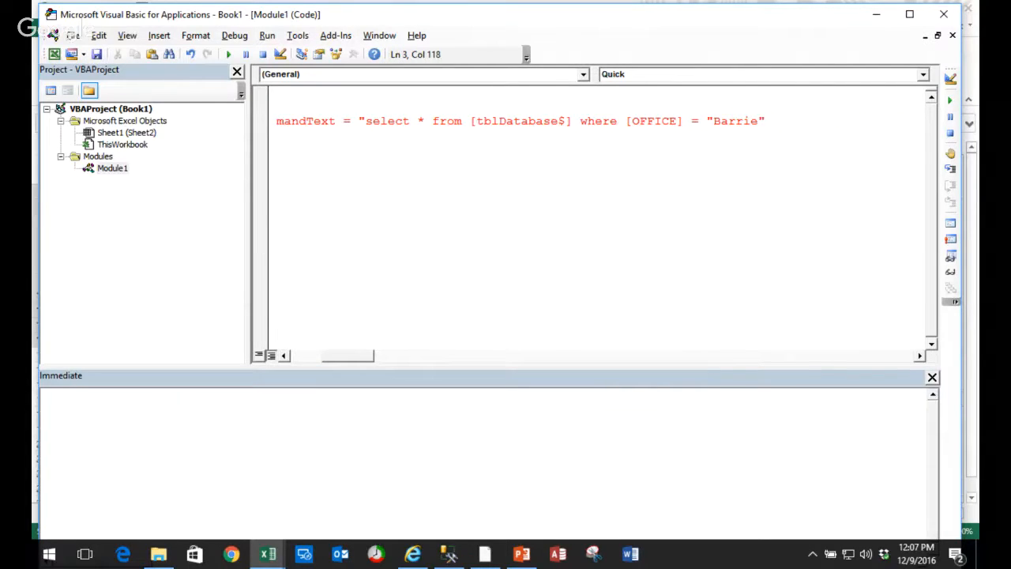
{"action": "key", "text": "BackSpace"}
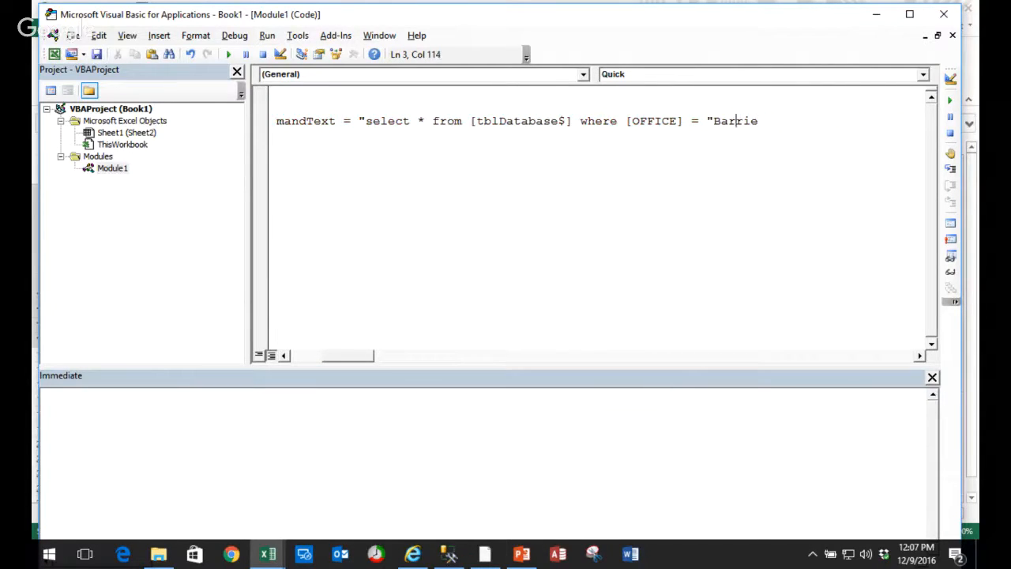
{"action": "key", "text": "BackSpace"}
{"action": "type", "text": "'"}
{"action": "key", "text": "Right"}
{"action": "key", "text": "Right"}
{"action": "type", "text": "'"}
{"action": "key", "text": "Down"}
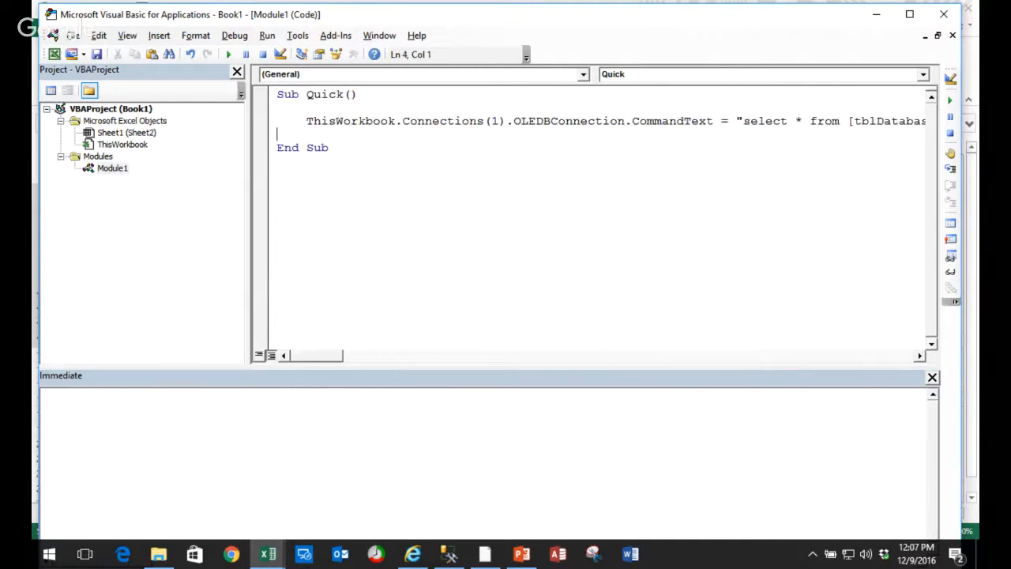
{"action": "key", "text": "Up"}
{"action": "key", "text": "Up"}
{"action": "left_click", "coordinate": [392, 161]}
{"action": "right_click", "coordinate": [400, 127]}
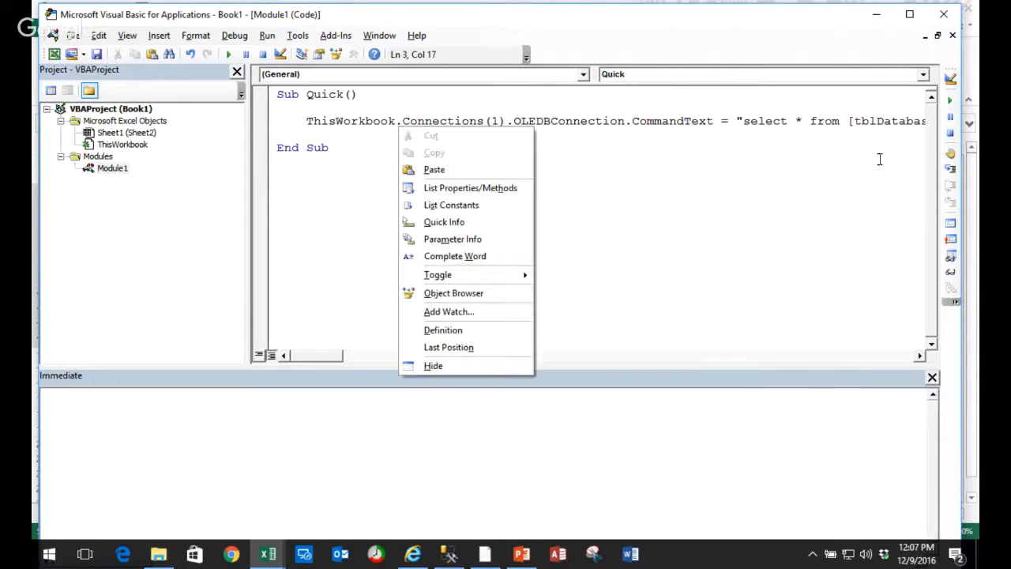
{"action": "left_click", "coordinate": [877, 161]}
{"action": "left_click", "coordinate": [951, 101]}
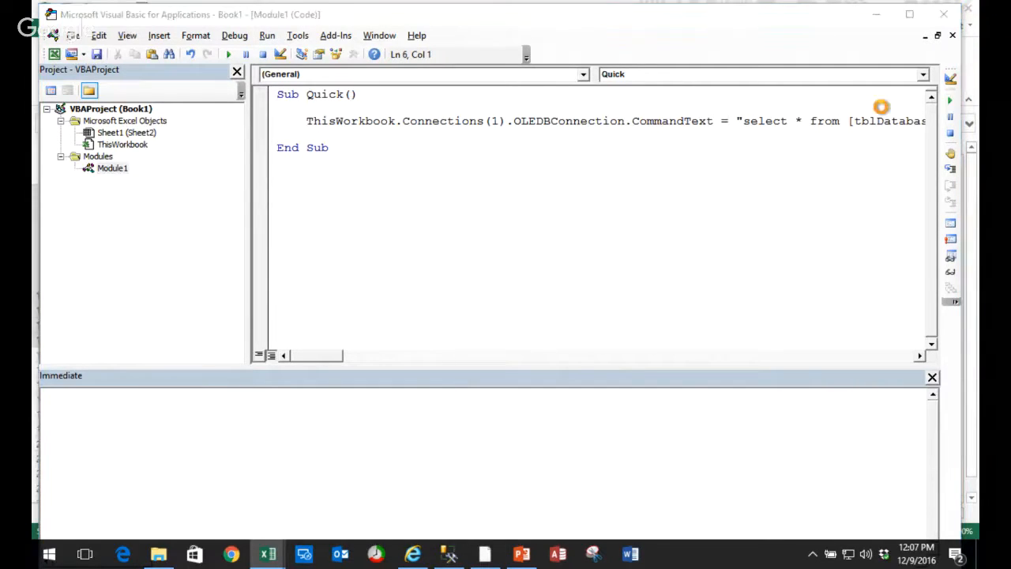
{"action": "left_click", "coordinate": [619, 171]}
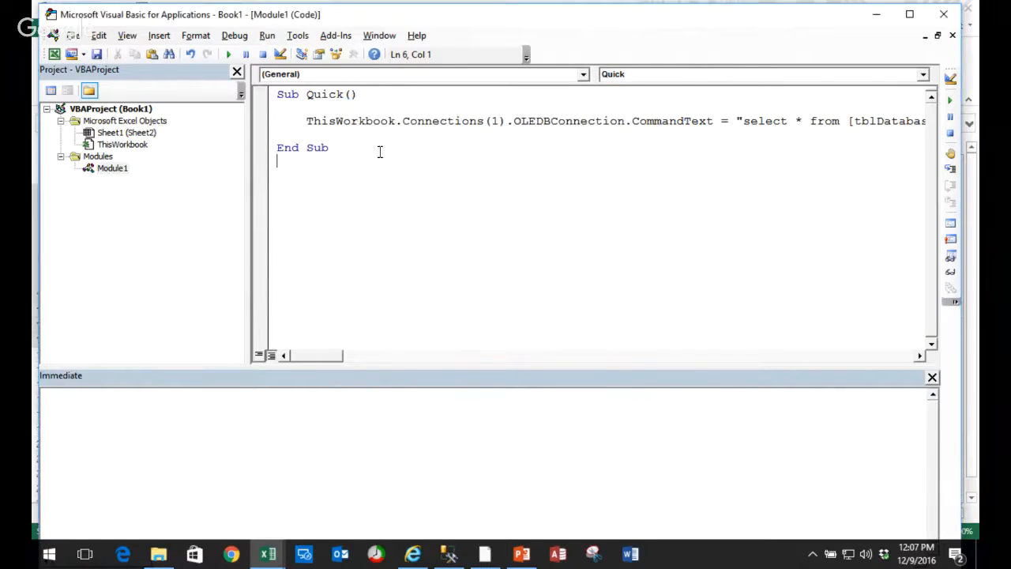
- Step through the Quick procedure in Module1 past the CommandText assignment to the End Sub line
{"action": "left_click", "coordinate": [112, 168]}
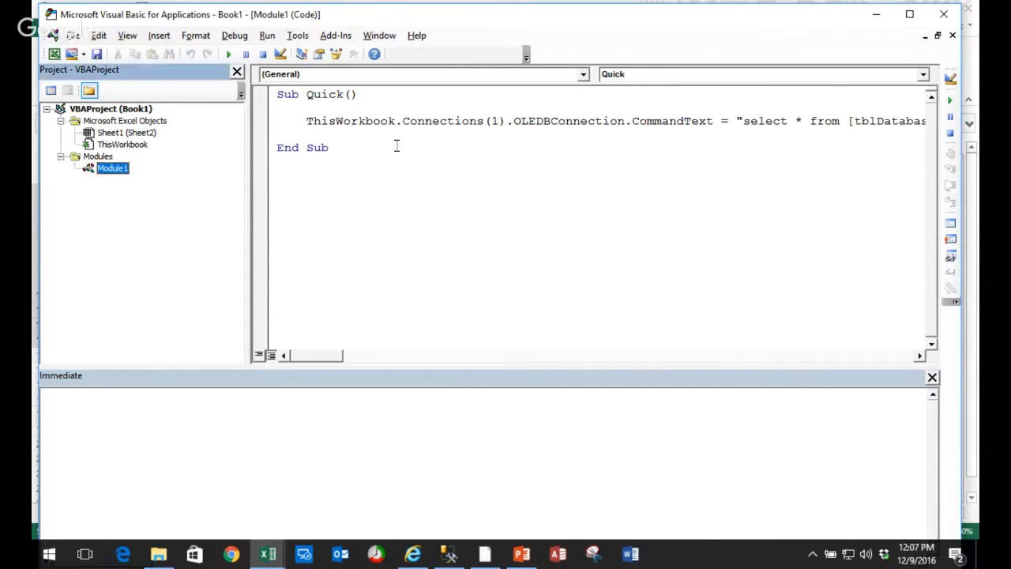
{"action": "left_click", "coordinate": [433, 124]}
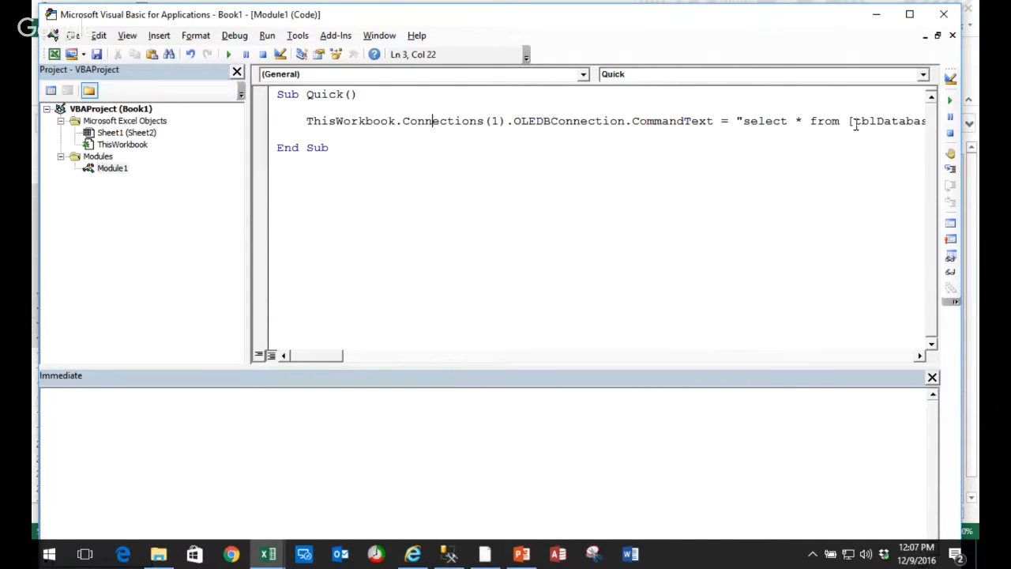
{"action": "left_click", "coordinate": [951, 171]}
{"action": "left_click", "coordinate": [951, 170]}
{"action": "left_click", "coordinate": [951, 171]}
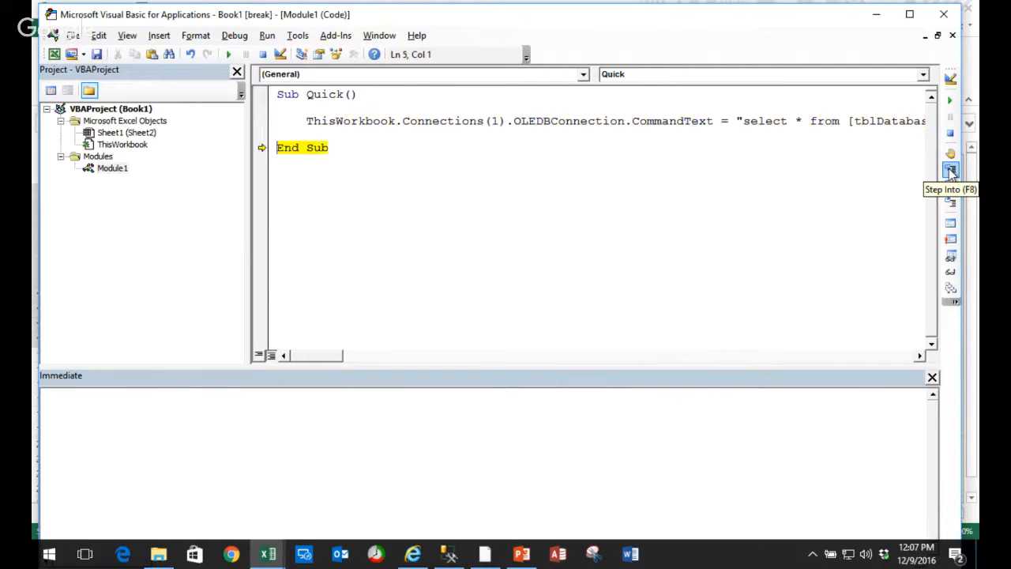
- Finish running the Quick procedure and refresh the Query table in the PowerPivot window
{"action": "left_click", "coordinate": [951, 171]}
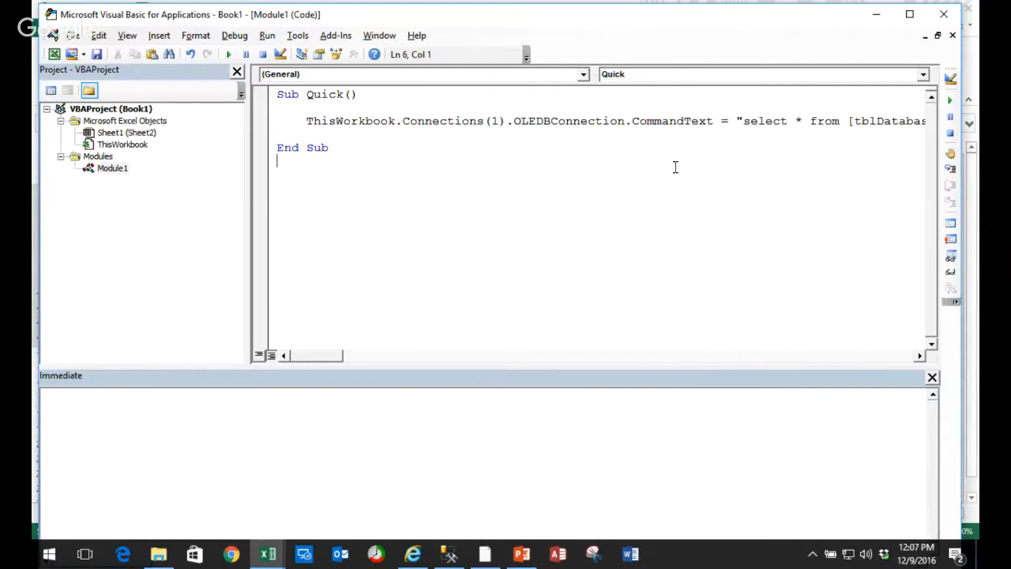
{"action": "left_click", "coordinate": [268, 553]}
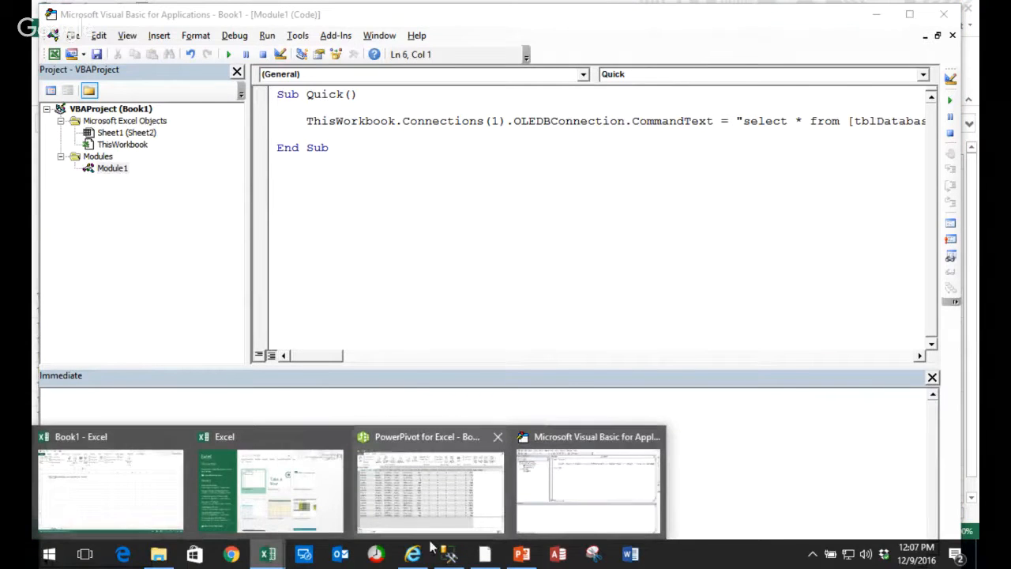
{"action": "left_click", "coordinate": [432, 529]}
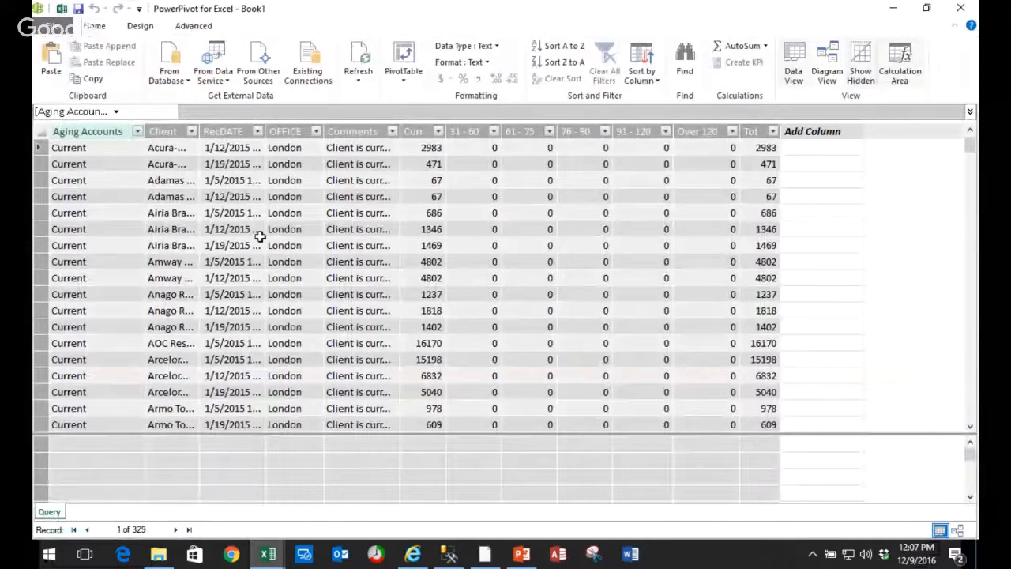
{"action": "left_click", "coordinate": [237, 261]}
{"action": "left_click", "coordinate": [304, 70]}
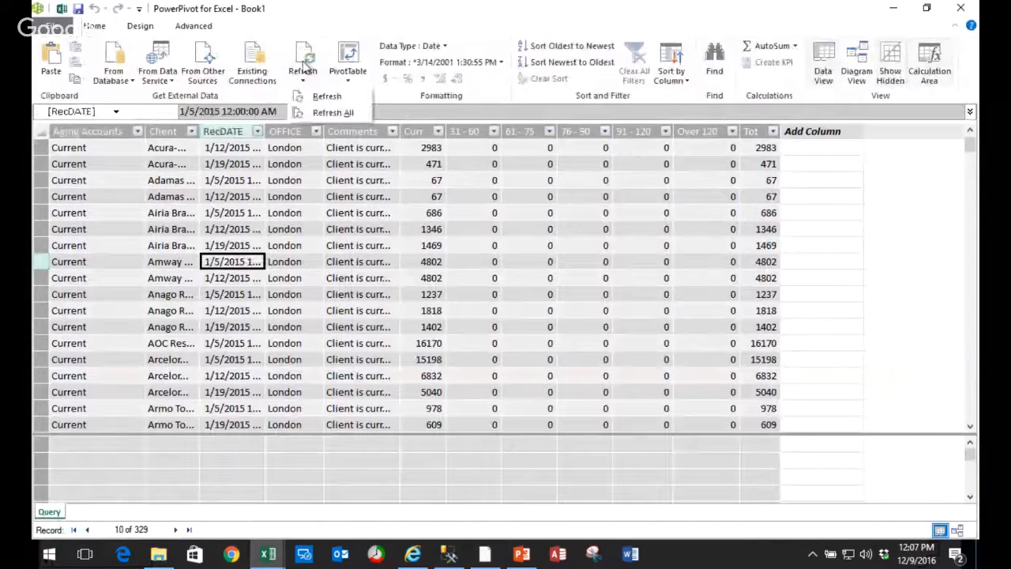
{"action": "left_click", "coordinate": [319, 99]}
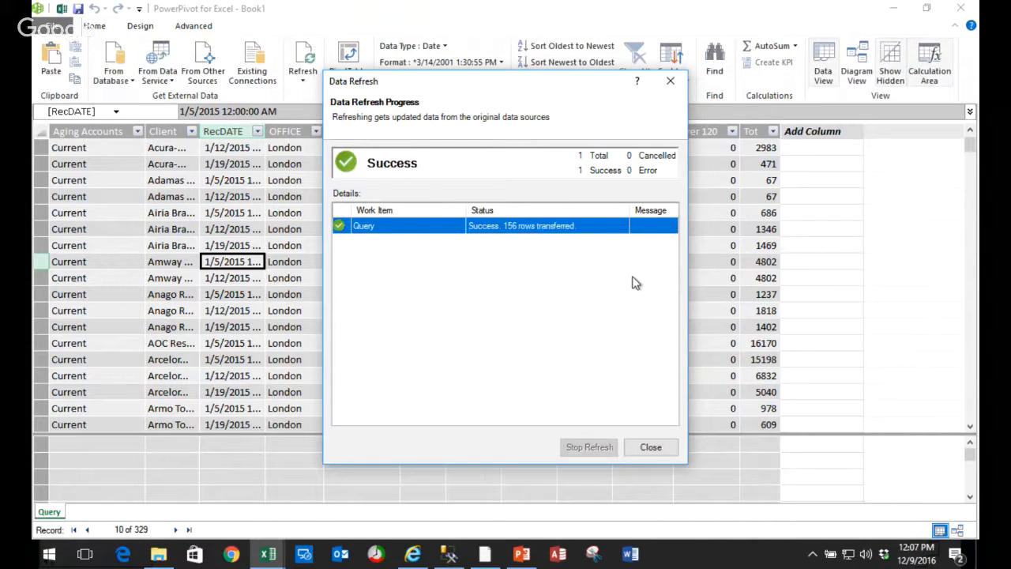
{"action": "left_click", "coordinate": [657, 453]}
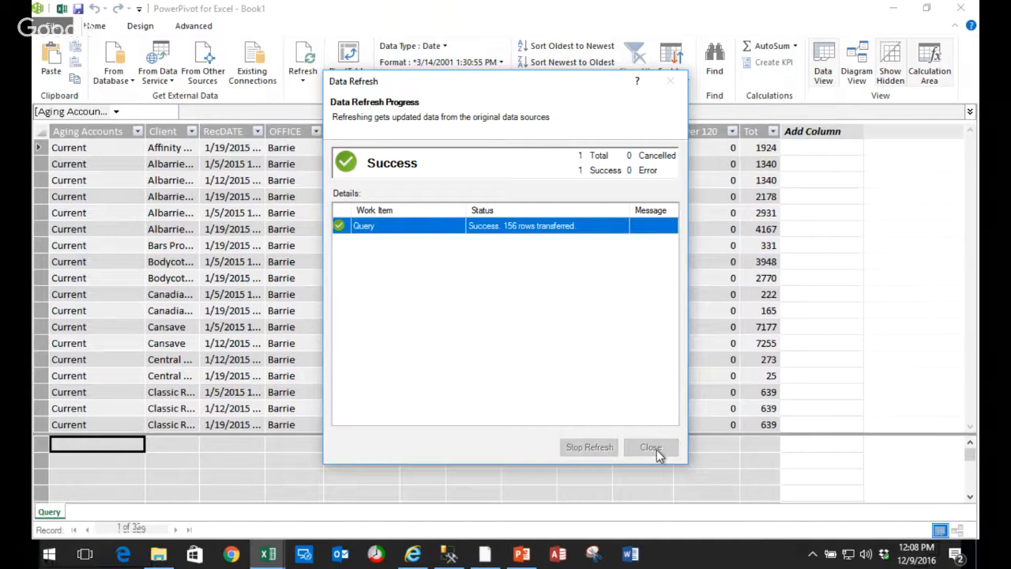
{"action": "left_click", "coordinate": [284, 164]}
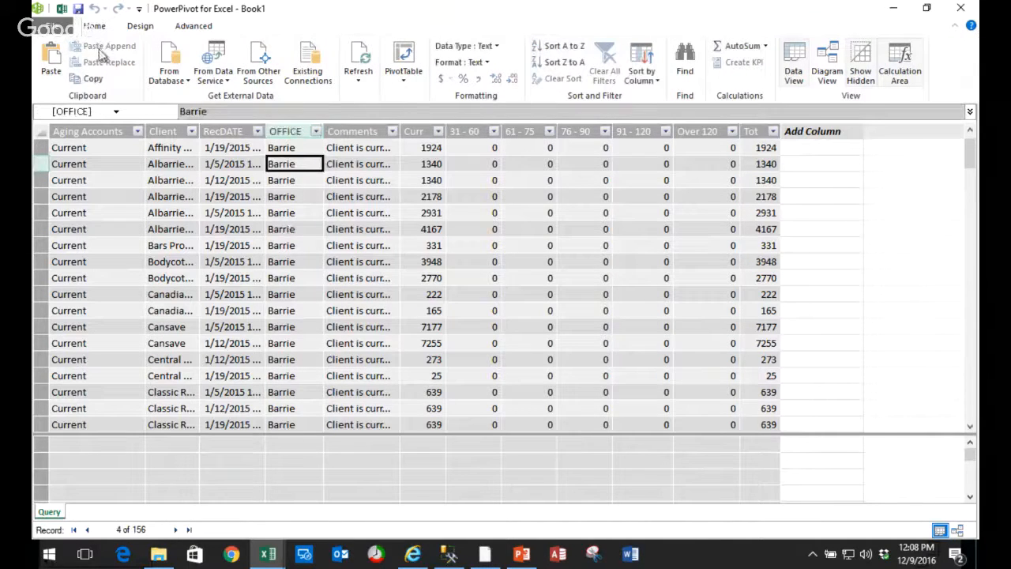
- Return to Module1 in the Visual Basic editor and delete the quoted SQL string from the CommandText assignment
{"action": "left_click", "coordinate": [261, 561]}
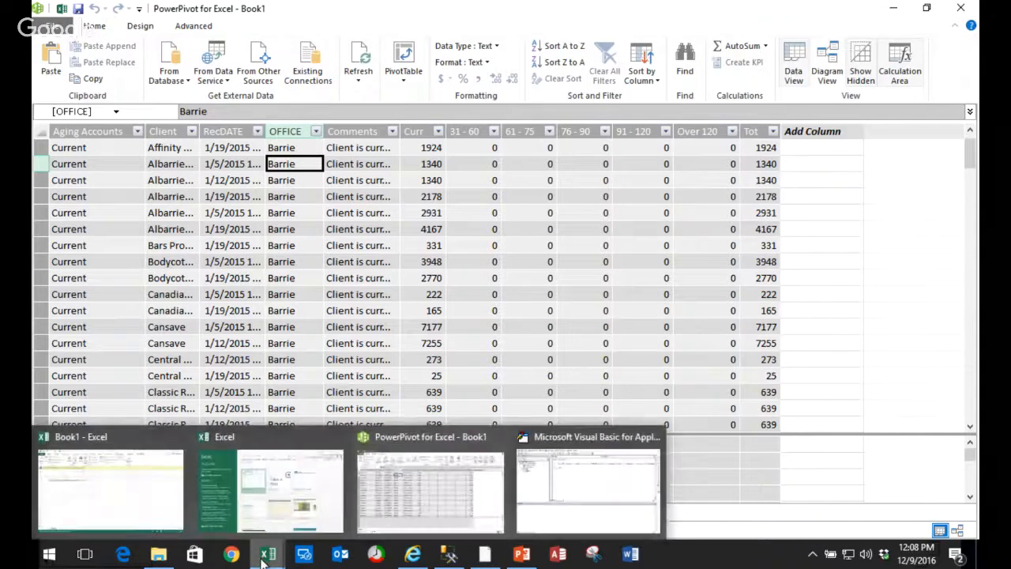
{"action": "left_click", "coordinate": [577, 488]}
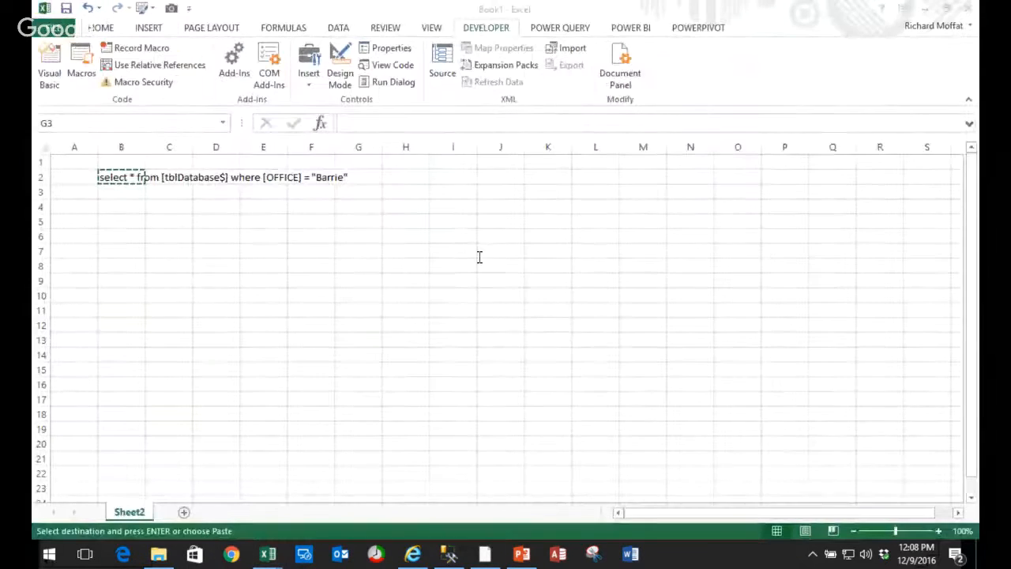
{"action": "left_click_drag", "start_coordinate": [379, 191], "coordinate": [381, 340]}
{"action": "left_click", "coordinate": [266, 555]}
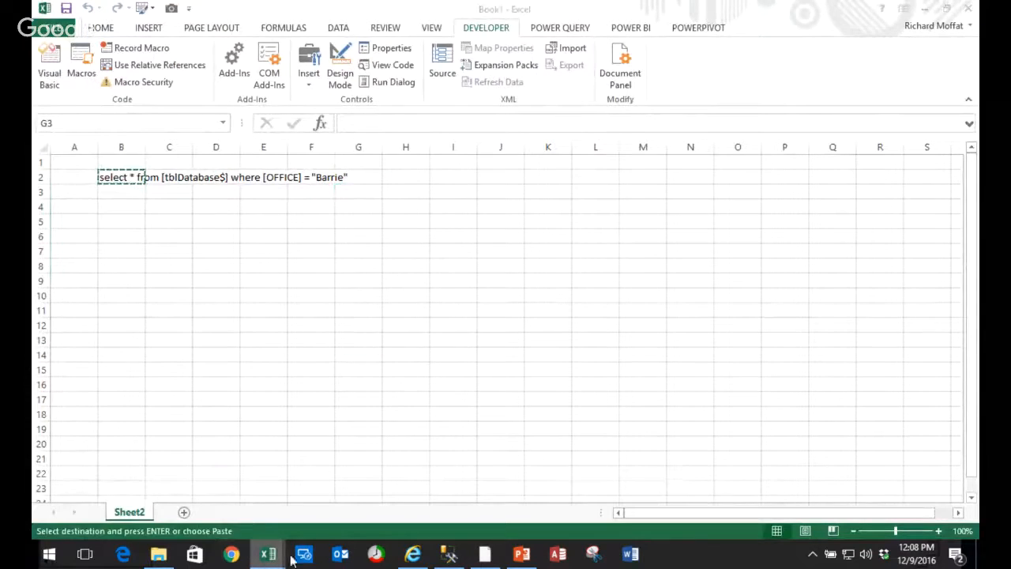
{"action": "left_click", "coordinate": [551, 487]}
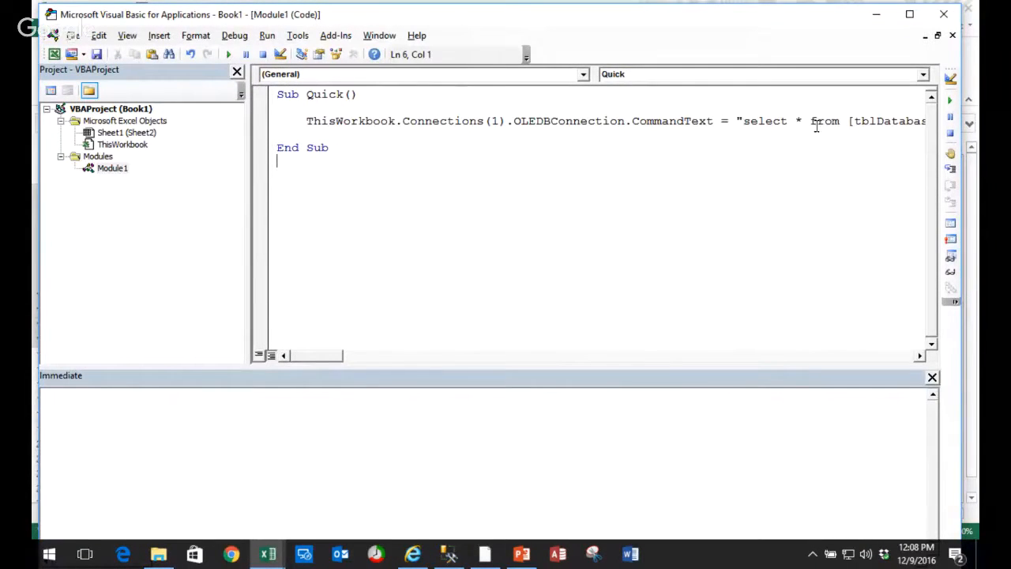
{"action": "mouse_move", "coordinate": [738, 119]}
{"action": "left_mouse_down"}
{"action": "mouse_move", "coordinate": [819, 121]}
{"action": "mouse_move", "coordinate": [738, 118]}
{"action": "left_mouse_up"}
{"action": "key", "text": "Delete"}
{"action": "key", "text": "Delete"}
{"action": "key", "text": "Delete"}
{"action": "key", "text": "Delete"}
{"action": "key", "text": "Delete"}
{"action": "key", "text": "Delete"}
{"action": "key", "text": "Delete"}
{"action": "key", "text": "Delete"}
{"action": "key", "text": "Delete"}
{"action": "key", "text": "Delete"}
{"action": "key", "text": "Delete"}
{"action": "key", "text": "Delete"}
{"action": "key", "text": "Delete"}
{"action": "key", "text": "Delete"}
{"action": "key", "text": "Delete"}
{"action": "key", "text": "Delete"}
{"action": "key", "text": "Delete"}
{"action": "key", "text": "Delete"}
{"action": "key", "text": "Delete"}
{"action": "key", "text": "Delete"}
{"action": "key", "text": "Delete"}
{"action": "key", "text": "Delete"}
{"action": "key", "text": "Delete"}
{"action": "key", "text": "Delete"}
{"action": "key", "text": "Delete"}
{"action": "key", "text": "Delete"}
{"action": "key", "text": "Delete"}
{"action": "key", "text": "Delete"}
{"action": "key", "text": "Delete"}
{"action": "key", "text": "Delete"}
{"action": "key", "text": "Delete"}
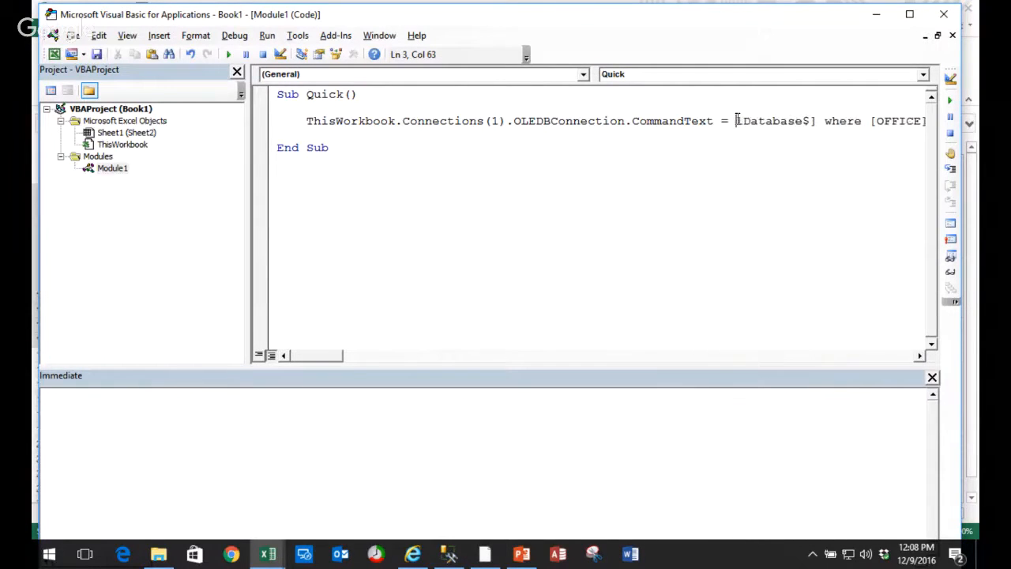
{"action": "key", "text": "Delete"}
{"action": "key", "text": "Delete"}
{"action": "key", "text": "Delete"}
{"action": "key", "text": "Delete"}
{"action": "key", "text": "Delete"}
{"action": "key", "text": "Delete"}
{"action": "key", "text": "Delete"}
{"action": "key", "text": "Delete"}
{"action": "key", "text": "Delete"}
{"action": "key", "text": "Delete"}
{"action": "key", "text": "Delete"}
{"action": "key", "text": "Delete"}
{"action": "key", "text": "Delete"}
{"action": "key", "text": "Delete"}
{"action": "key", "text": "Delete"}
{"action": "key", "text": "Delete"}
{"action": "key", "text": "Delete"}
{"action": "key", "text": "Delete"}
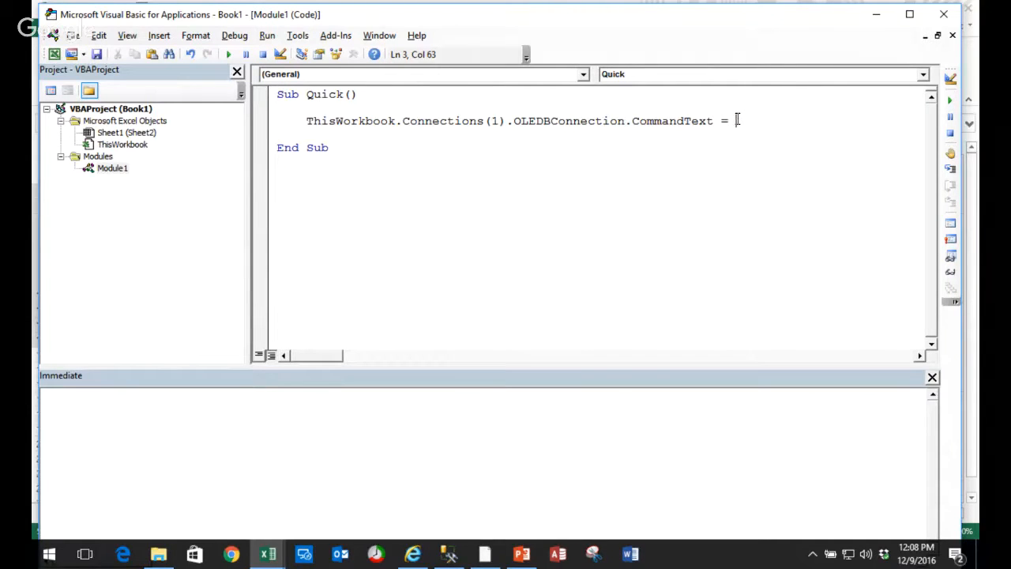
- Assign Range("txtSQL").Value to the connection's CommandText in the Quick procedure
{"action": "type", "text": "range(\"txt"}
{"action": "type", "text": "SQ"}
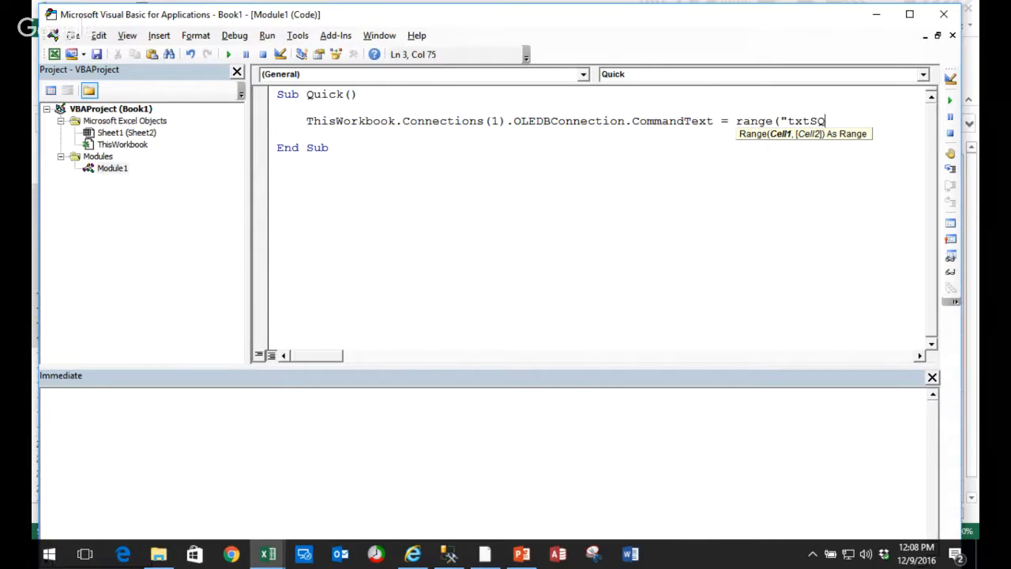
{"action": "type", "text": "L\")"}
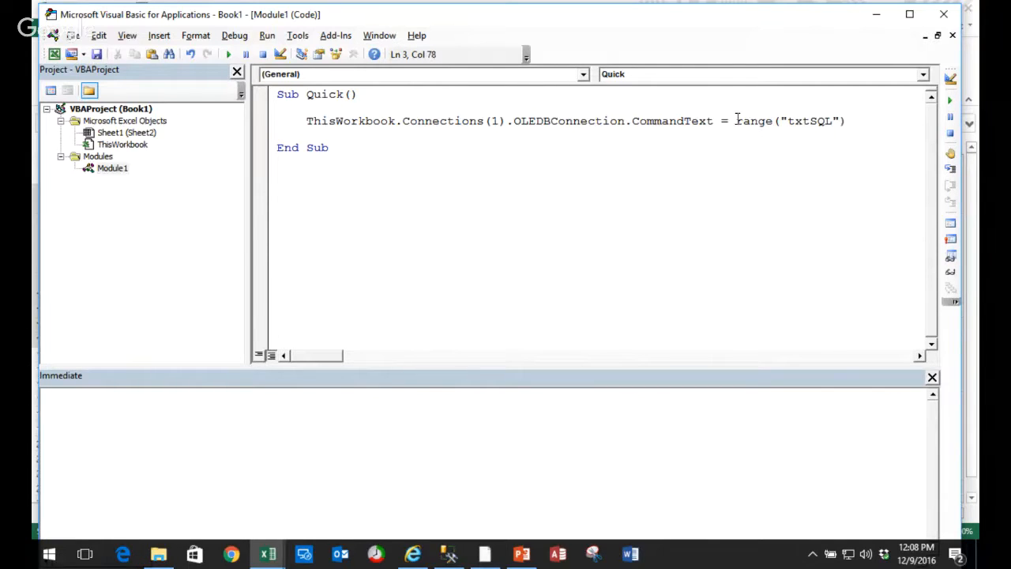
{"action": "type", "text": ".value"}
{"action": "left_click", "coordinate": [707, 161]}
- Switch to the Book1 worksheet and name cell B2, which holds the SQL statement, txtSQL
{"action": "left_click", "coordinate": [269, 554]}
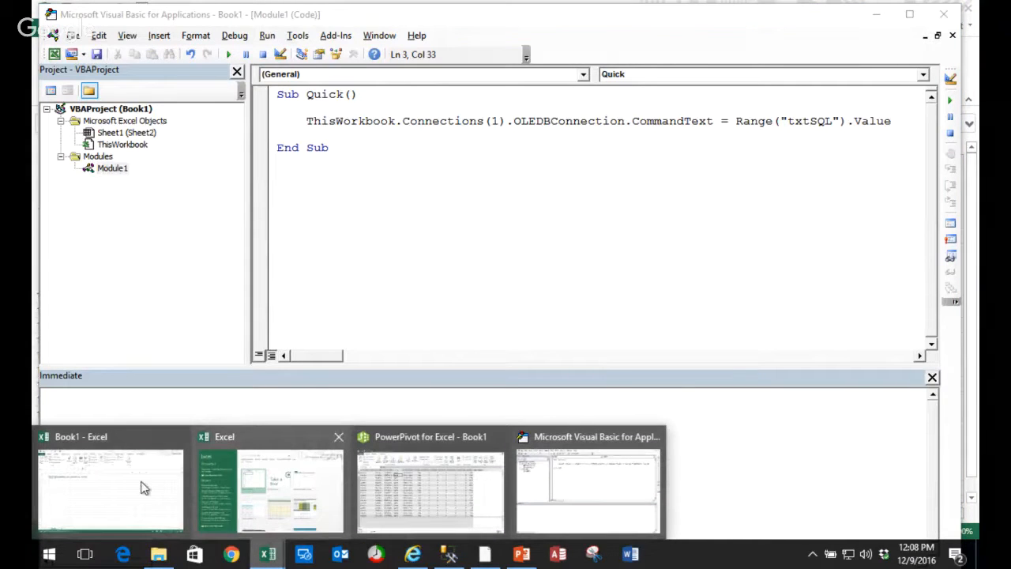
{"action": "left_click", "coordinate": [145, 488]}
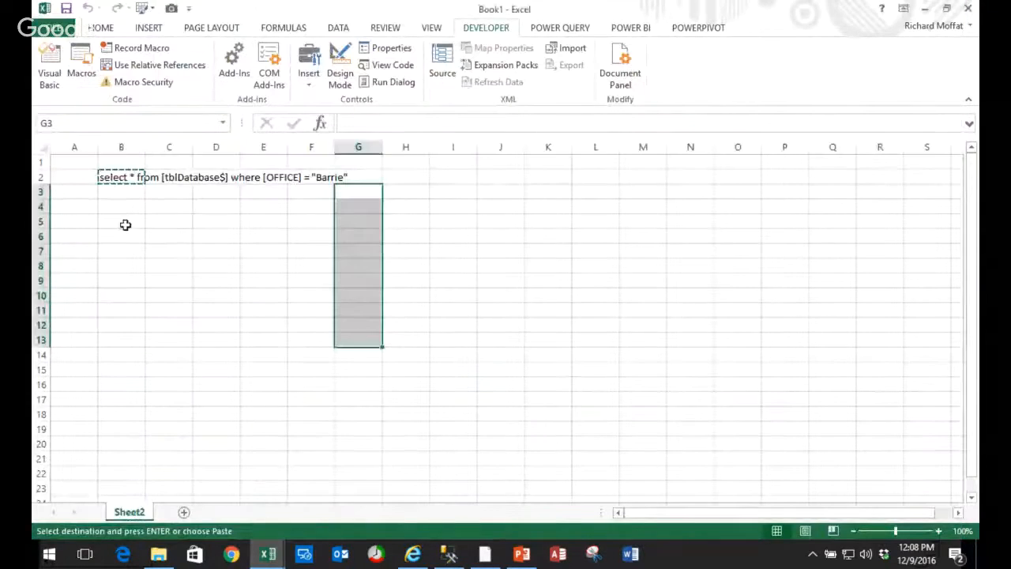
{"action": "left_click_drag", "start_coordinate": [124, 204], "coordinate": [125, 217]}
{"action": "key", "text": "Escape"}
{"action": "key", "text": "F2"}
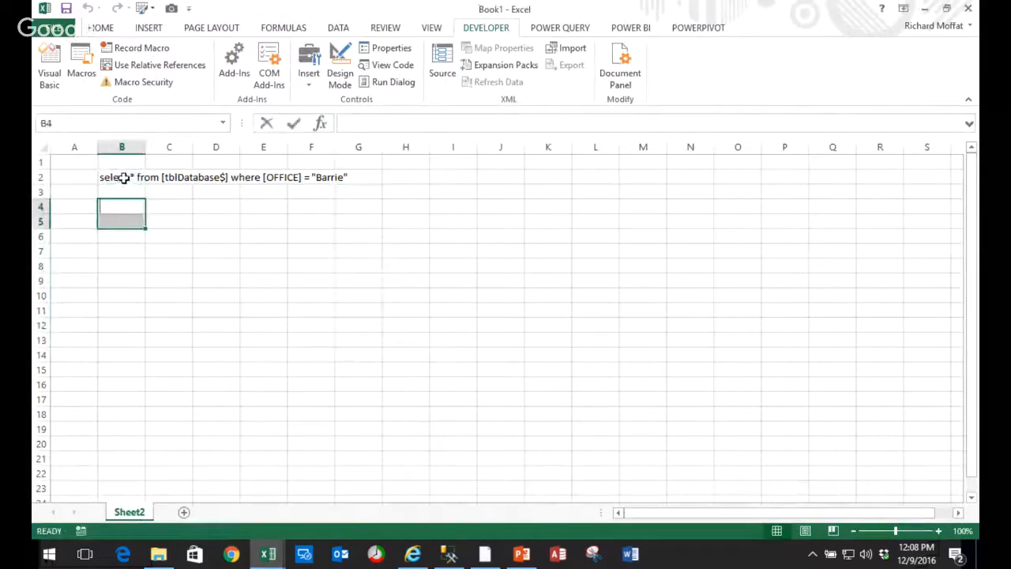
{"action": "key", "text": "Escape"}
{"action": "double_click", "coordinate": [124, 179]}
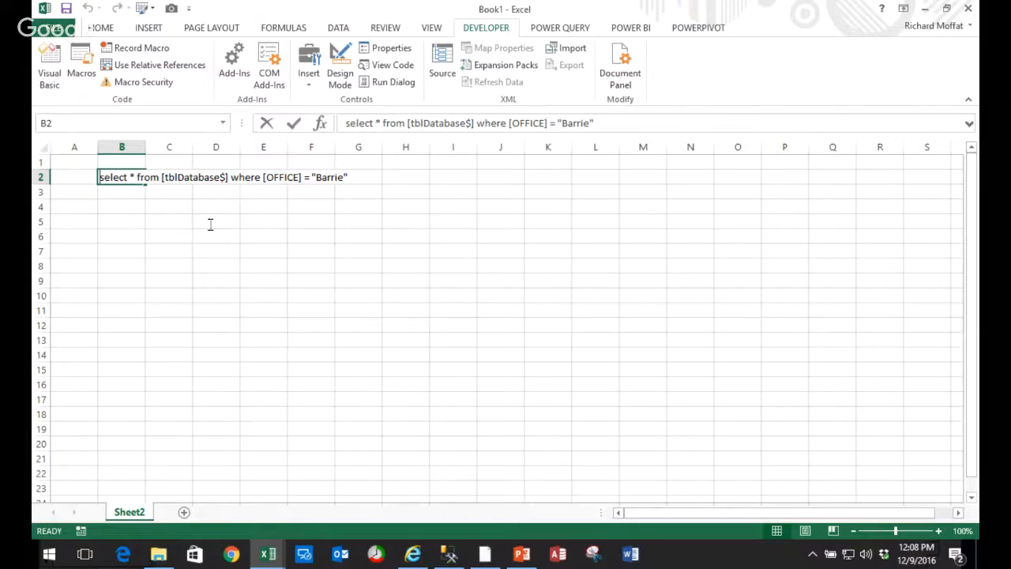
{"action": "key", "text": "Escape"}
{"action": "left_click_drag", "start_coordinate": [209, 226], "coordinate": [129, 181]}
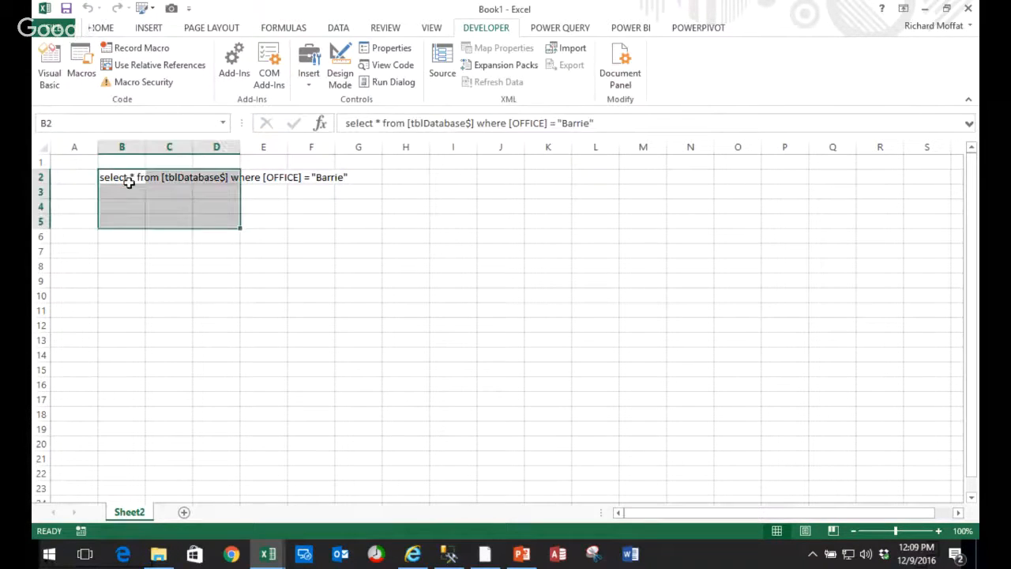
{"action": "left_click", "coordinate": [118, 177]}
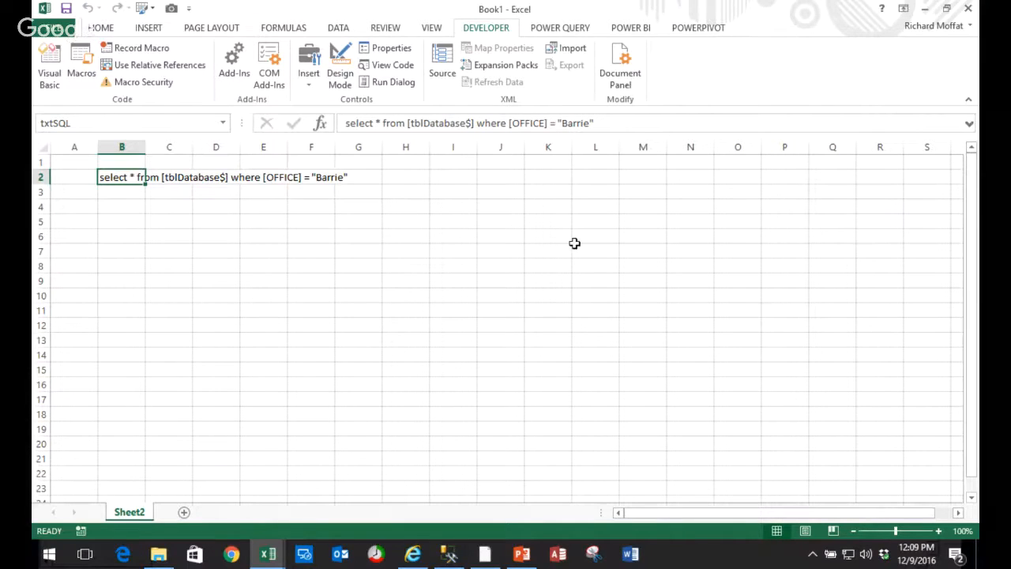
- Enter London in cell B6 of Sheet2 as the office name
{"action": "left_click", "coordinate": [127, 241]}
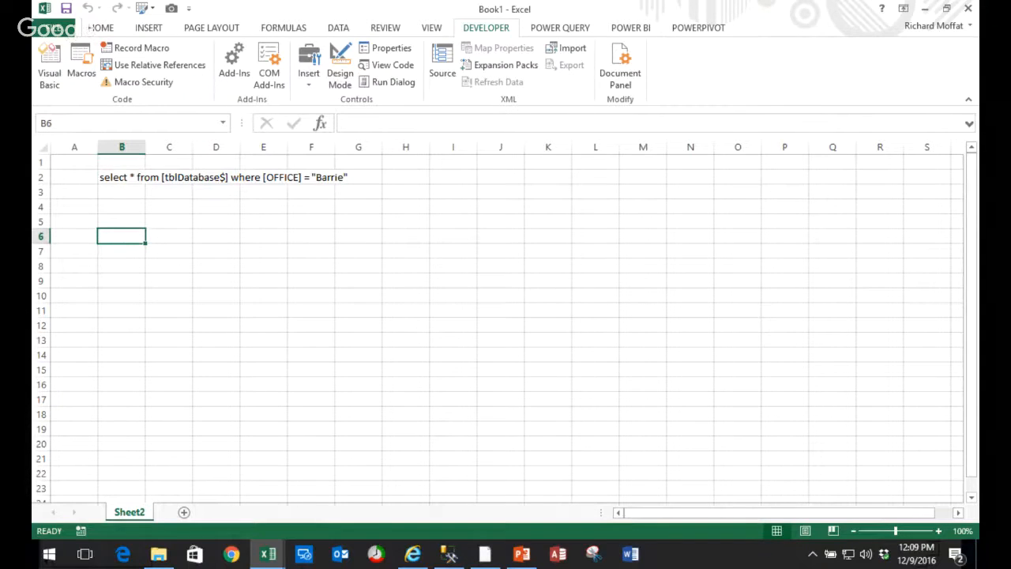
{"action": "type", "text": "LOndon"}
{"action": "double_click", "coordinate": [127, 240]}
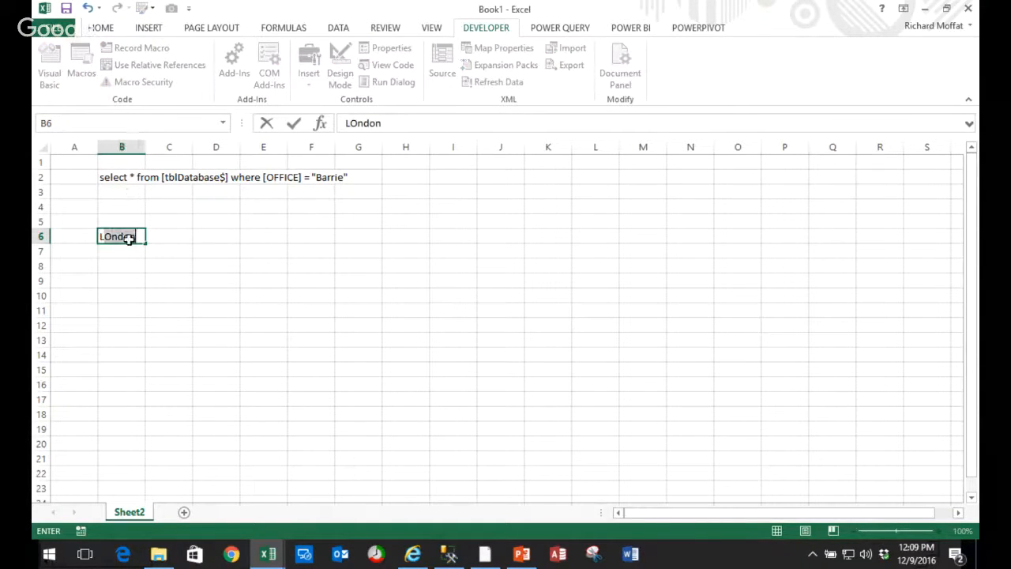
{"action": "key", "text": "Up"}
{"action": "key", "text": "Up"}
{"action": "key", "text": "Up"}
{"action": "left_click", "coordinate": [130, 247]}
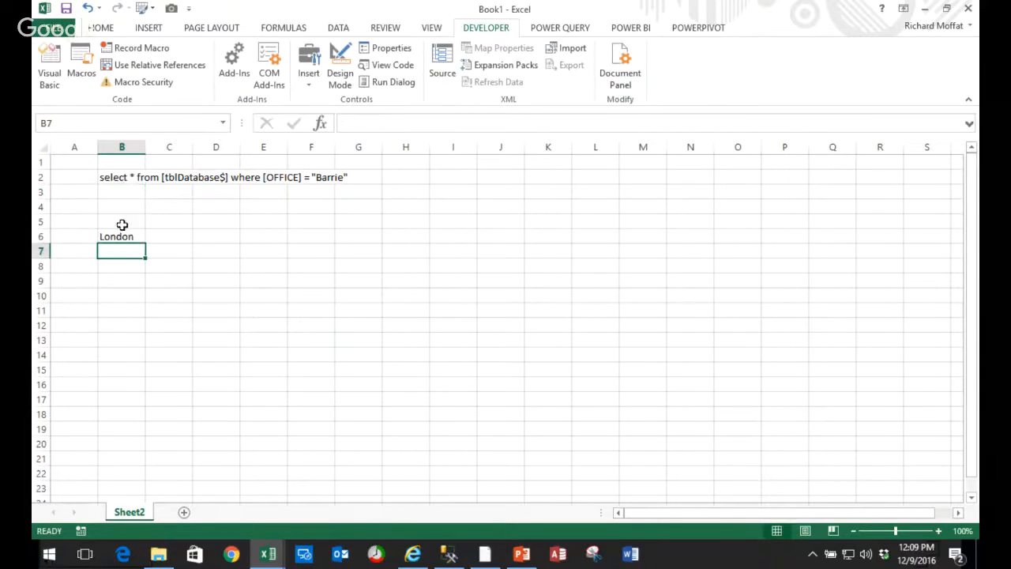
- Turn the SQL text in B2 into the formula ="select * from [tblDatabase$] where [OFFICE] = '"&B6&"'"
{"action": "left_click", "coordinate": [125, 179]}
{"action": "left_click", "coordinate": [346, 125]}
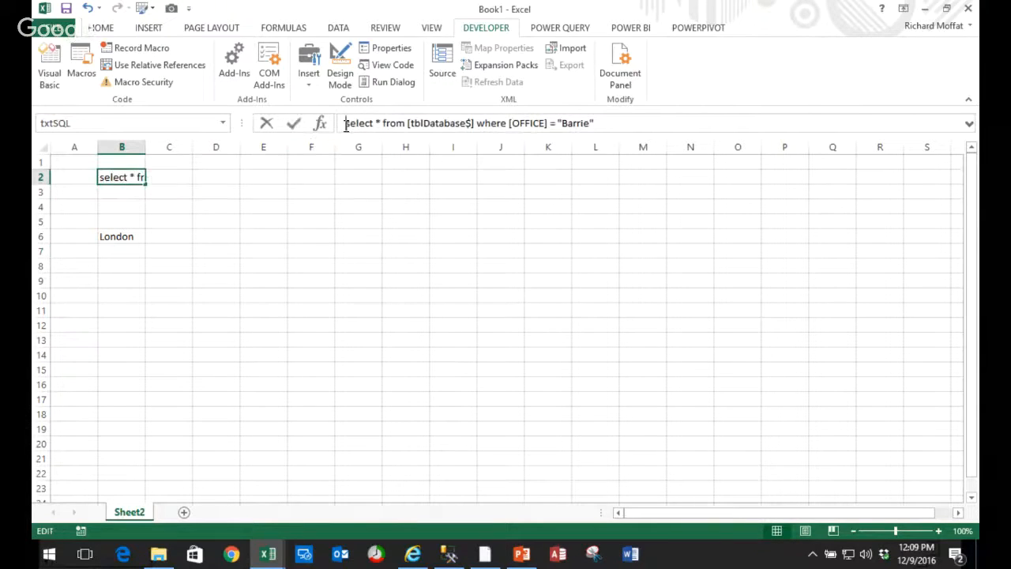
{"action": "type", "text": "=\""}
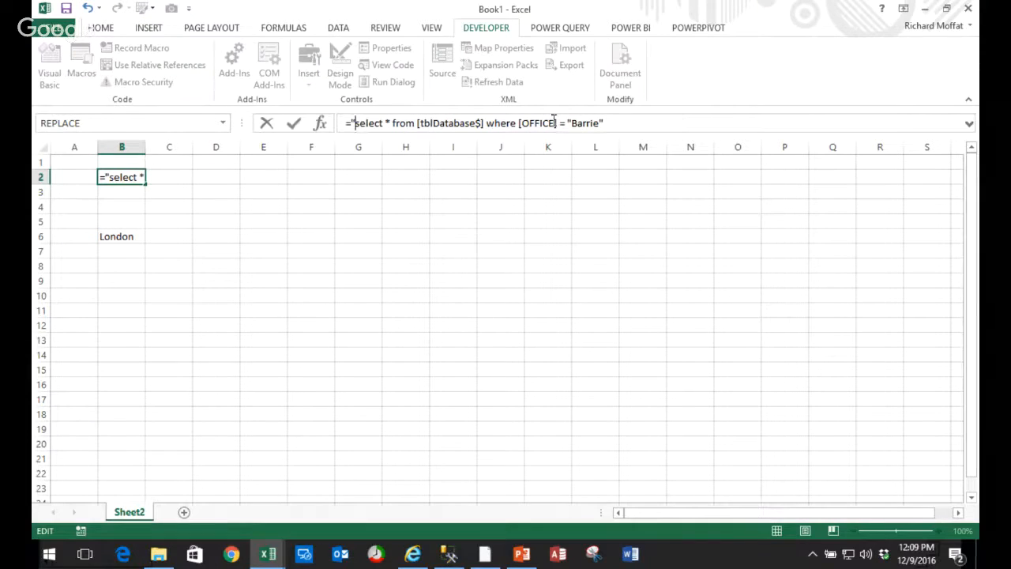
{"action": "left_click", "coordinate": [574, 123]}
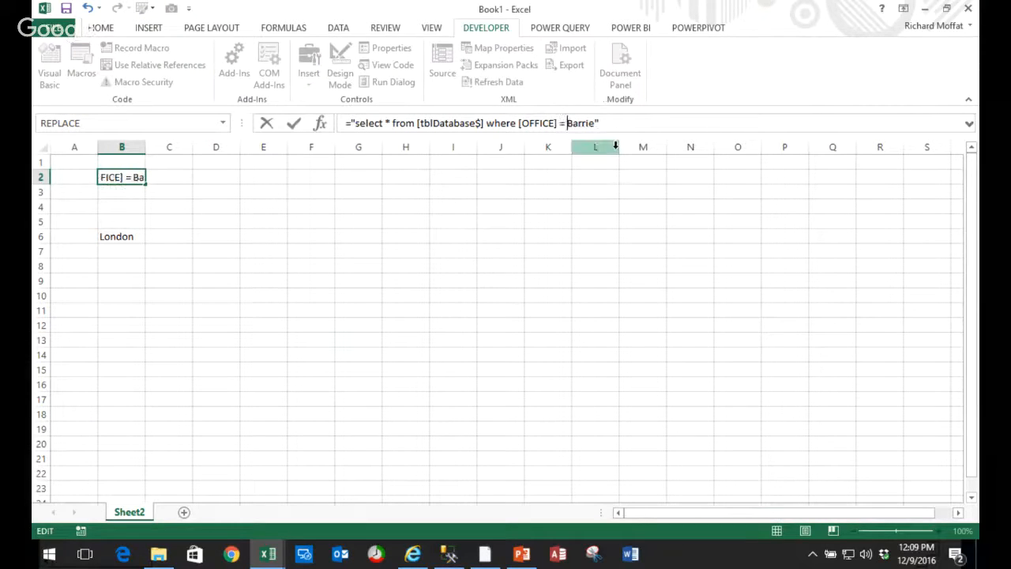
{"action": "type", "text": "\"&"}
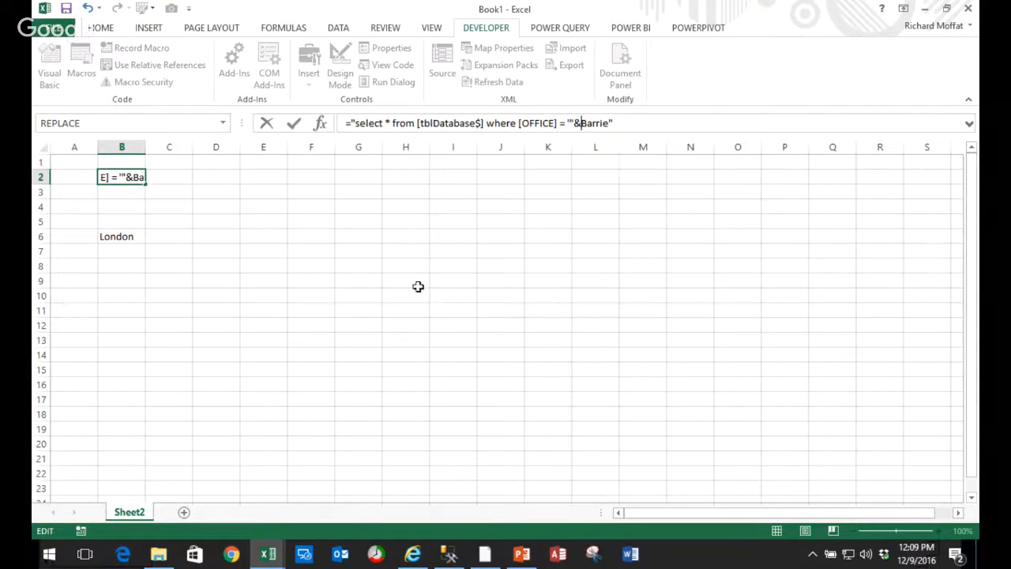
{"action": "left_click", "coordinate": [132, 237]}
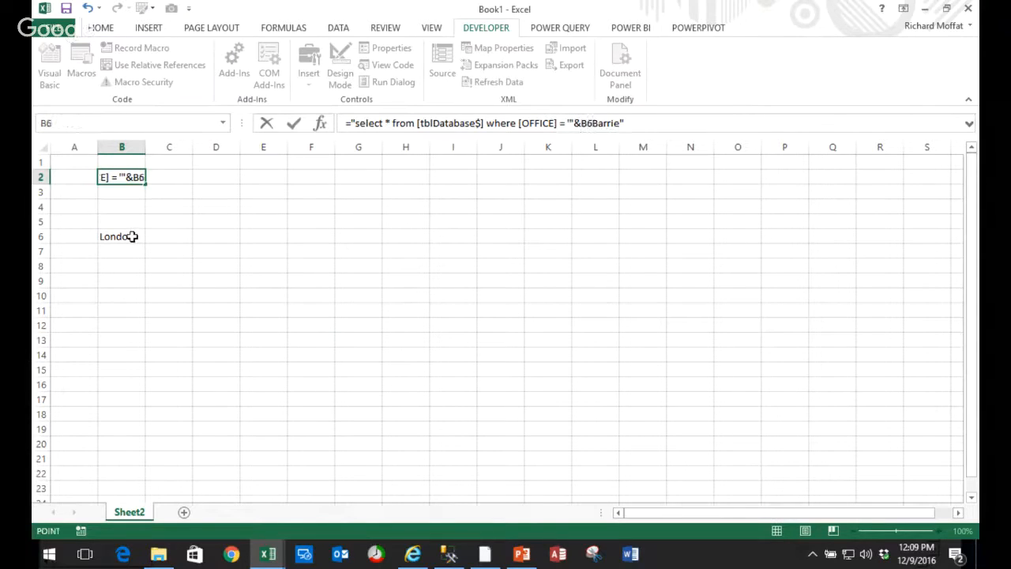
{"action": "key", "text": "Delete"}
{"action": "key", "text": "Delete"}
{"action": "key", "text": "Delete"}
{"action": "key", "text": "Delete"}
{"action": "key", "text": "Delete"}
{"action": "key", "text": "Delete"}
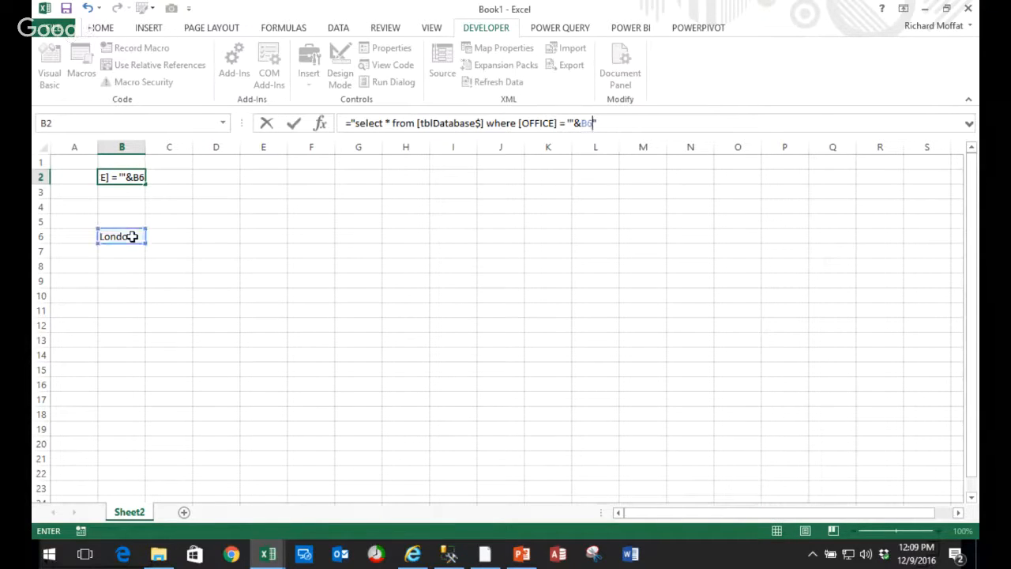
{"action": "type", "text": "&\"'\""}
{"action": "key", "text": "Return"}
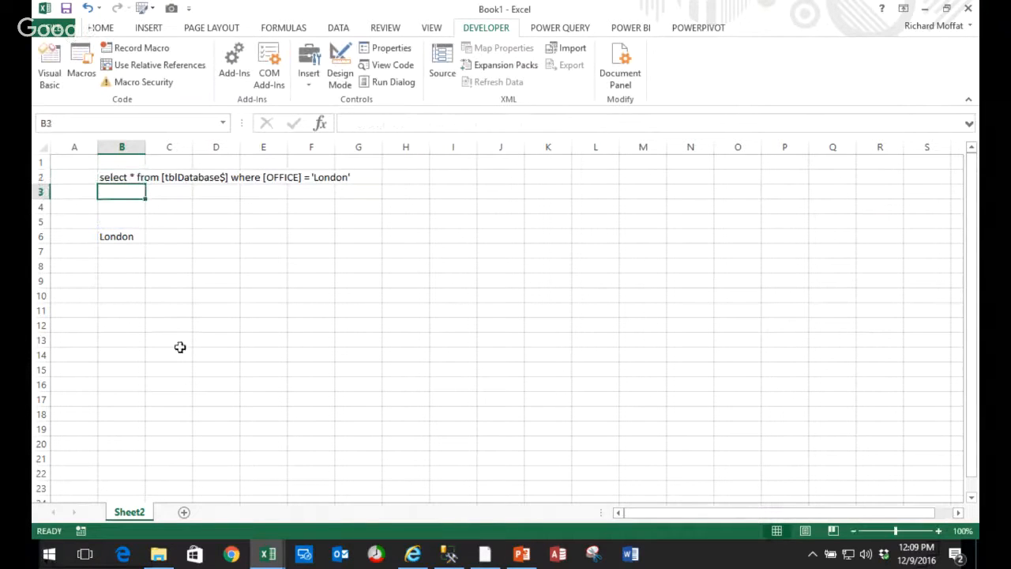
- Change the office in B6 to Woodbridge and select the txtSQL cell to check its SQL statement
{"action": "left_click", "coordinate": [178, 342]}
{"action": "left_click", "coordinate": [122, 239]}
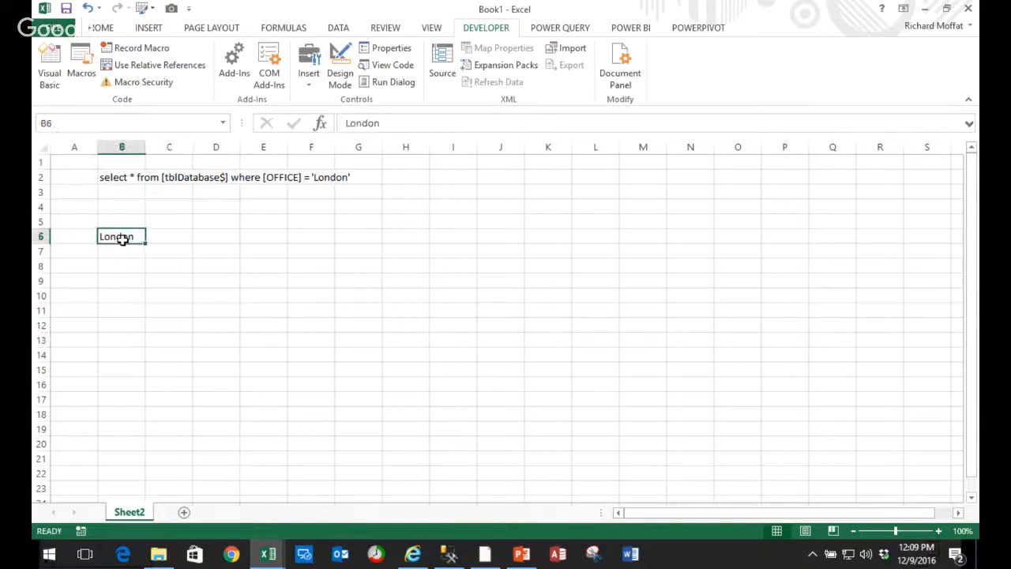
{"action": "type", "text": "Woodb"}
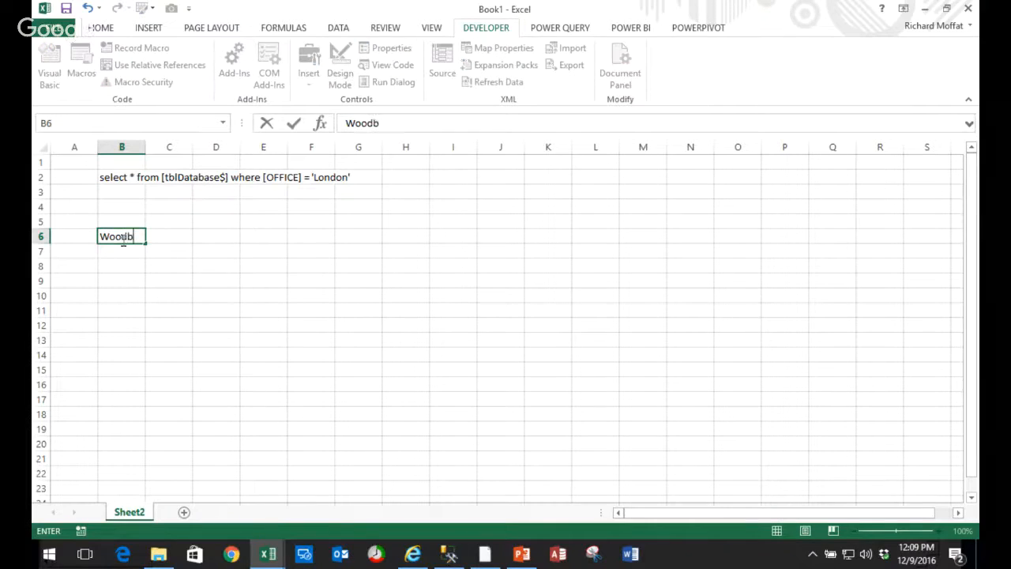
{"action": "type", "text": "ridge"}
{"action": "left_click", "coordinate": [173, 314]}
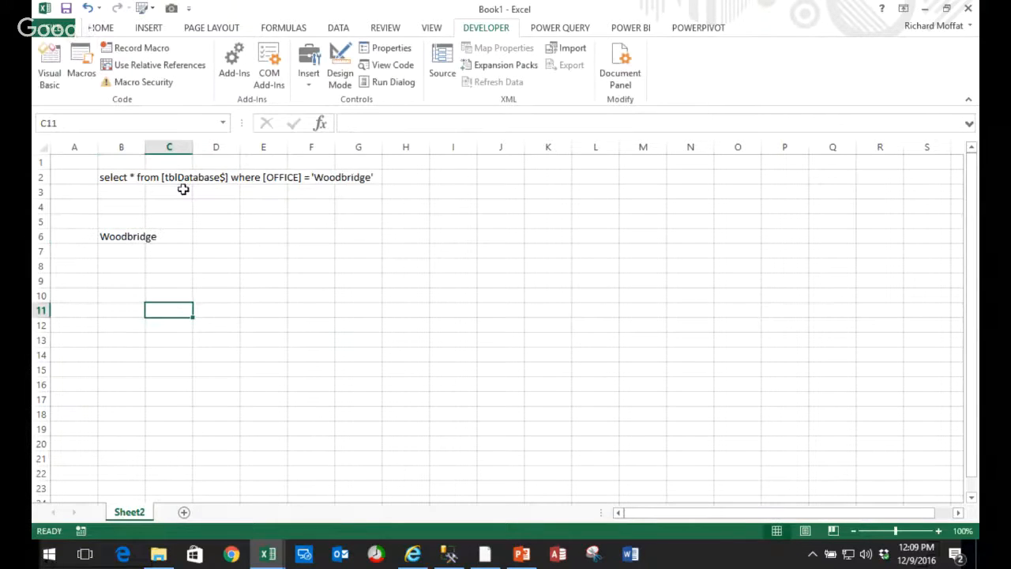
{"action": "left_click", "coordinate": [123, 175]}
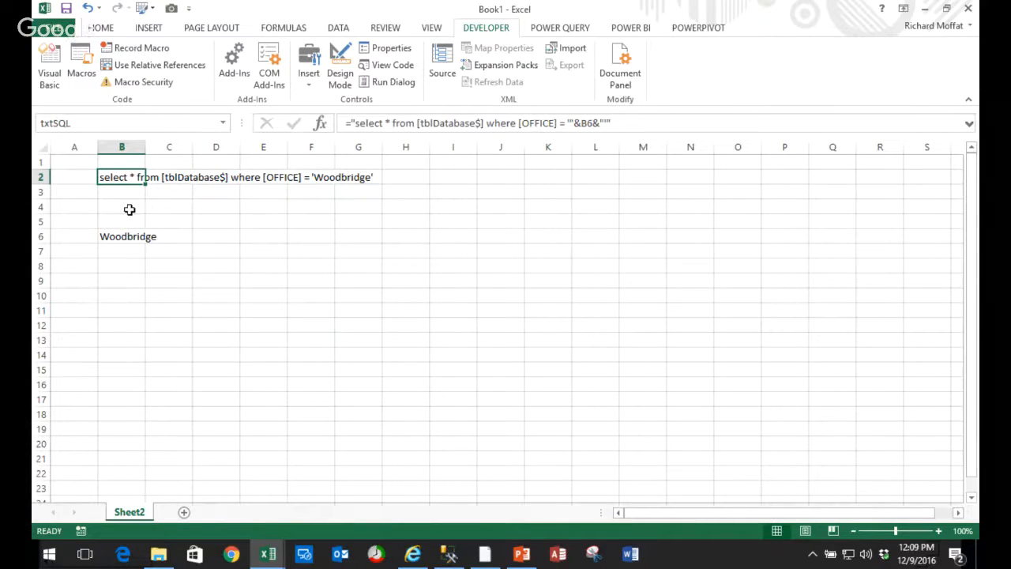
- Run the Quick macro to apply the SQL statement in txtSQL to the workbook connection
{"action": "left_click", "coordinate": [130, 207]}
{"action": "left_click", "coordinate": [132, 235]}
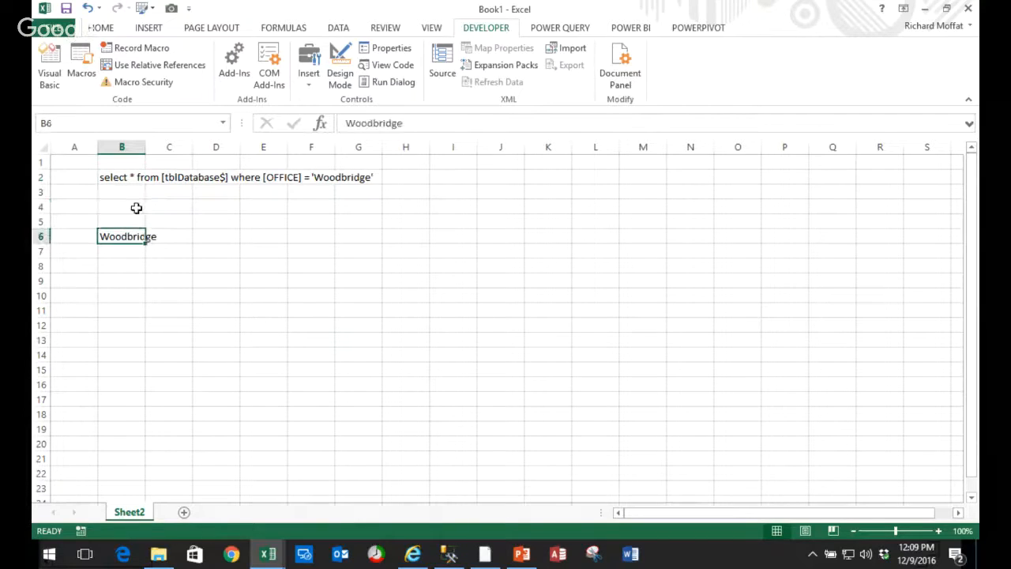
{"action": "left_click", "coordinate": [134, 208]}
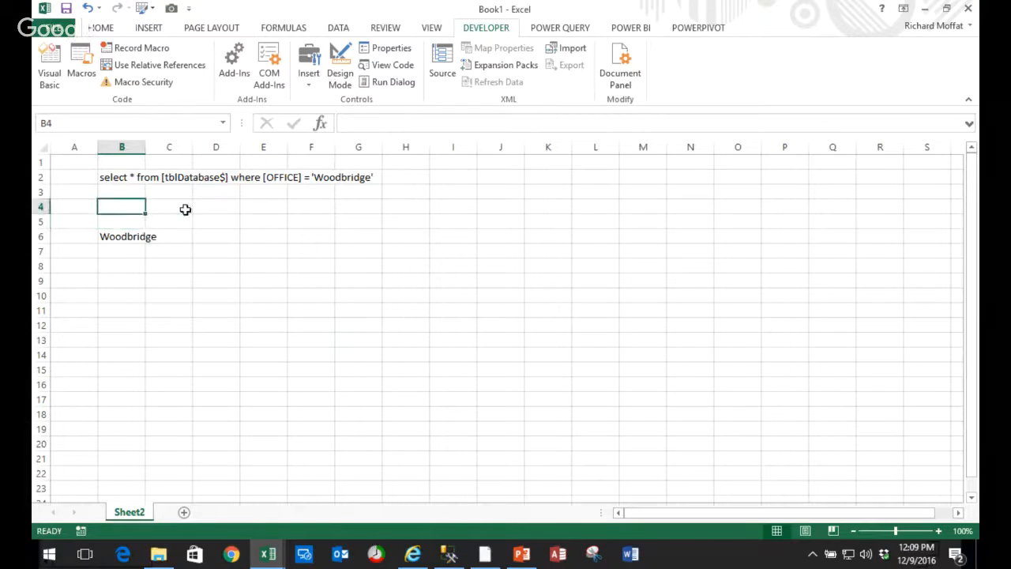
{"action": "left_click", "coordinate": [338, 27]}
{"action": "left_click", "coordinate": [486, 27]}
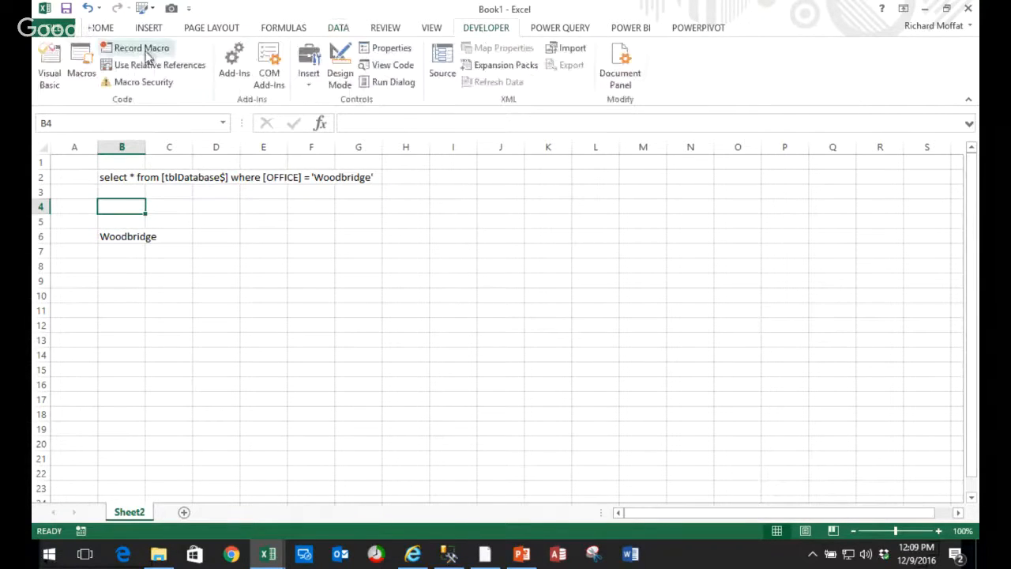
{"action": "left_click", "coordinate": [81, 67]}
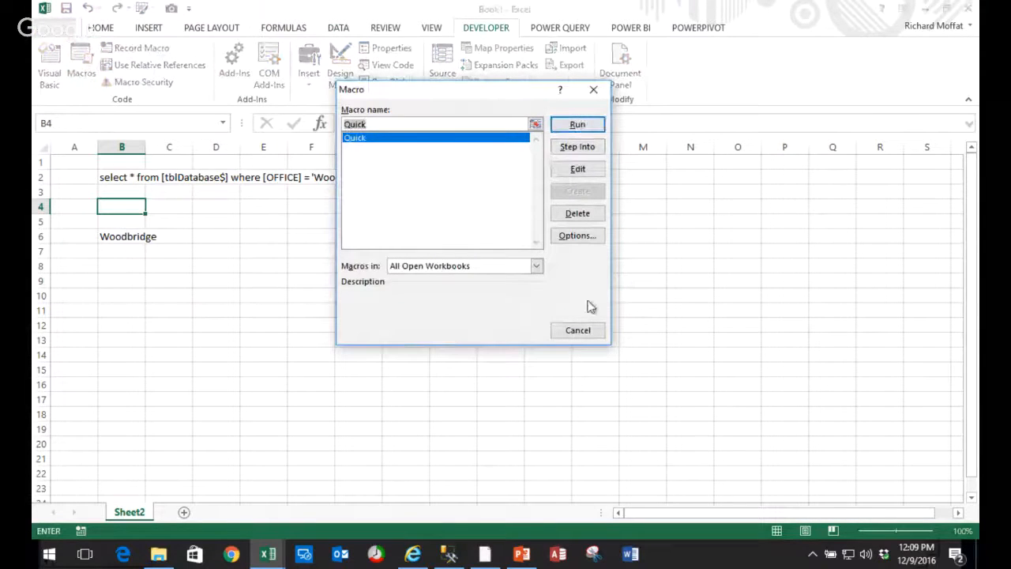
{"action": "left_click", "coordinate": [576, 126]}
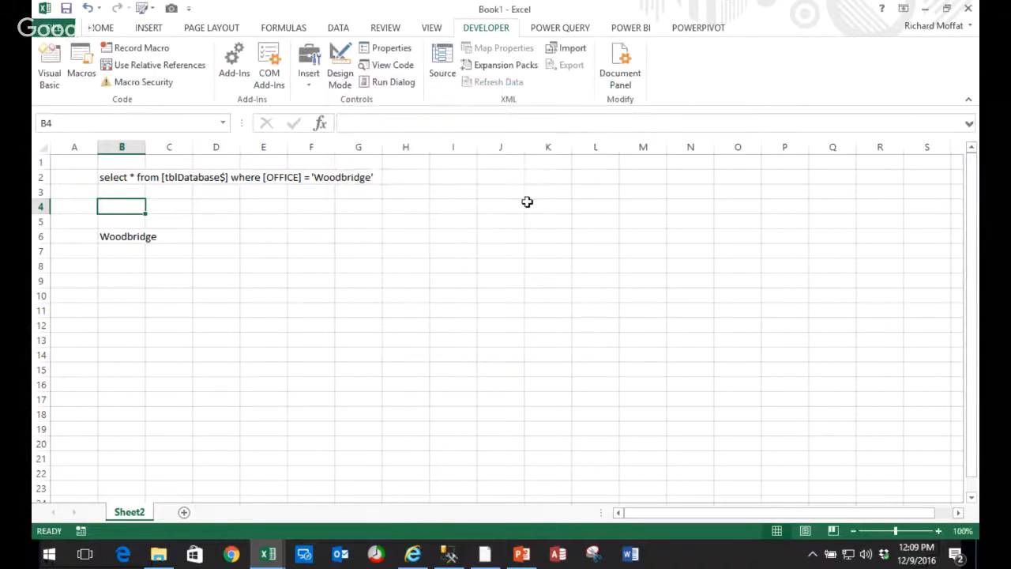
{"action": "left_click", "coordinate": [380, 256]}
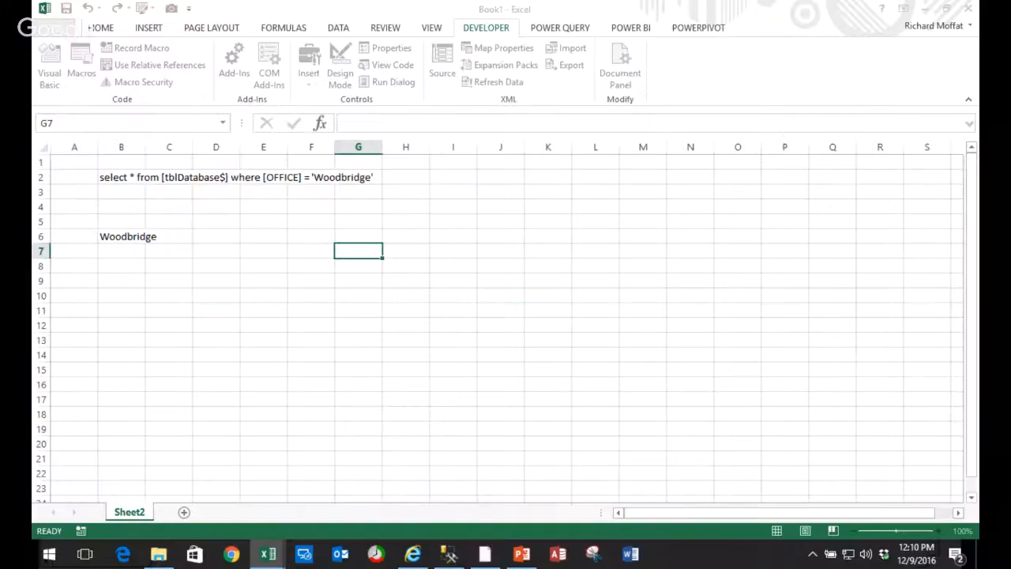
- In the Quick macro, wrap the OLEDBConnection.CommandText assignment in a With ThisWorkbook.Connections(1) ... End With block
{"action": "left_click", "coordinate": [272, 560]}
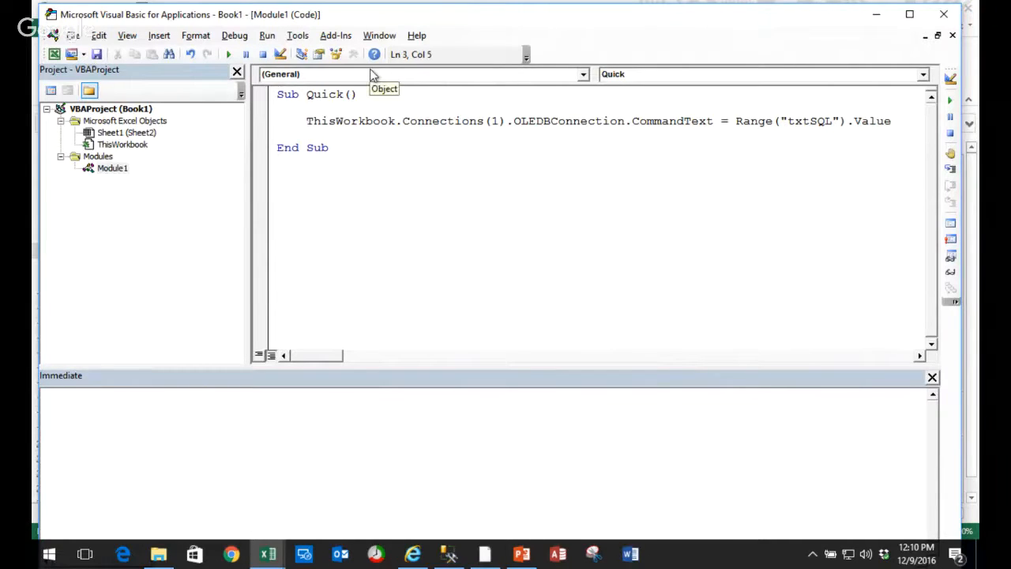
{"action": "type", "text": "with"}
{"action": "key", "text": "Right"}
{"action": "key", "text": "Right"}
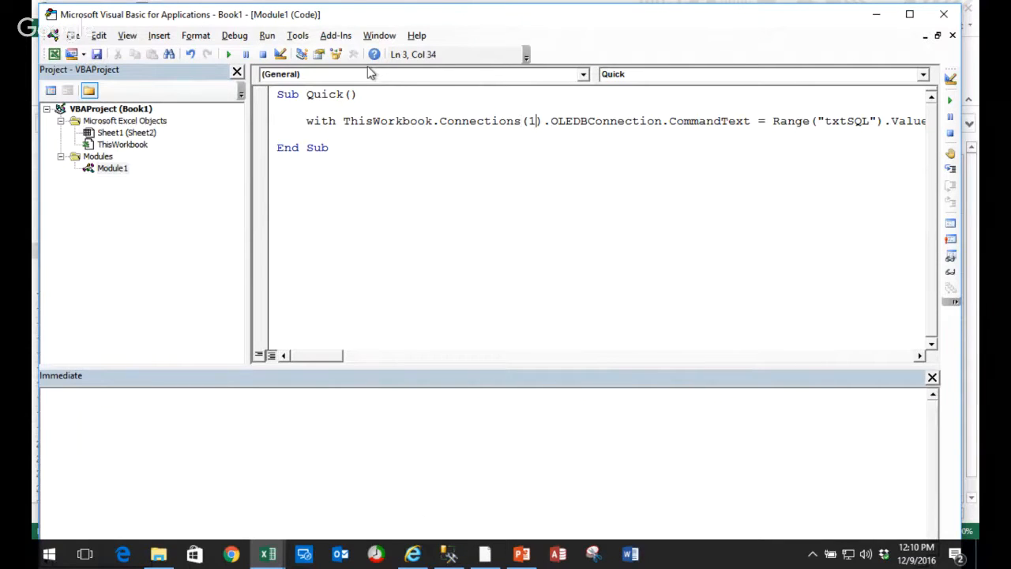
{"action": "key", "text": "Right"}
{"action": "key", "text": "Return"}
{"action": "key", "text": "Tab"}
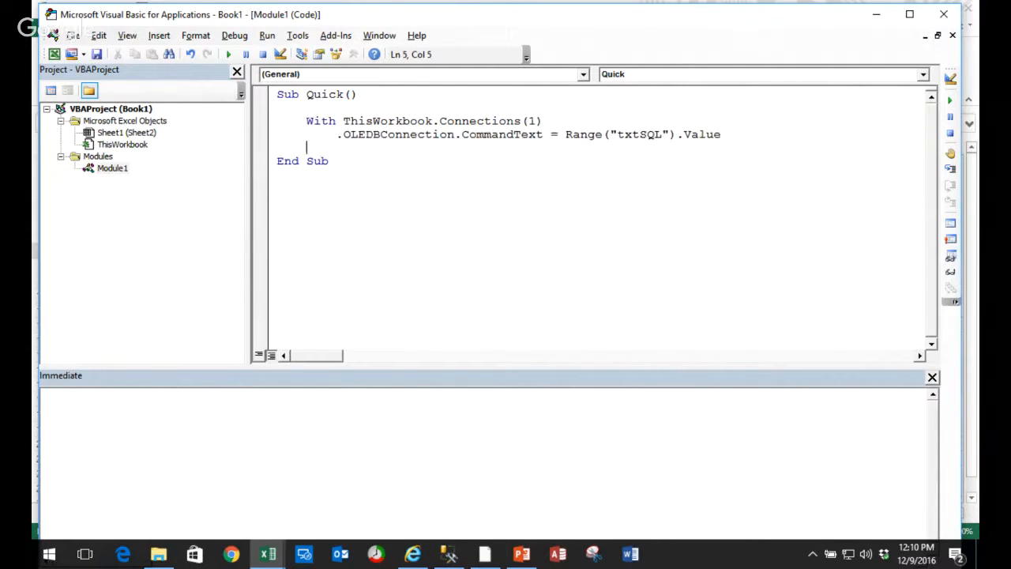
{"action": "key", "text": "Return"}
{"action": "type", "text": "end with"}
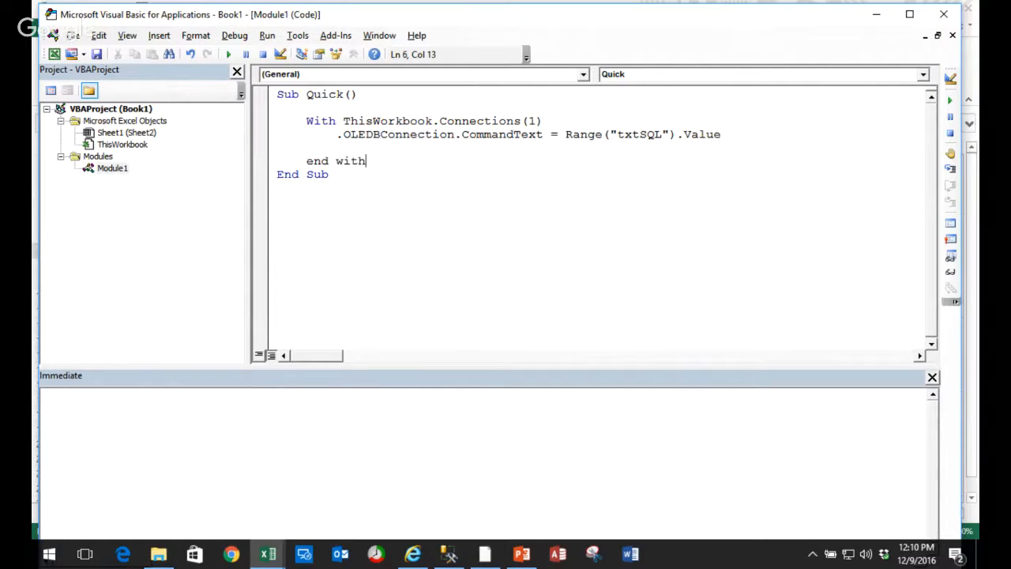
{"action": "key", "text": "Return"}
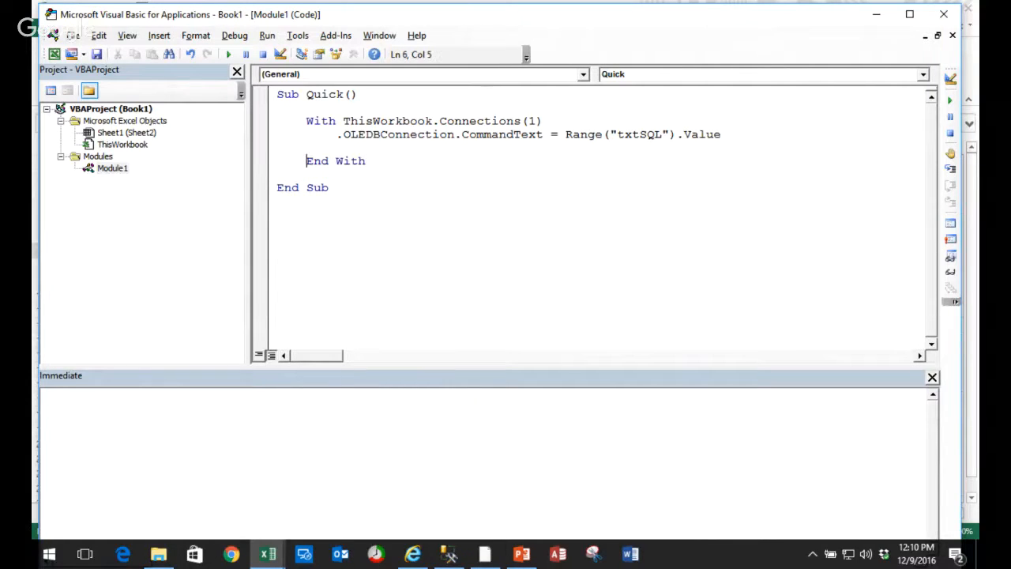
- Add a .Refresh line below the CommandText assignment inside the With block
{"action": "type", "text": "."}
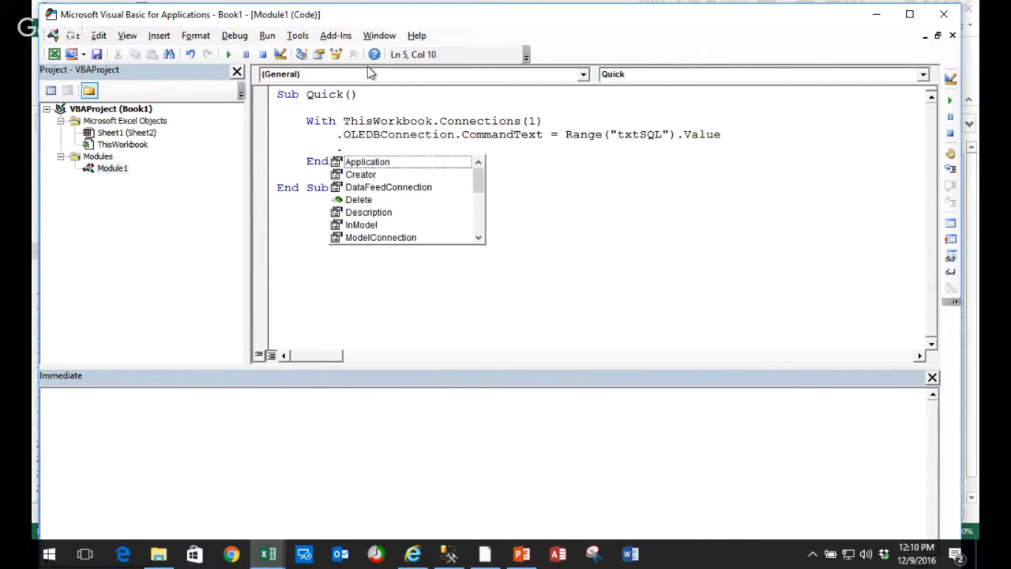
{"action": "type", "text": "Refre"}
{"action": "key", "text": "Tab"}
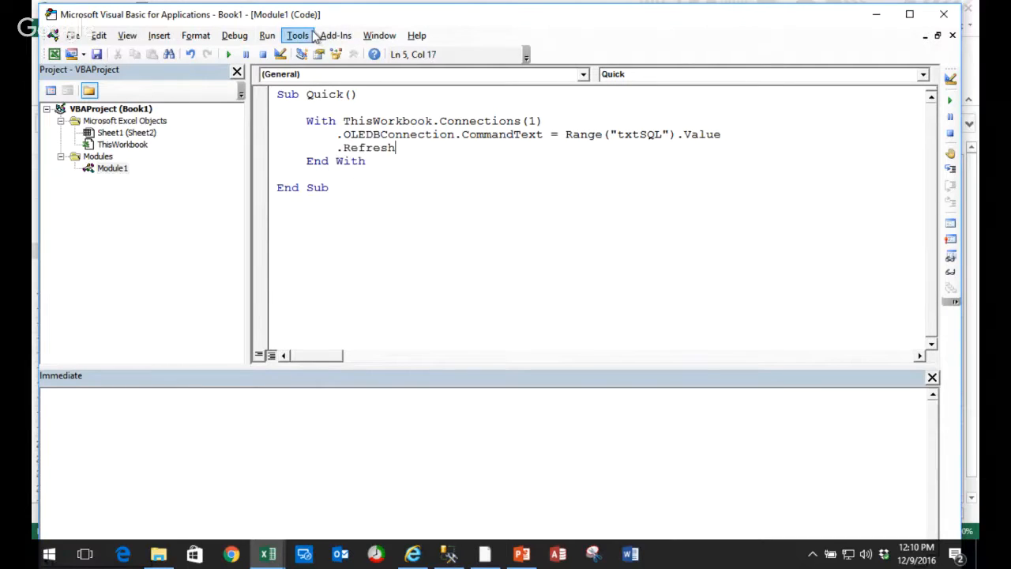
{"action": "left_click", "coordinate": [382, 150]}
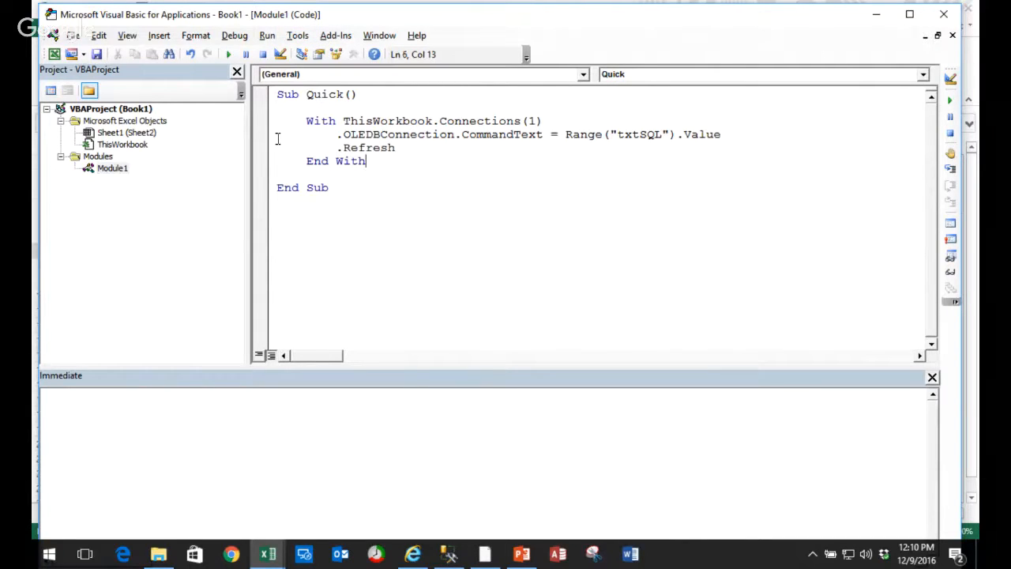
{"action": "left_click_drag", "start_coordinate": [277, 139], "coordinate": [273, 120]}
{"action": "left_click", "coordinate": [430, 191]}
- Return to the Book1 worksheet and place a form control button around G5 that runs the Quick macro
{"action": "left_click", "coordinate": [271, 555]}
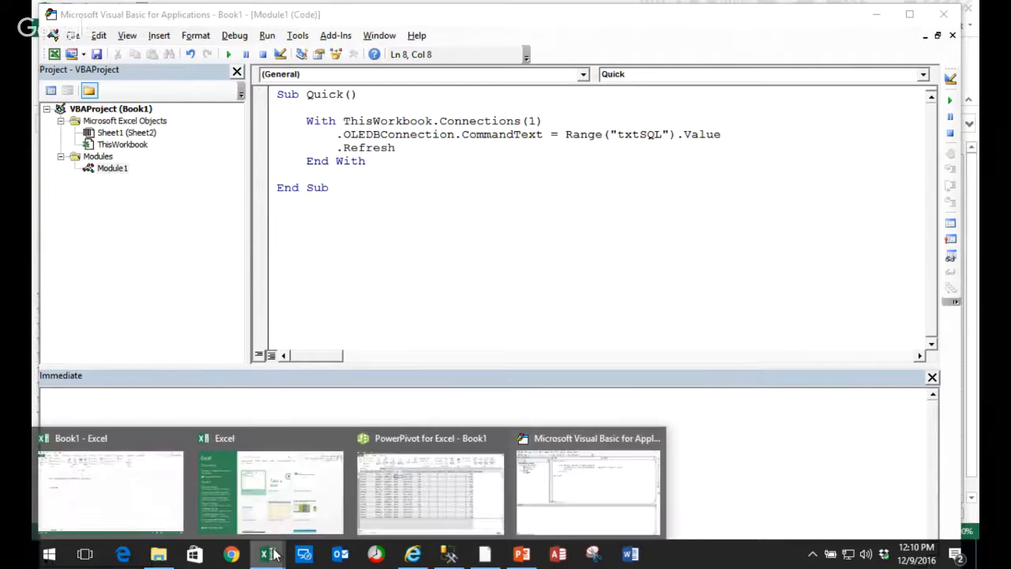
{"action": "left_click", "coordinate": [169, 476]}
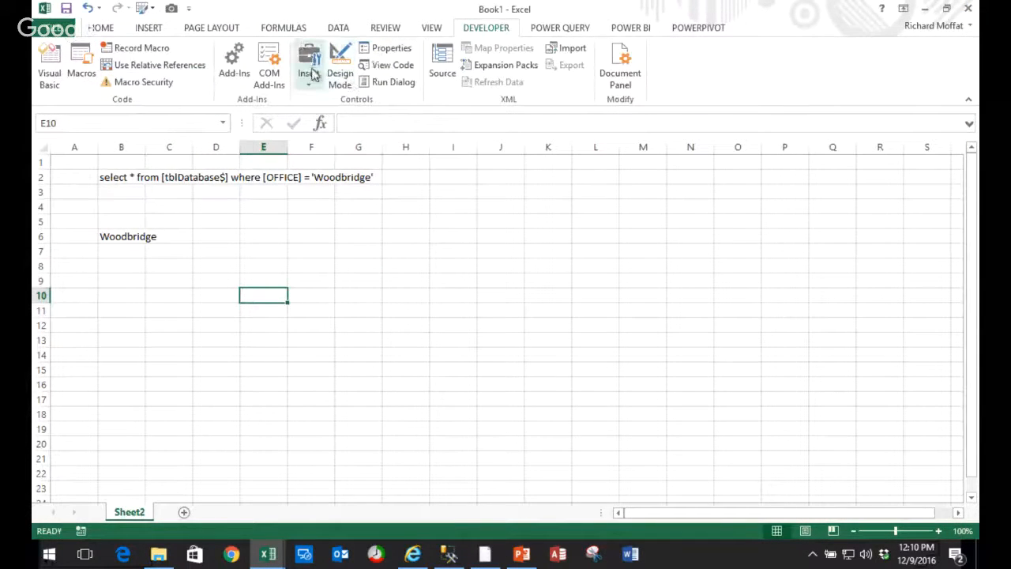
{"action": "left_click", "coordinate": [309, 72]}
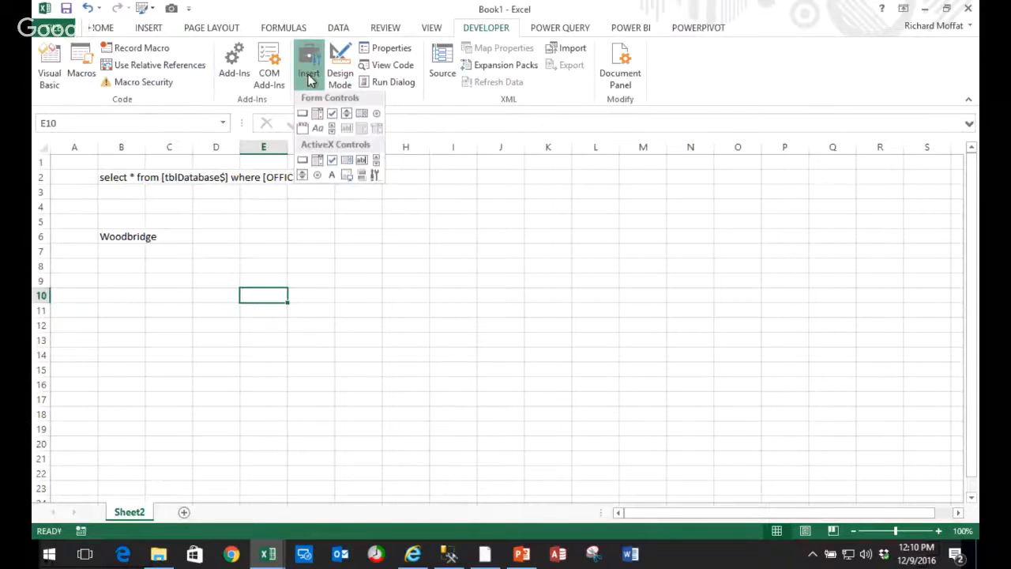
{"action": "left_click", "coordinate": [305, 118]}
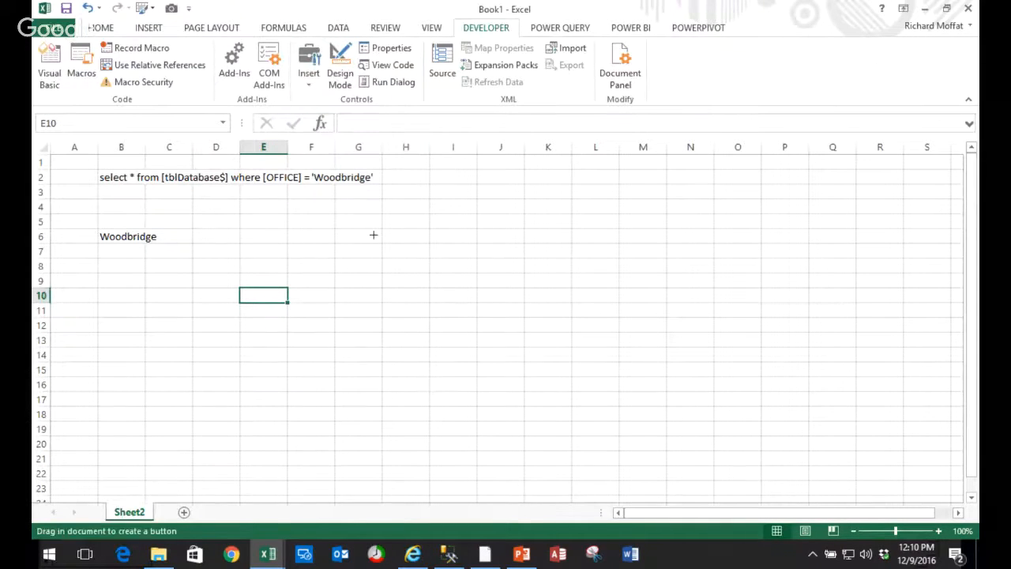
{"action": "left_click", "coordinate": [331, 214]}
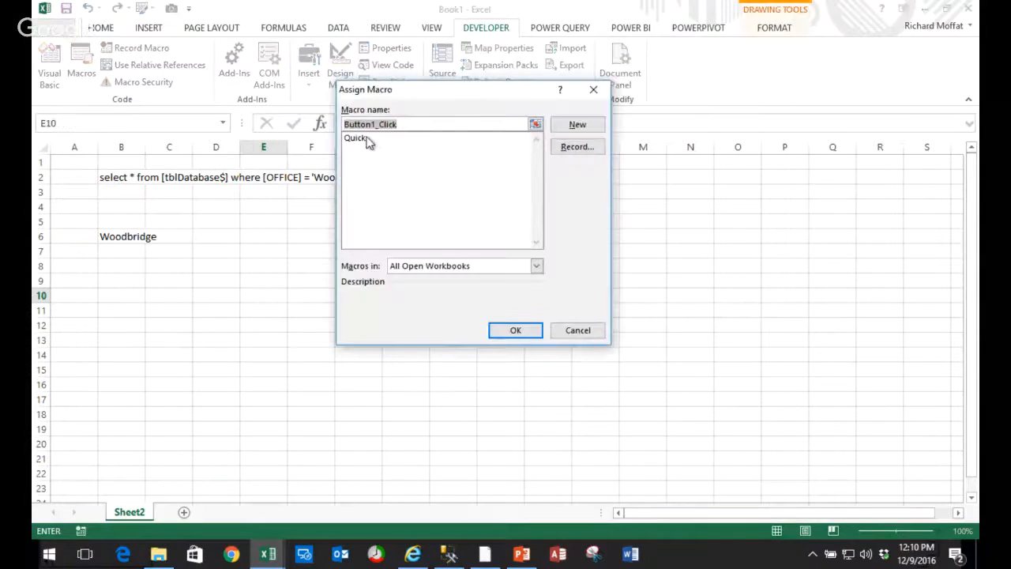
{"action": "left_click", "coordinate": [365, 139]}
{"action": "left_click", "coordinate": [513, 331]}
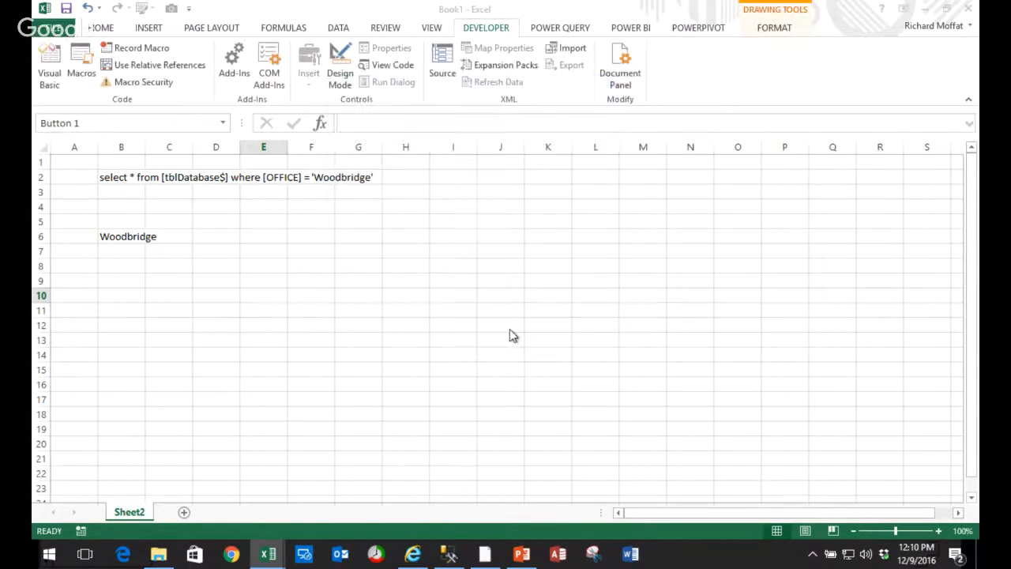
{"action": "left_click", "coordinate": [412, 248]}
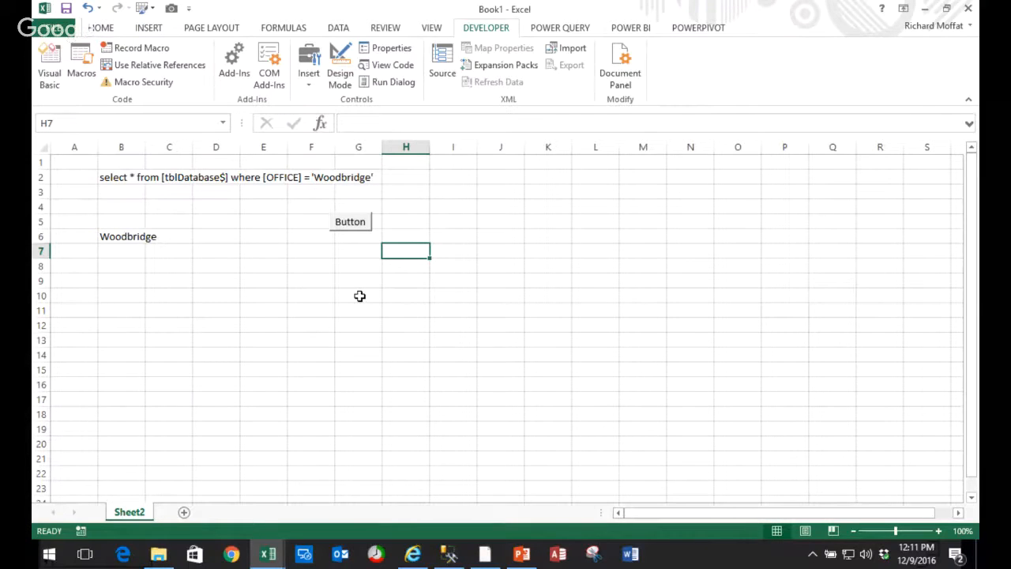
- Run the macro from the sheet's button, check the PowerPivot data with the OFFICE column widened, and return to the worksheet
{"action": "left_click", "coordinate": [348, 221]}
{"action": "left_click", "coordinate": [257, 210]}
{"action": "left_click", "coordinate": [699, 28]}
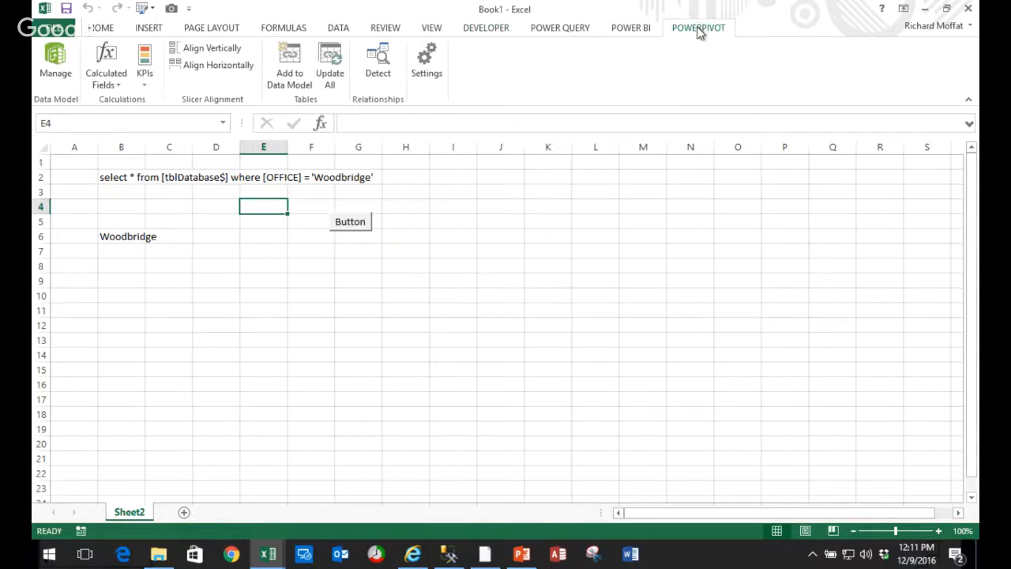
{"action": "left_click", "coordinate": [53, 64]}
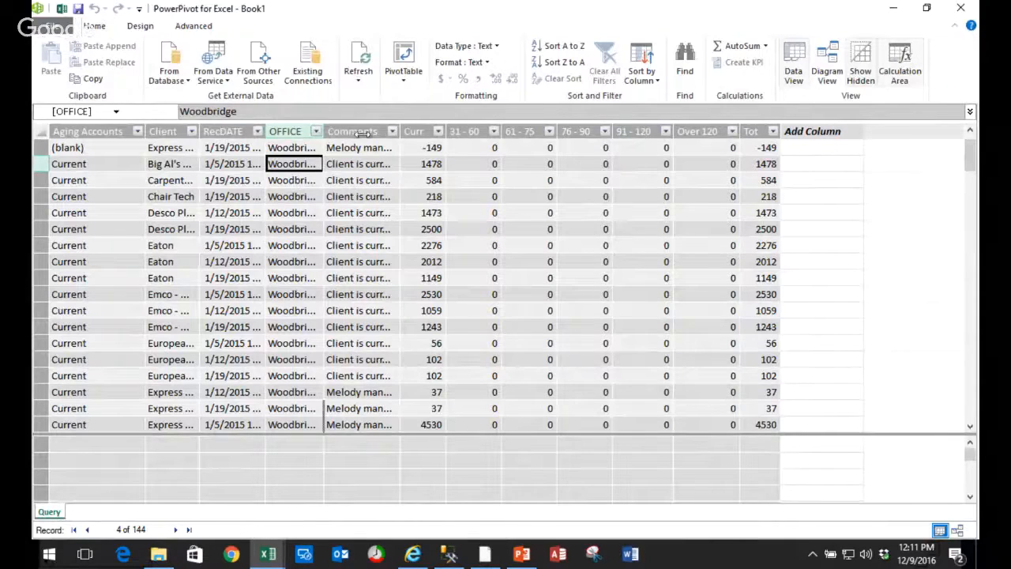
{"action": "left_click_drag", "start_coordinate": [363, 134], "coordinate": [356, 134]}
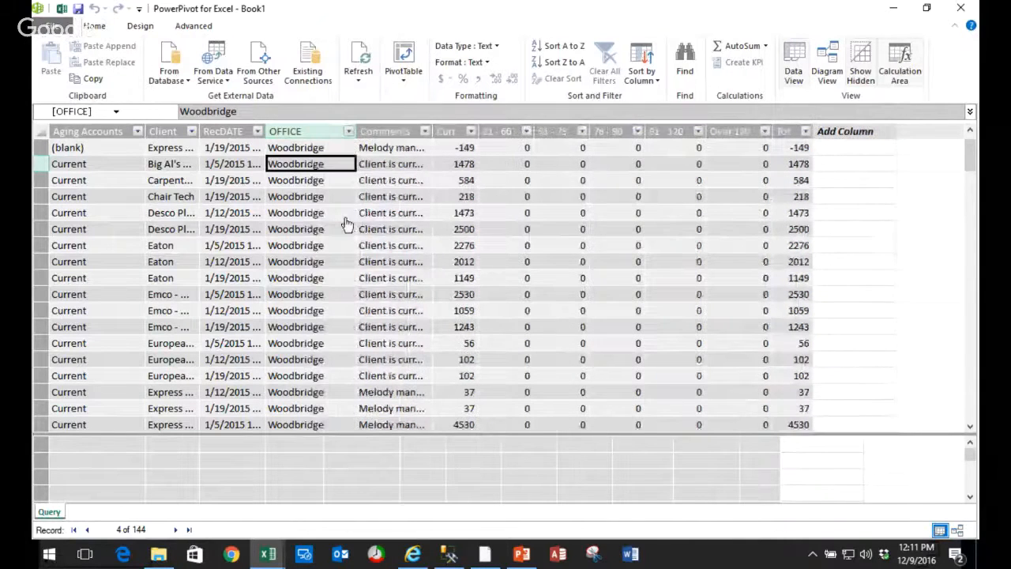
{"action": "left_click", "coordinate": [59, 10]}
{"action": "left_click", "coordinate": [241, 292]}
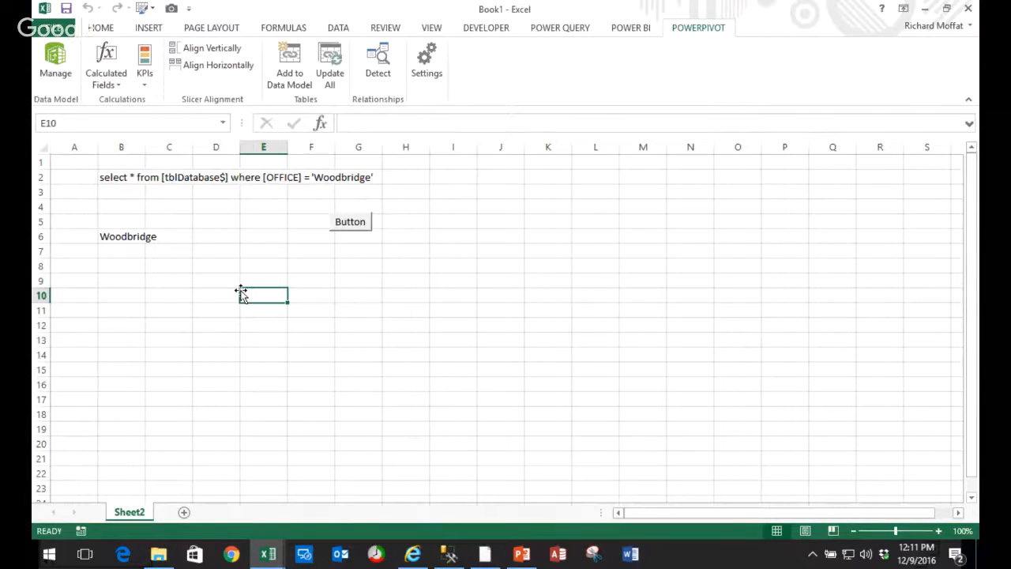
{"action": "key", "text": "Up"}
{"action": "key", "text": "Up"}
{"action": "key", "text": "Up"}
{"action": "key", "text": "Up"}
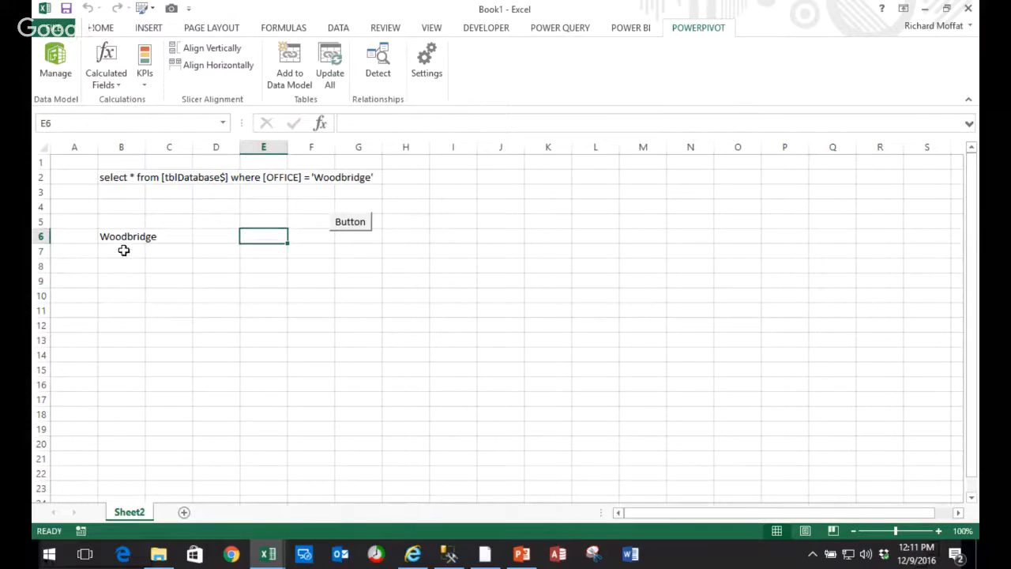
{"action": "left_click", "coordinate": [119, 245]}
{"action": "left_click", "coordinate": [119, 240]}
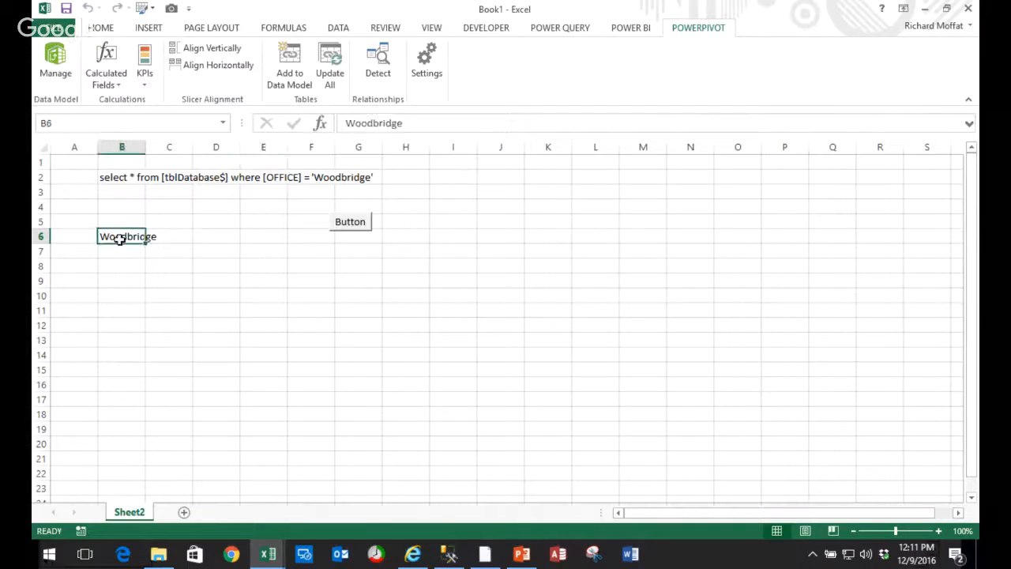
{"action": "type", "text": "Wi"}
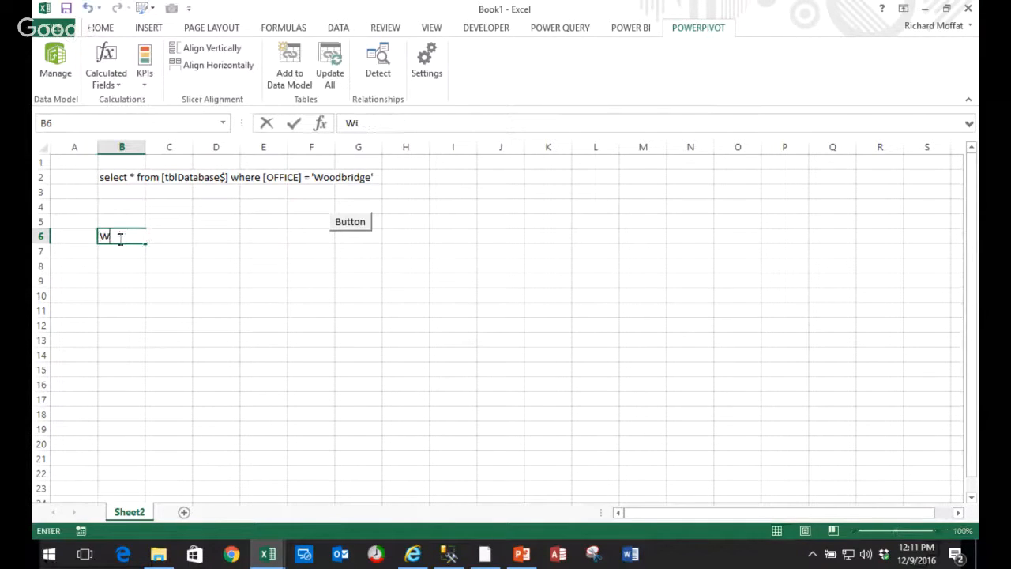
{"action": "type", "text": "dnsor"}
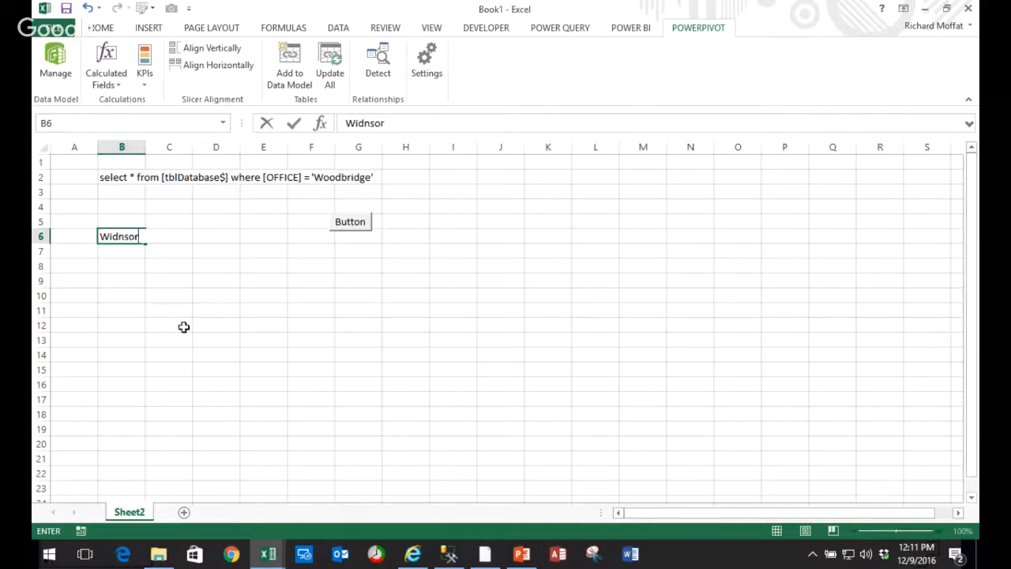
{"action": "key", "text": "Escape"}
- Insert a PivotTable at B11 of Sheet2 from the ReceivablesData 02 connection, with Client as the row field
{"action": "left_click_drag", "start_coordinate": [188, 327], "coordinate": [119, 306]}
{"action": "left_click", "coordinate": [156, 30]}
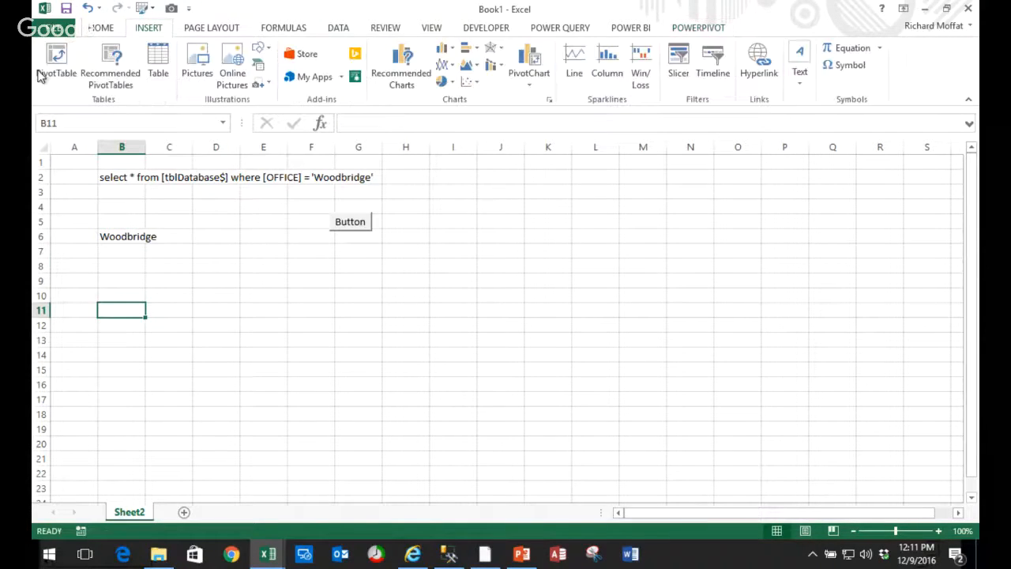
{"action": "left_click", "coordinate": [45, 69]}
{"action": "left_click", "coordinate": [355, 171]}
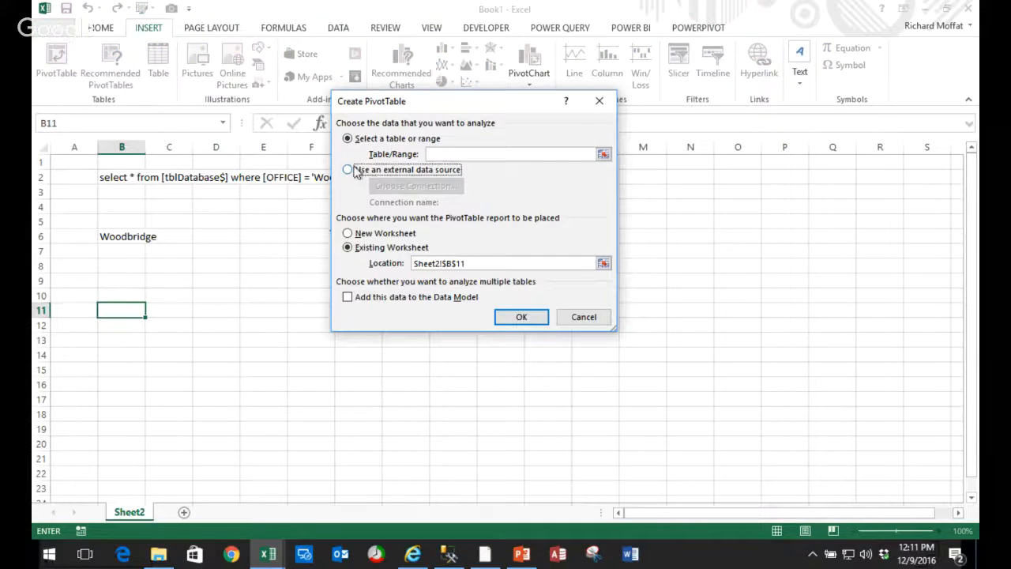
{"action": "left_click", "coordinate": [417, 186]}
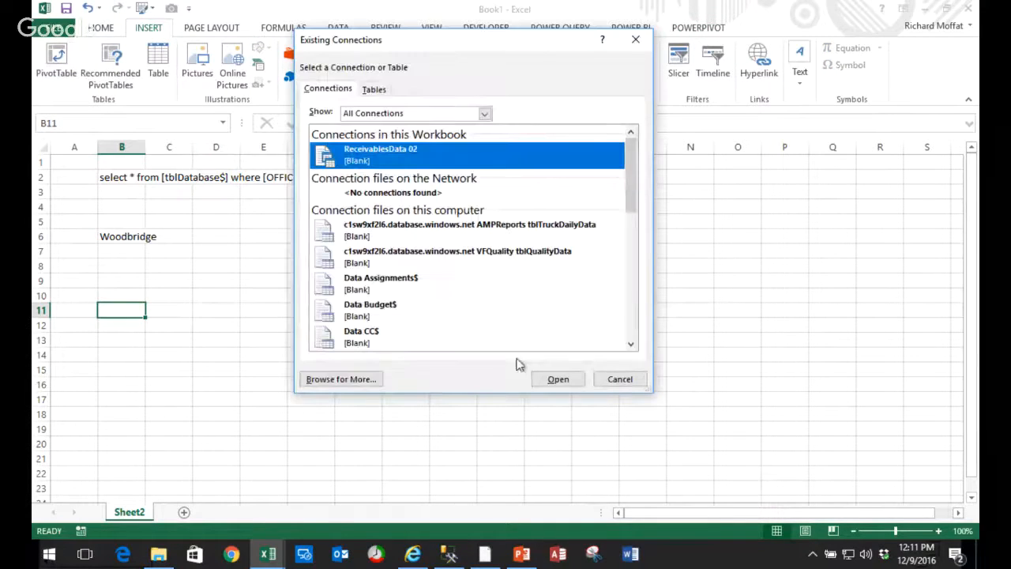
{"action": "left_click", "coordinate": [558, 379]}
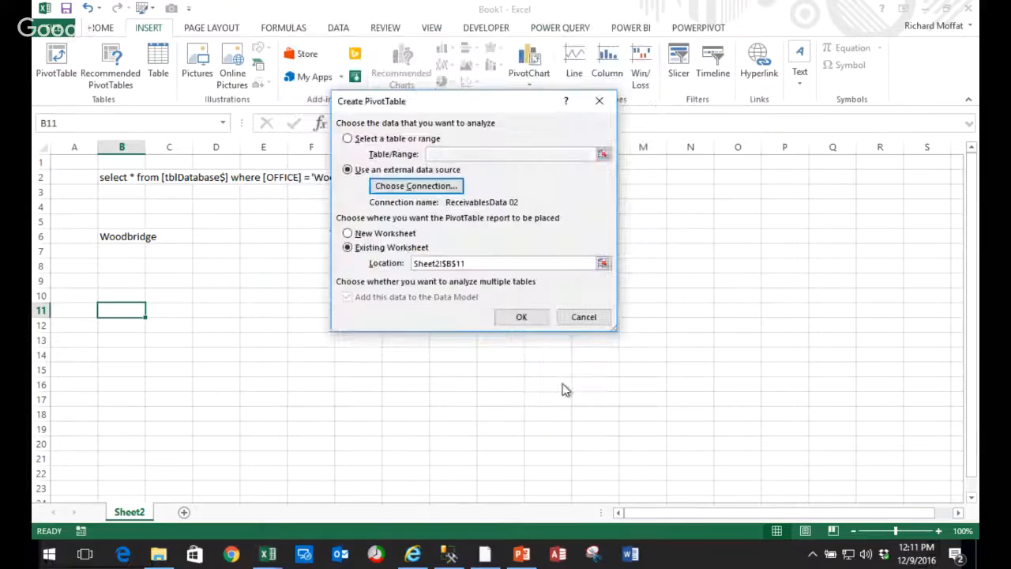
{"action": "left_click", "coordinate": [522, 317]}
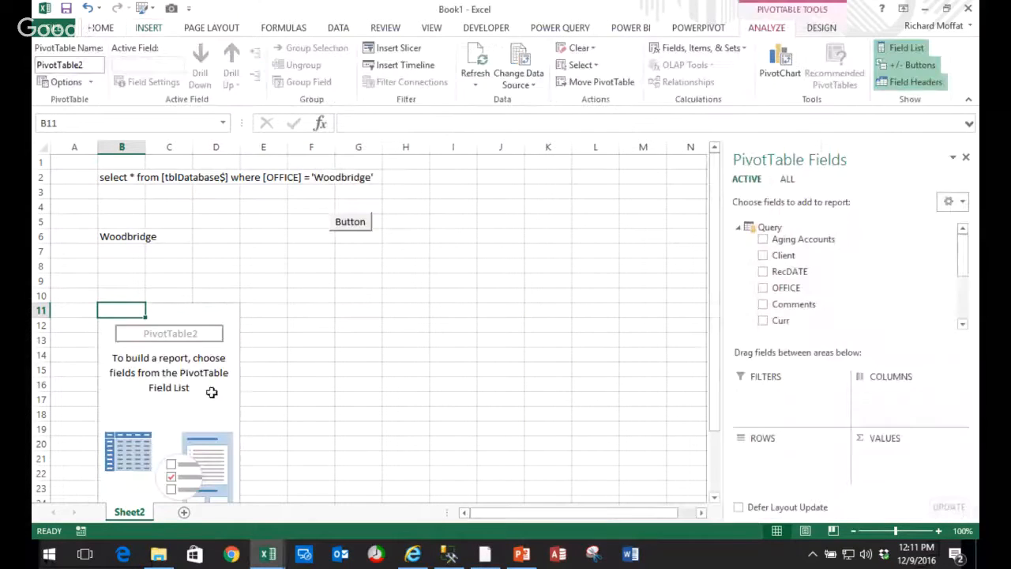
{"action": "left_click", "coordinate": [764, 256]}
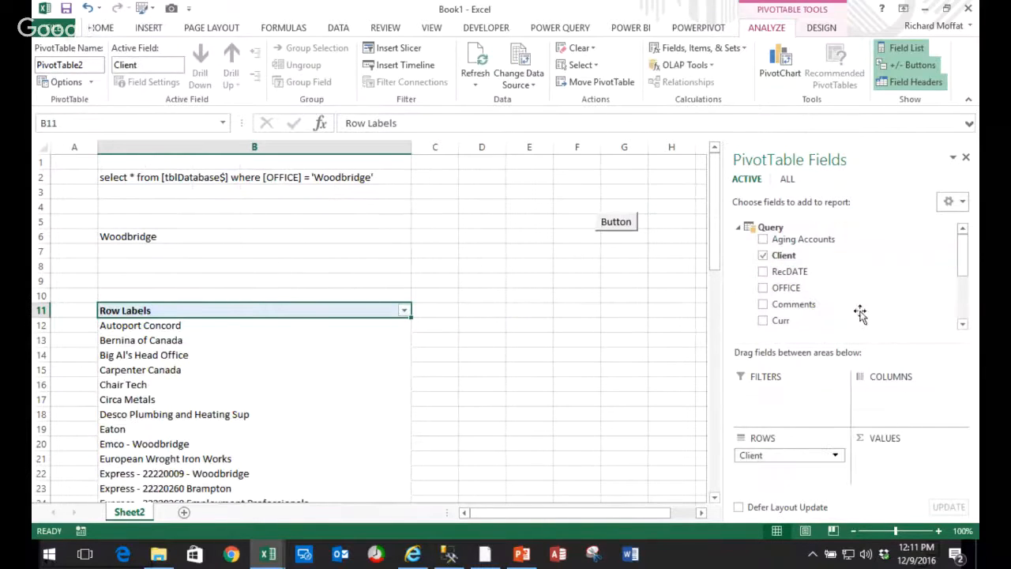
- Set the office in B6 to Windsor and run the macro from the sheet's button to update the PivotTable
{"action": "left_click", "coordinate": [491, 354]}
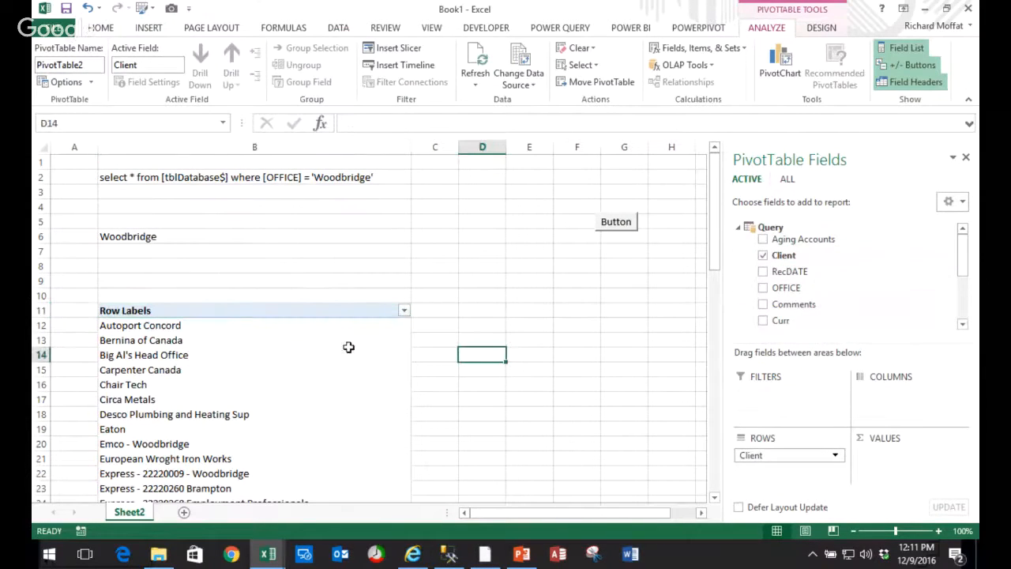
{"action": "left_click", "coordinate": [202, 348]}
{"action": "left_click", "coordinate": [164, 333]}
{"action": "left_click", "coordinate": [164, 334]}
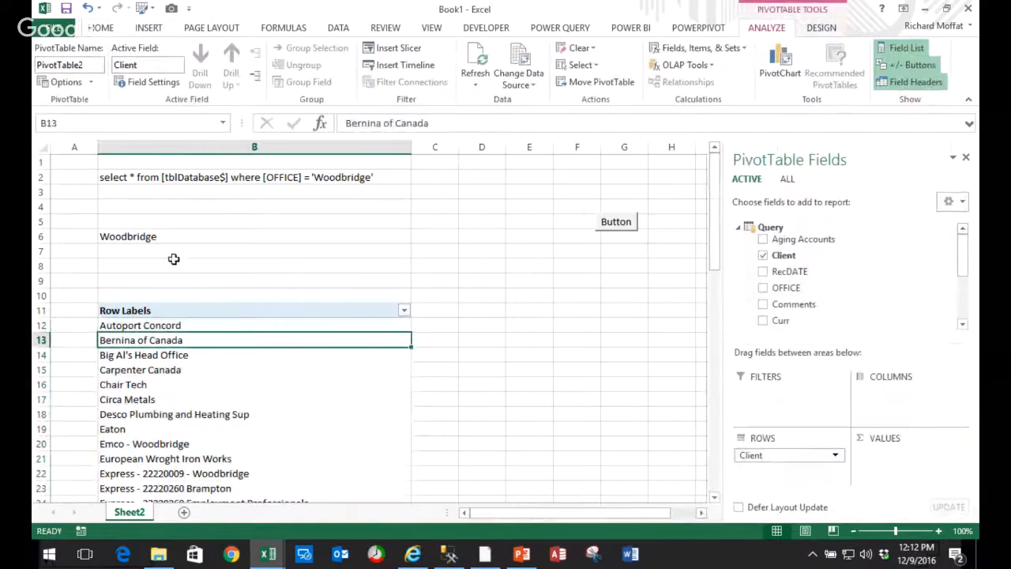
{"action": "left_click", "coordinate": [129, 238]}
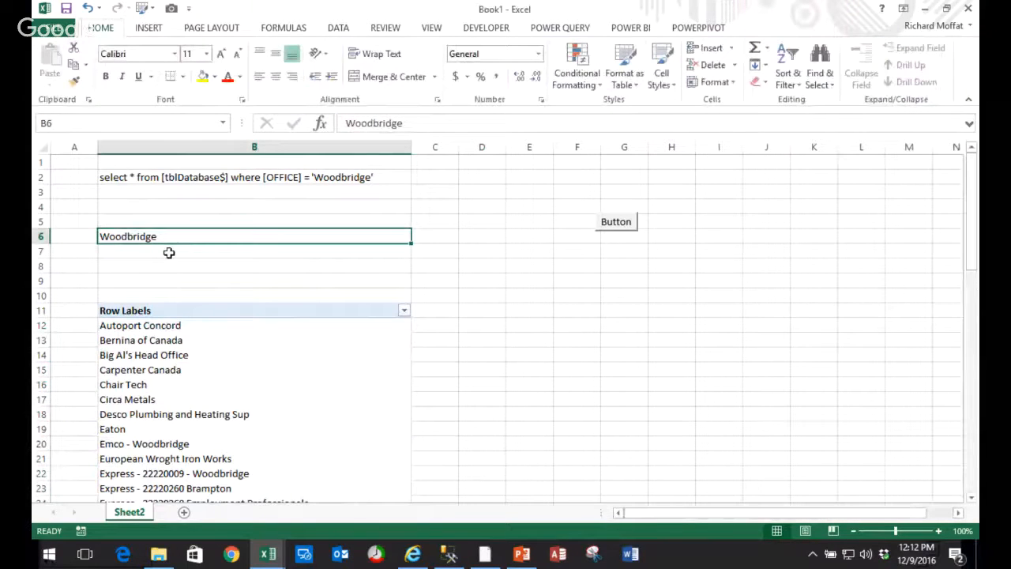
{"action": "type", "text": "Windsor"}
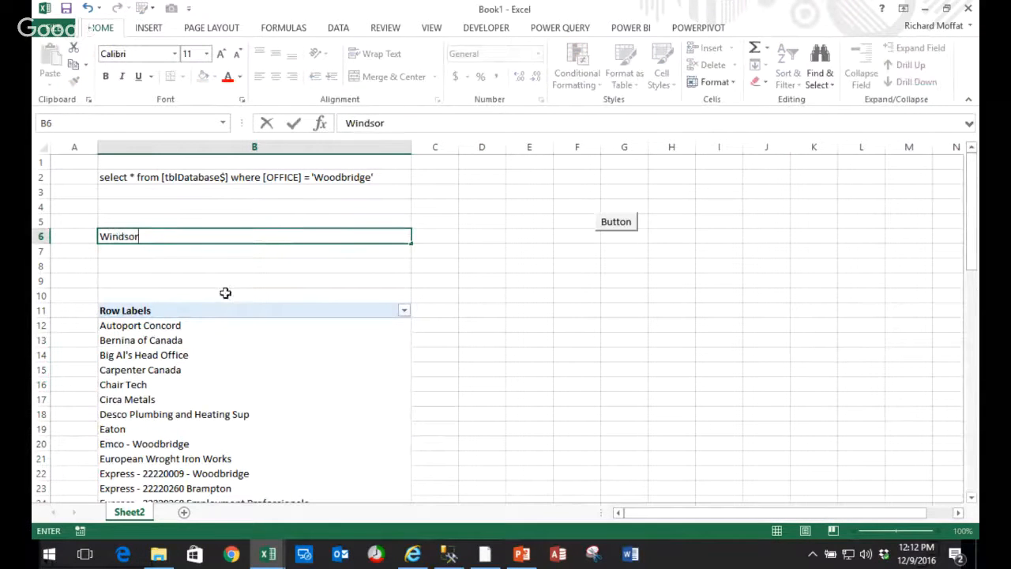
{"action": "left_click", "coordinate": [219, 281]}
{"action": "left_click", "coordinate": [623, 226]}
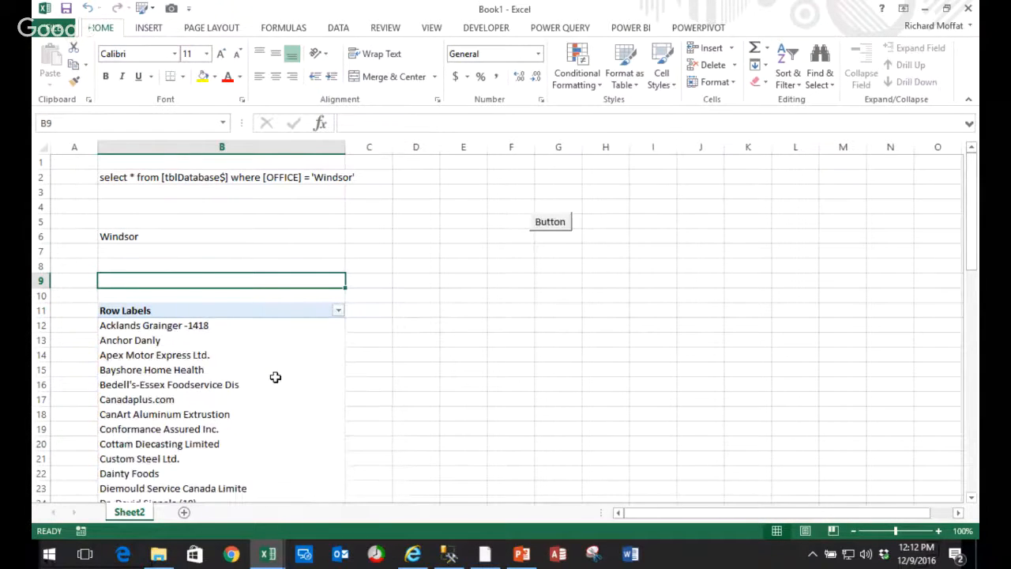
{"action": "left_click", "coordinate": [275, 376]}
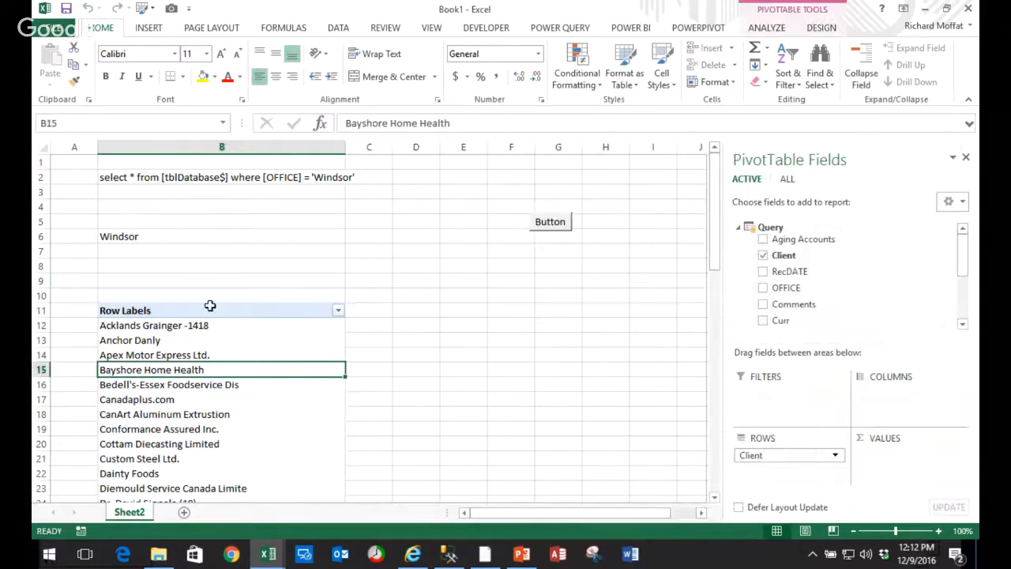
- Change the office in B6 to London and run the macro from the sheet's button
{"action": "left_click", "coordinate": [154, 237]}
{"action": "type", "text": "Lo"}
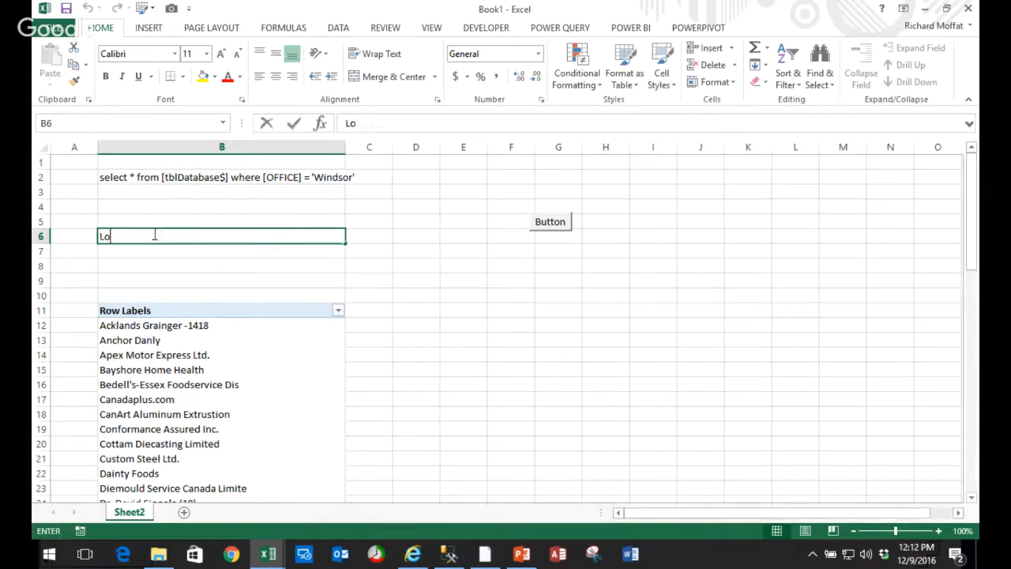
{"action": "type", "text": "ndon"}
{"action": "key", "text": "Return"}
{"action": "left_click", "coordinate": [219, 266]}
{"action": "left_click", "coordinate": [556, 221]}
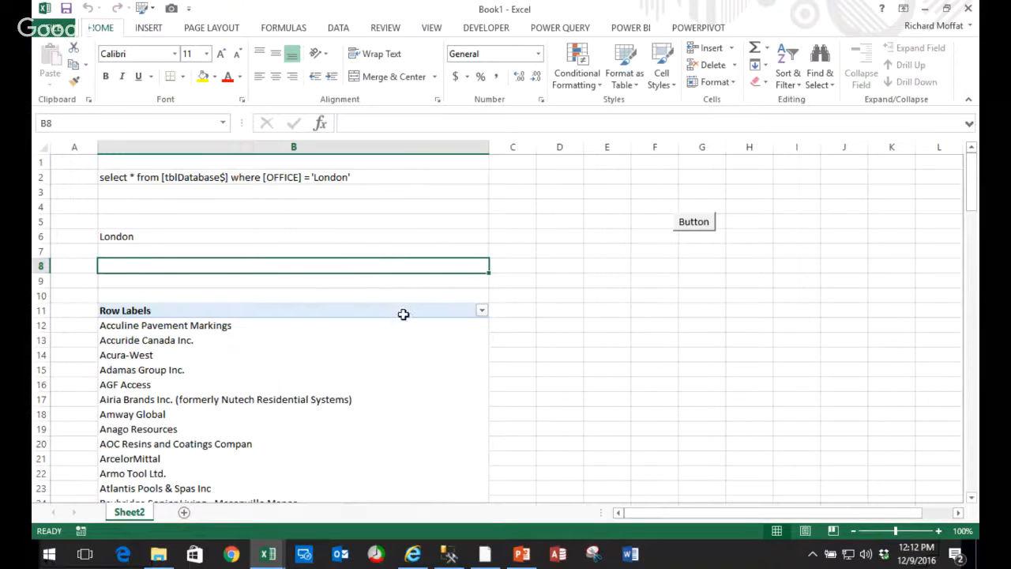
{"action": "left_click", "coordinate": [139, 237]}
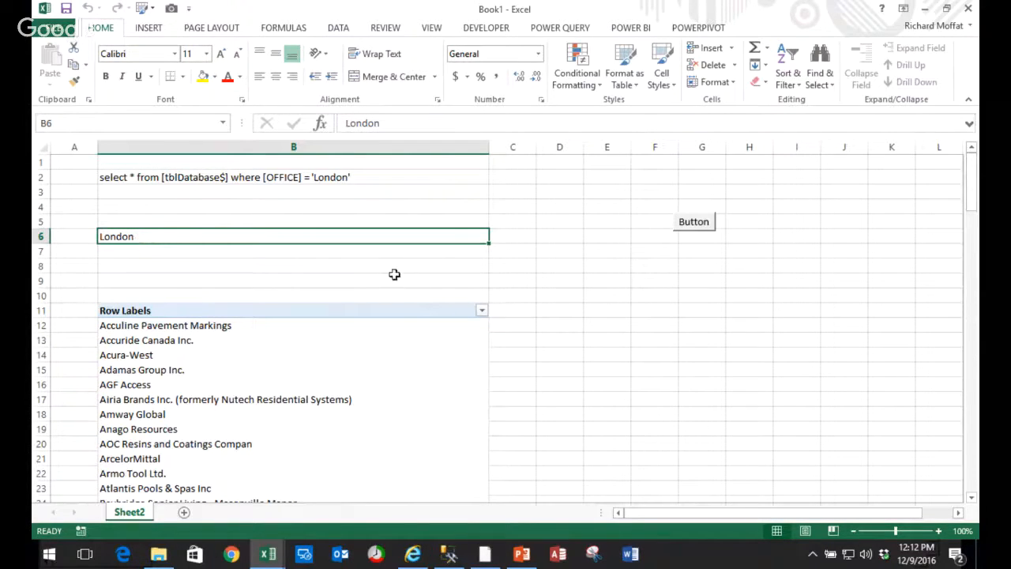
{"action": "left_click", "coordinate": [514, 280]}
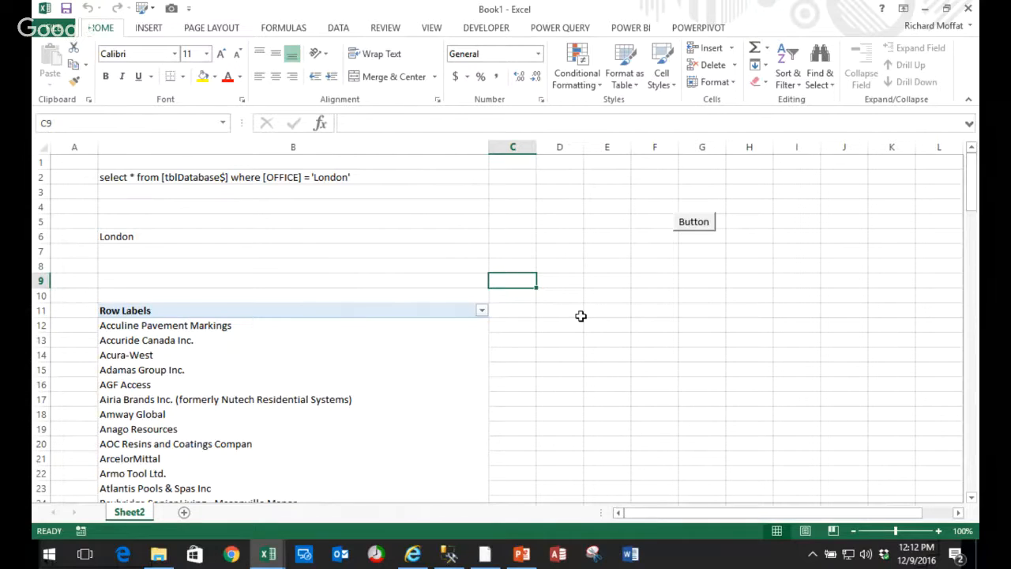
{"action": "left_click", "coordinate": [212, 348]}
{"action": "left_click", "coordinate": [332, 282]}
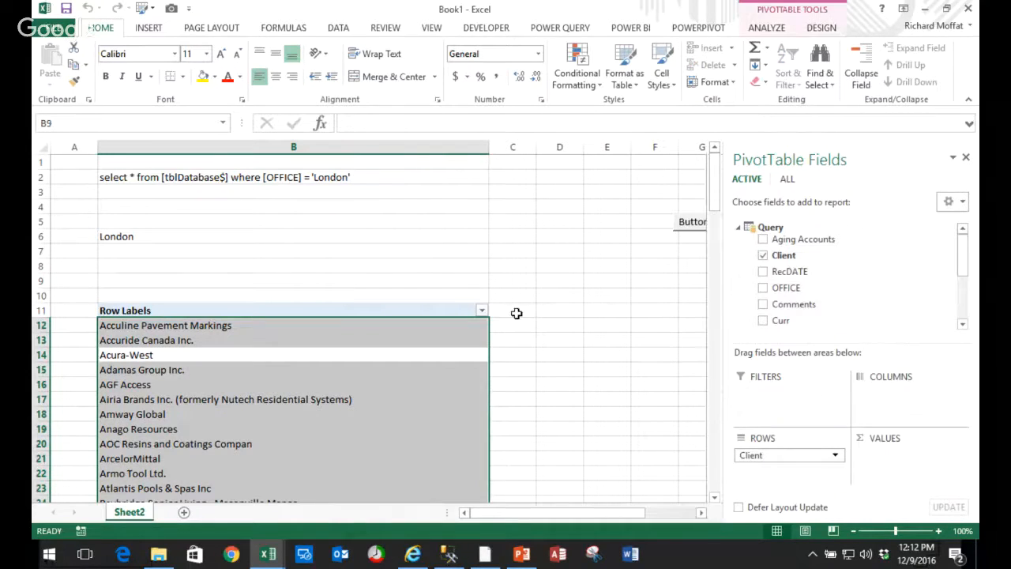
{"action": "left_click", "coordinate": [556, 296]}
{"action": "left_click", "coordinate": [556, 235]}
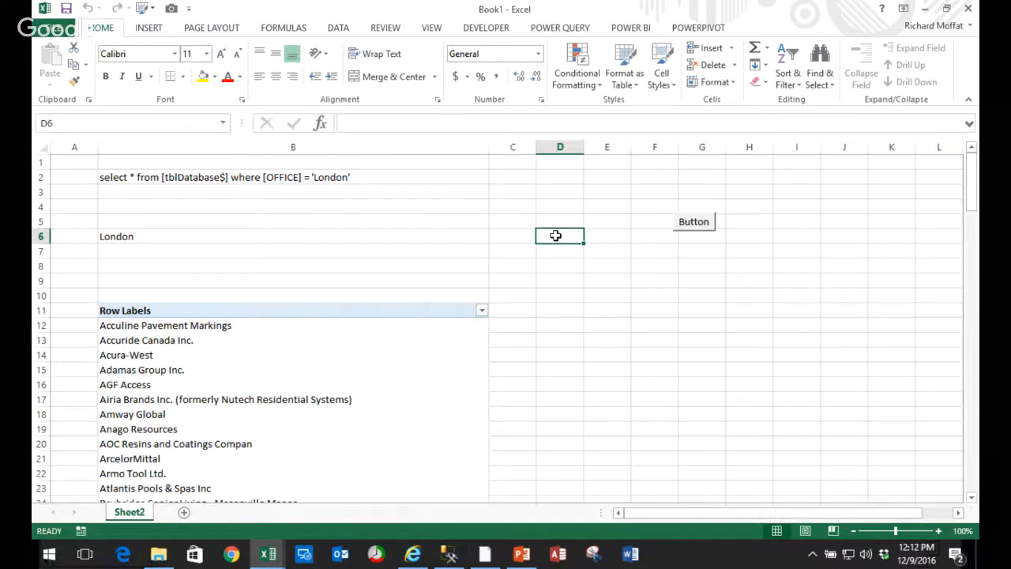
- Insert an OFFICE slicer for the PivotTable and place it over columns C to F, beside the macro button
{"action": "left_click", "coordinate": [191, 350]}
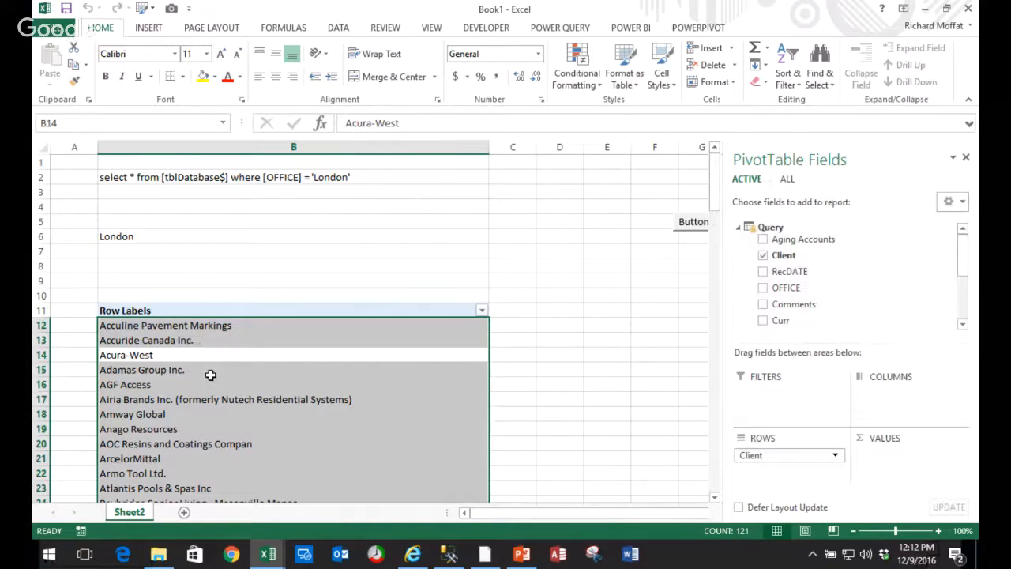
{"action": "key", "text": "Up"}
{"action": "key", "text": "Down"}
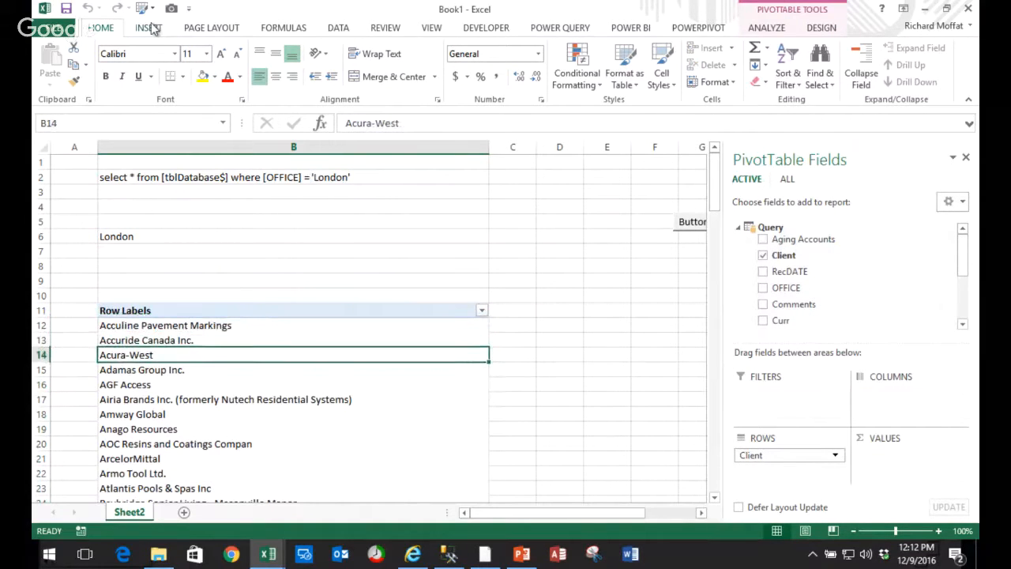
{"action": "left_click", "coordinate": [150, 28]}
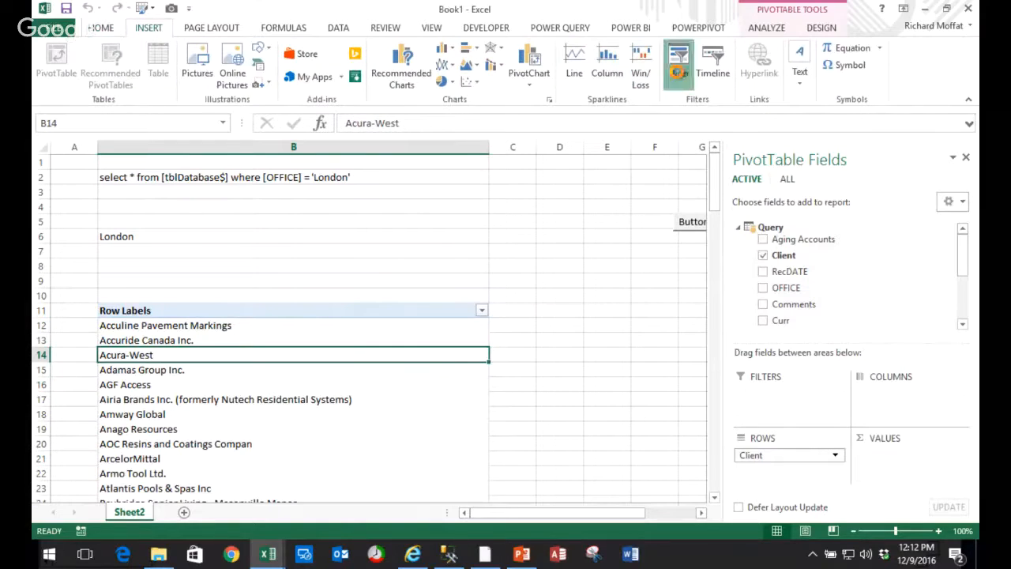
{"action": "left_click", "coordinate": [678, 71]}
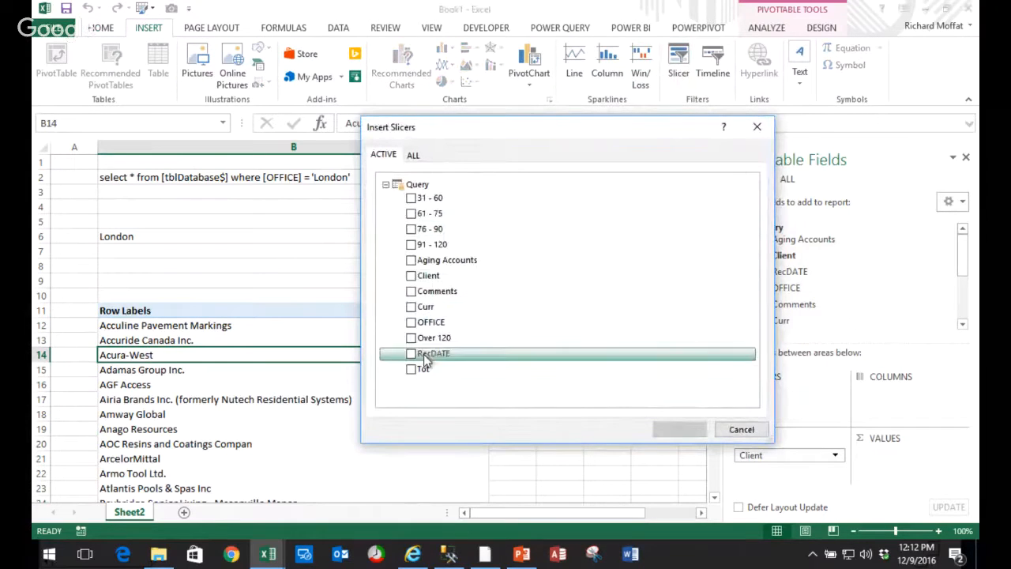
{"action": "left_click", "coordinate": [411, 322]}
{"action": "left_click", "coordinate": [674, 429]}
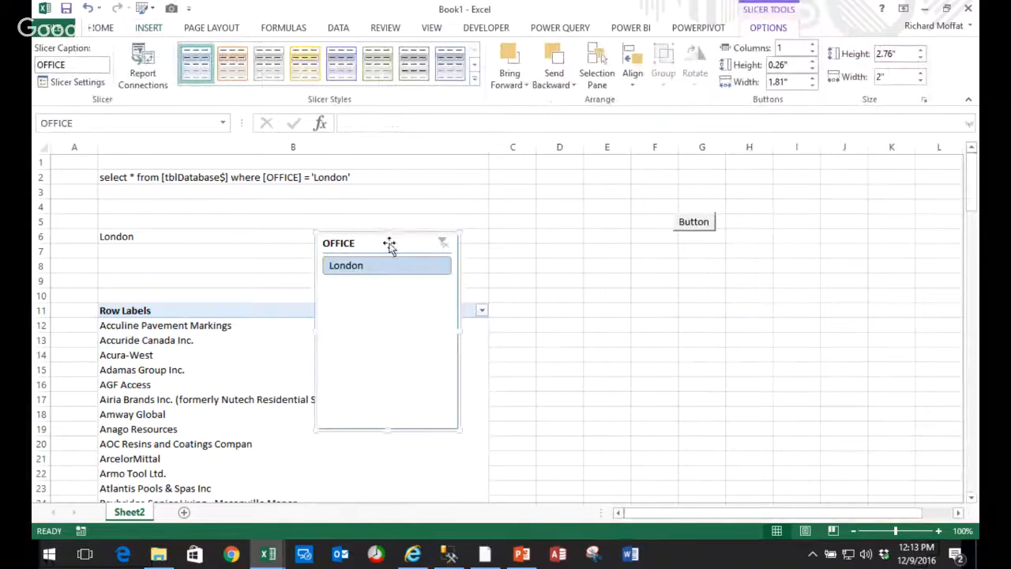
{"action": "left_click_drag", "start_coordinate": [389, 245], "coordinate": [594, 198]}
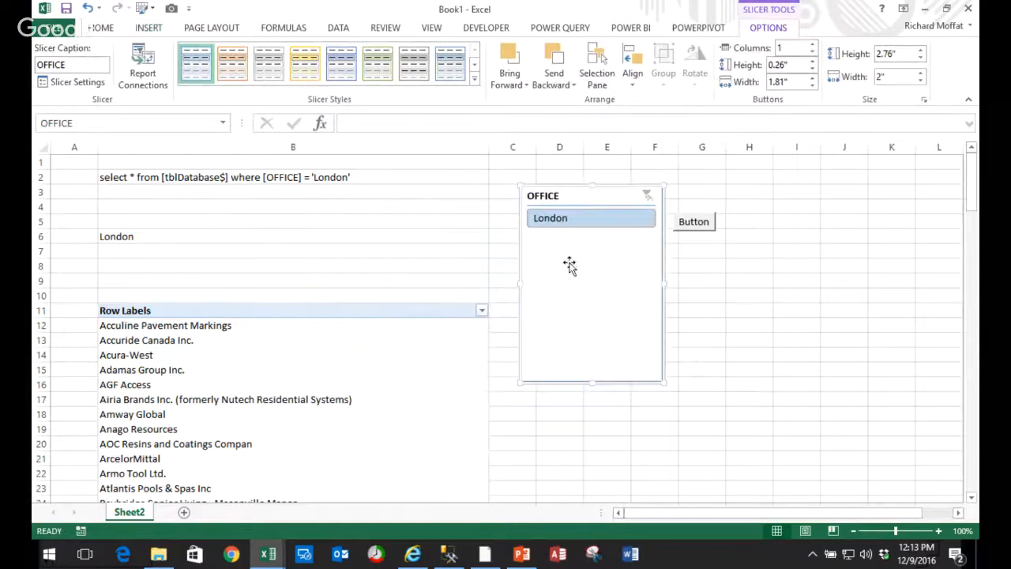
{"action": "left_click", "coordinate": [400, 264]}
- Copy the SQL formula from B2 into B4 as a spare copy of the filtered query
{"action": "left_click", "coordinate": [213, 208]}
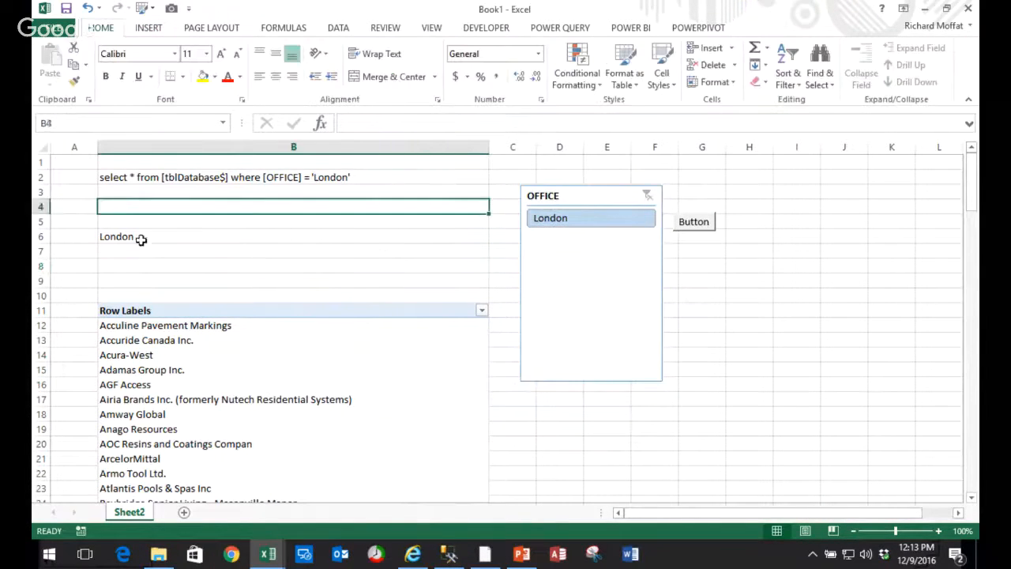
{"action": "left_click", "coordinate": [113, 178]}
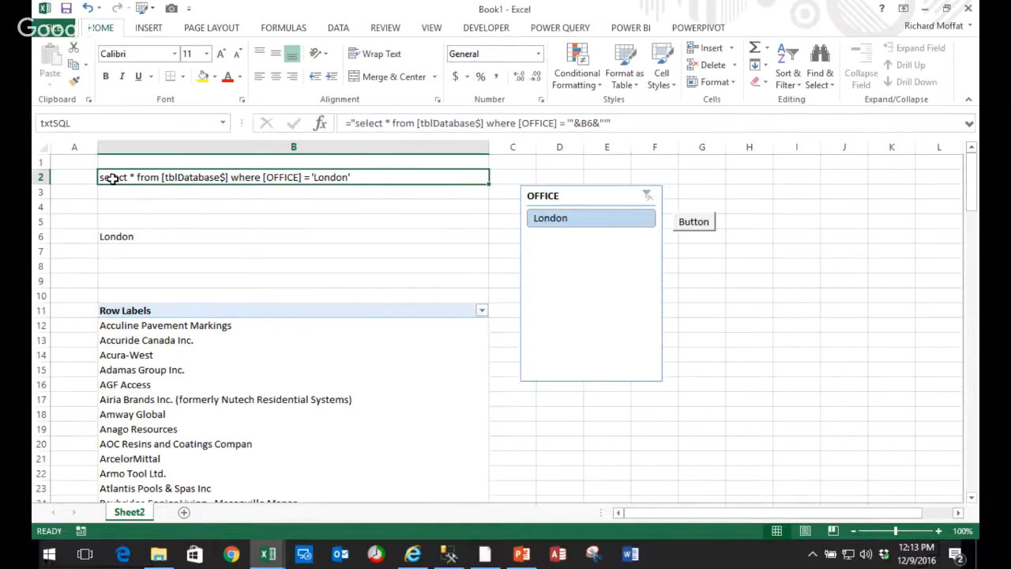
{"action": "key", "text": "ctrl+c"}
{"action": "left_click", "coordinate": [112, 210]}
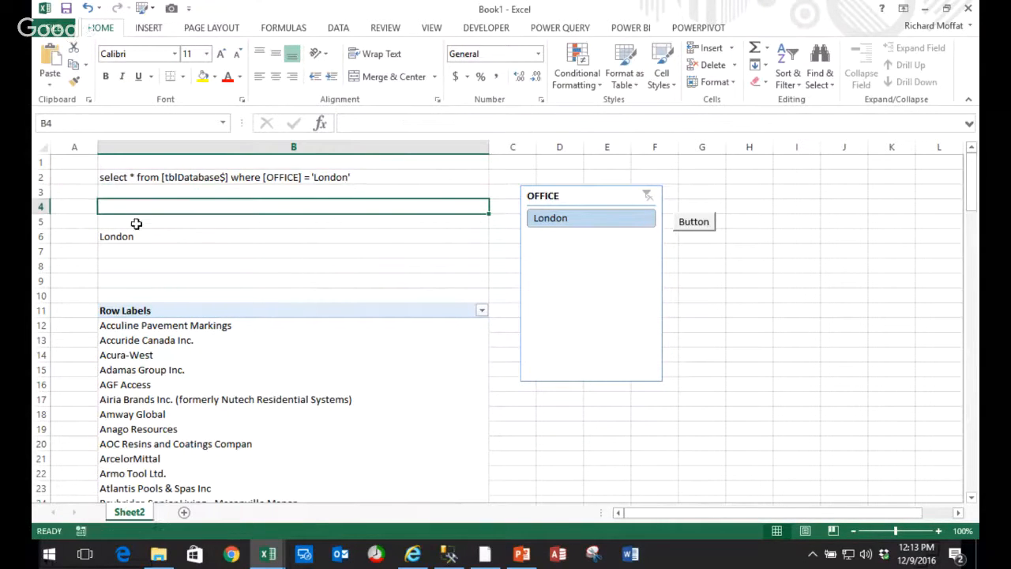
{"action": "key", "text": "ctrl+v"}
{"action": "key", "text": "Down"}
{"action": "left_click", "coordinate": [135, 207]}
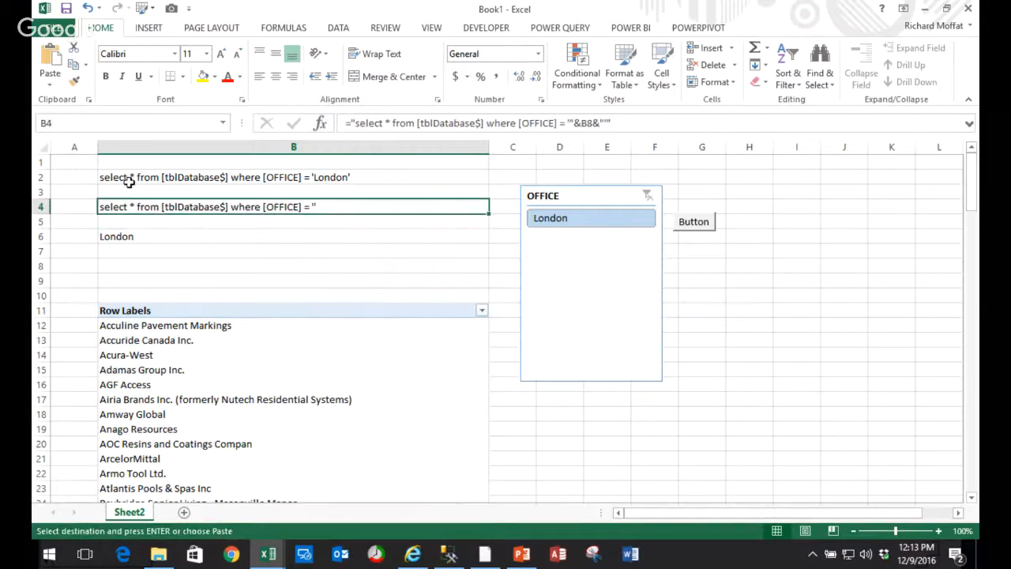
- Remove the WHERE clause from the B2 formula so it reads ="select * from [tblDatabase$]"
{"action": "left_click", "coordinate": [132, 178]}
{"action": "left_click", "coordinate": [637, 127]}
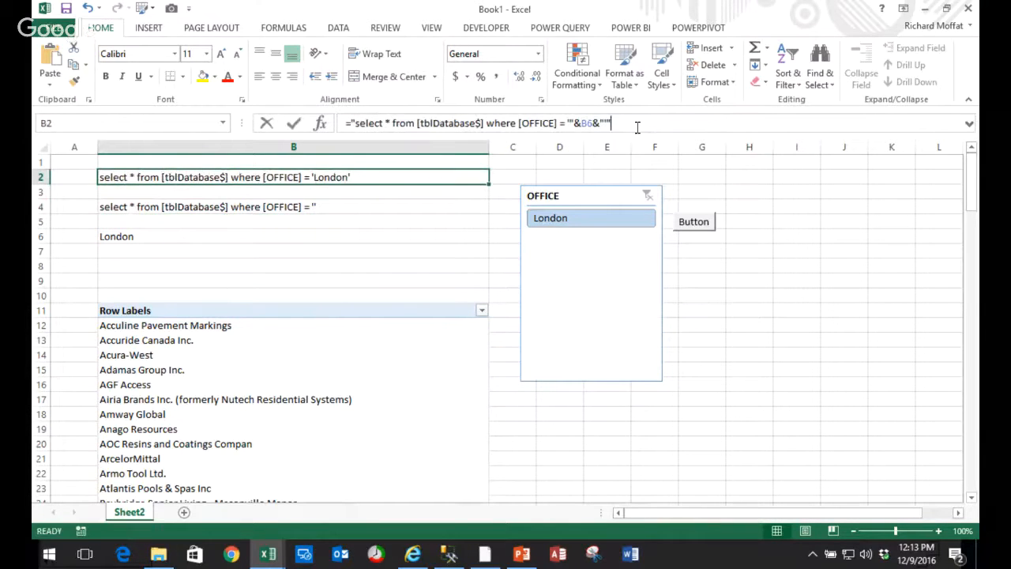
{"action": "key", "text": "BackSpace"}
{"action": "key", "text": "BackSpace"}
{"action": "key", "text": "BackSpace"}
{"action": "key", "text": "BackSpace"}
{"action": "key", "text": "BackSpace"}
{"action": "key", "text": "BackSpace"}
{"action": "key", "text": "BackSpace"}
{"action": "key", "text": "BackSpace"}
{"action": "key", "text": "BackSpace"}
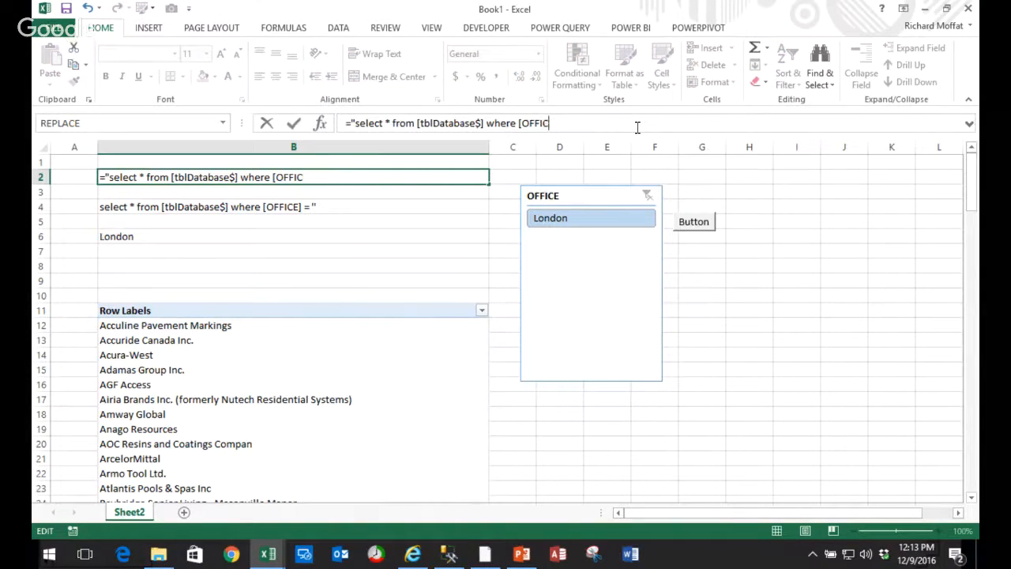
{"action": "key", "text": "BackSpace"}
{"action": "key", "text": "BackSpace"}
{"action": "key", "text": "BackSpace"}
{"action": "key", "text": "BackSpace"}
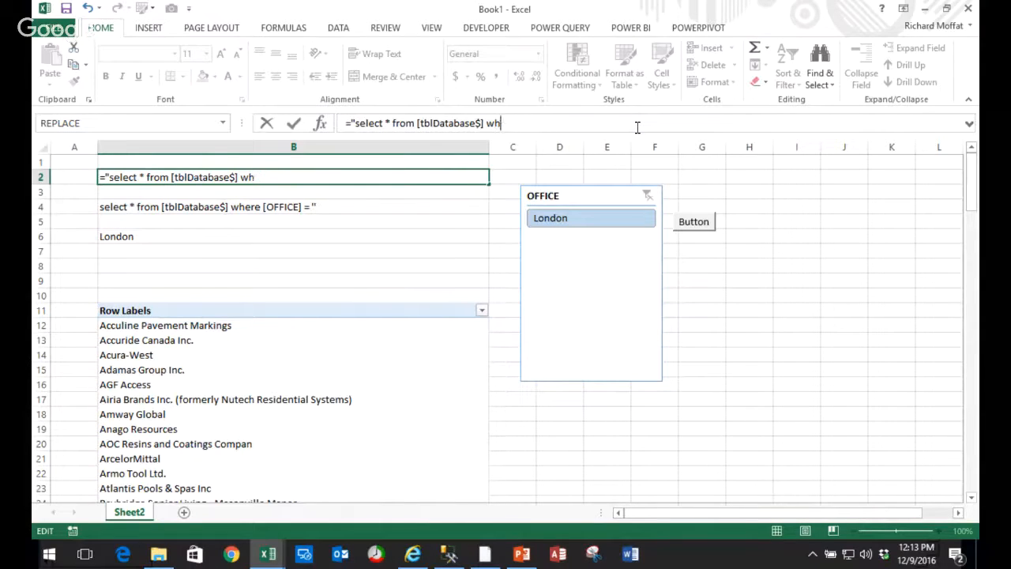
{"action": "key", "text": "BackSpace"}
{"action": "key", "text": "BackSpace"}
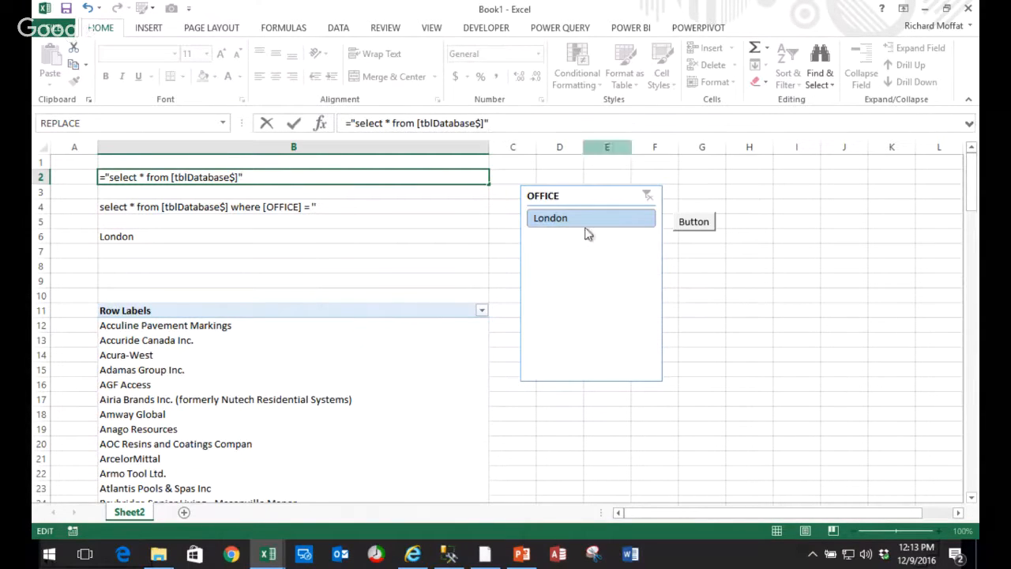
{"action": "left_click", "coordinate": [397, 253]}
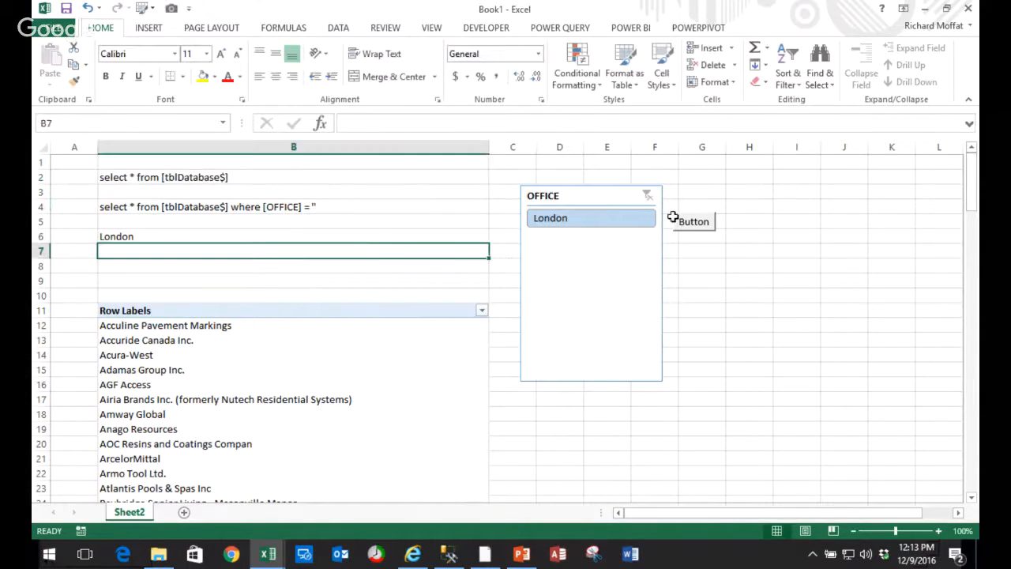
- Run the macro to reload the data for every office, and filter the PivotTable to Windsor with the OFFICE slicer
{"action": "left_click", "coordinate": [703, 233]}
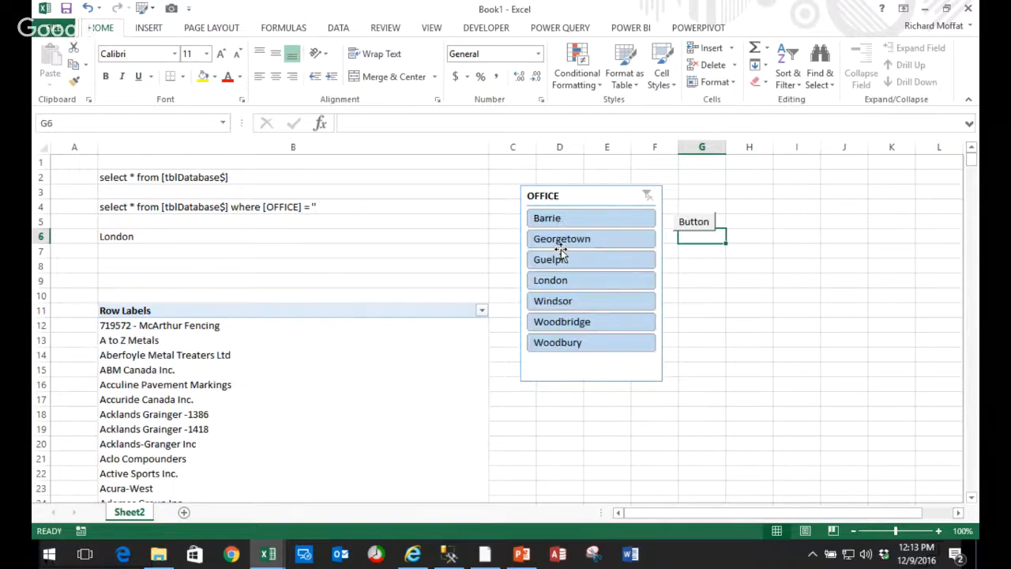
{"action": "left_click", "coordinate": [560, 300]}
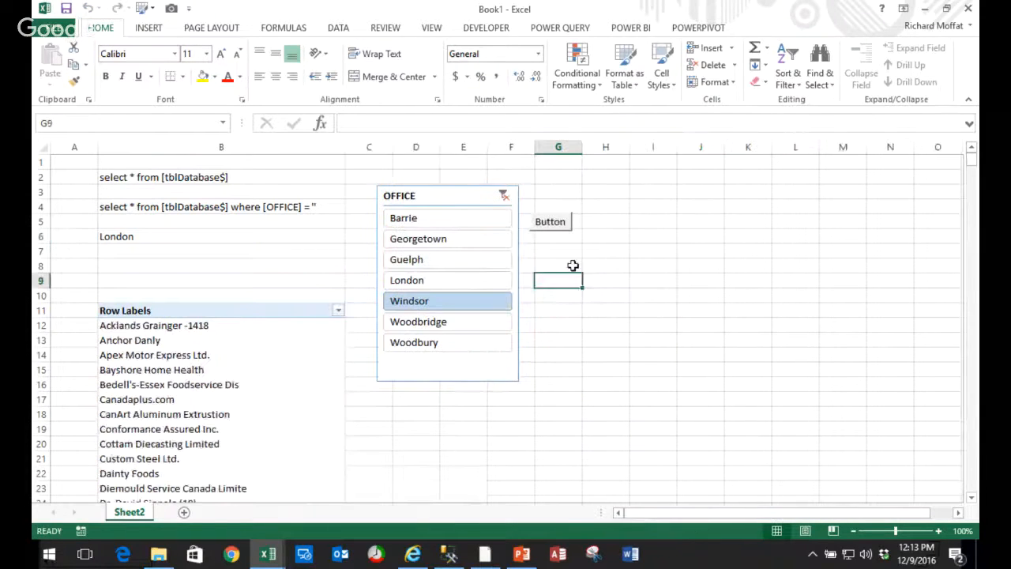
{"action": "left_click", "coordinate": [580, 282]}
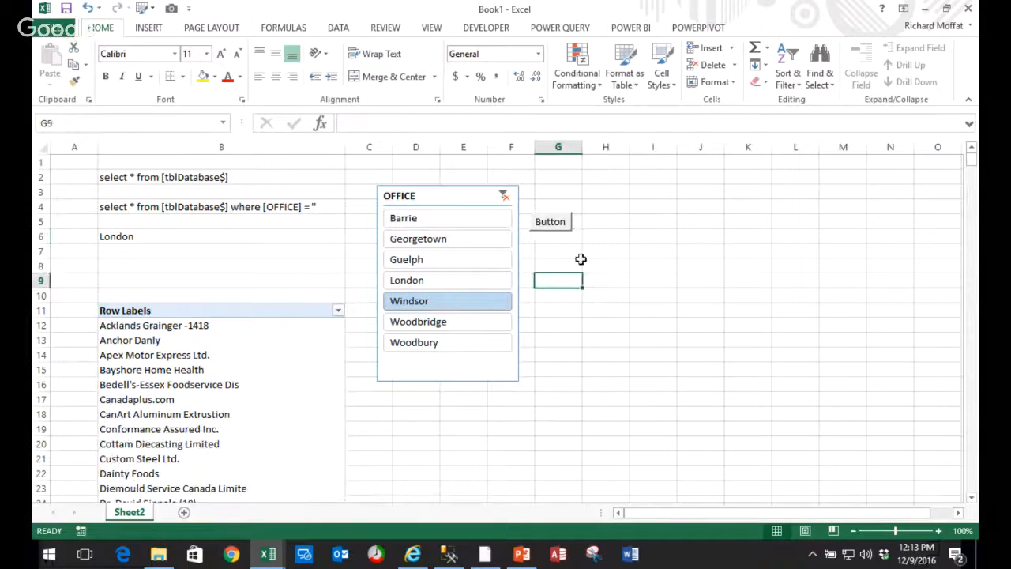
{"action": "left_click", "coordinate": [455, 263]}
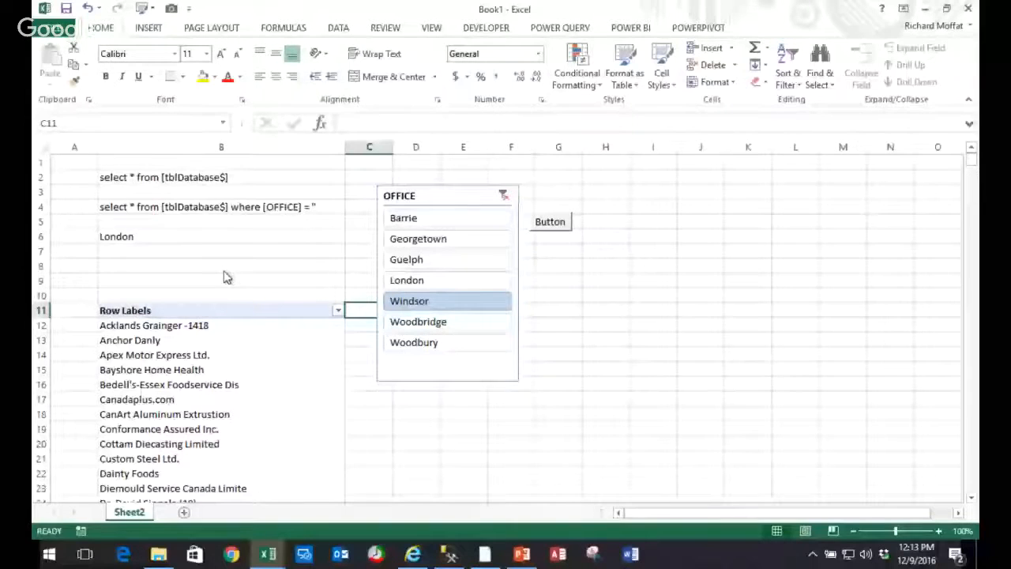
{"action": "left_click", "coordinate": [140, 236]}
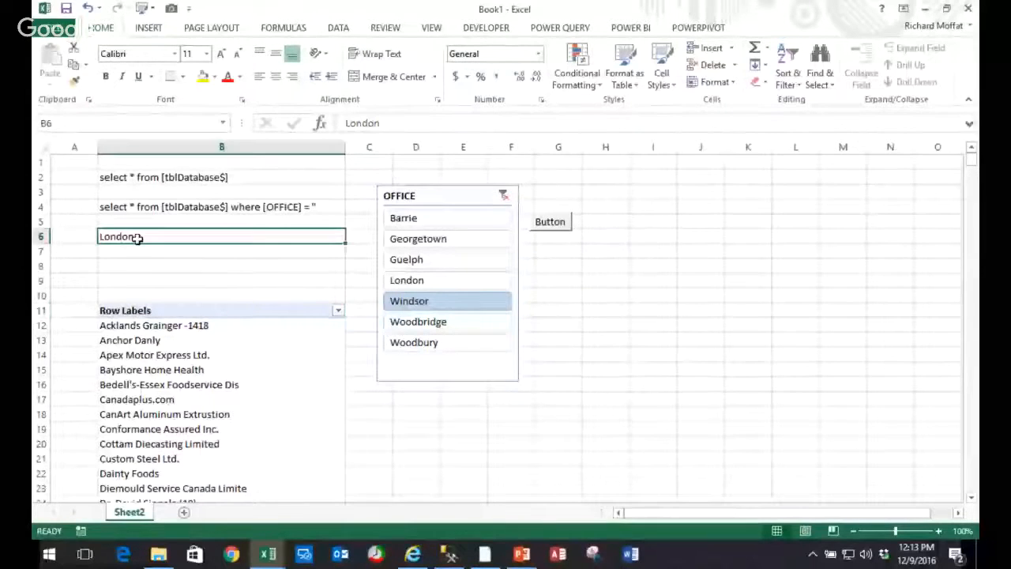
{"action": "left_click", "coordinate": [169, 204]}
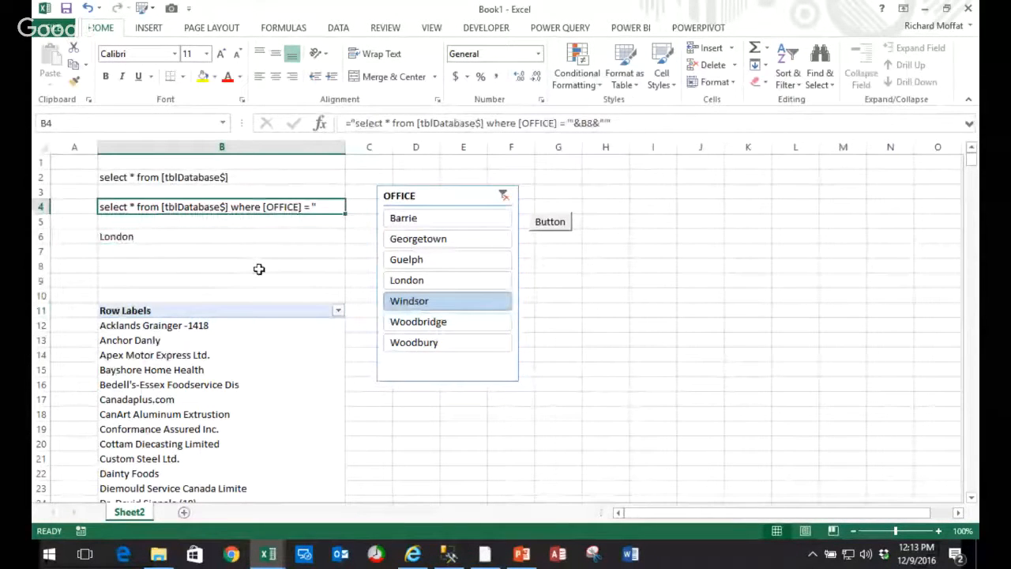
{"action": "left_click", "coordinate": [203, 402]}
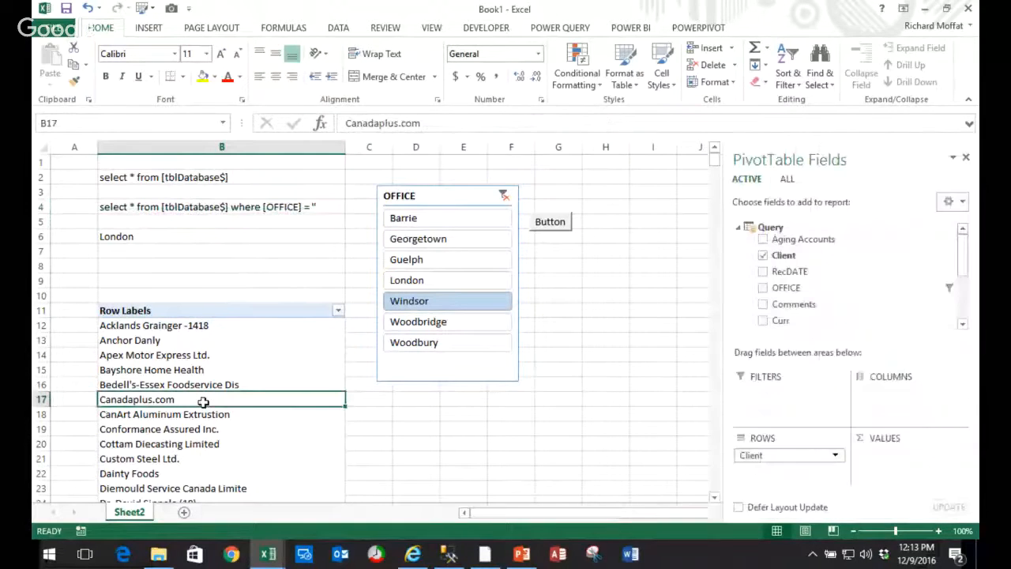